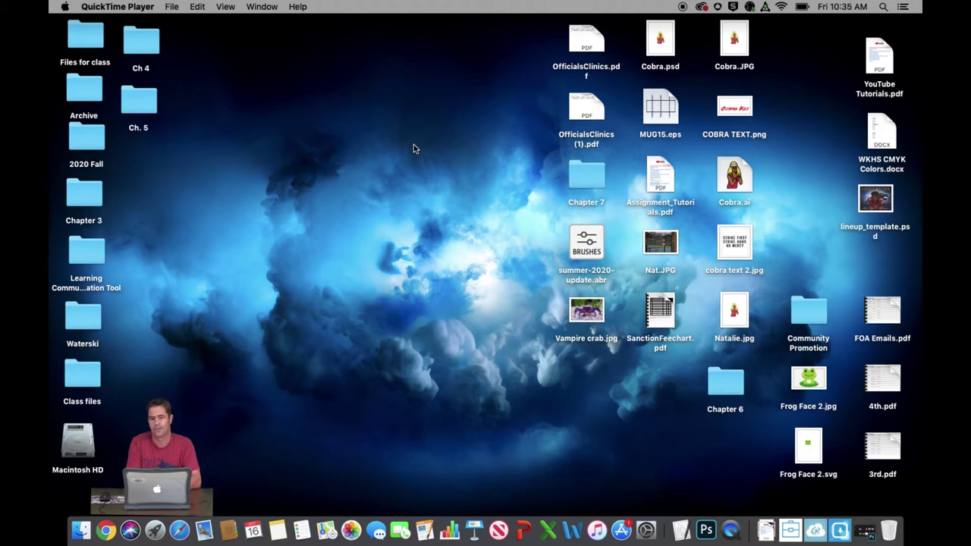
- Switch to Photoshop, open Beach Scene.jpg from the Chapter 7 folder, and convert its Background into a regular layer
{"action": "left_click", "coordinate": [706, 532]}
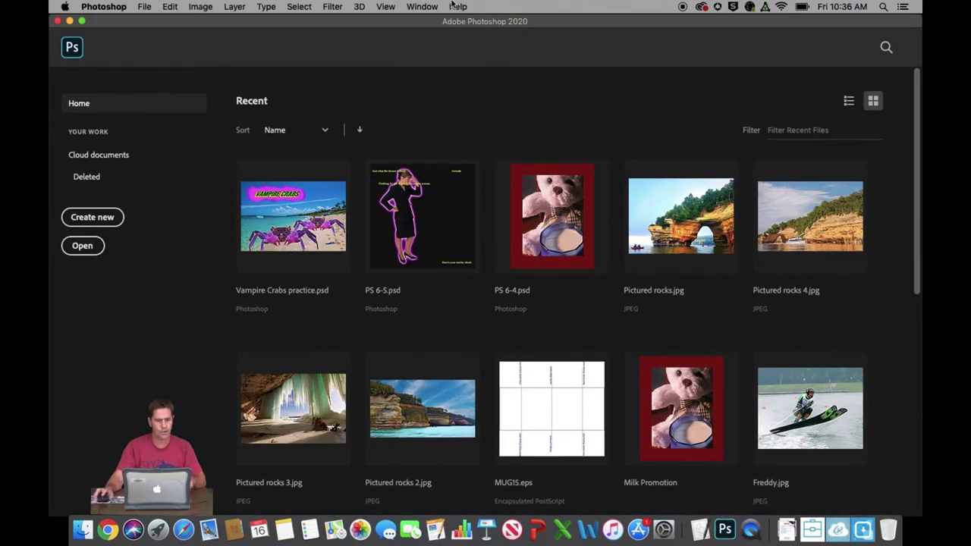
{"action": "left_click", "coordinate": [144, 6]}
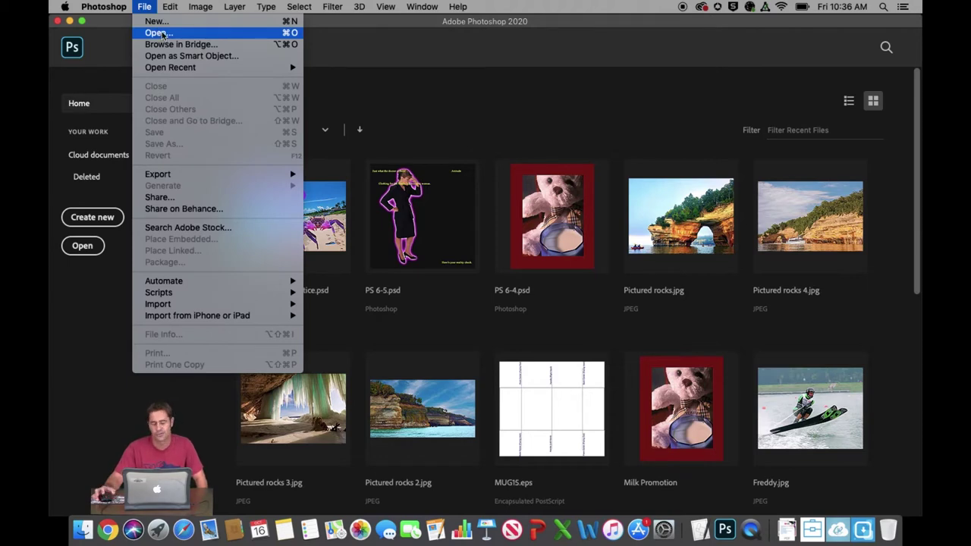
{"action": "left_click", "coordinate": [161, 33]}
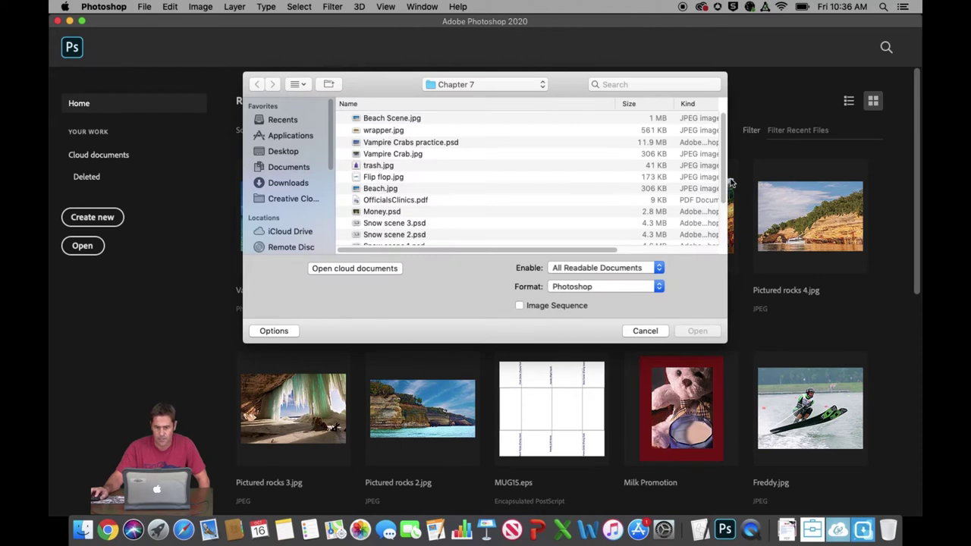
{"action": "double_click", "coordinate": [379, 120]}
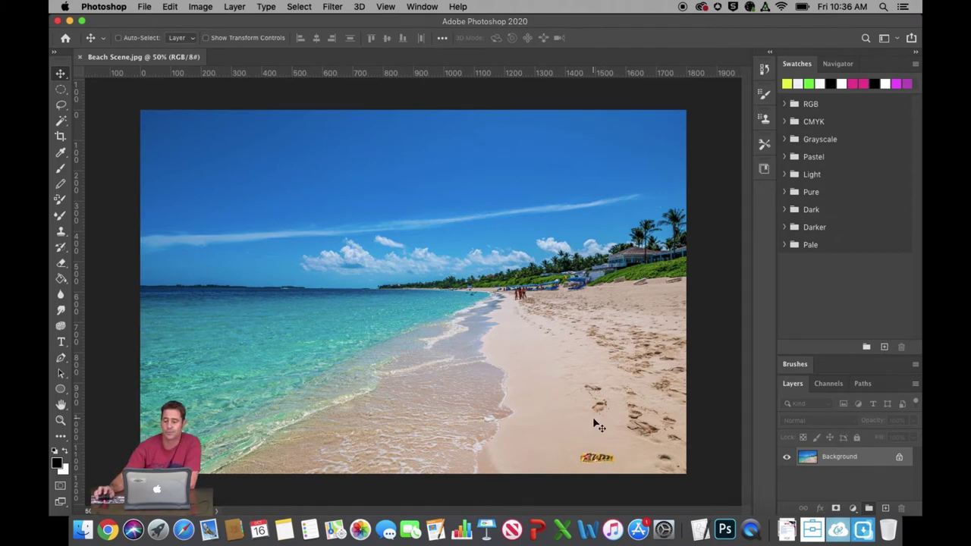
{"action": "double_click", "coordinate": [839, 457]}
{"action": "left_click", "coordinate": [590, 241]}
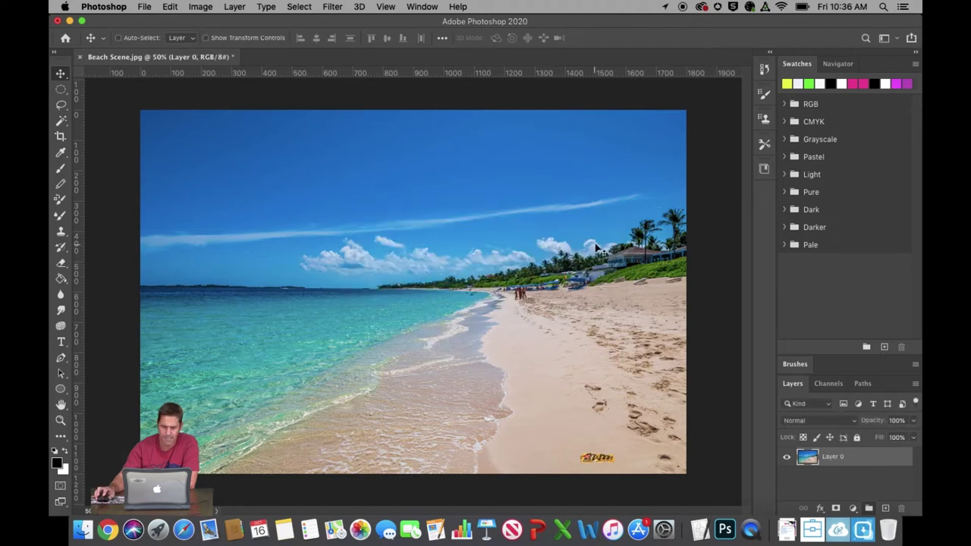
- Switch to the Essentials (Default) workspace and reset it to its default layout
{"action": "left_click", "coordinate": [423, 7]}
{"action": "mouse_move", "coordinate": [435, 34]}
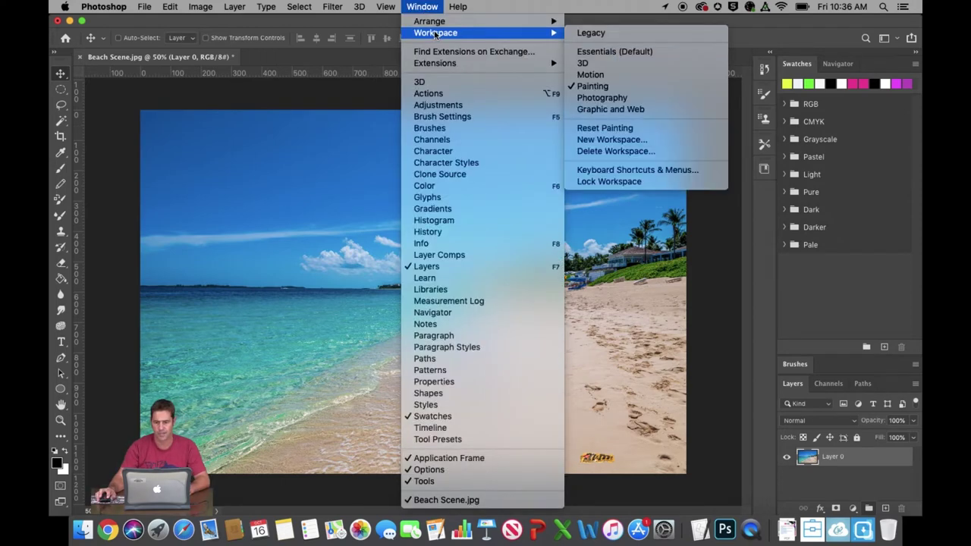
{"action": "left_click", "coordinate": [624, 52]}
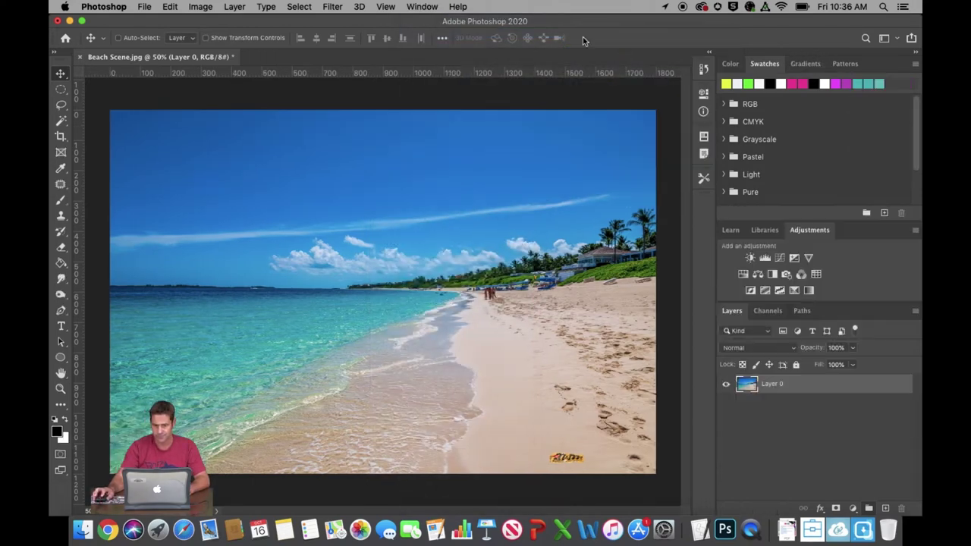
{"action": "left_click", "coordinate": [422, 8]}
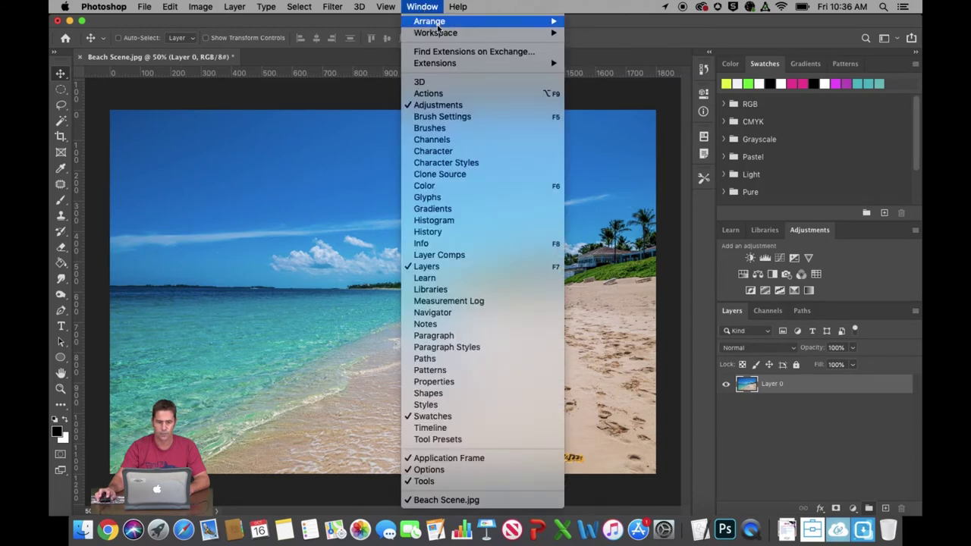
{"action": "mouse_move", "coordinate": [437, 34]}
{"action": "left_click", "coordinate": [660, 129]}
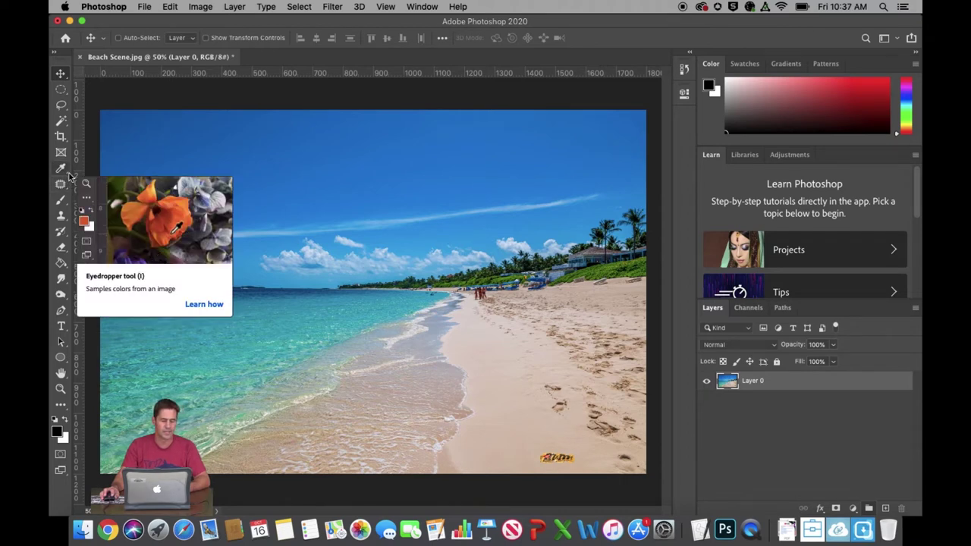
- Review the tool groups in the toolbar customization settings and leave them without making changes
{"action": "left_click", "coordinate": [66, 410]}
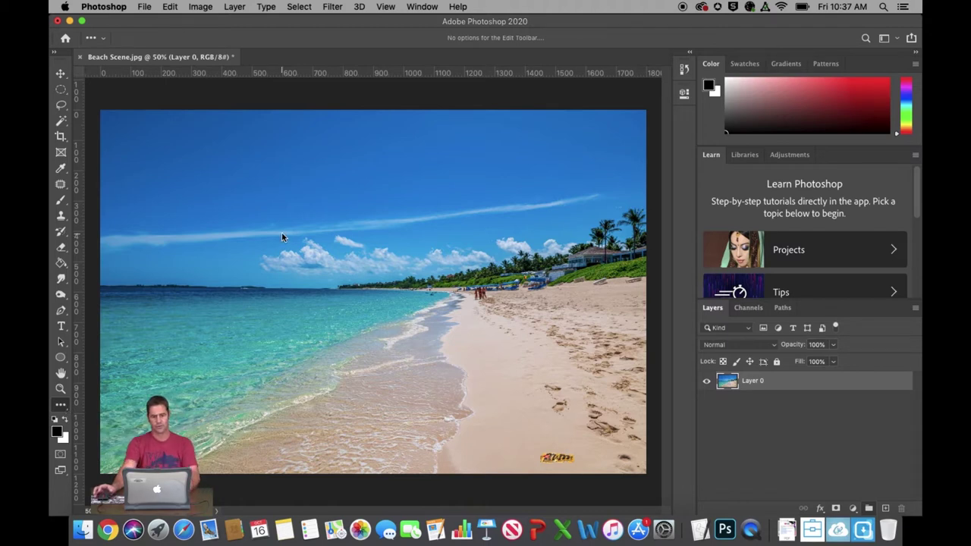
{"action": "left_click", "coordinate": [61, 405]}
{"action": "left_click", "coordinate": [114, 407]}
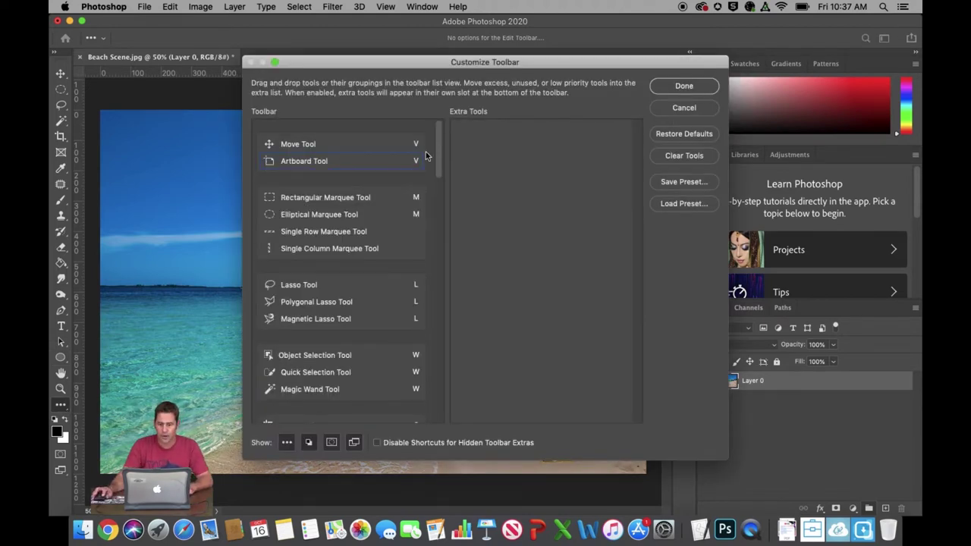
{"action": "left_click_drag", "start_coordinate": [442, 148], "coordinate": [450, 232]}
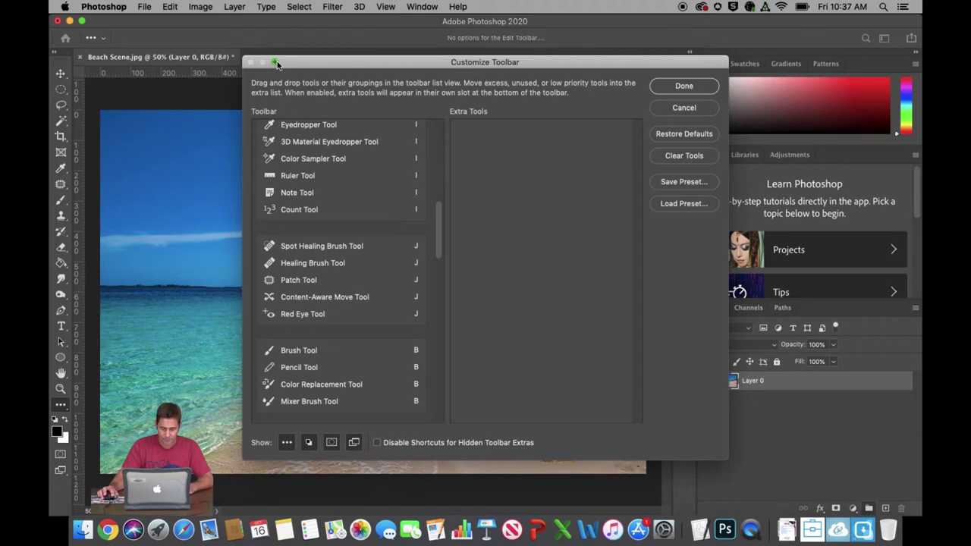
{"action": "left_click", "coordinate": [684, 107]}
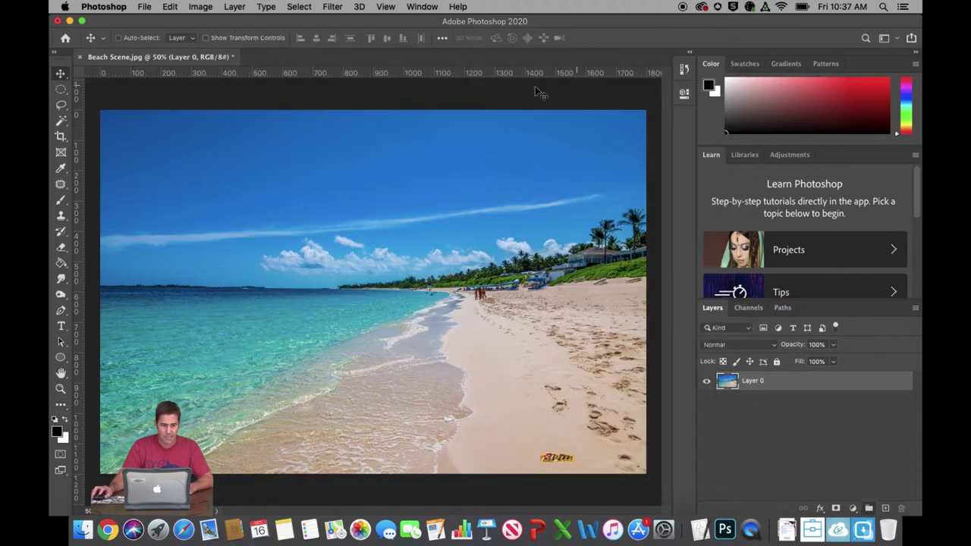
- Outline the candy wrapper on the sand with a loose Patch tool selection
{"action": "left_click", "coordinate": [62, 185]}
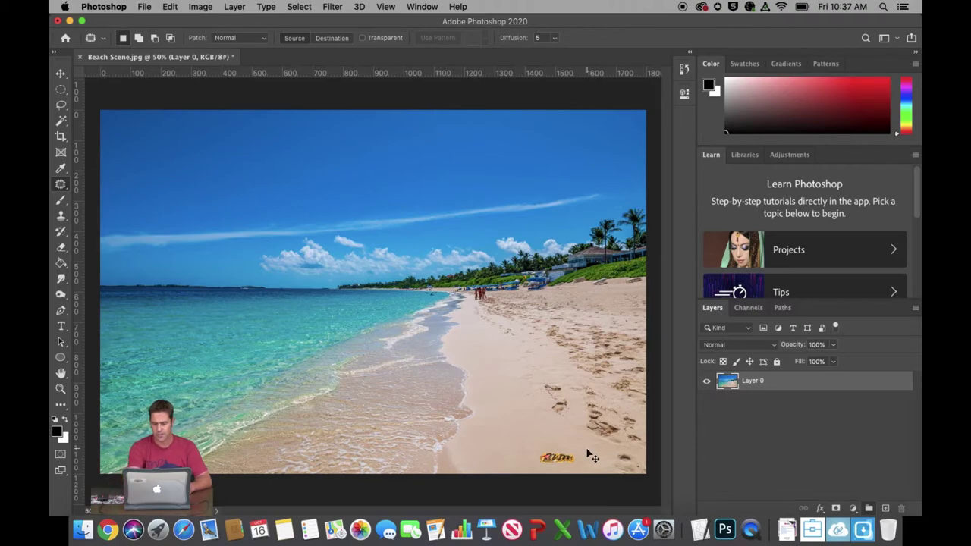
{"action": "key", "text": "super+equal"}
{"action": "key", "text": "super+equal"}
{"action": "key", "text": "super+equal"}
{"action": "left_click_drag", "start_coordinate": [667, 309], "coordinate": [668, 434]}
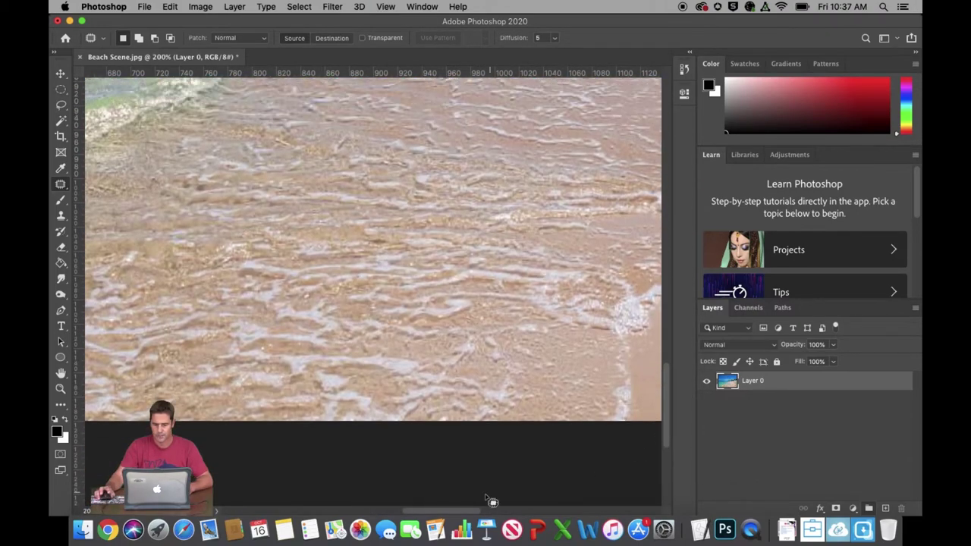
{"action": "left_click_drag", "start_coordinate": [466, 515], "coordinate": [558, 516]}
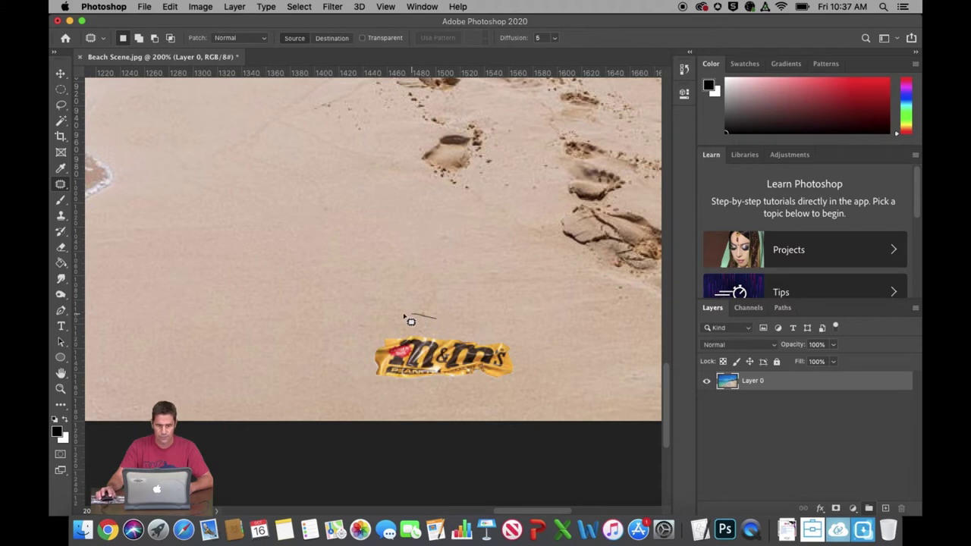
{"action": "mouse_move", "coordinate": [406, 399]}
{"action": "left_mouse_down"}
{"action": "mouse_move", "coordinate": [486, 399]}
{"action": "mouse_move", "coordinate": [533, 370]}
{"action": "left_mouse_up"}
{"action": "left_click_drag", "start_coordinate": [446, 326], "coordinate": [437, 323]}
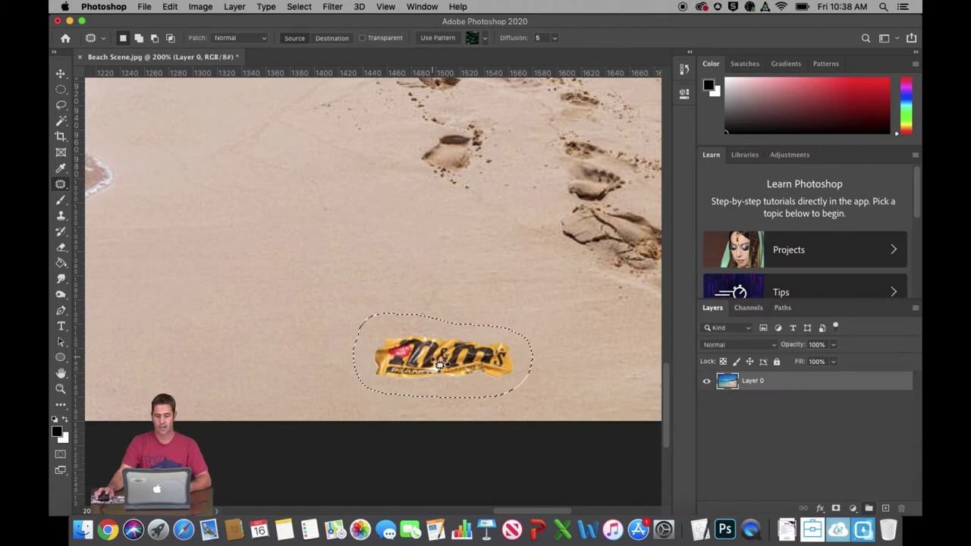
- Patch the outlined wrapper with the clean sand beside it, deselect, and return to the full image view
{"action": "left_click_drag", "start_coordinate": [453, 365], "coordinate": [276, 359]}
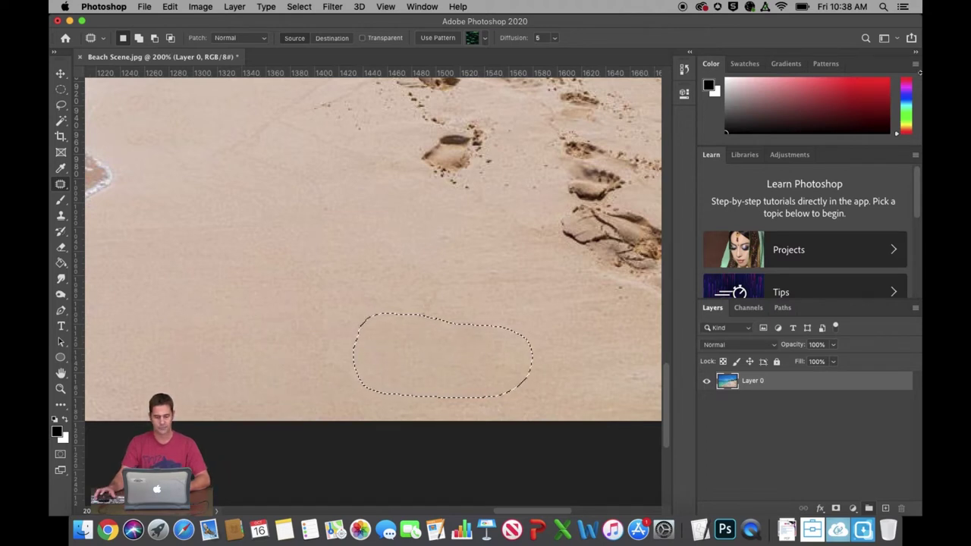
{"action": "key", "text": "super+d"}
{"action": "key", "text": "super+minus"}
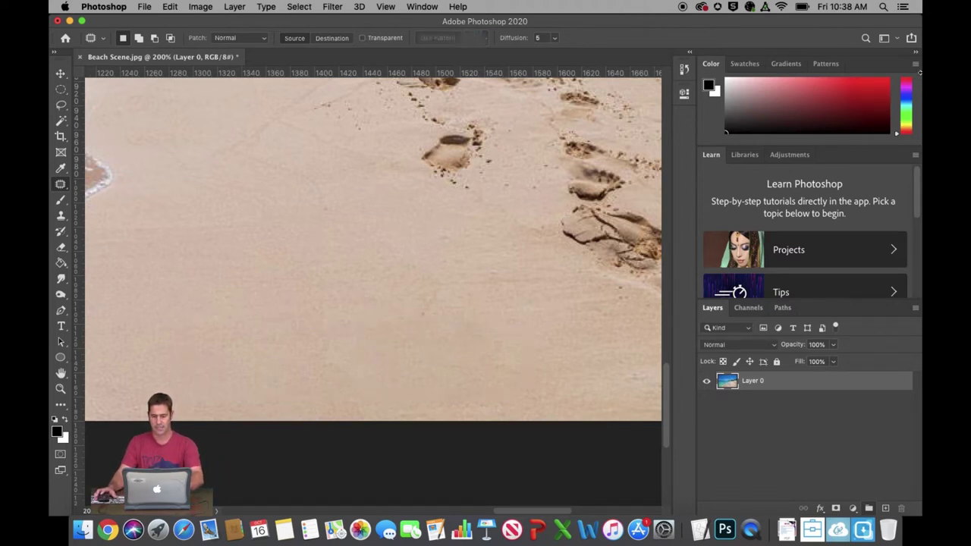
{"action": "key", "text": "super+minus"}
{"action": "key", "text": "super+minus"}
{"action": "key", "text": "super+minus"}
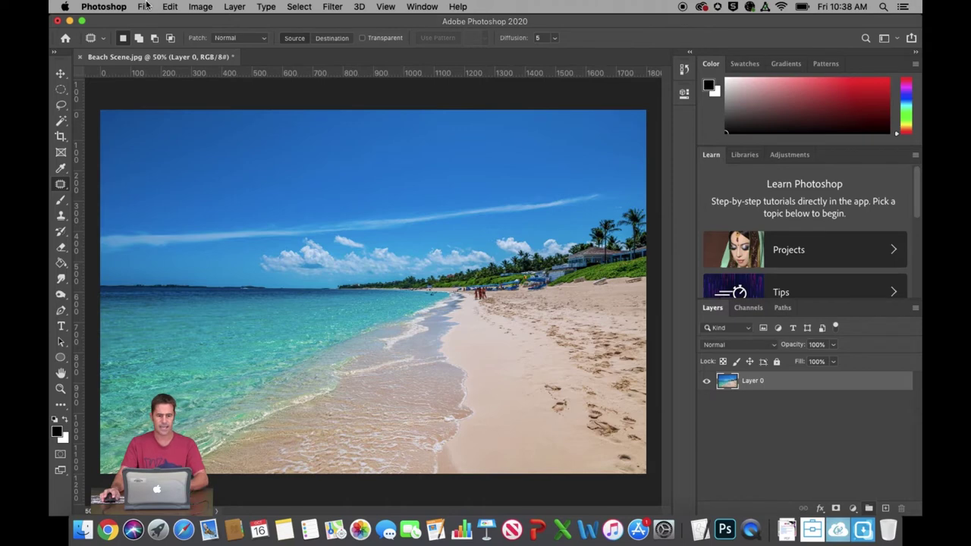
- Place trash.jpg as an embedded image over the beach scene at its default size and position
{"action": "left_click", "coordinate": [145, 7]}
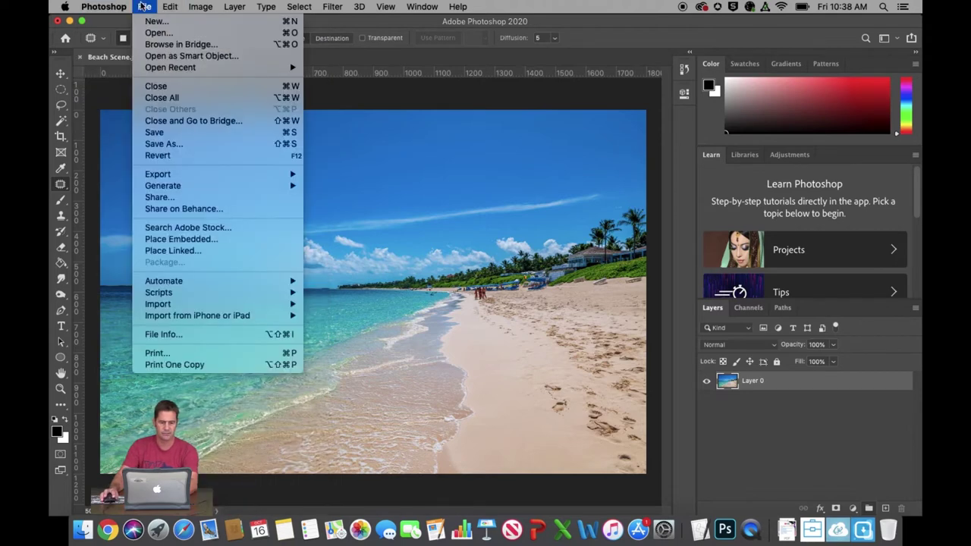
{"action": "left_click", "coordinate": [170, 241]}
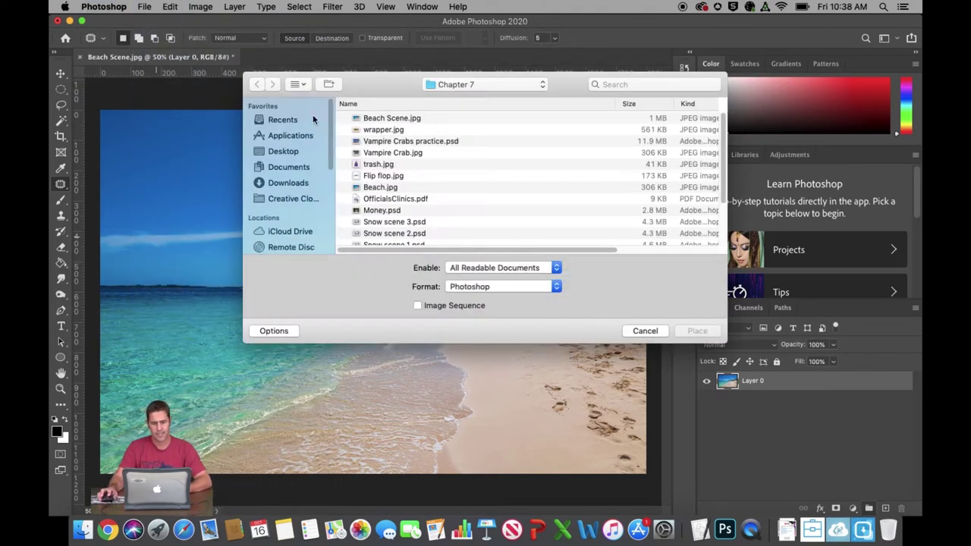
{"action": "double_click", "coordinate": [372, 165]}
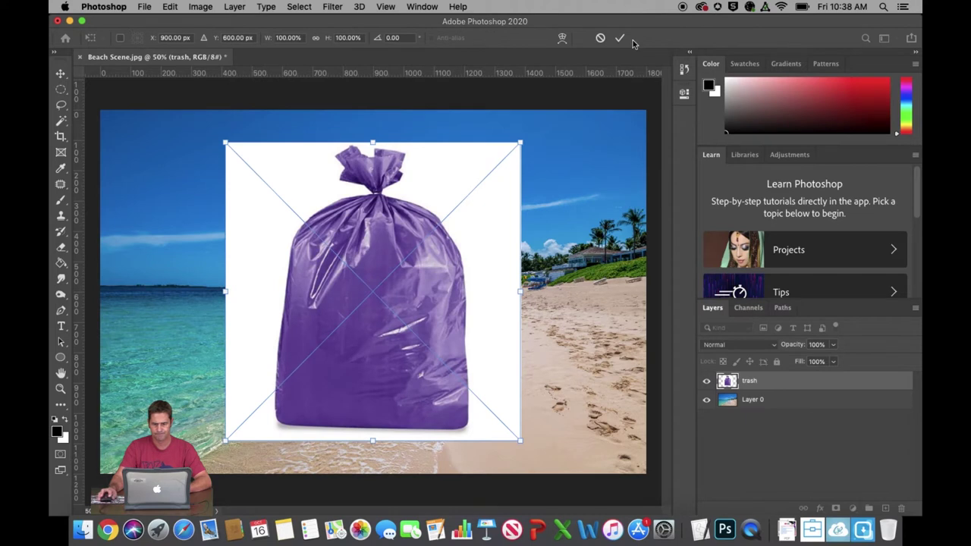
{"action": "left_click", "coordinate": [619, 39]}
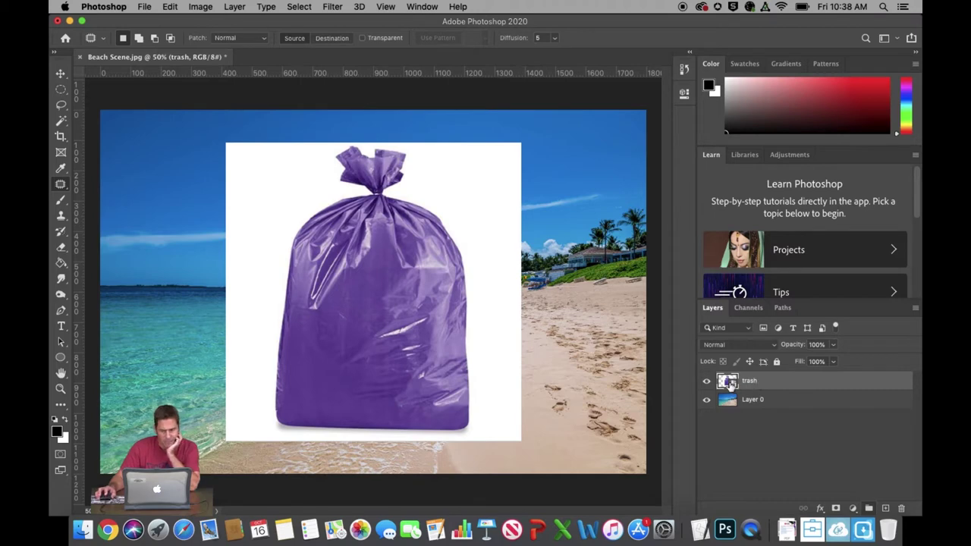
- Set the layer thumbnails to the largest size
{"action": "left_click", "coordinate": [916, 308]}
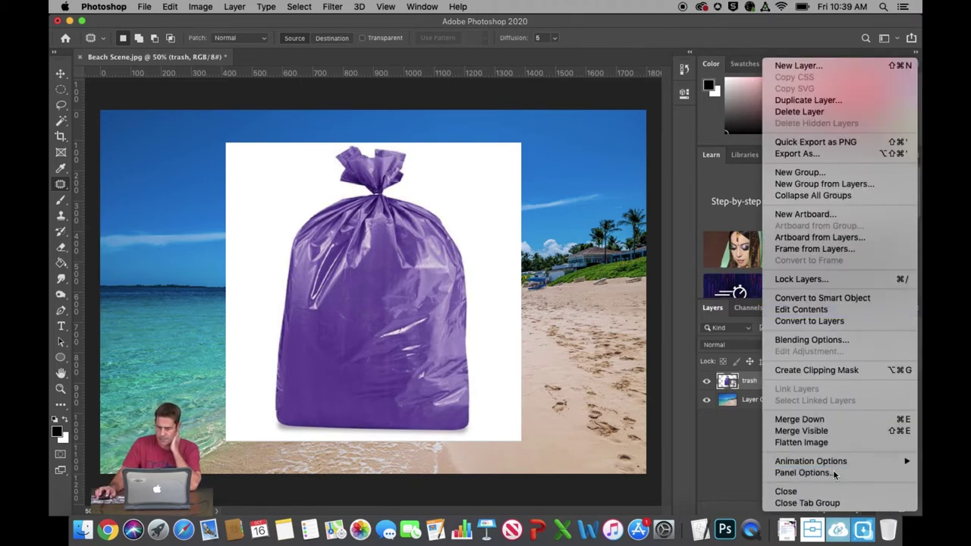
{"action": "left_click", "coordinate": [880, 472]}
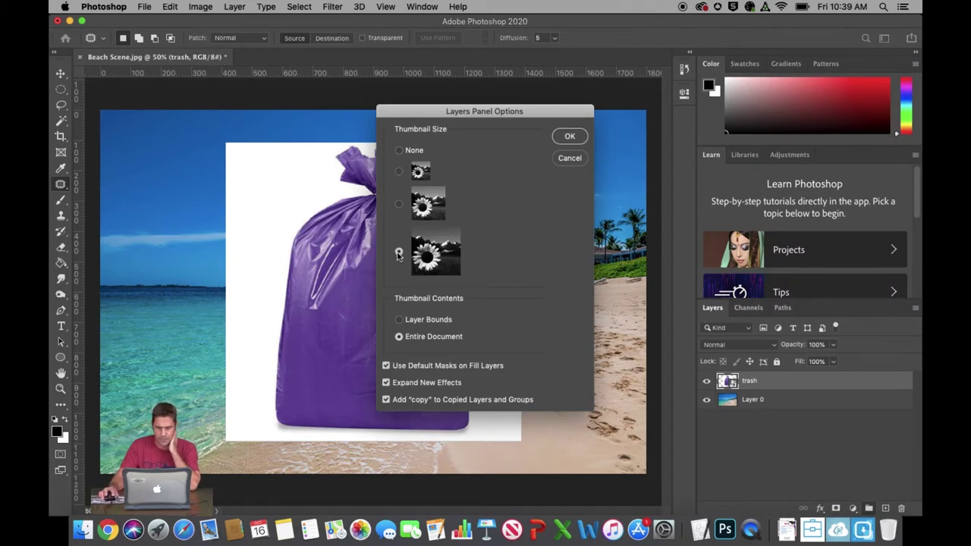
{"action": "left_click", "coordinate": [568, 138]}
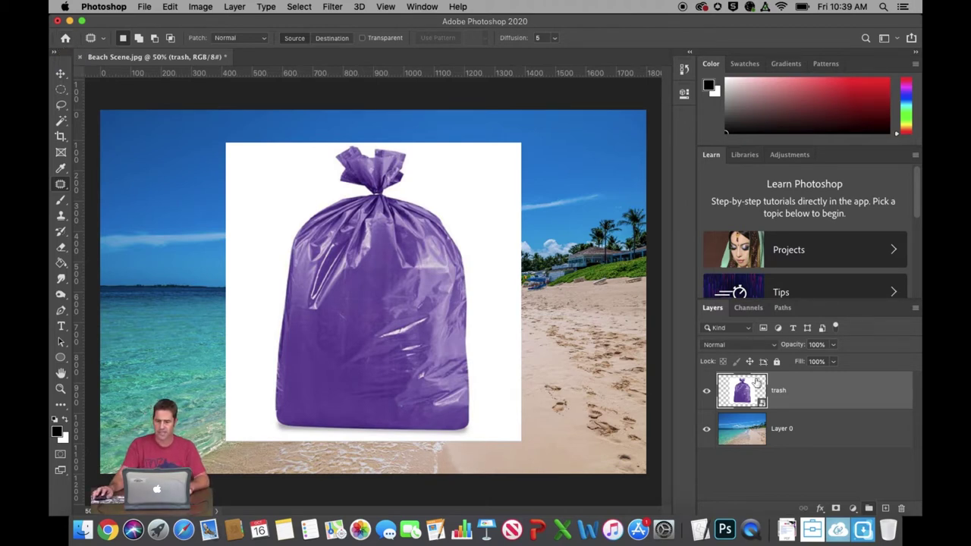
- Rasterize the trash layer
{"action": "right_click", "coordinate": [808, 400]}
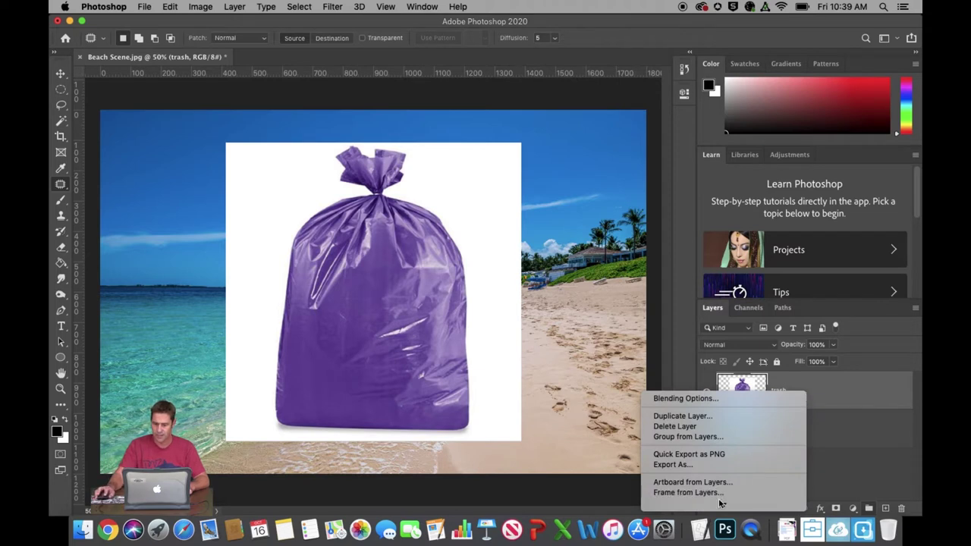
{"action": "mouse_move", "coordinate": [723, 507]}
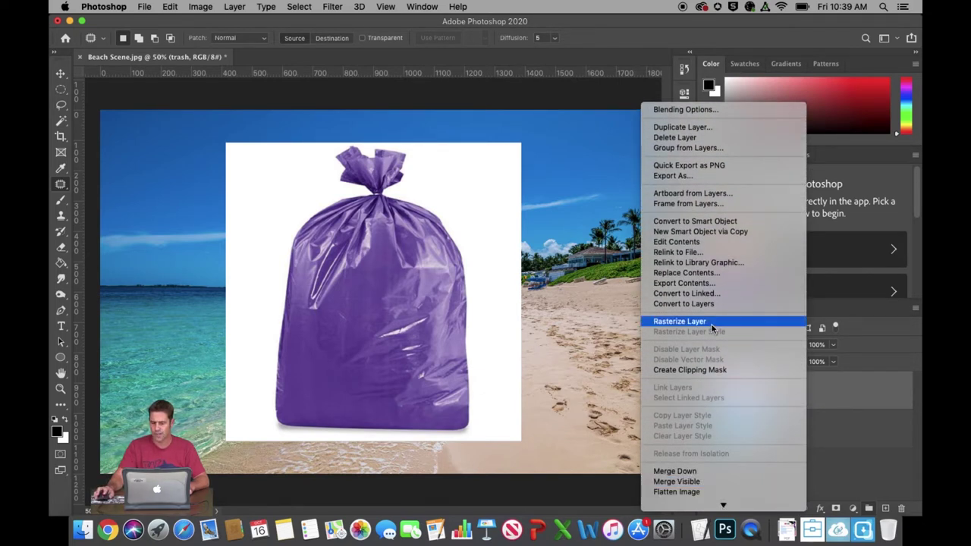
{"action": "left_click", "coordinate": [587, 302]}
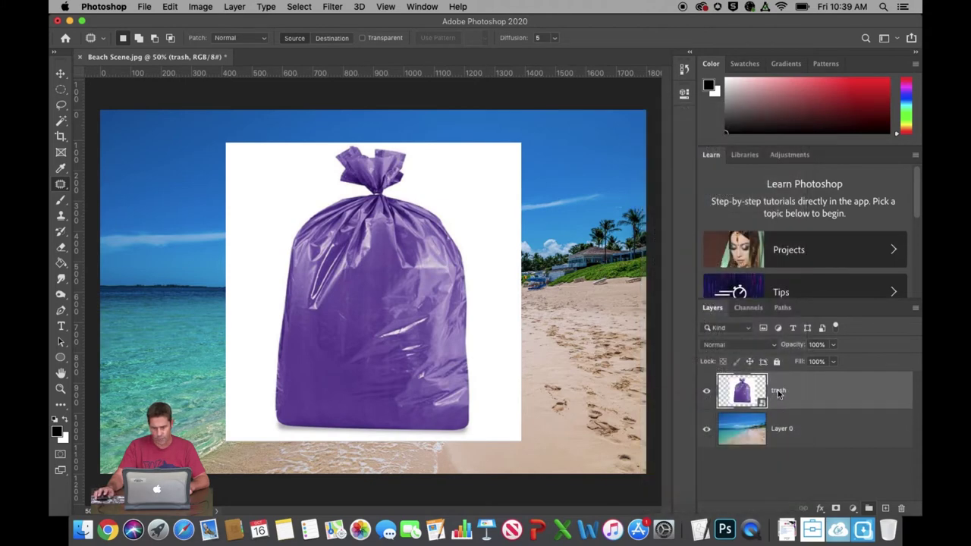
{"action": "right_click", "coordinate": [779, 392]}
{"action": "mouse_move", "coordinate": [696, 507]}
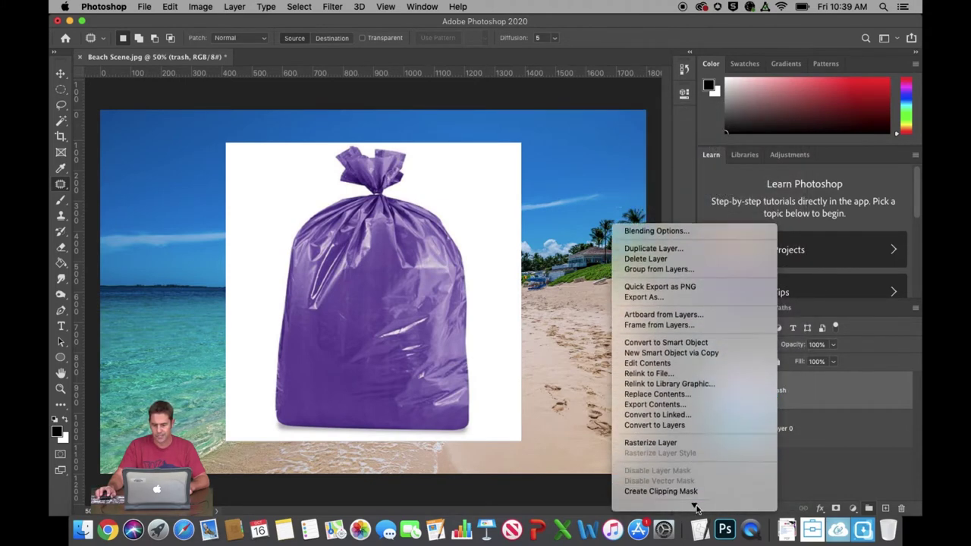
{"action": "left_click", "coordinate": [686, 373]}
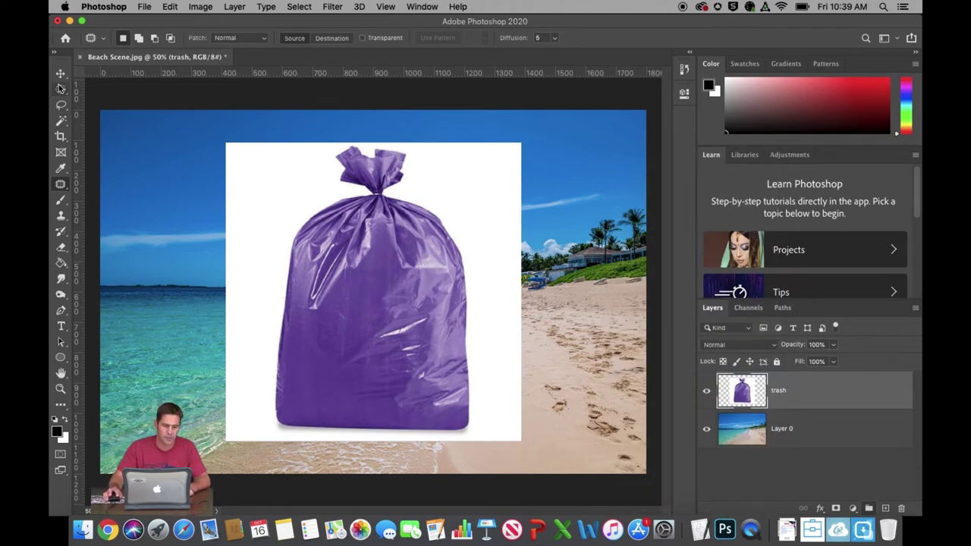
- Select the white background around the trash bag using the Magic Wand tool with a tolerance of 35
{"action": "left_click", "coordinate": [64, 125]}
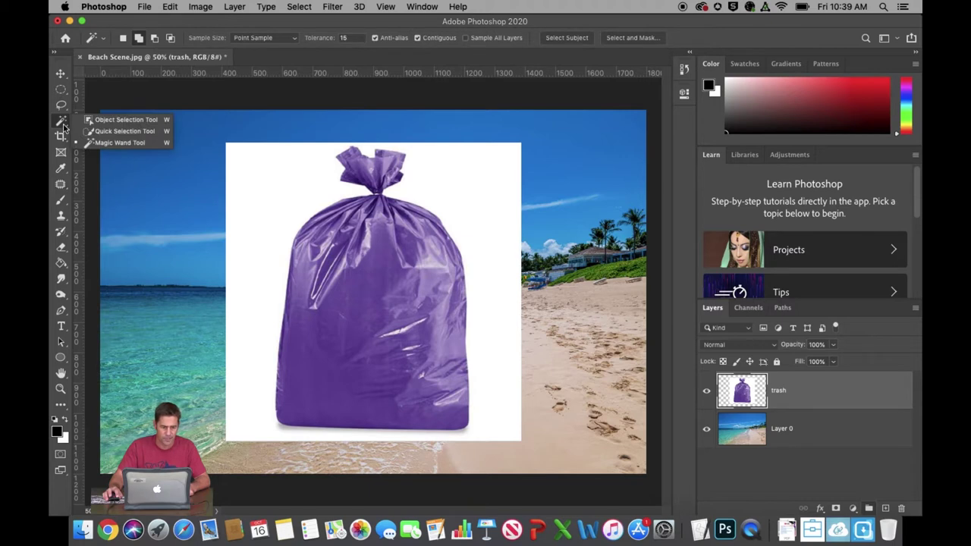
{"action": "left_click", "coordinate": [128, 143]}
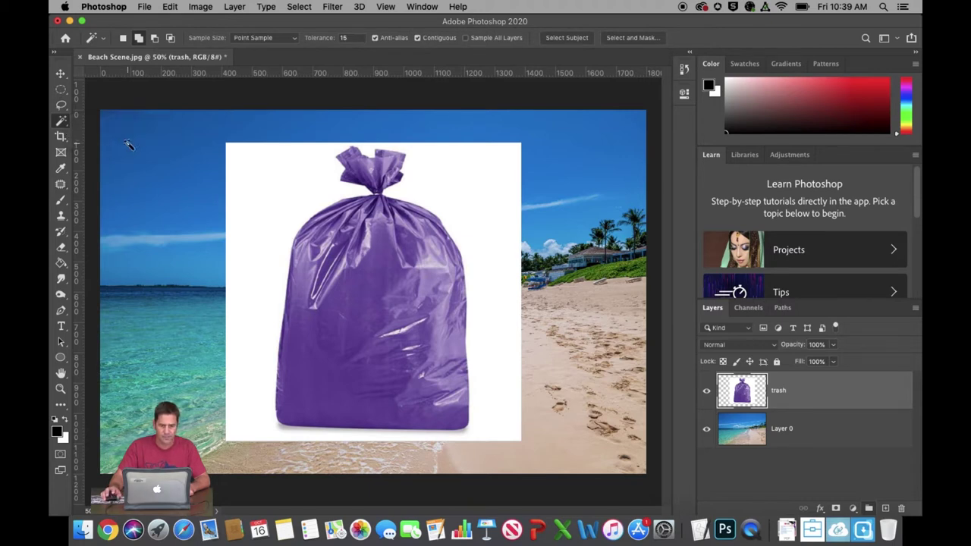
{"action": "left_click", "coordinate": [337, 38]}
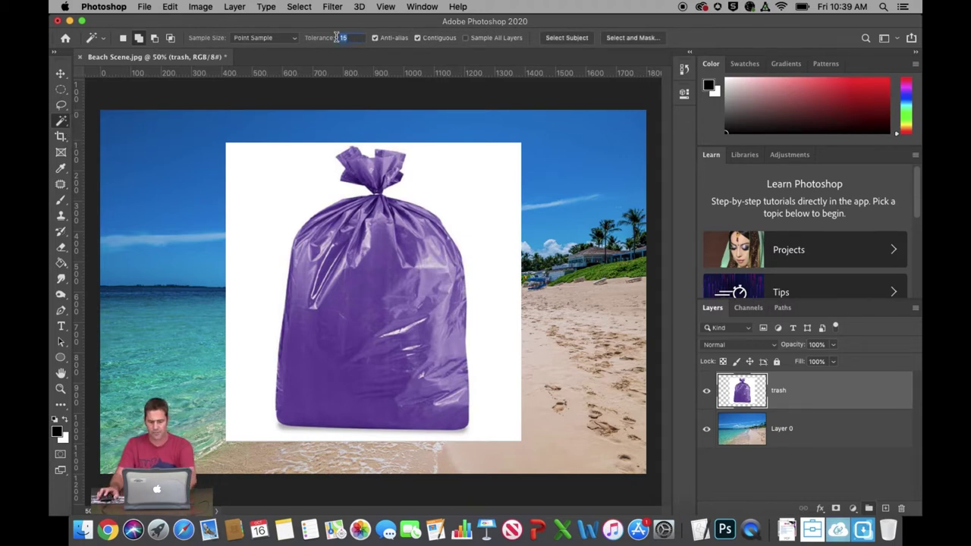
{"action": "left_click", "coordinate": [448, 197]}
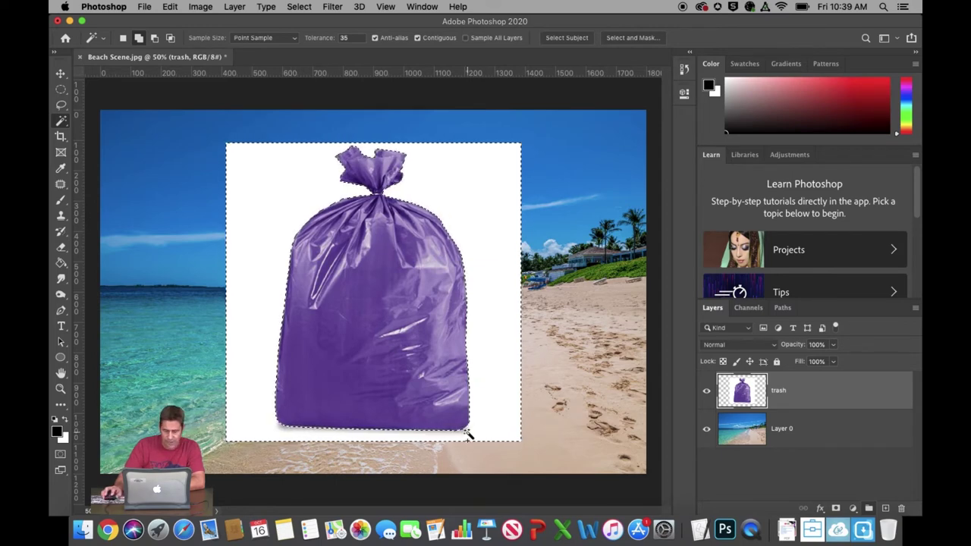
- Delete the selected white background from the trash layer and deselect
{"action": "key", "text": "super+plus"}
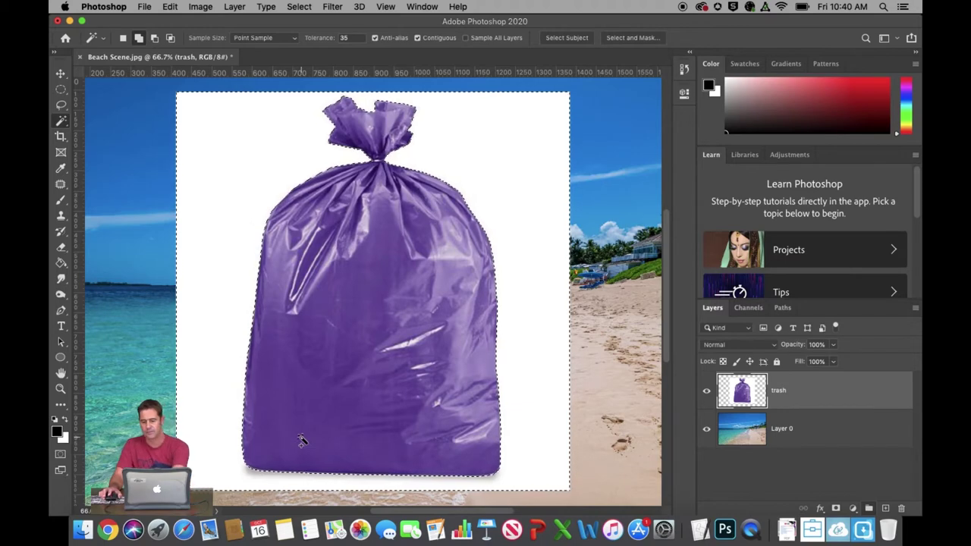
{"action": "key", "text": "Delete"}
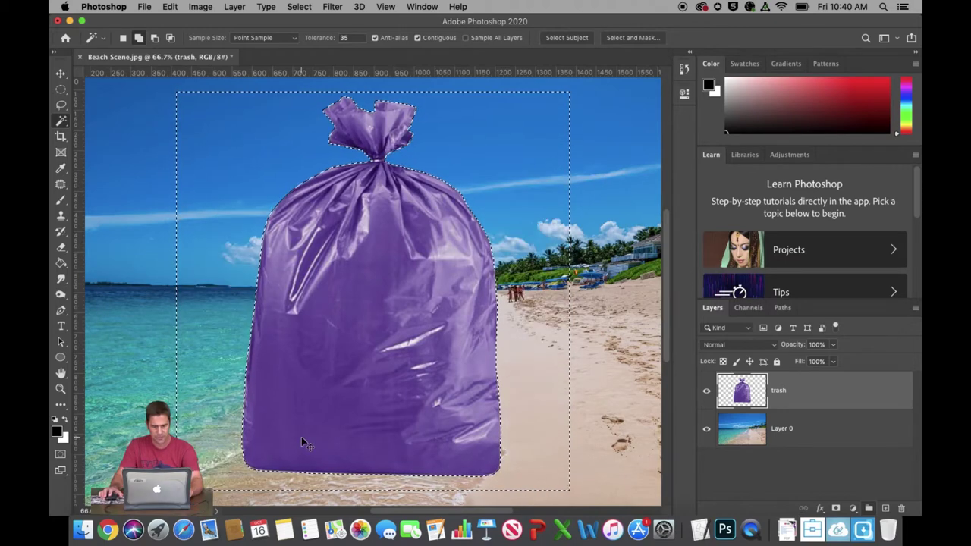
{"action": "key", "text": "super+d"}
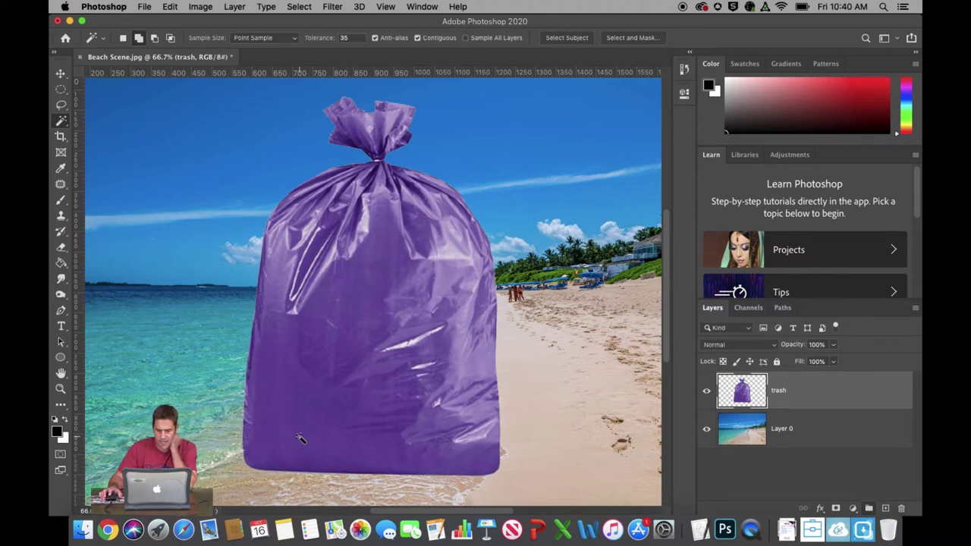
{"action": "key", "text": "super+minus"}
{"action": "key", "text": "super+minus"}
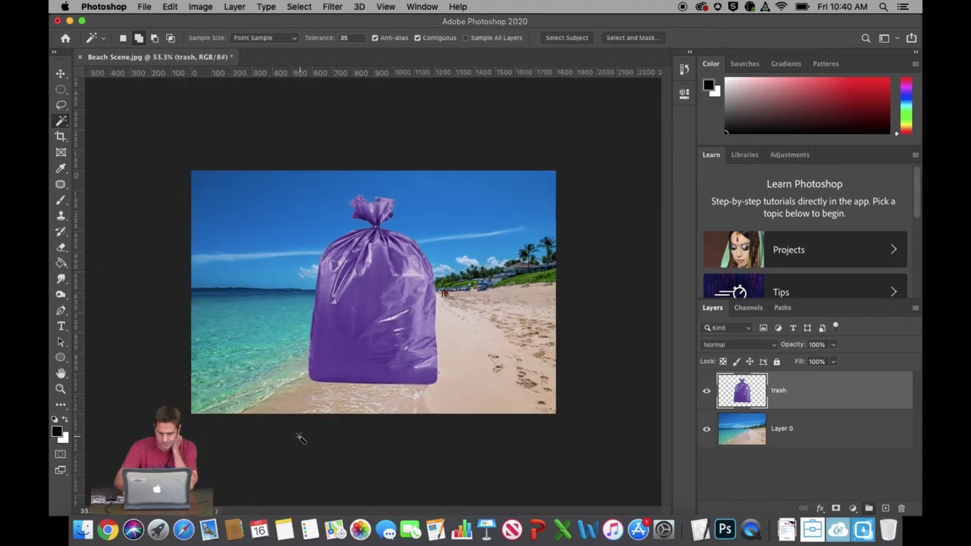
- Shrink the trash bag to about a third of its size, place it on the sand at the photo's right edge, and hide the transform controls
{"action": "left_click", "coordinate": [60, 74]}
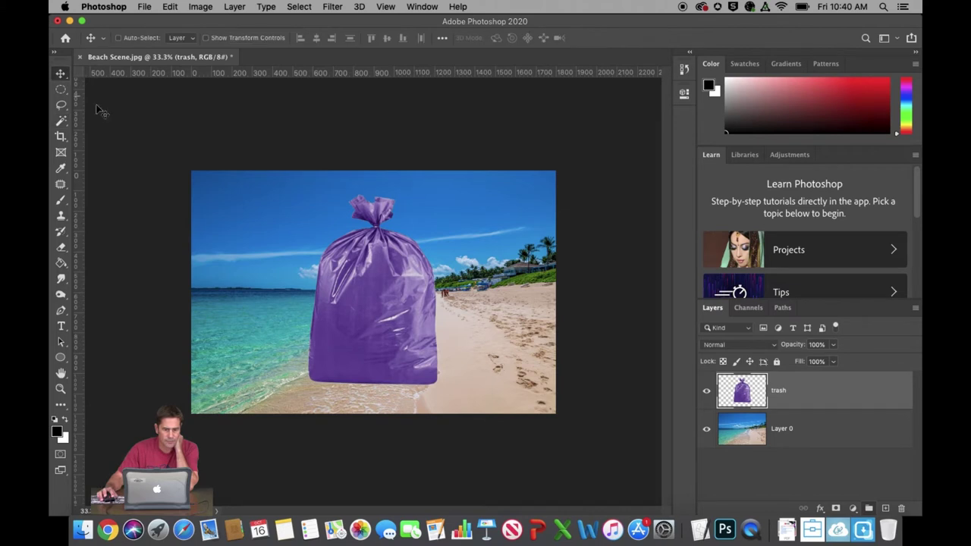
{"action": "left_click_drag", "start_coordinate": [339, 301], "coordinate": [457, 301]}
{"action": "left_click", "coordinate": [205, 38]}
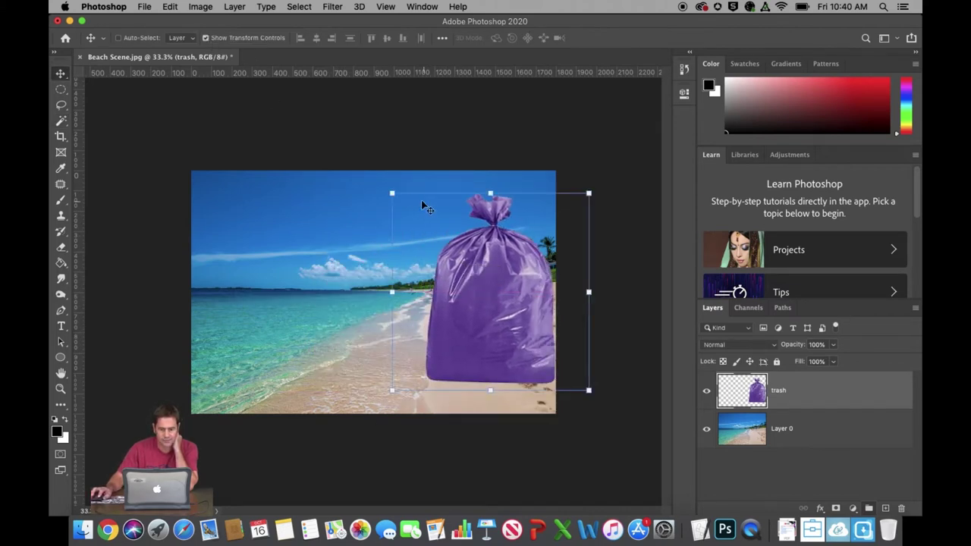
{"action": "left_click_drag", "start_coordinate": [390, 192], "coordinate": [507, 327]}
{"action": "left_click_drag", "start_coordinate": [535, 367], "coordinate": [513, 342]}
{"action": "left_click_drag", "start_coordinate": [487, 307], "coordinate": [533, 342]}
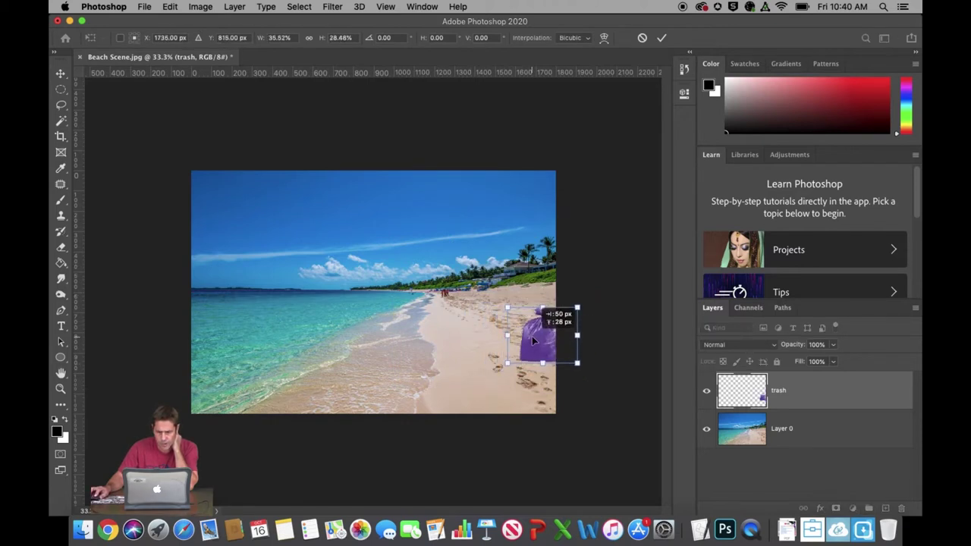
{"action": "left_click_drag", "start_coordinate": [585, 291], "coordinate": [585, 284]}
{"action": "left_click", "coordinate": [663, 38]}
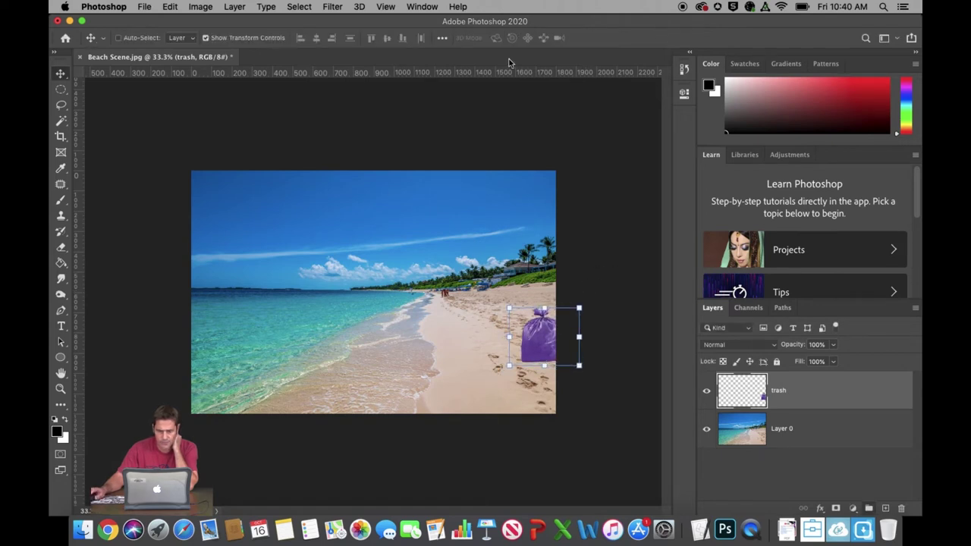
{"action": "left_click", "coordinate": [206, 38]}
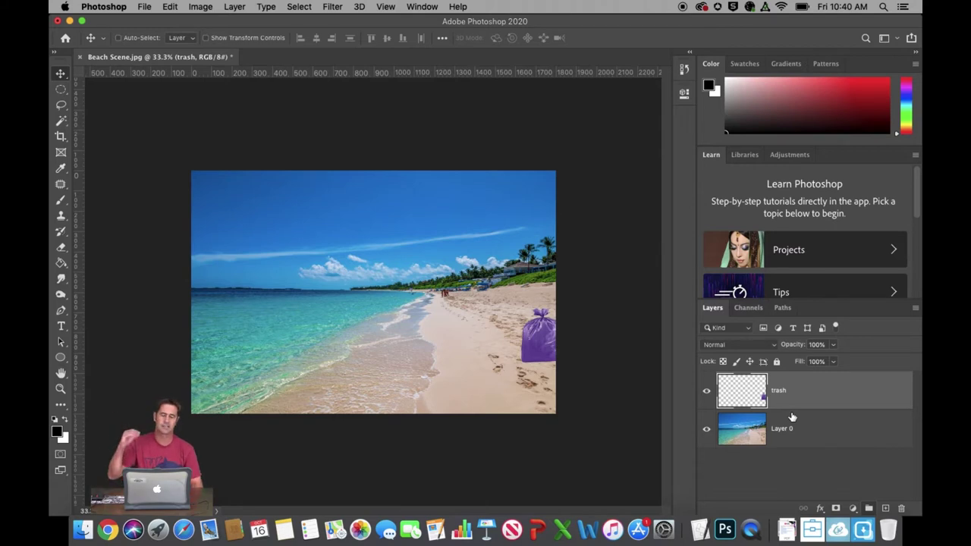
- Flatten the image and unlock the resulting background layer
{"action": "left_click", "coordinate": [231, 7]}
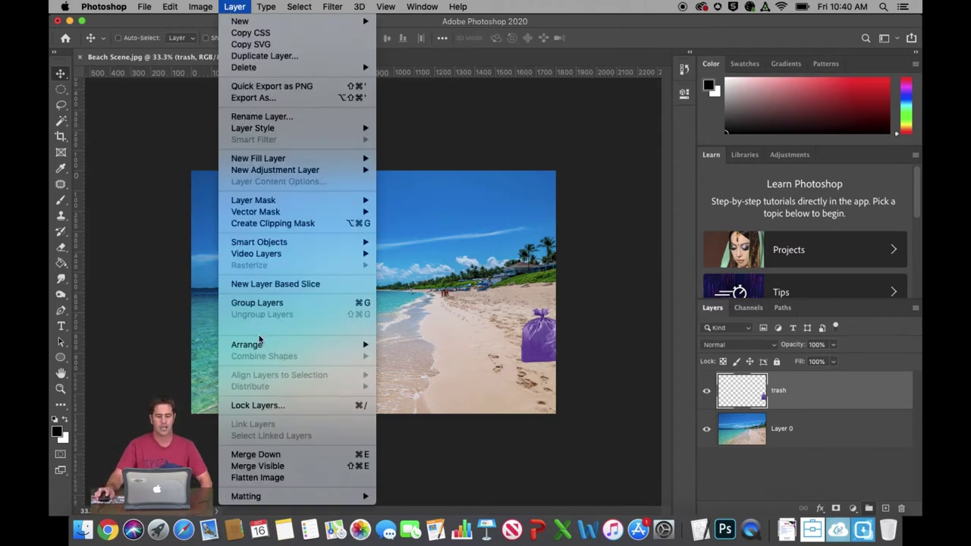
{"action": "left_click", "coordinate": [282, 486]}
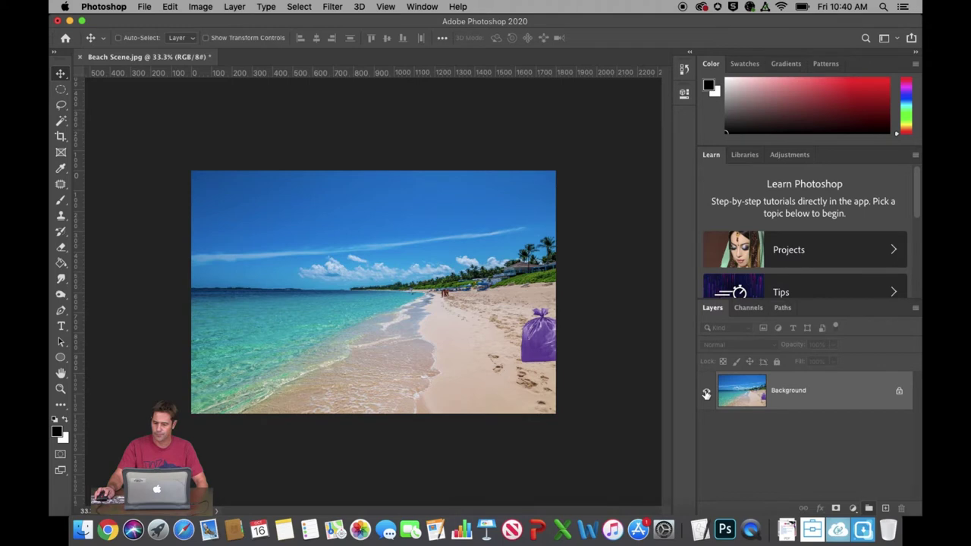
{"action": "left_click", "coordinate": [899, 391]}
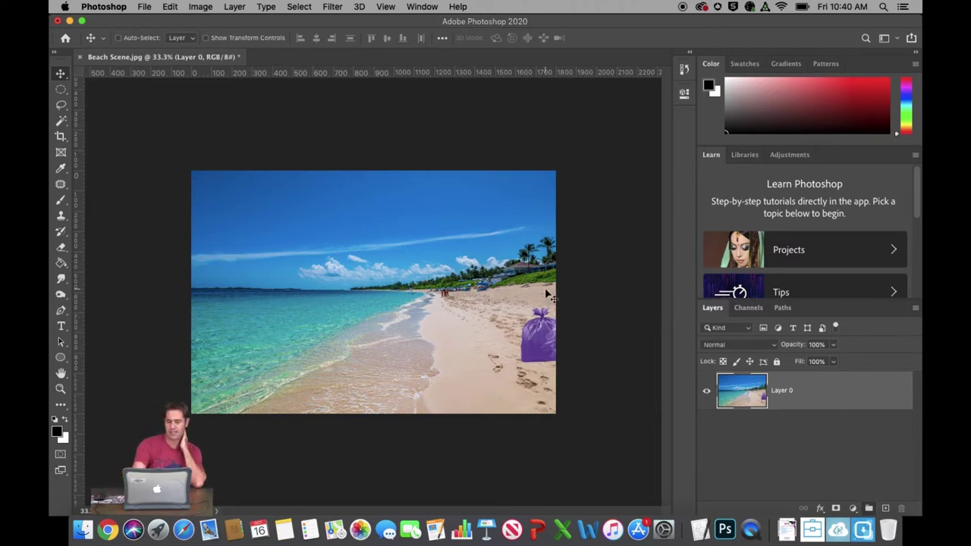
- Zoom in on the clouds above the horizon and choose the Burn tool with the Soft Round brush
{"action": "key", "text": "super+equal"}
{"action": "key", "text": "super+equal"}
{"action": "key", "text": "super+equal"}
{"action": "key", "text": "super+equal"}
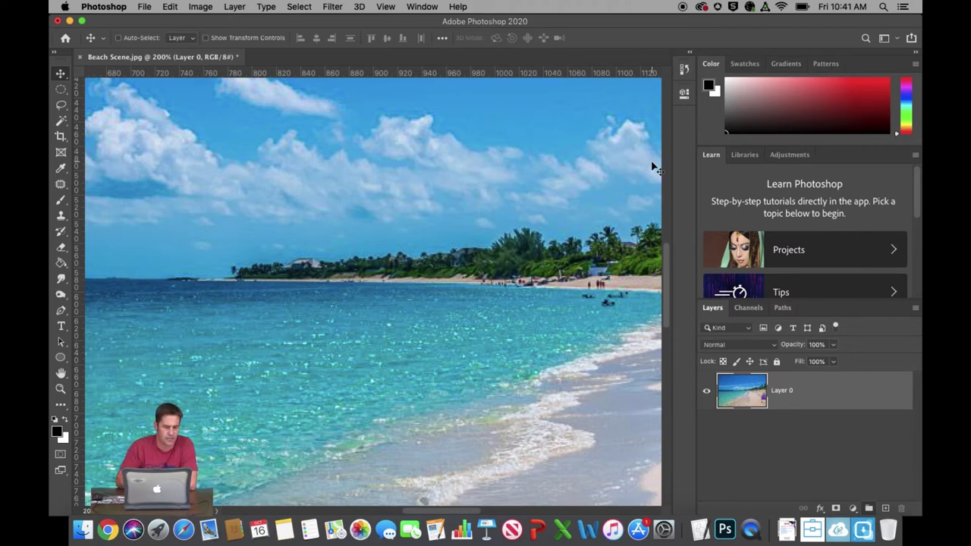
{"action": "left_click", "coordinate": [63, 279]}
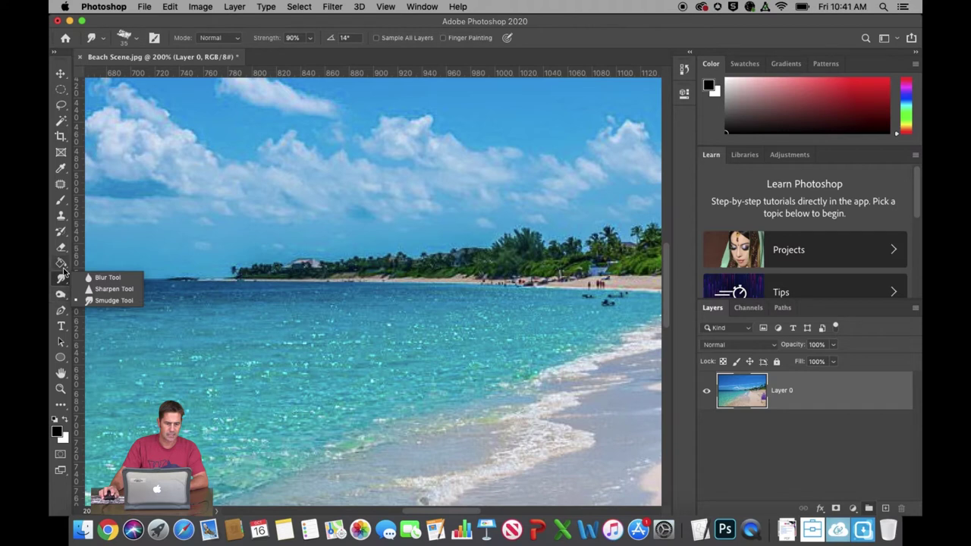
{"action": "left_click", "coordinate": [64, 293]}
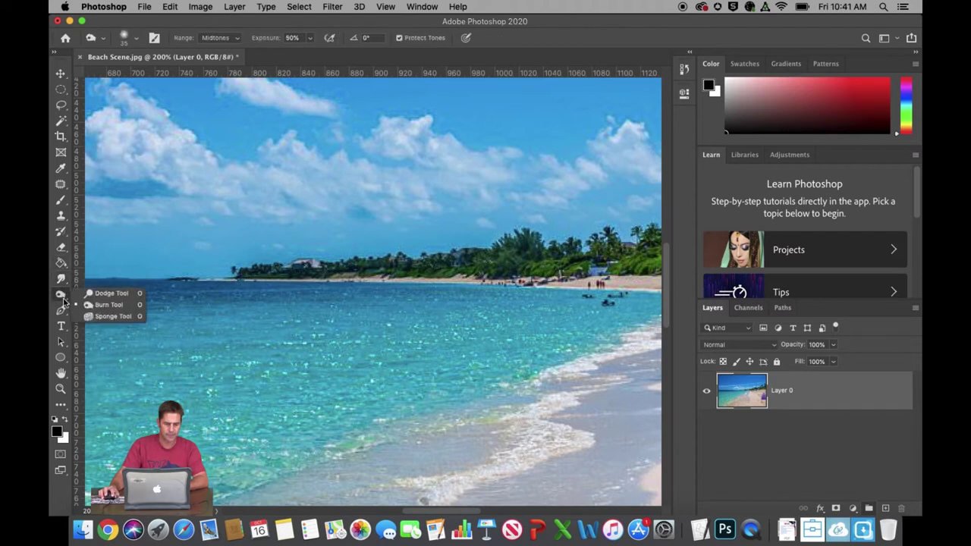
{"action": "left_click", "coordinate": [108, 302]}
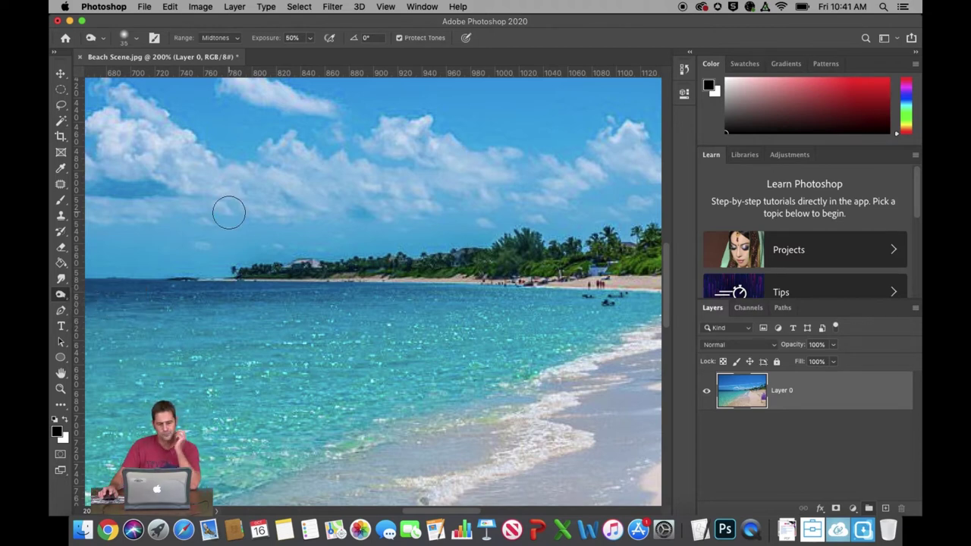
{"action": "left_click", "coordinate": [137, 41]}
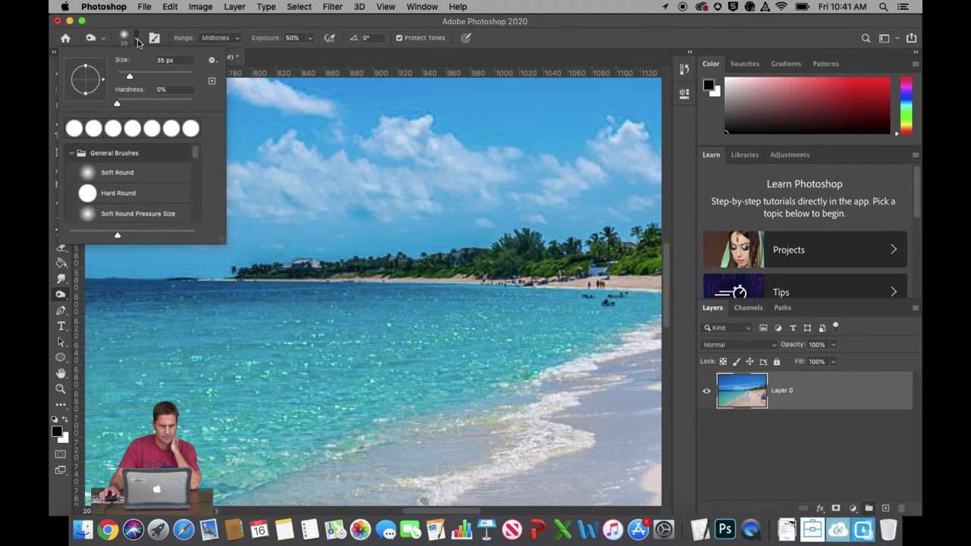
{"action": "left_click", "coordinate": [112, 173]}
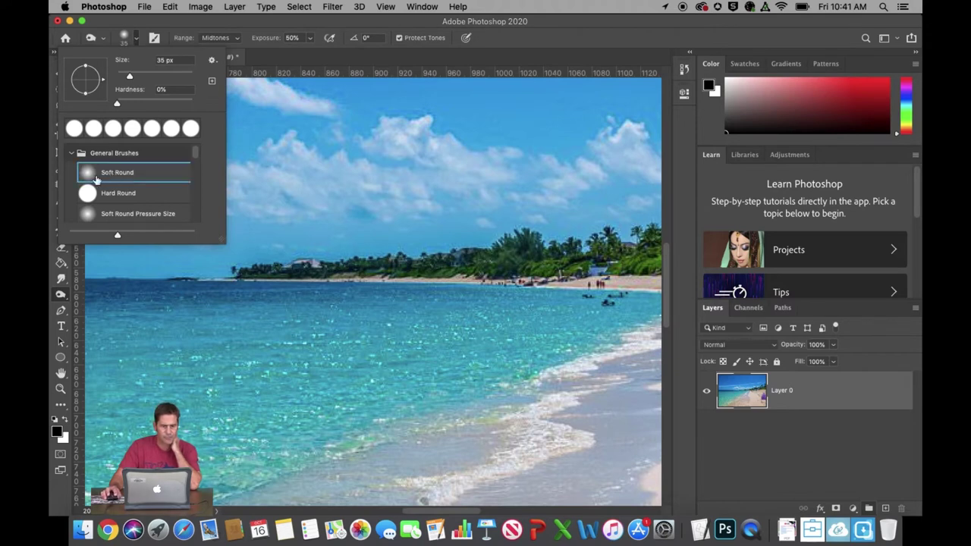
- Set the Burn tool's brush size to 15 px
{"action": "left_click", "coordinate": [182, 60]}
{"action": "type", "text": "15"}
{"action": "key", "text": "Return"}
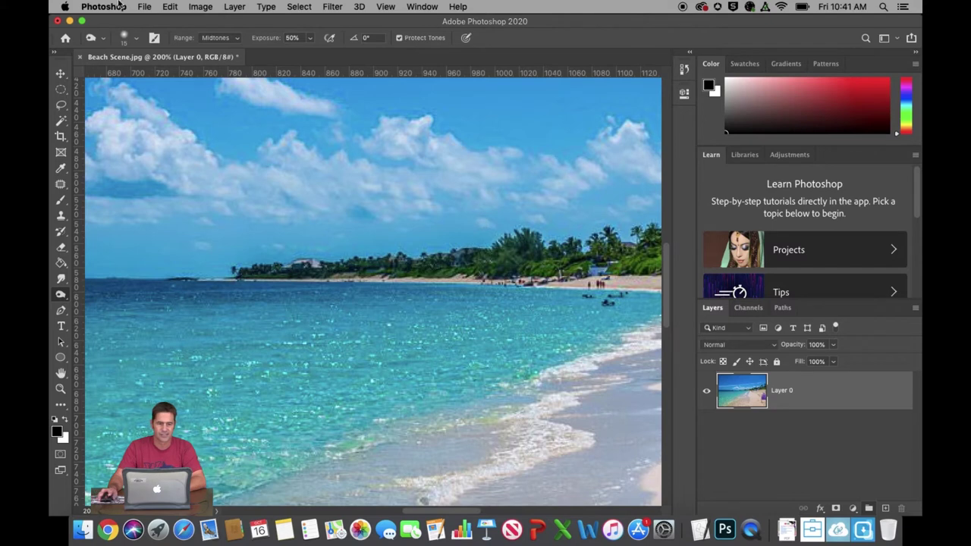
- Set the Burn tool's brush size to 20 px
{"action": "left_click", "coordinate": [137, 39]}
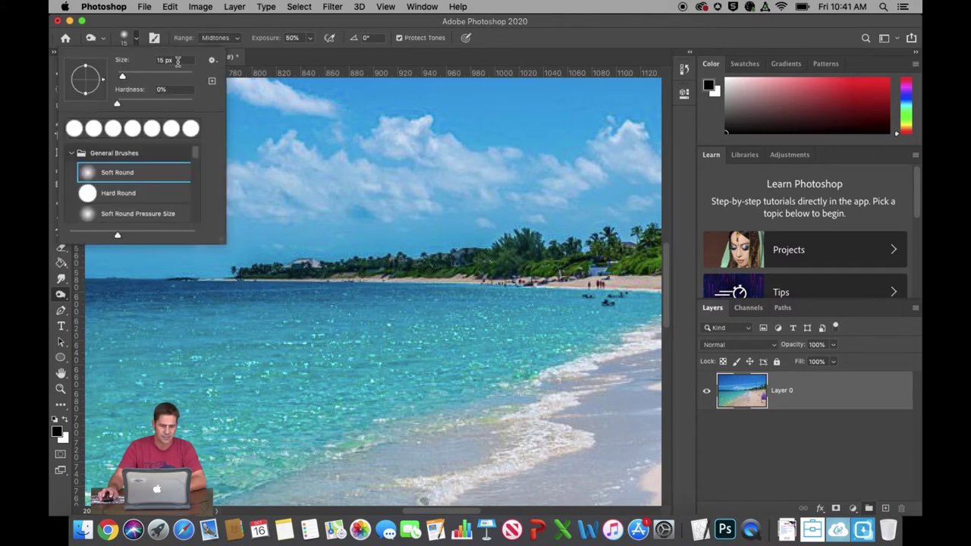
{"action": "left_click", "coordinate": [143, 59]}
{"action": "type", "text": "20"}
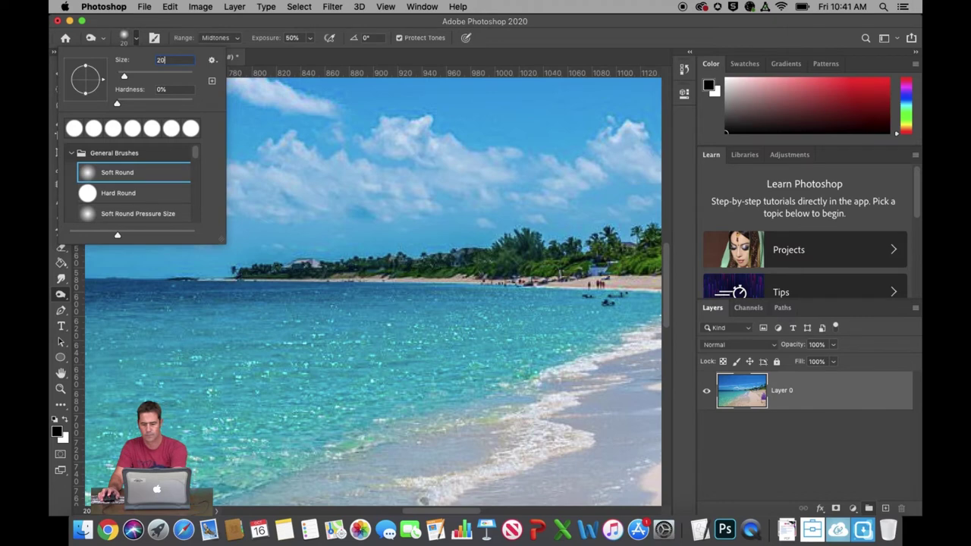
{"action": "key", "text": "Return"}
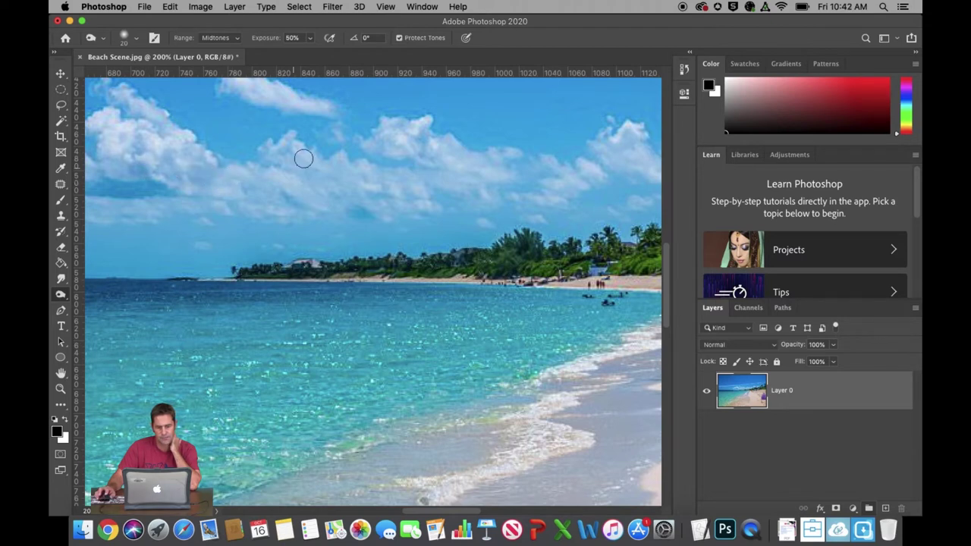
- Set the burn exposure to 33% and darken the shaded parts of the clouds above the horizon
{"action": "left_click", "coordinate": [309, 38]}
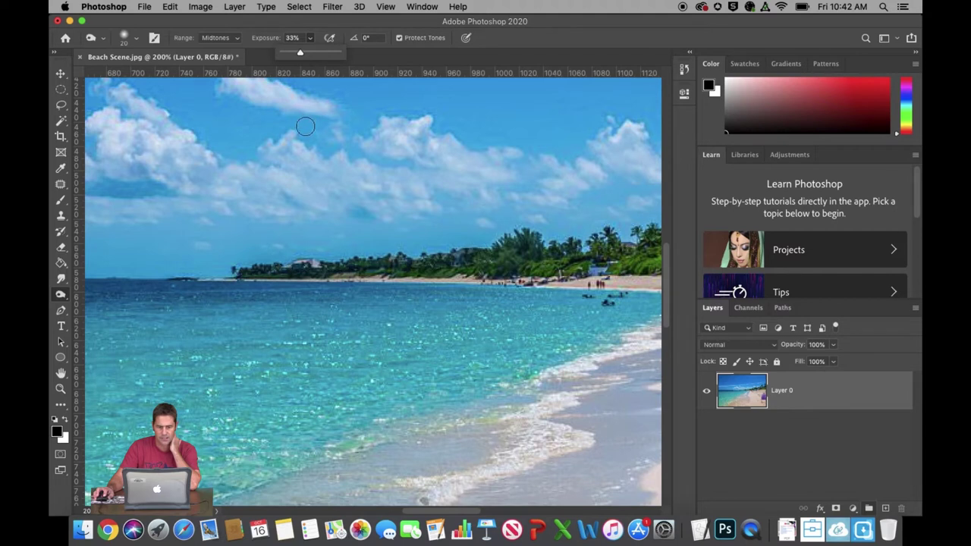
{"action": "left_click", "coordinate": [267, 96]}
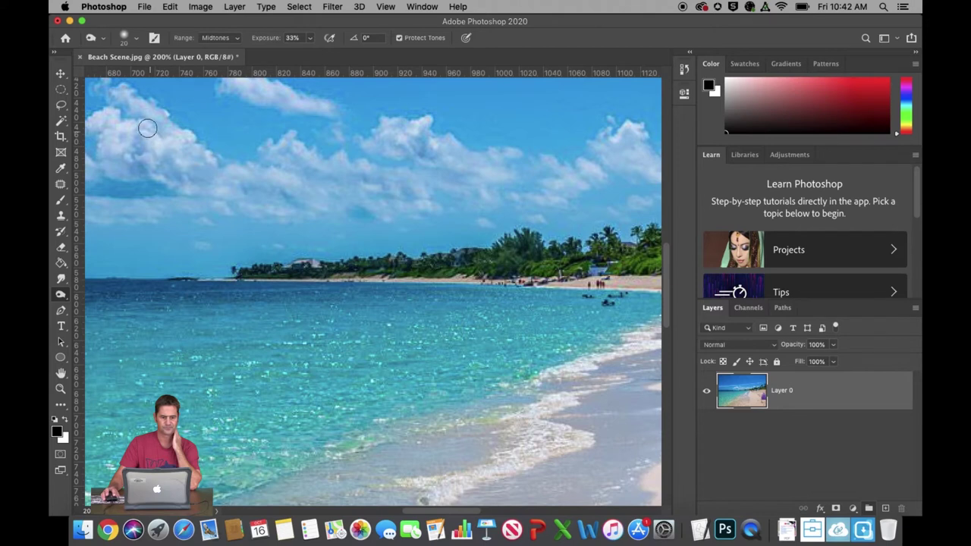
{"action": "left_click_drag", "start_coordinate": [220, 190], "coordinate": [273, 197]}
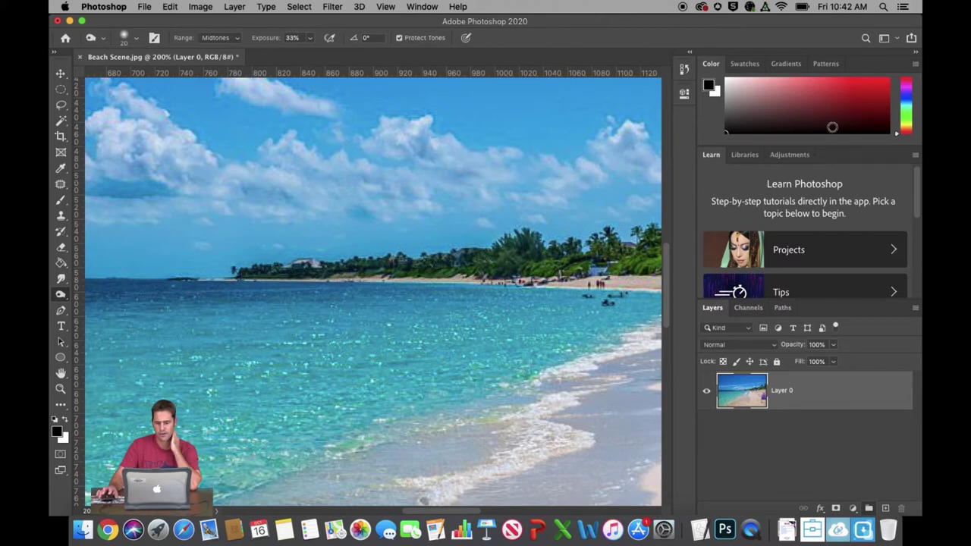
- Outline the purple trash bag at the photo's right edge with the Patch tool, leaving a margin of sand around it
{"action": "key", "text": "super+minus"}
{"action": "key", "text": "super+minus"}
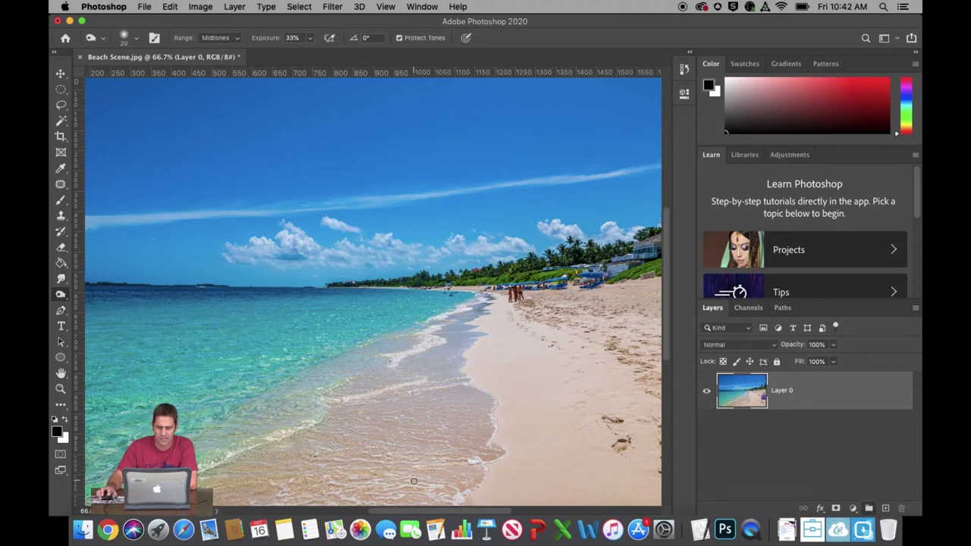
{"action": "left_click_drag", "start_coordinate": [423, 515], "coordinate": [465, 516]}
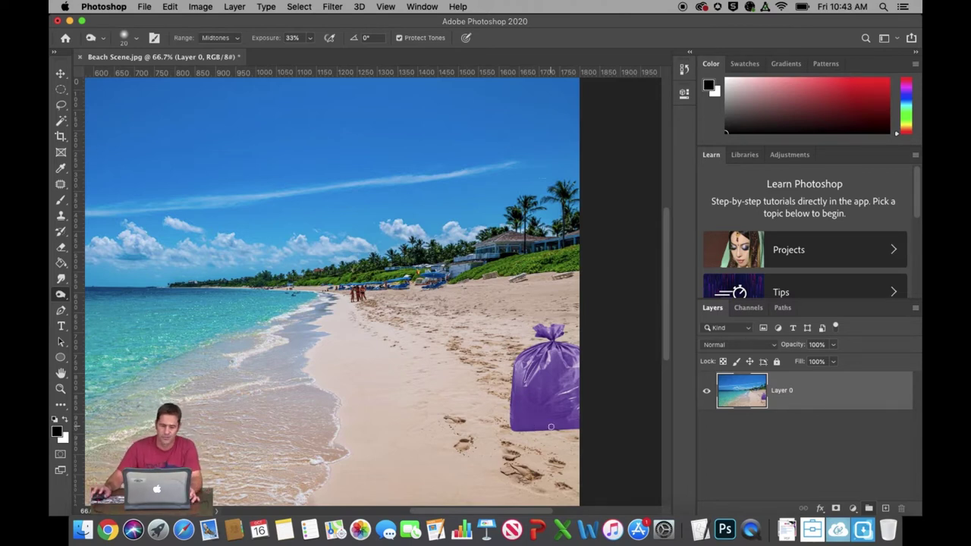
{"action": "left_click", "coordinate": [61, 185]}
{"action": "mouse_move", "coordinate": [583, 340]}
{"action": "left_mouse_down"}
{"action": "mouse_move", "coordinate": [561, 318]}
{"action": "mouse_move", "coordinate": [529, 318]}
{"action": "mouse_move", "coordinate": [474, 377]}
{"action": "mouse_move", "coordinate": [492, 389]}
{"action": "mouse_move", "coordinate": [505, 435]}
{"action": "mouse_move", "coordinate": [565, 456]}
{"action": "mouse_move", "coordinate": [604, 402]}
{"action": "left_mouse_up"}
{"action": "left_click_drag", "start_coordinate": [593, 338], "coordinate": [596, 343]}
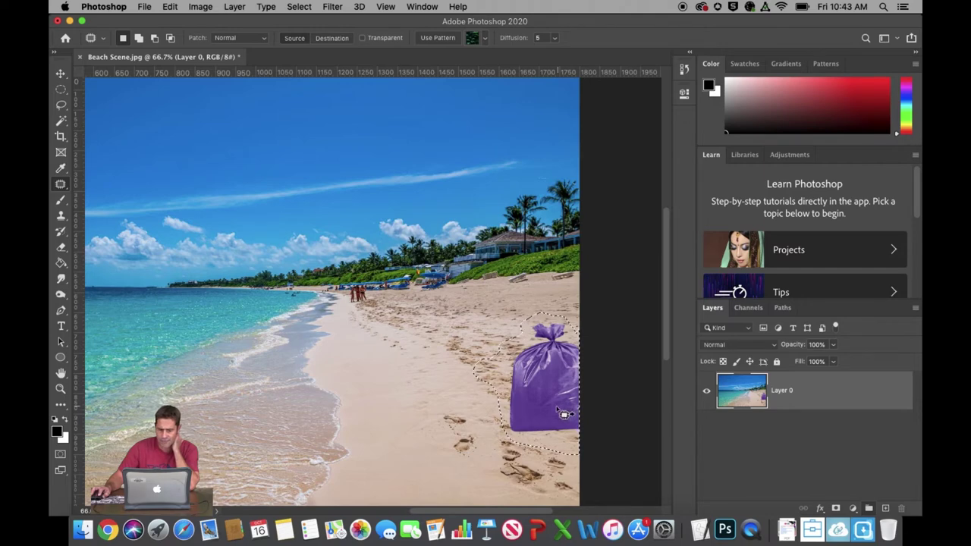
- Patch the outlined trash bag and its leftover purple edge with nearby sand, then deselect
{"action": "left_click_drag", "start_coordinate": [571, 407], "coordinate": [489, 374]}
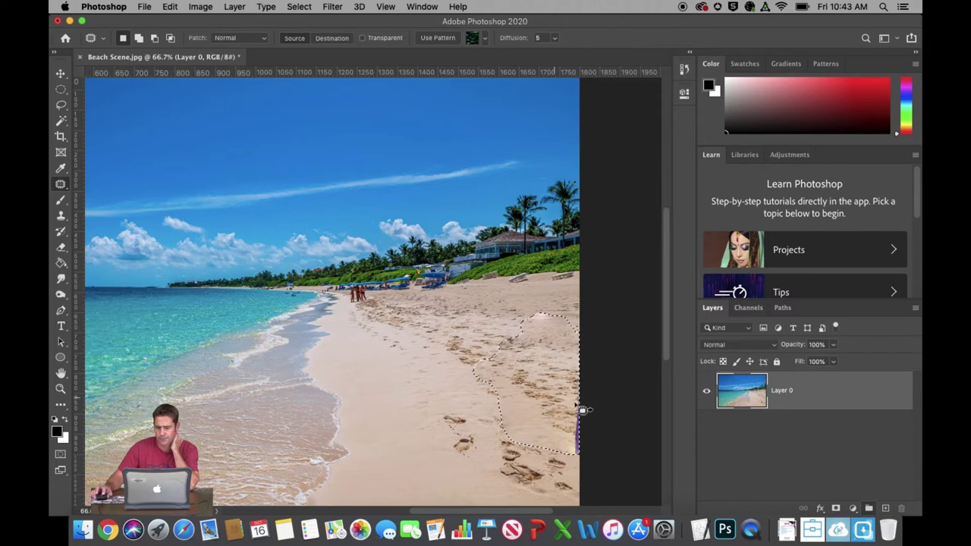
{"action": "mouse_move", "coordinate": [611, 403]}
{"action": "left_mouse_down"}
{"action": "mouse_move", "coordinate": [570, 417]}
{"action": "mouse_move", "coordinate": [607, 469]}
{"action": "mouse_move", "coordinate": [585, 396]}
{"action": "mouse_move", "coordinate": [565, 373]}
{"action": "mouse_move", "coordinate": [557, 423]}
{"action": "mouse_move", "coordinate": [557, 349]}
{"action": "left_mouse_up"}
{"action": "key", "text": "super+d"}
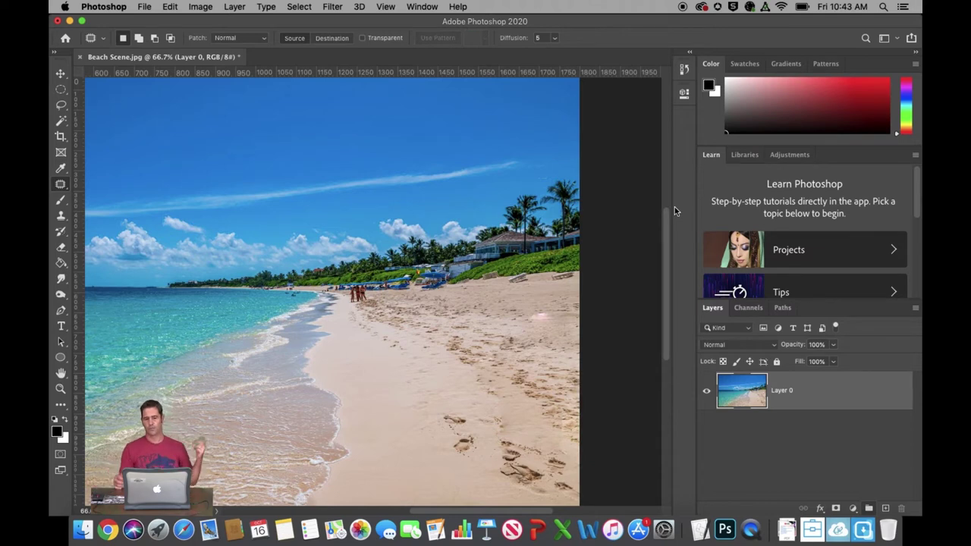
- Undo the deselection and the patching of the trash bag
{"action": "key", "text": "super+z"}
{"action": "key", "text": "super+z"}
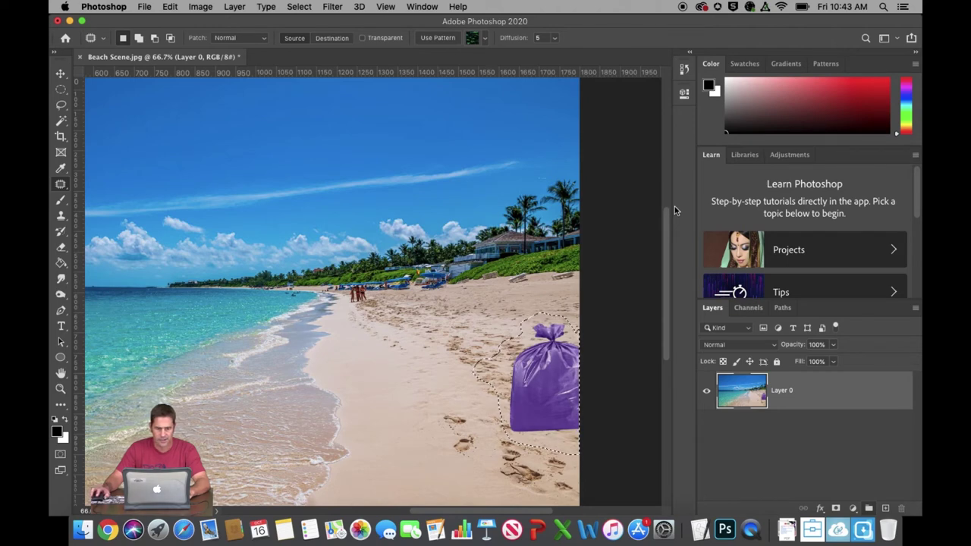
- Redo the patching of the trash bag and its leftover purple edge on the sand, then deselect
{"action": "left_click", "coordinate": [170, 7]}
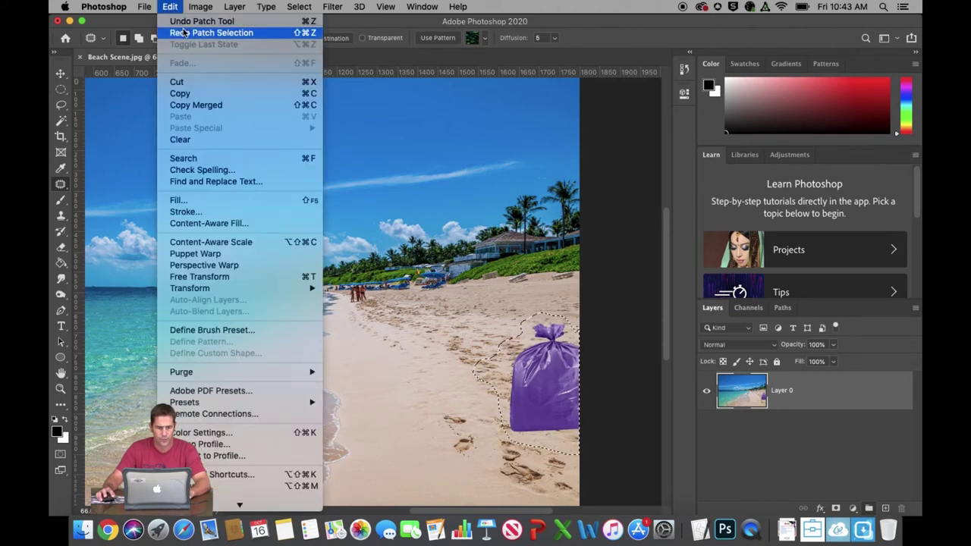
{"action": "left_click", "coordinate": [194, 30]}
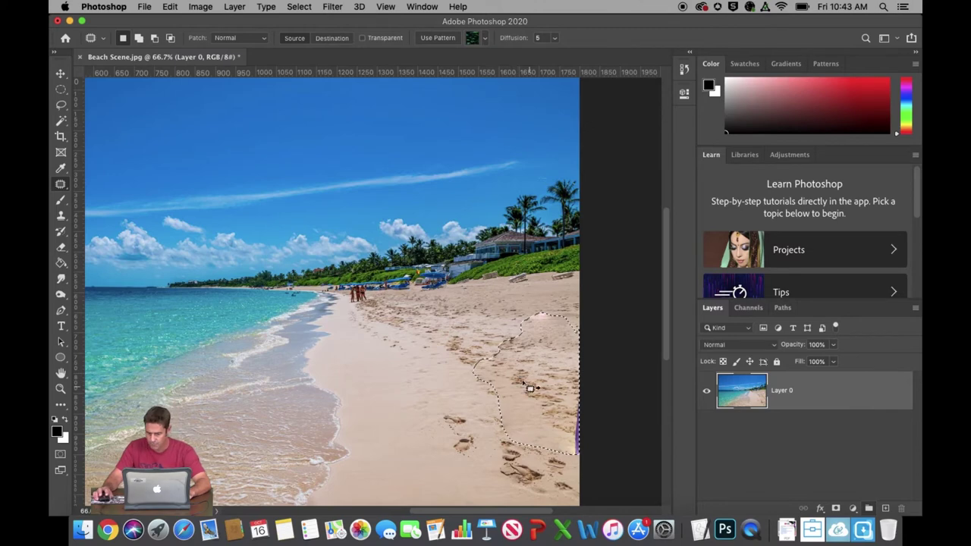
{"action": "left_click", "coordinate": [170, 7]}
{"action": "left_click", "coordinate": [176, 33]}
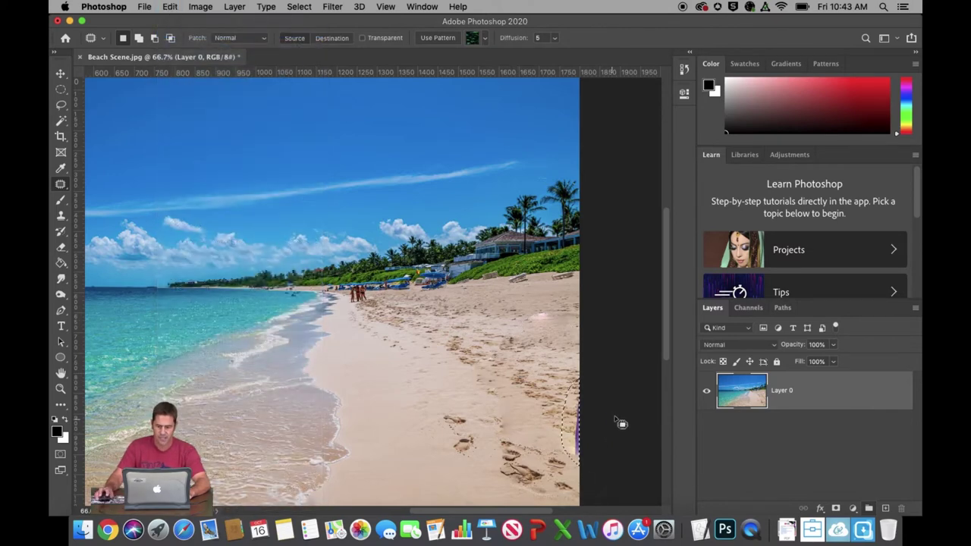
{"action": "left_click", "coordinate": [167, 7]}
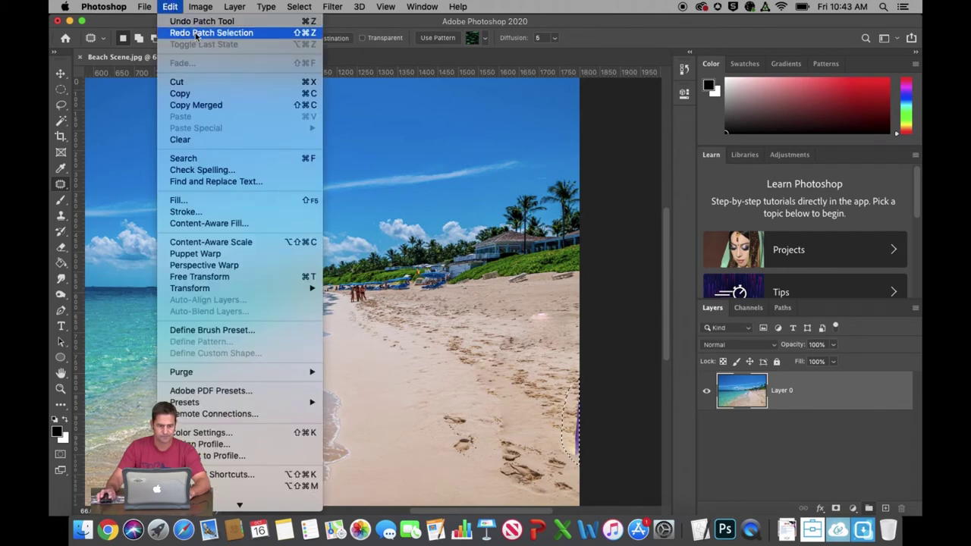
{"action": "left_click", "coordinate": [176, 32]}
{"action": "key", "text": "super+d"}
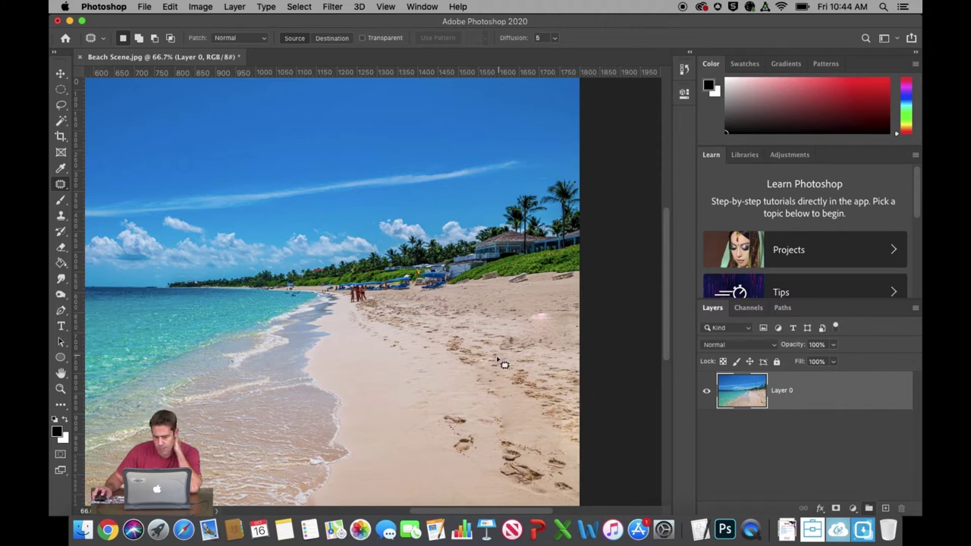
- Try to lighten the patched sand above the footprints with the Dodge tool at 50% exposure, midtones range
{"action": "left_click", "coordinate": [62, 280]}
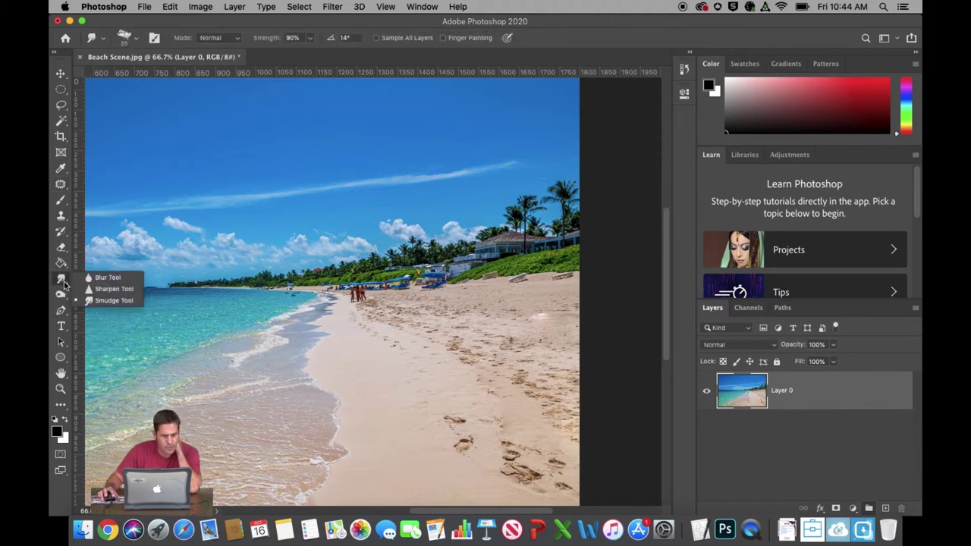
{"action": "left_click", "coordinate": [63, 296]}
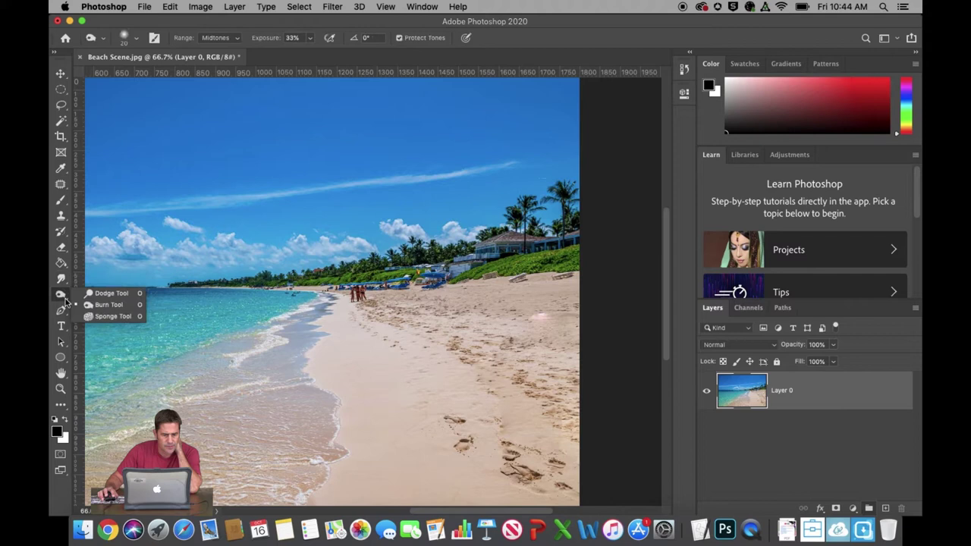
{"action": "left_click", "coordinate": [108, 293]}
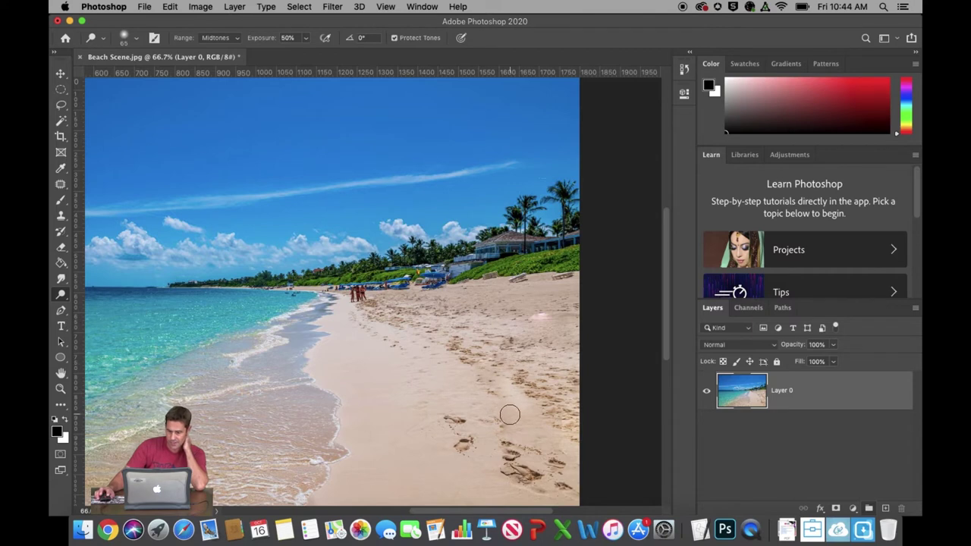
{"action": "mouse_move", "coordinate": [529, 409]}
{"action": "left_mouse_down"}
{"action": "mouse_move", "coordinate": [493, 389]}
{"action": "mouse_move", "coordinate": [489, 417]}
{"action": "mouse_move", "coordinate": [490, 380]}
{"action": "mouse_move", "coordinate": [523, 434]}
{"action": "left_mouse_up"}
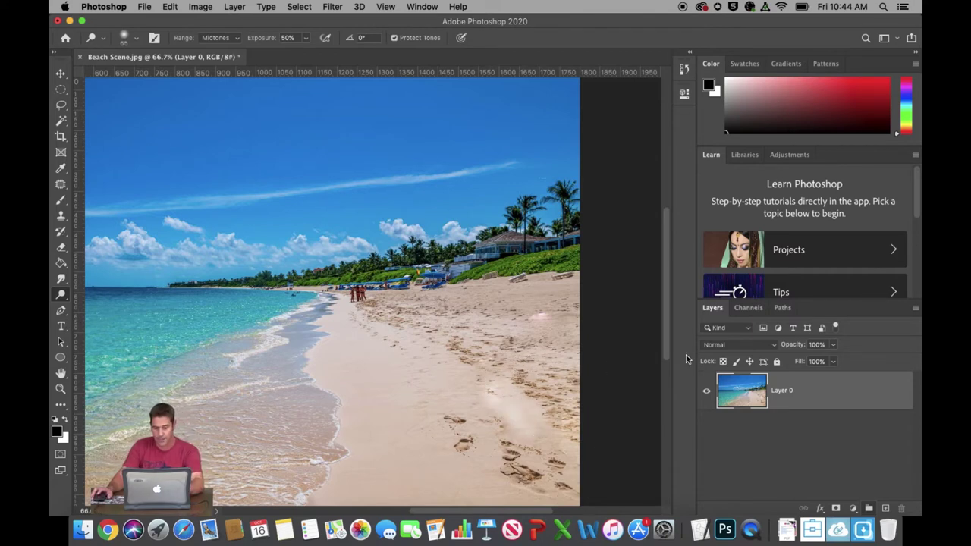
- Undo the dodge strokes on the sand
{"action": "key", "text": "super+z"}
{"action": "key", "text": "super+z"}
{"action": "key", "text": "super+z"}
{"action": "key", "text": "super+z"}
{"action": "key", "text": "super+z"}
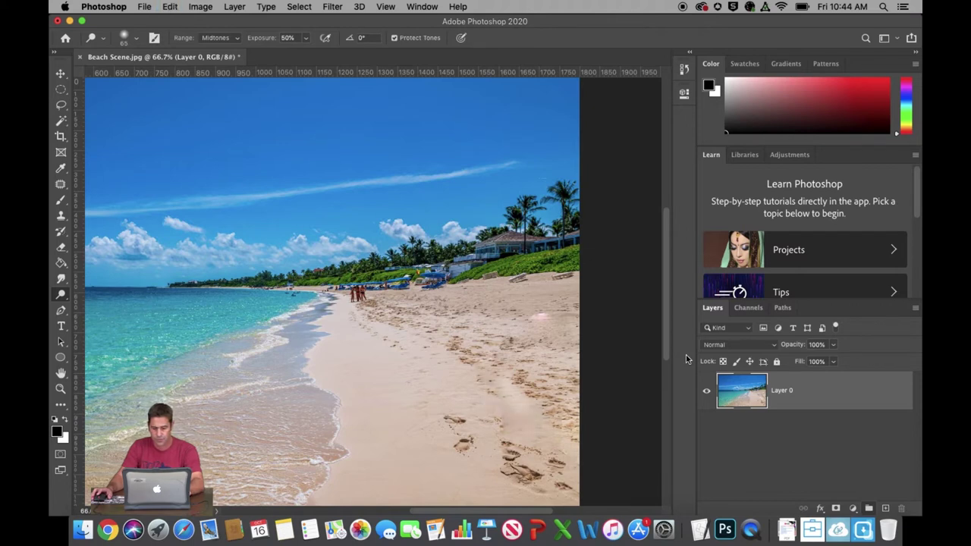
- Set the dodge exposure to 22% and lightly brighten the patched sand above the footprints
{"action": "left_click", "coordinate": [307, 38]}
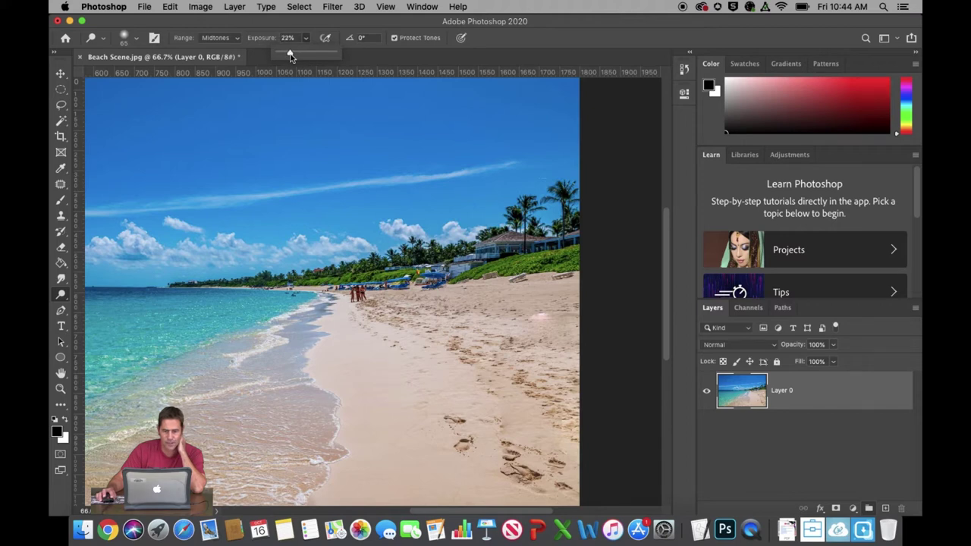
{"action": "left_click", "coordinate": [478, 390]}
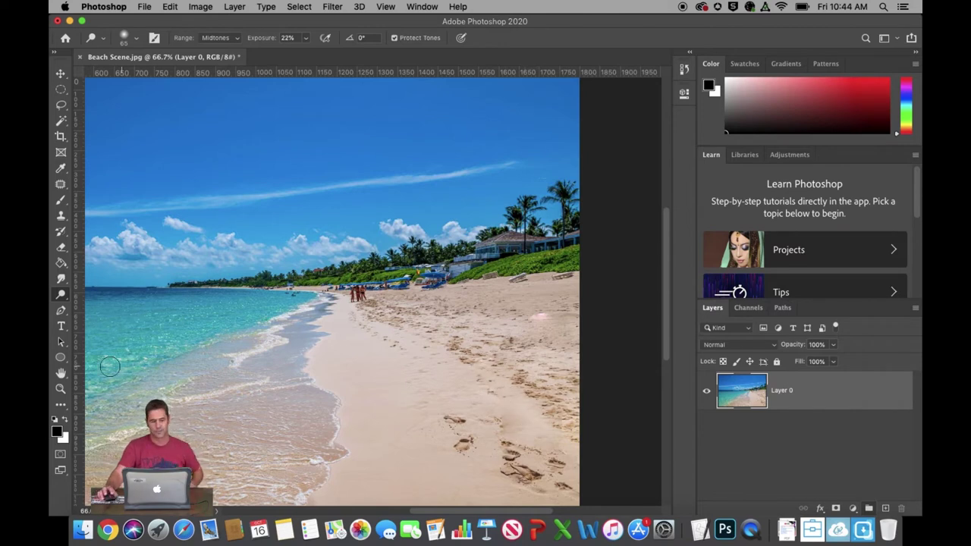
{"action": "left_click", "coordinate": [61, 298]}
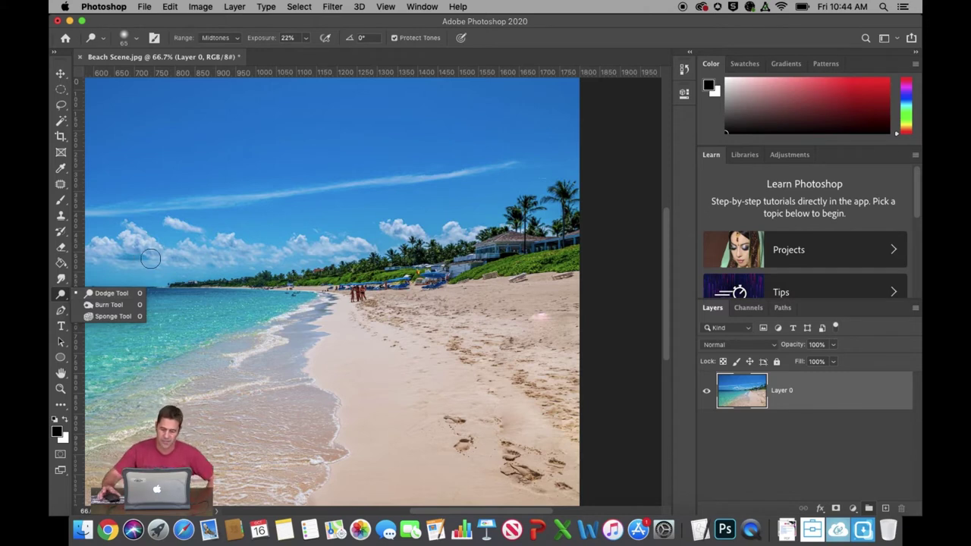
{"action": "left_click", "coordinate": [504, 420]}
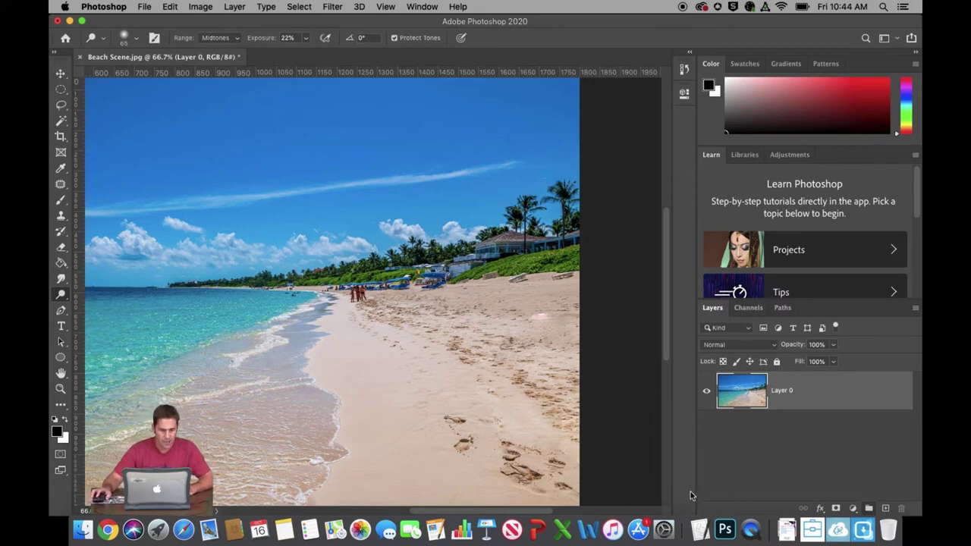
- Look through the Brush tool's preset groups, including General, Dry Media, Wet Media, Special Effects and summer-2020-update
{"action": "key", "text": "super+minus"}
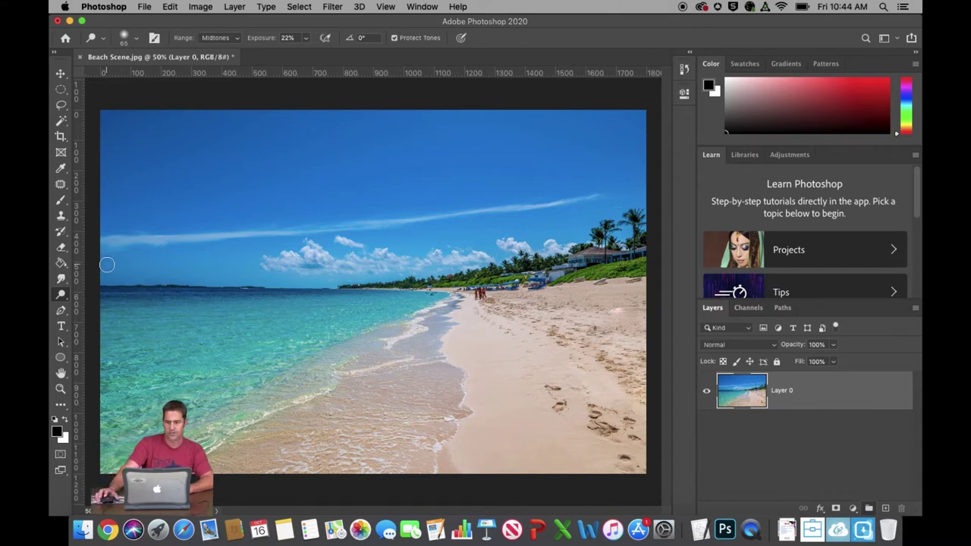
{"action": "left_click", "coordinate": [61, 203]}
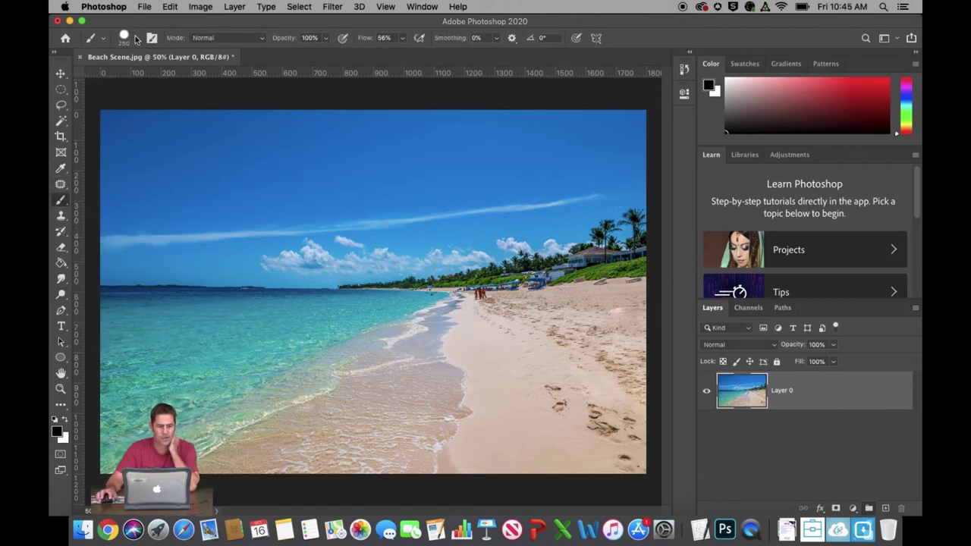
{"action": "left_click", "coordinate": [138, 38]}
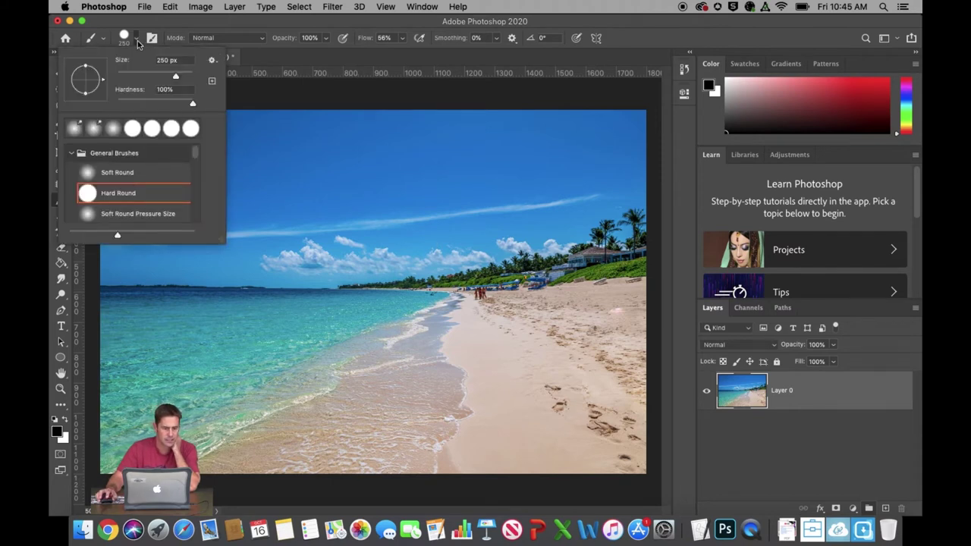
{"action": "left_click", "coordinate": [71, 153]}
{"action": "left_click", "coordinate": [72, 171]}
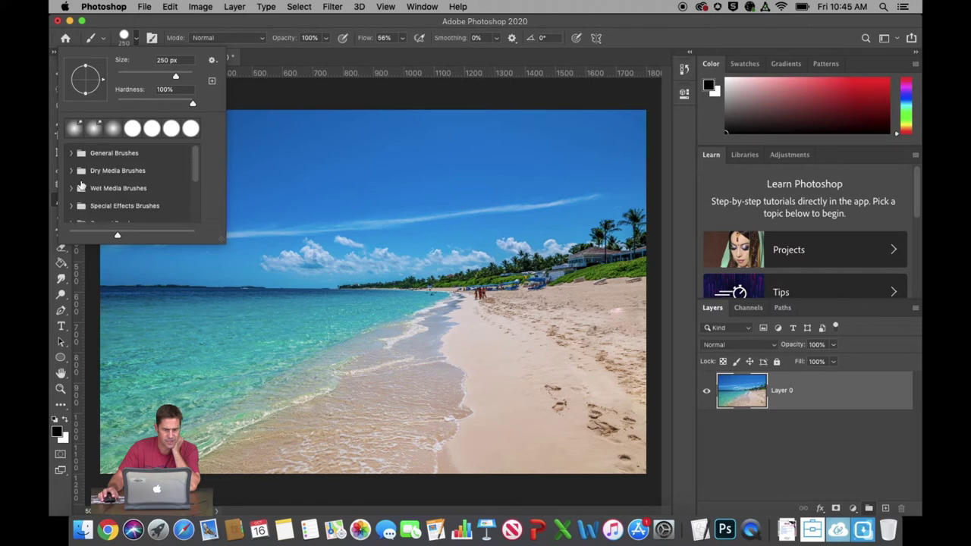
{"action": "left_click", "coordinate": [71, 189]}
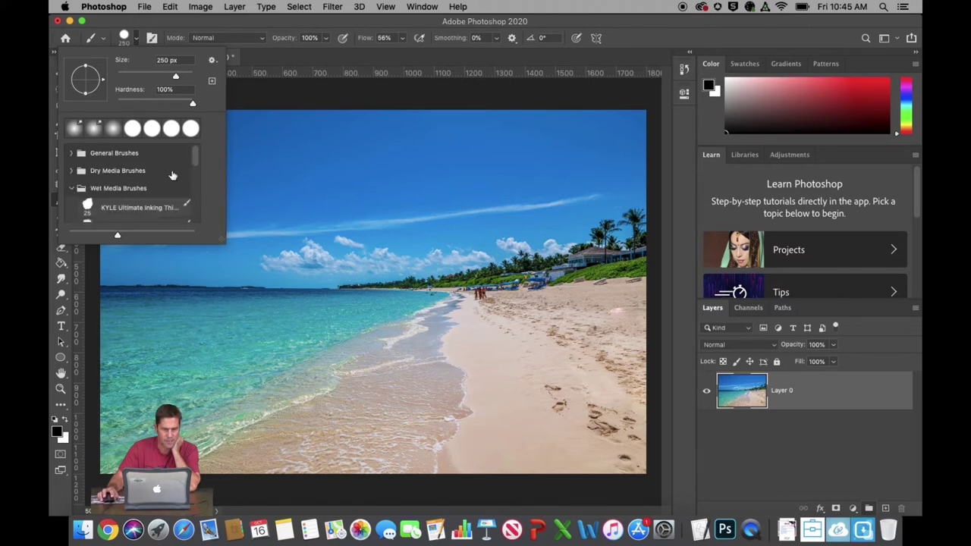
{"action": "left_click_drag", "start_coordinate": [193, 157], "coordinate": [195, 165]}
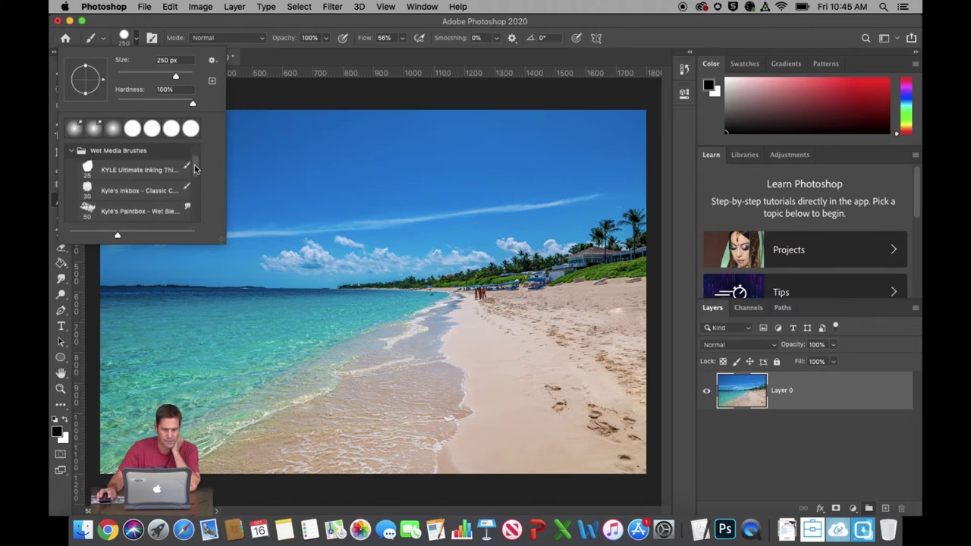
{"action": "left_click", "coordinate": [67, 150]}
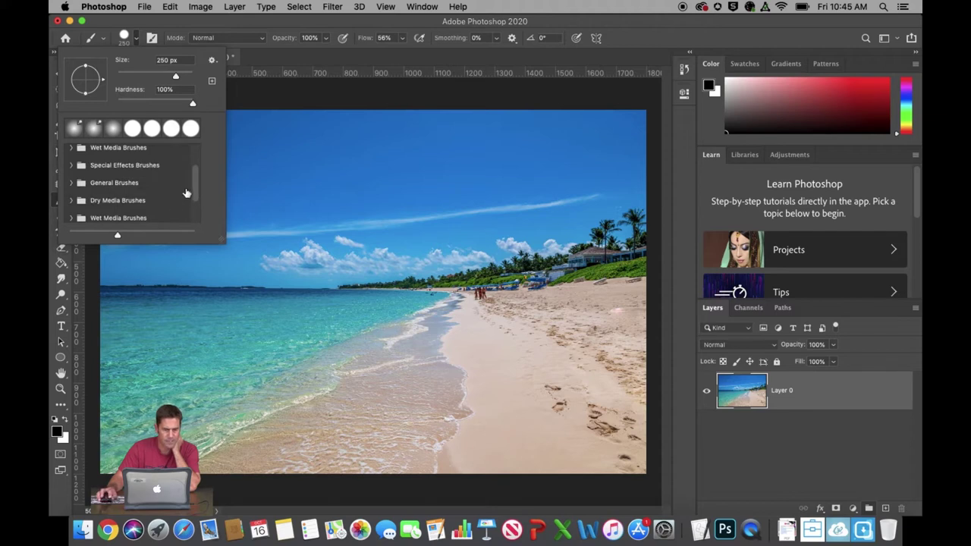
{"action": "left_click_drag", "start_coordinate": [195, 195], "coordinate": [190, 212]}
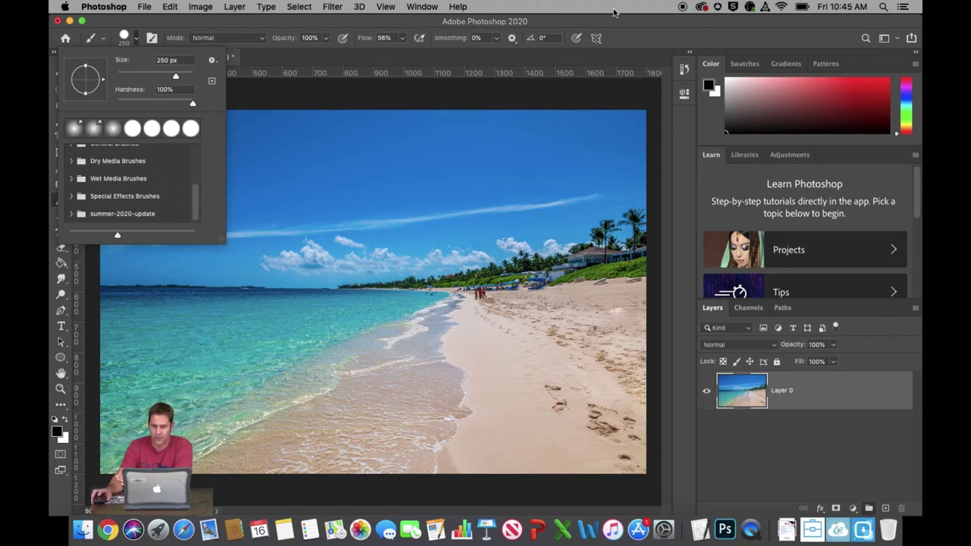
{"action": "left_click", "coordinate": [639, 37]}
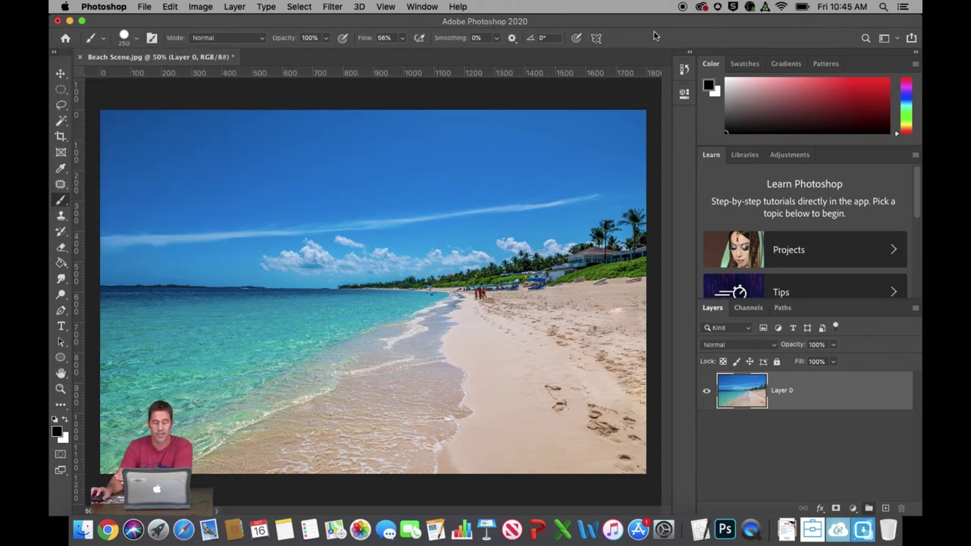
- Switch to the Painting workspace and reset it to its default layout
{"action": "left_click", "coordinate": [422, 7]}
{"action": "mouse_move", "coordinate": [430, 34]}
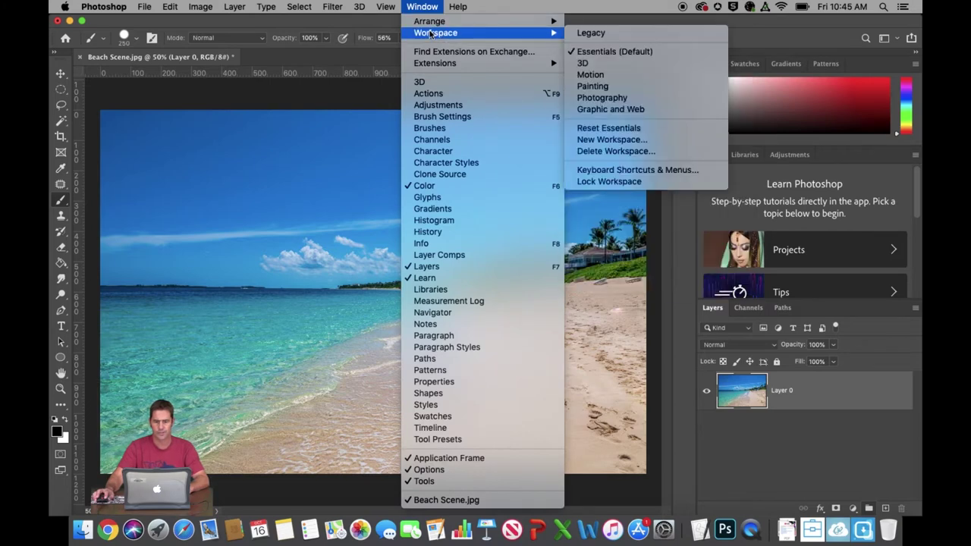
{"action": "left_click", "coordinate": [592, 85]}
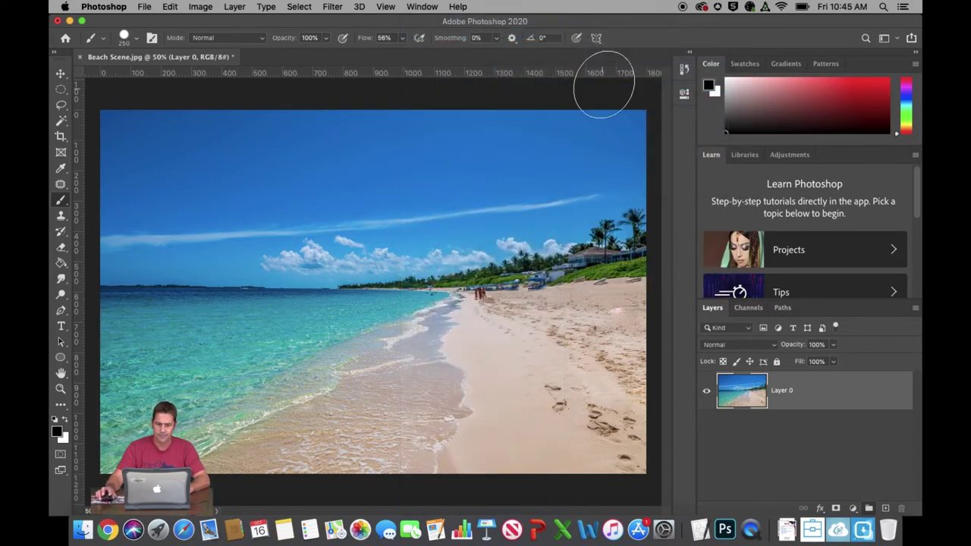
{"action": "left_click", "coordinate": [429, 11]}
{"action": "mouse_move", "coordinate": [438, 34]}
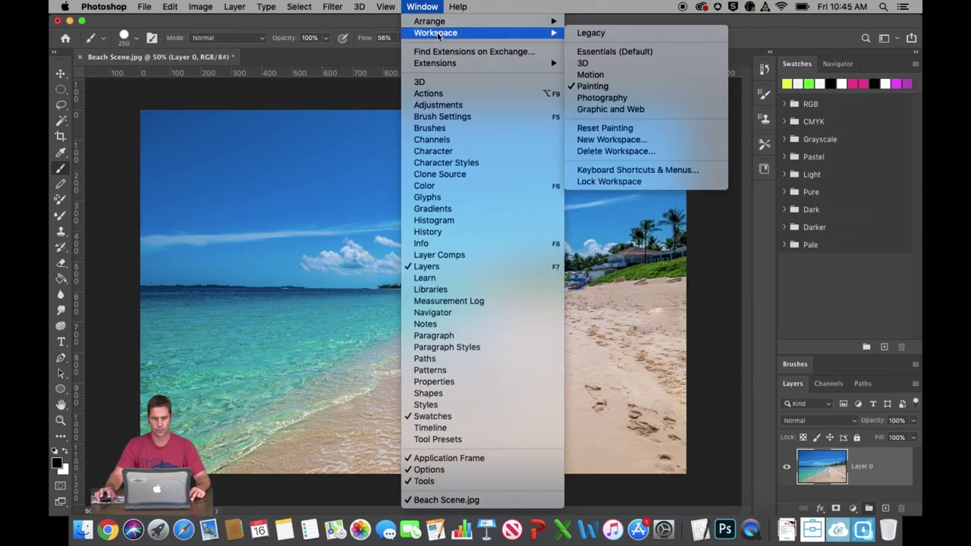
{"action": "left_click", "coordinate": [607, 129]}
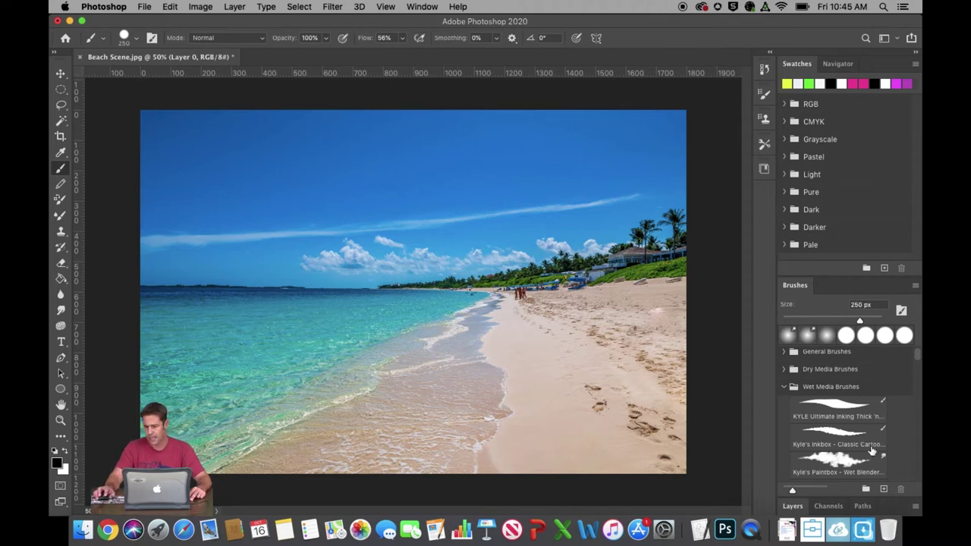
- Examine the Wet Media and Dry Media brush groups and collapse both
{"action": "left_click", "coordinate": [918, 365]}
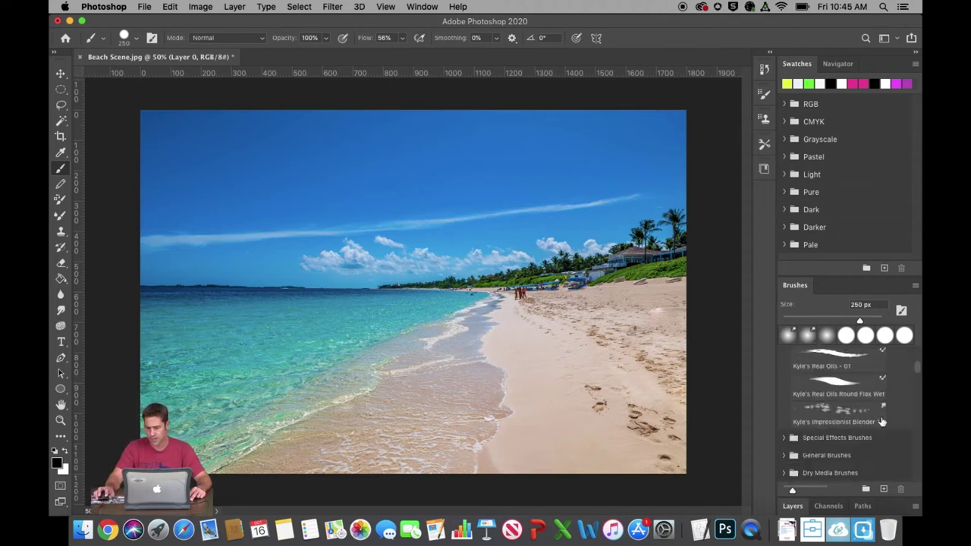
{"action": "scroll", "coordinate": [919, 369], "scroll_direction": "down", "scroll_amount": 5}
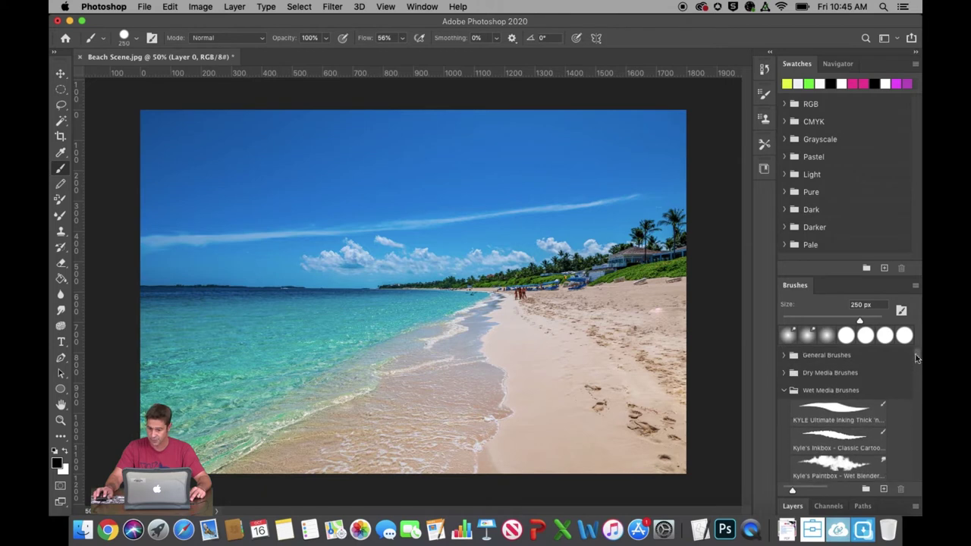
{"action": "left_click", "coordinate": [784, 390]}
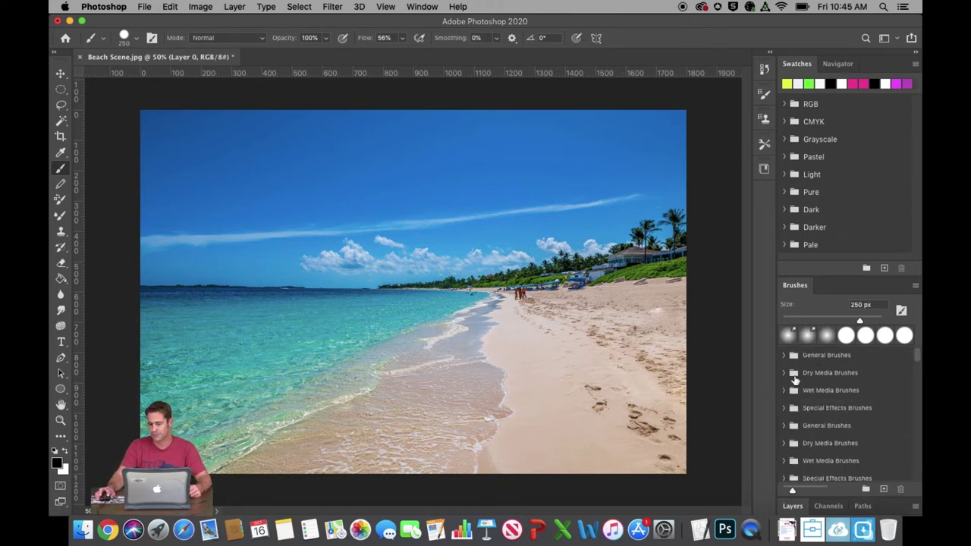
{"action": "left_click", "coordinate": [784, 373]}
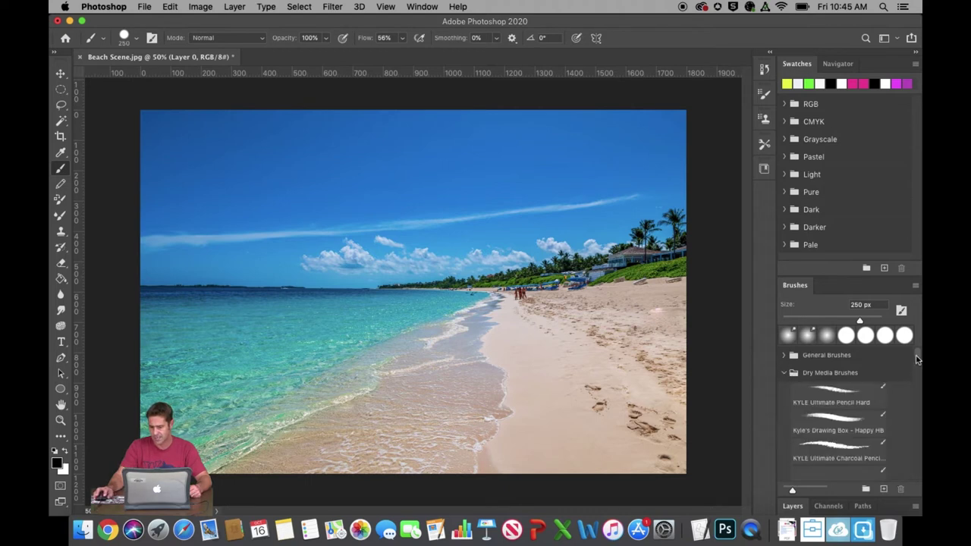
{"action": "scroll", "coordinate": [916, 360], "scroll_direction": "up", "scroll_amount": 3}
{"action": "scroll", "coordinate": [916, 350], "scroll_direction": "down", "scroll_amount": 3}
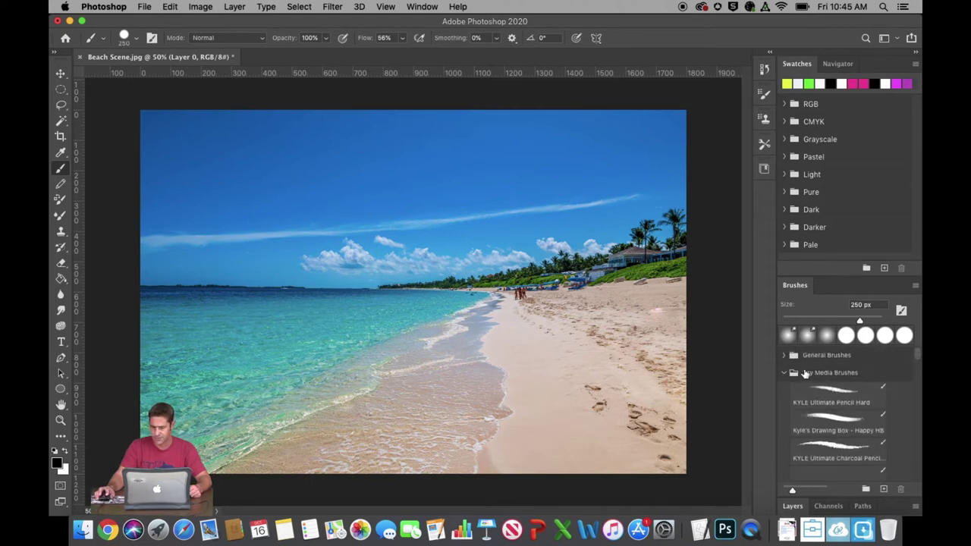
{"action": "left_click", "coordinate": [785, 374]}
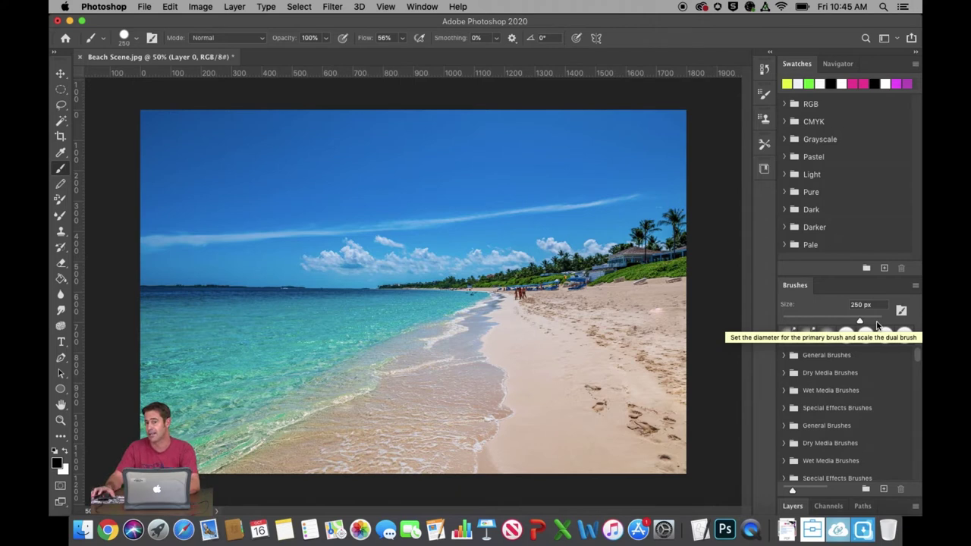
- Open Adobe's web page for getting more brushes in the browser
{"action": "left_click", "coordinate": [914, 287]}
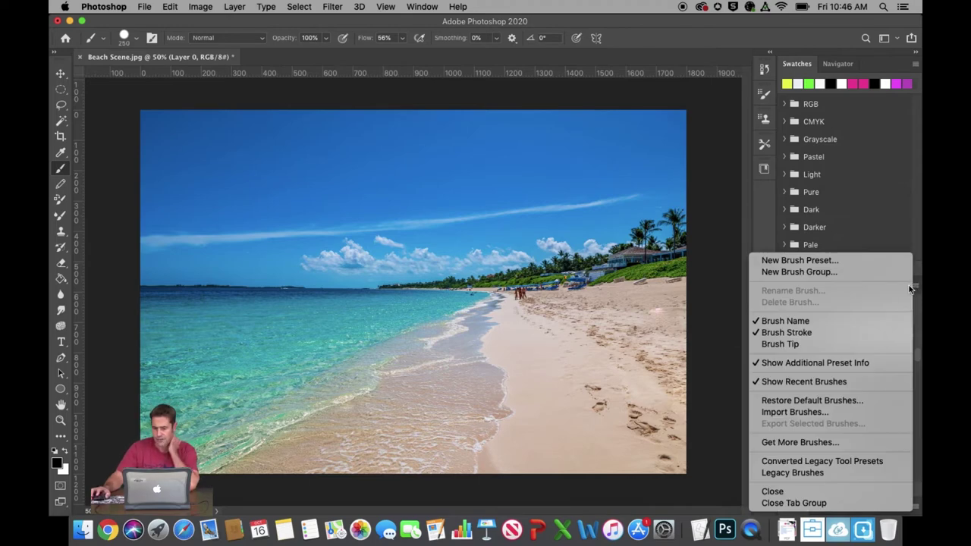
{"action": "left_click", "coordinate": [824, 441]}
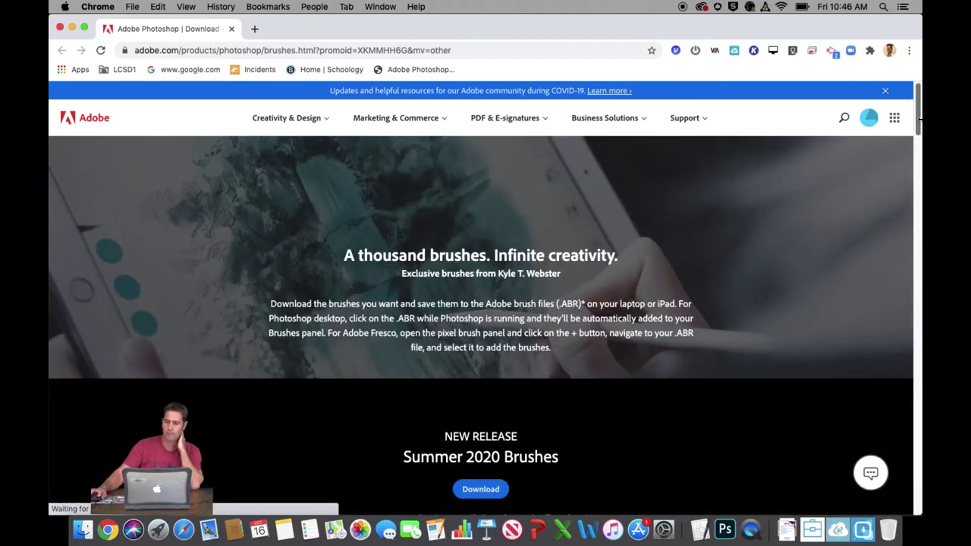
- Download Adobe's Spatter brush set to the Desktop as the ABR file spatter_brushes and close the browser window
{"action": "scroll", "coordinate": [918, 110], "scroll_direction": "down", "scroll_amount": 2}
{"action": "scroll", "coordinate": [334, 301], "scroll_direction": "down", "scroll_amount": 5}
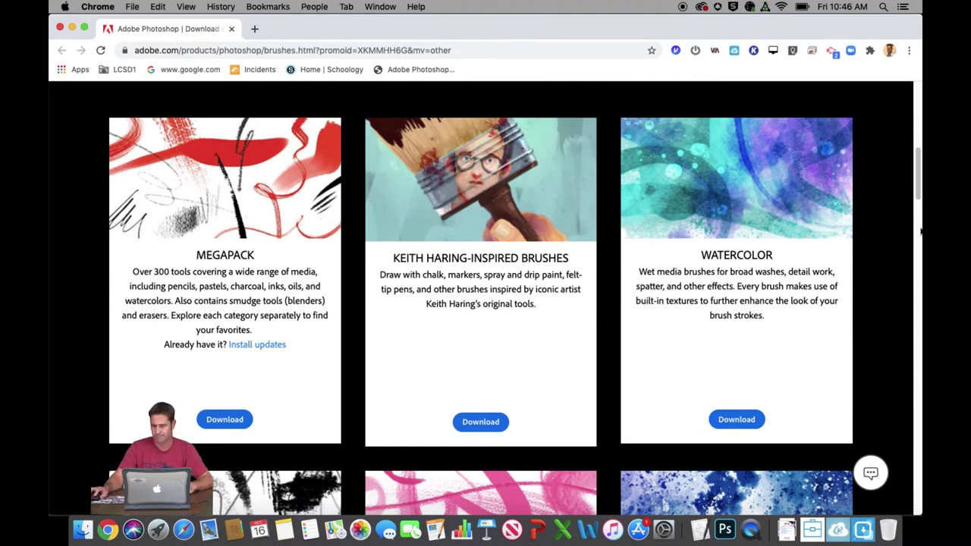
{"action": "left_click_drag", "start_coordinate": [918, 193], "coordinate": [919, 235]}
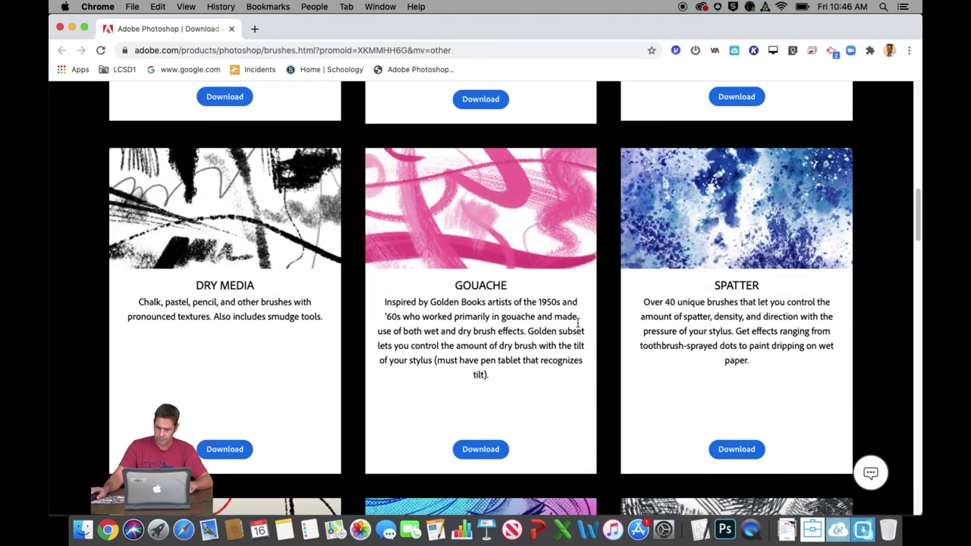
{"action": "left_click", "coordinate": [736, 451]}
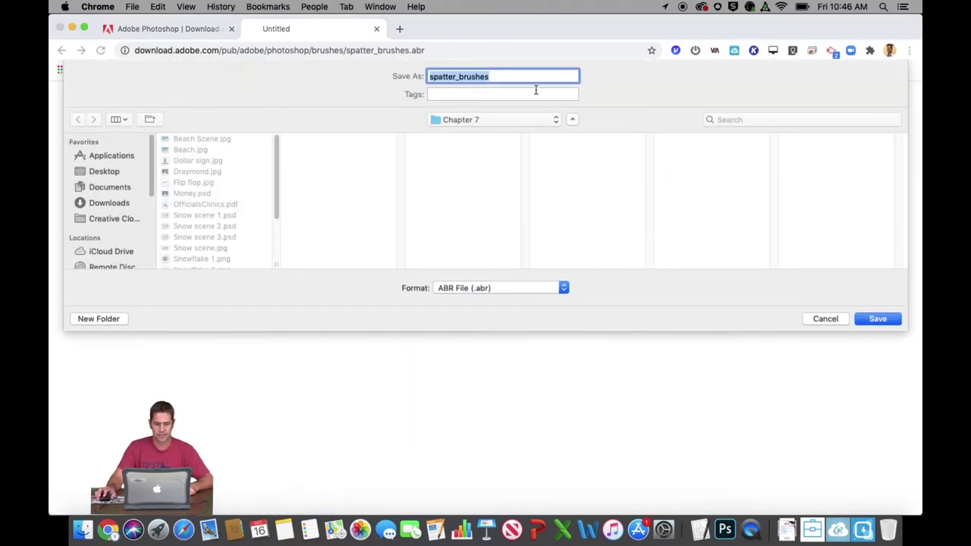
{"action": "left_click", "coordinate": [102, 174]}
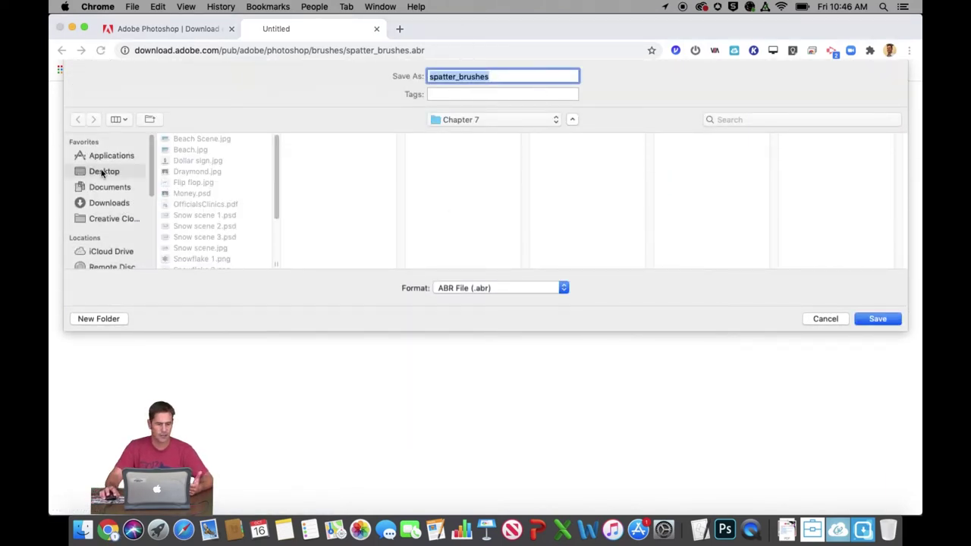
{"action": "left_click", "coordinate": [878, 321]}
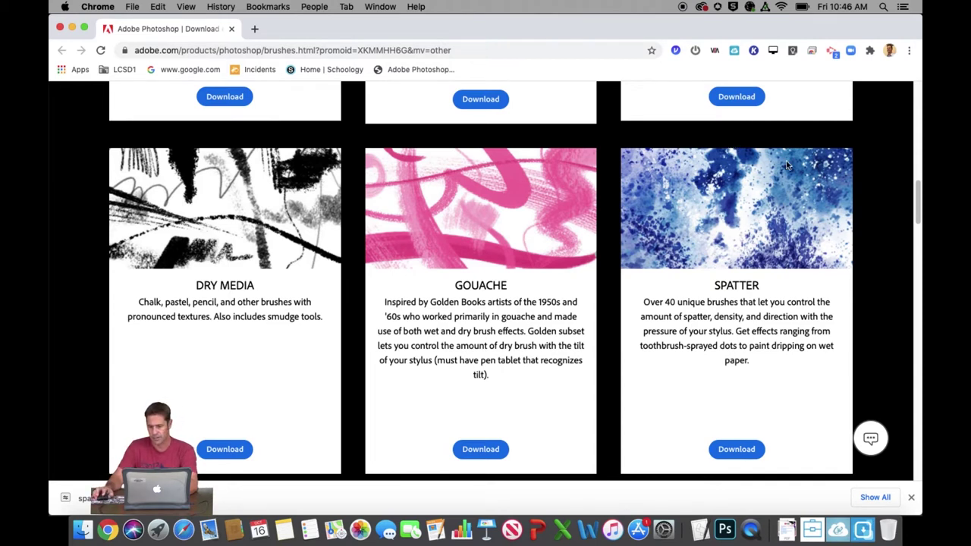
{"action": "left_click", "coordinate": [60, 28]}
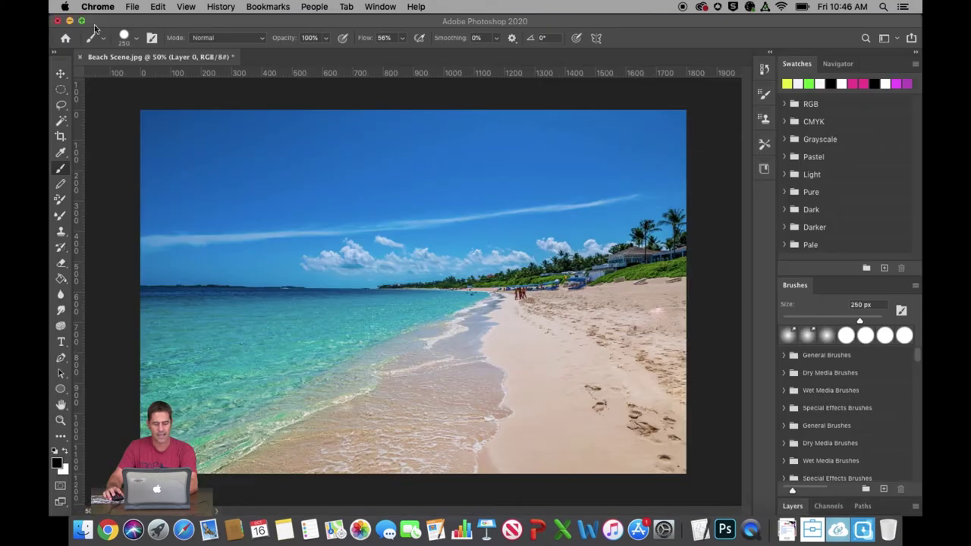
- Import spatter_brushes.abr from the Desktop into Photoshop's brush presets
{"action": "left_click", "coordinate": [915, 289]}
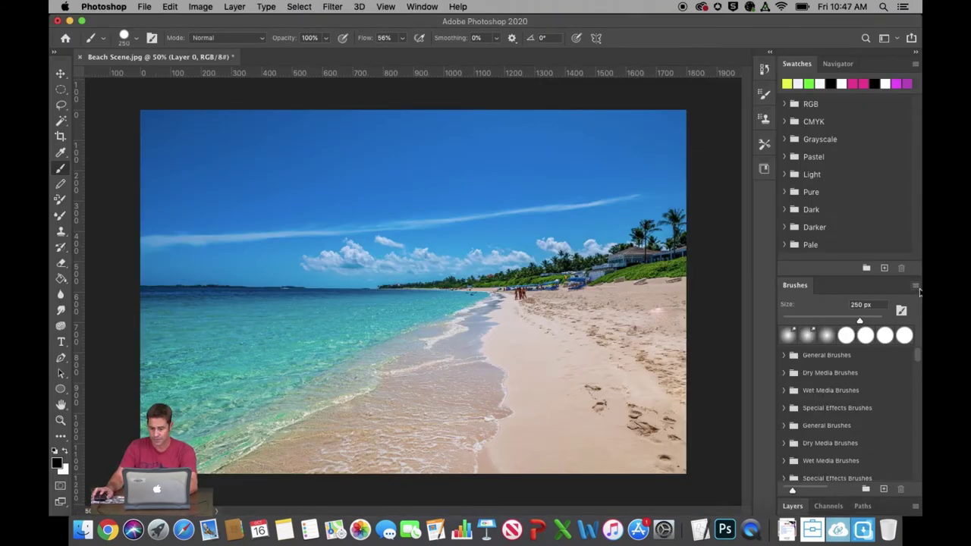
{"action": "left_click", "coordinate": [916, 287]}
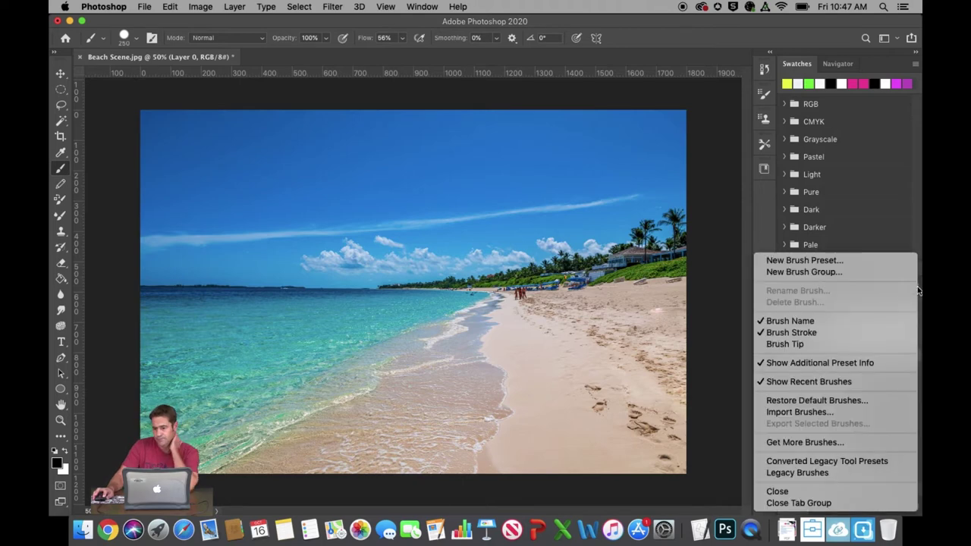
{"action": "left_click", "coordinate": [806, 415]}
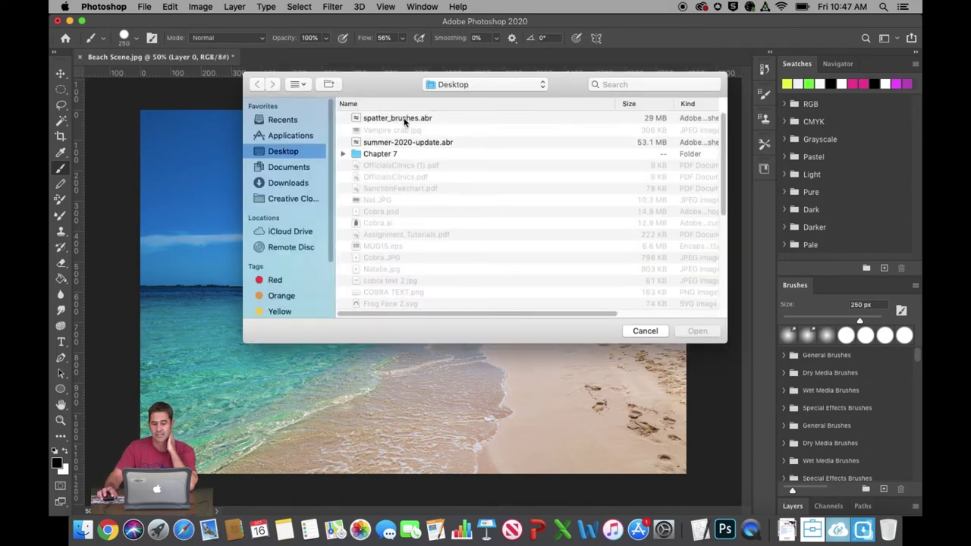
{"action": "left_click", "coordinate": [405, 120]}
{"action": "left_click", "coordinate": [698, 332]}
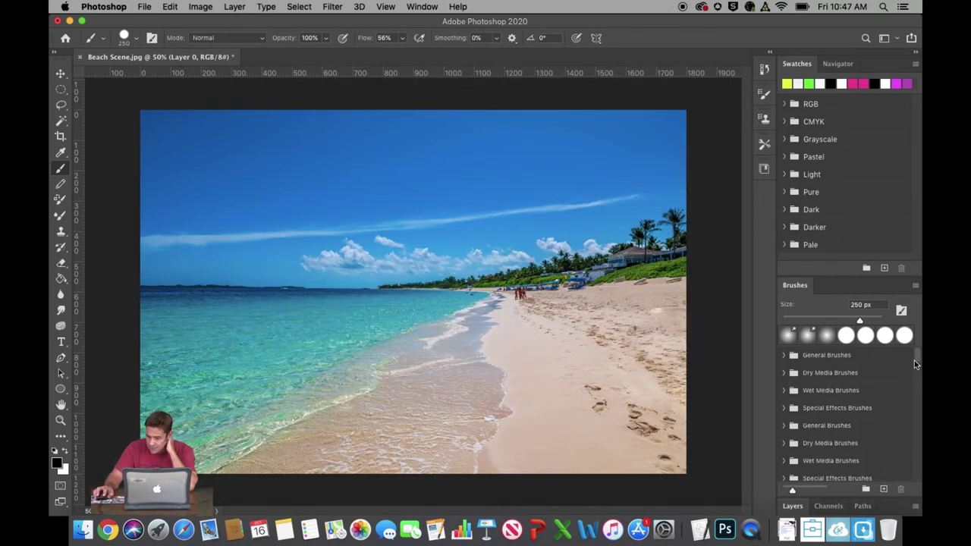
- Expand the imported spatter_brushes group and choose the Kyle's Spatter Brushes preset whose name starts with "Neb"
{"action": "mouse_move", "coordinate": [917, 379]}
{"action": "left_mouse_down"}
{"action": "mouse_move", "coordinate": [909, 492]}
{"action": "mouse_move", "coordinate": [908, 353]}
{"action": "mouse_move", "coordinate": [911, 368]}
{"action": "left_mouse_up"}
{"action": "left_click", "coordinate": [784, 392]}
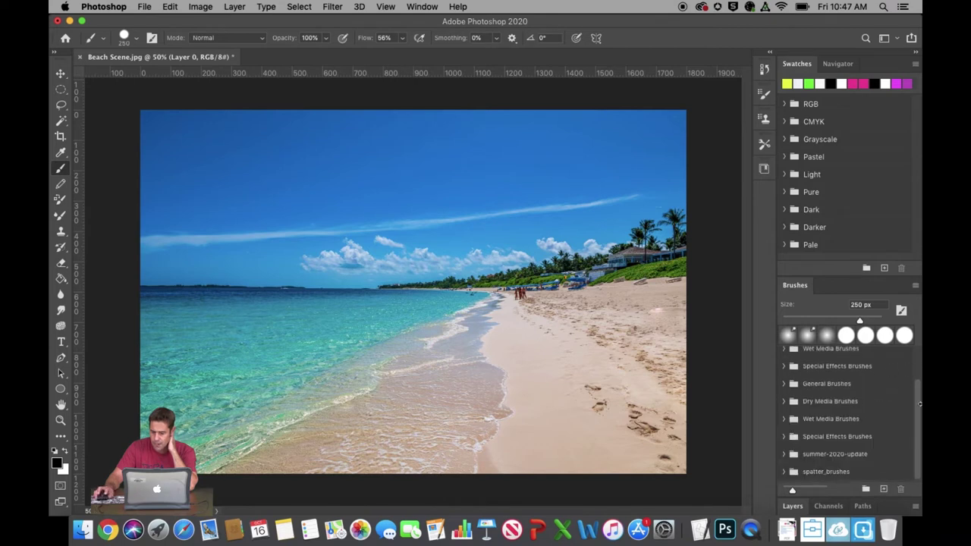
{"action": "left_click", "coordinate": [784, 472]}
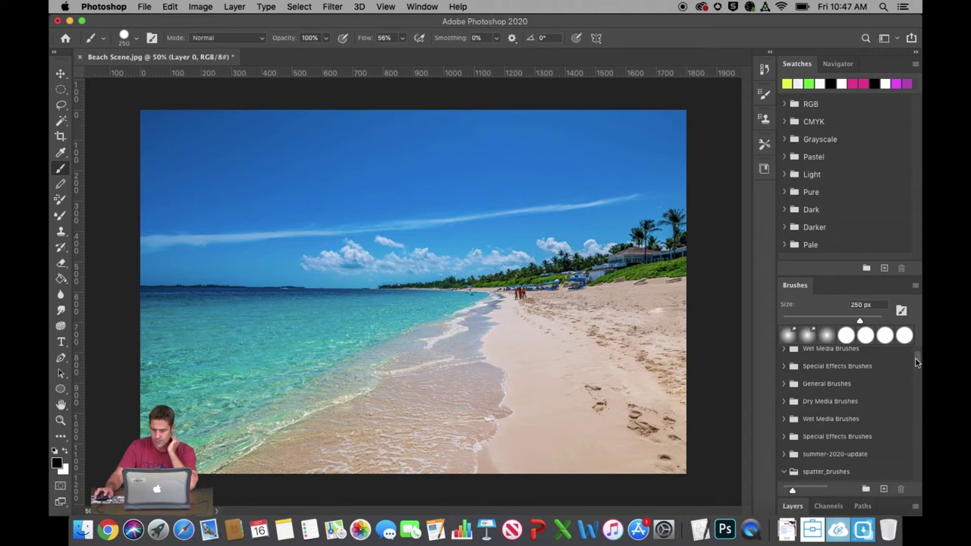
{"action": "scroll", "coordinate": [916, 367], "scroll_direction": "down", "scroll_amount": 3}
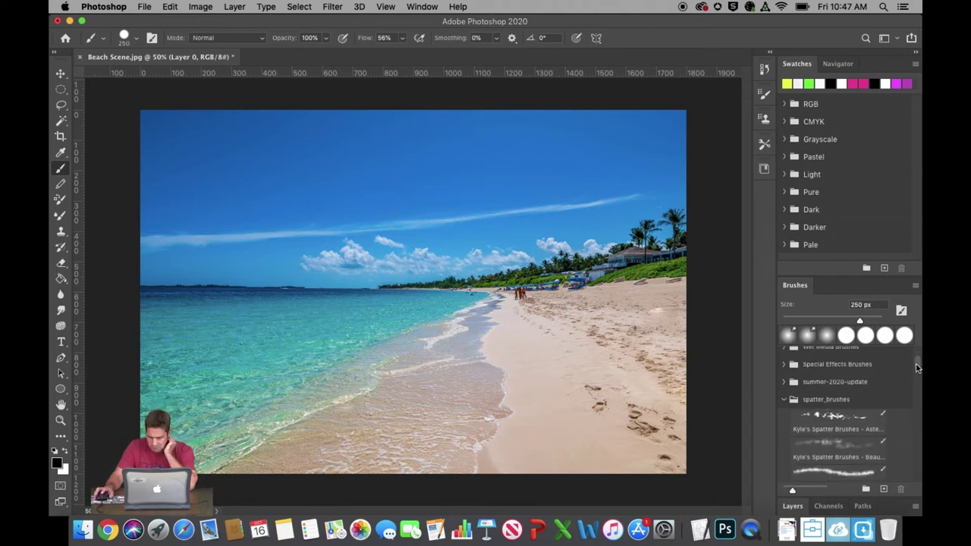
{"action": "left_click_drag", "start_coordinate": [918, 371], "coordinate": [919, 378]}
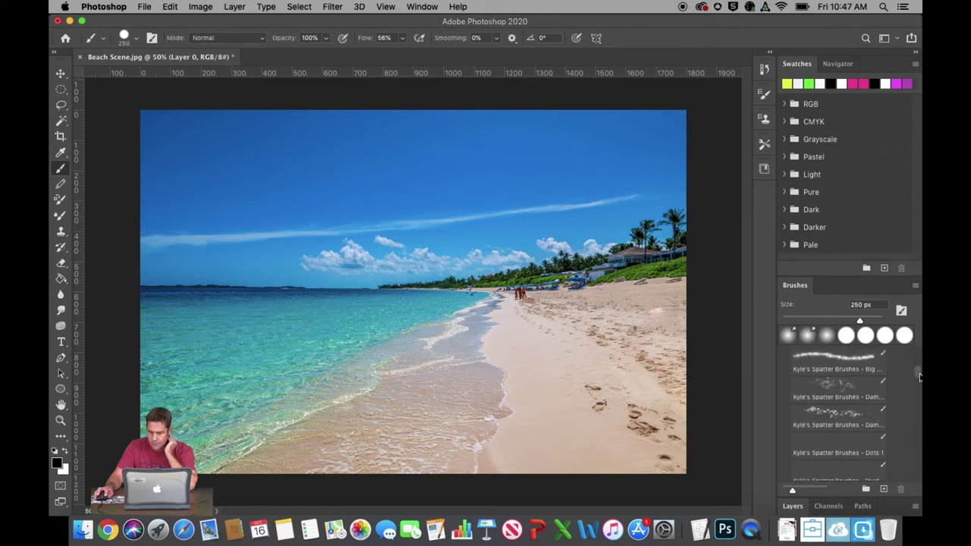
{"action": "left_click", "coordinate": [831, 424]}
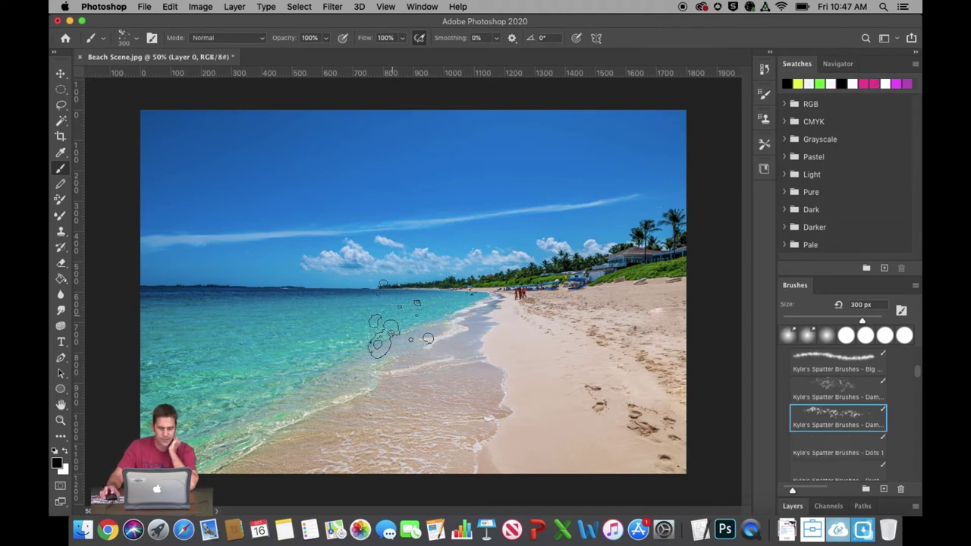
{"action": "scroll", "coordinate": [920, 387], "scroll_direction": "down", "scroll_amount": 3}
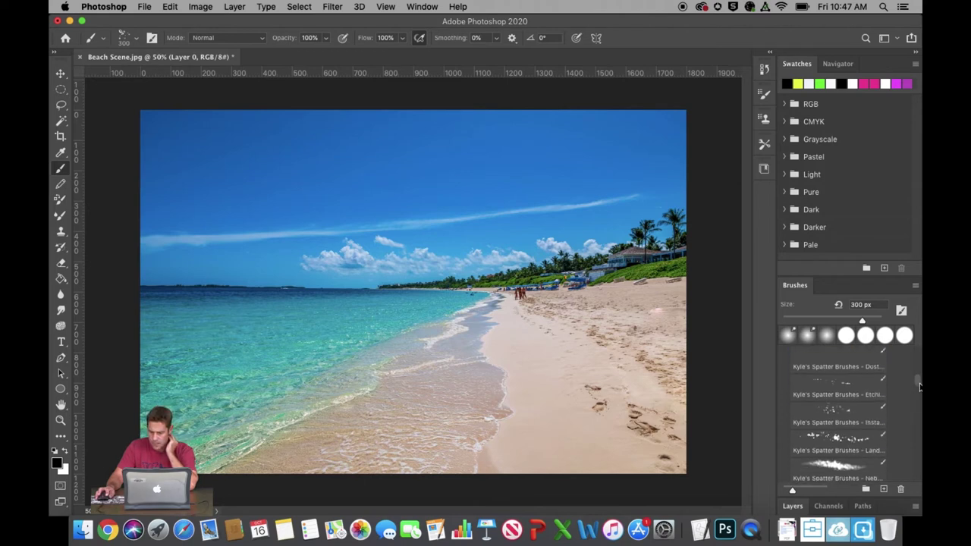
{"action": "left_click", "coordinate": [827, 466]}
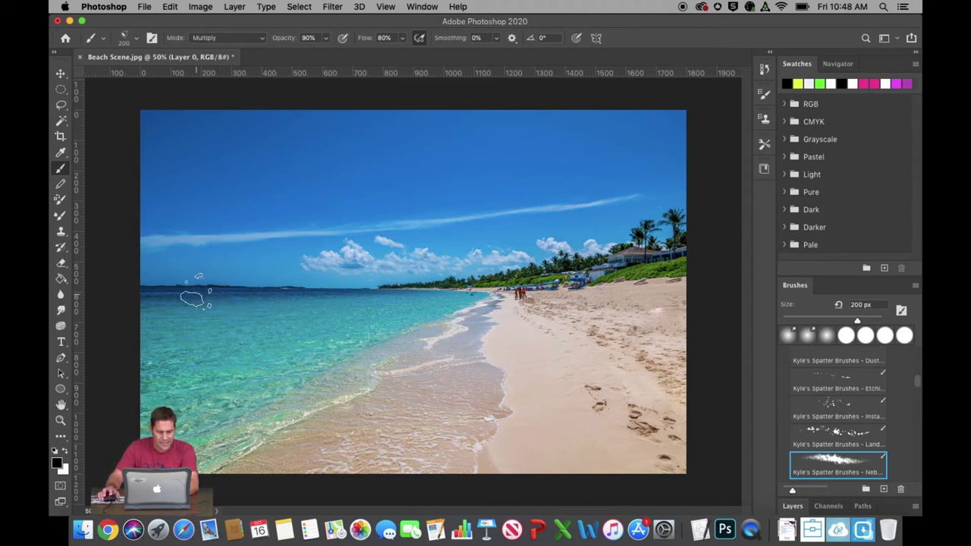
- Reduce the size of the chosen spatter brush to 57 px
{"action": "left_click", "coordinate": [136, 38]}
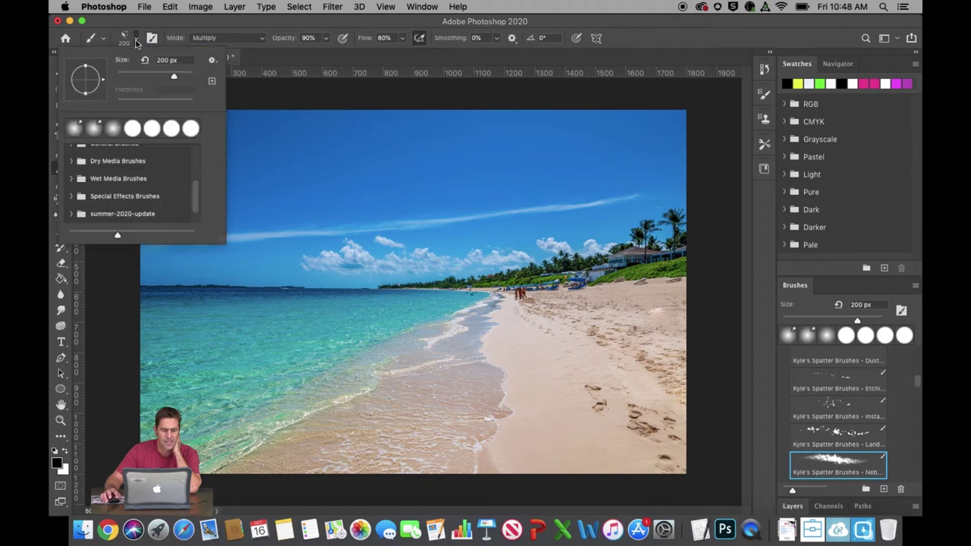
{"action": "left_click_drag", "start_coordinate": [174, 78], "coordinate": [138, 78]}
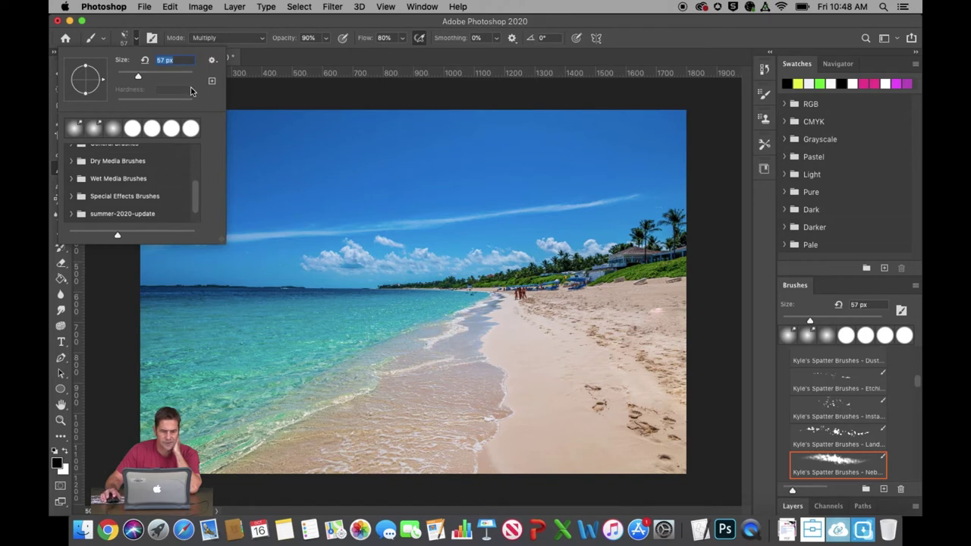
{"action": "left_click", "coordinate": [626, 21]}
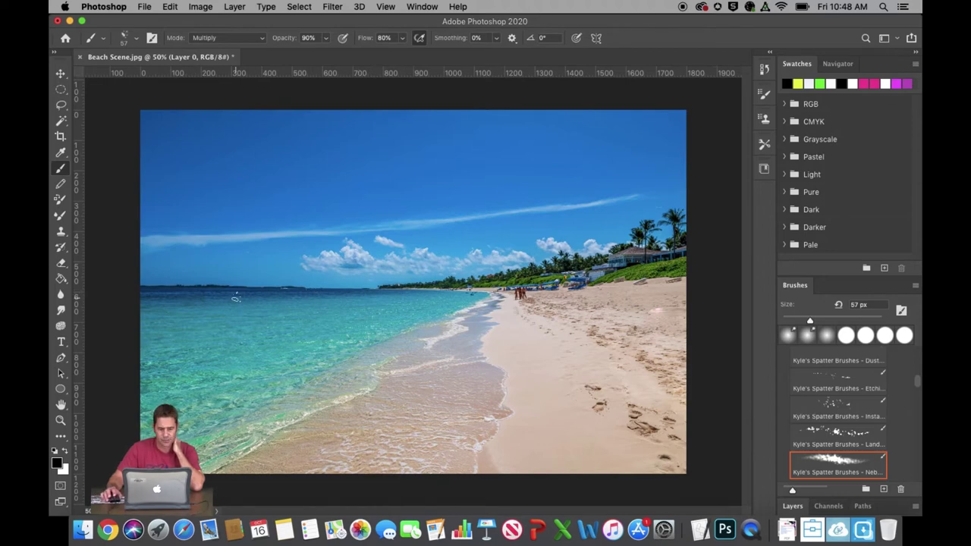
- Sample the turquoise of the water near the shoreline as the foreground color with the Eyedropper
{"action": "key", "text": "super+1"}
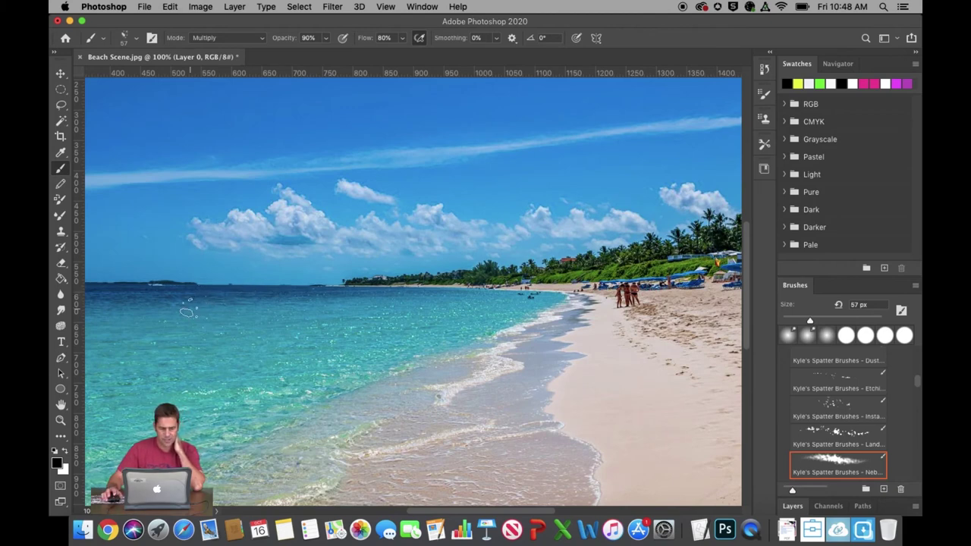
{"action": "left_click", "coordinate": [61, 153]}
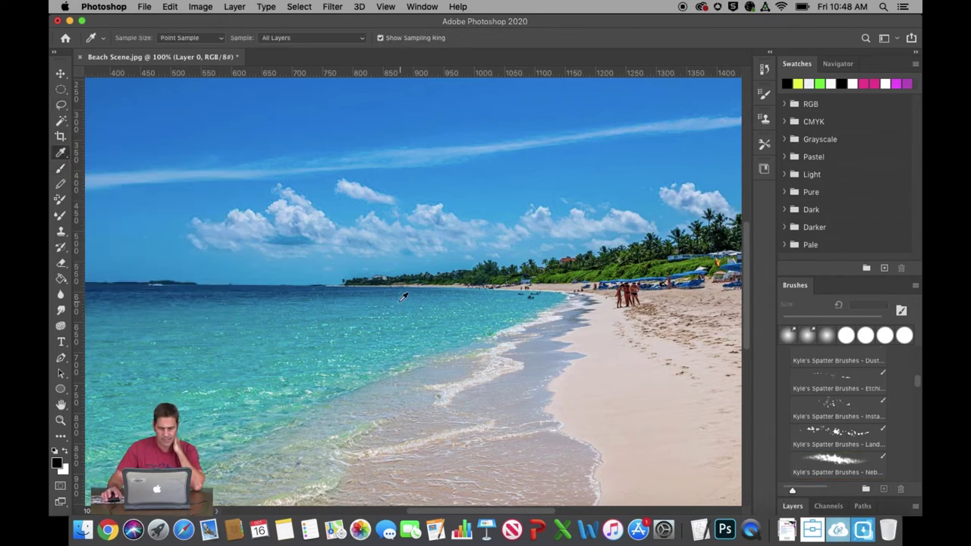
{"action": "left_click", "coordinate": [371, 299]}
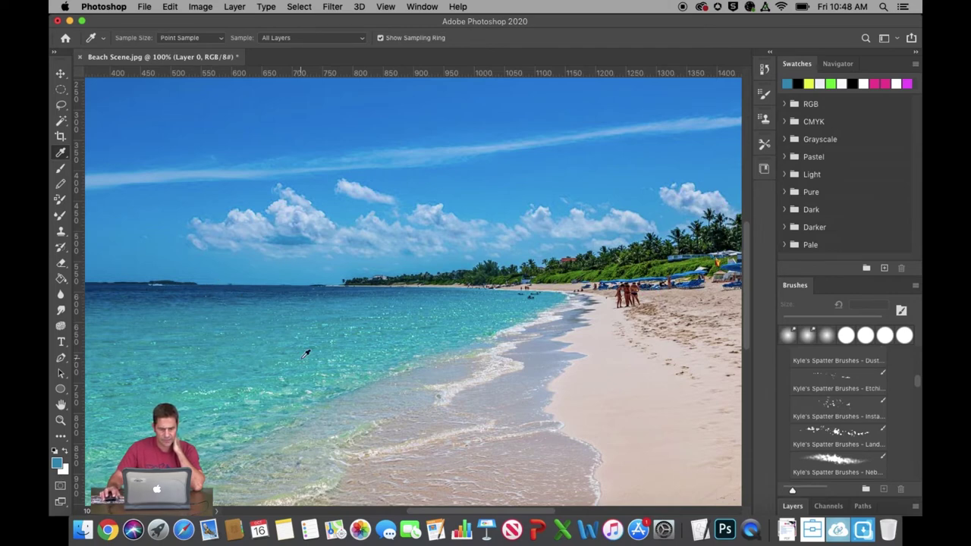
{"action": "left_click", "coordinate": [331, 363]}
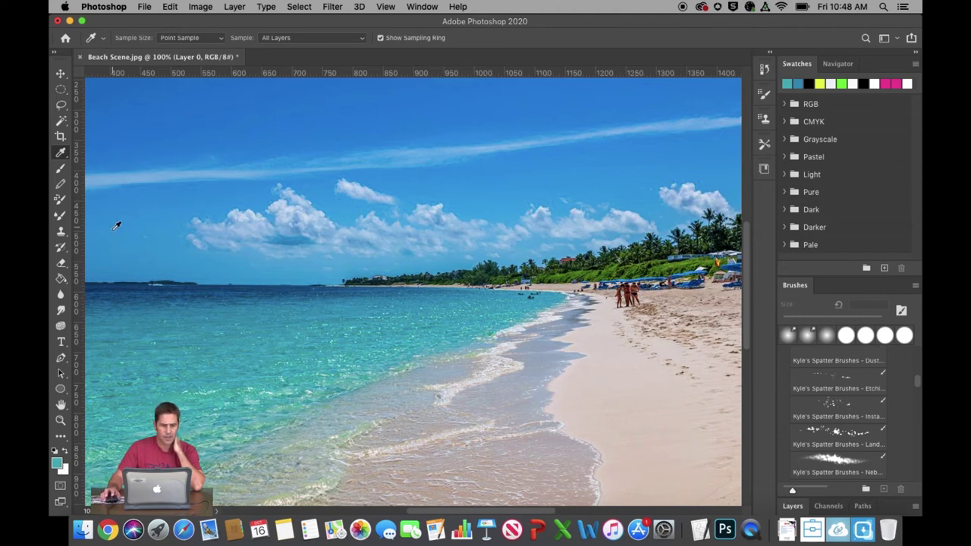
- Return to the Brush tool, set its blending mode to Normal, and try a stroke on the dark water near the horizon, undoing it
{"action": "left_click", "coordinate": [61, 168]}
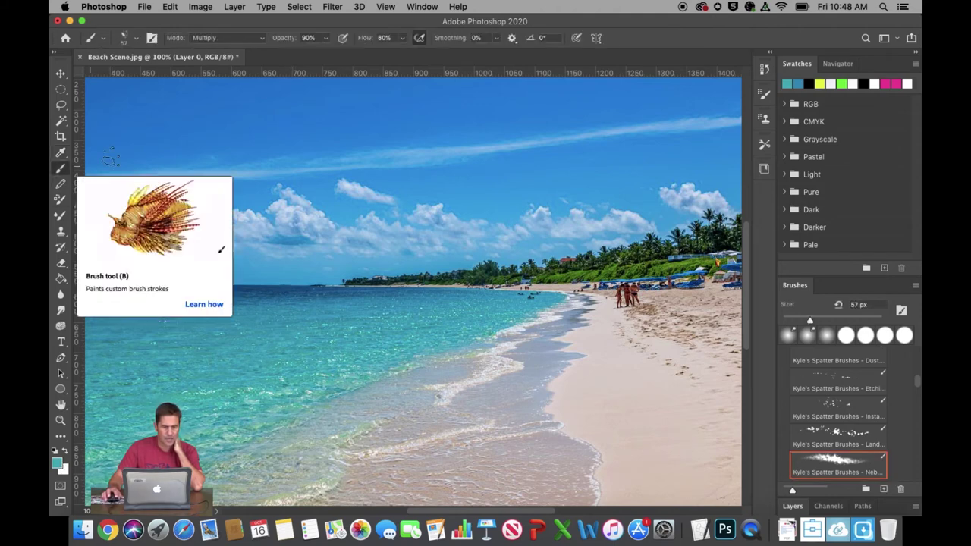
{"action": "left_click", "coordinate": [261, 39]}
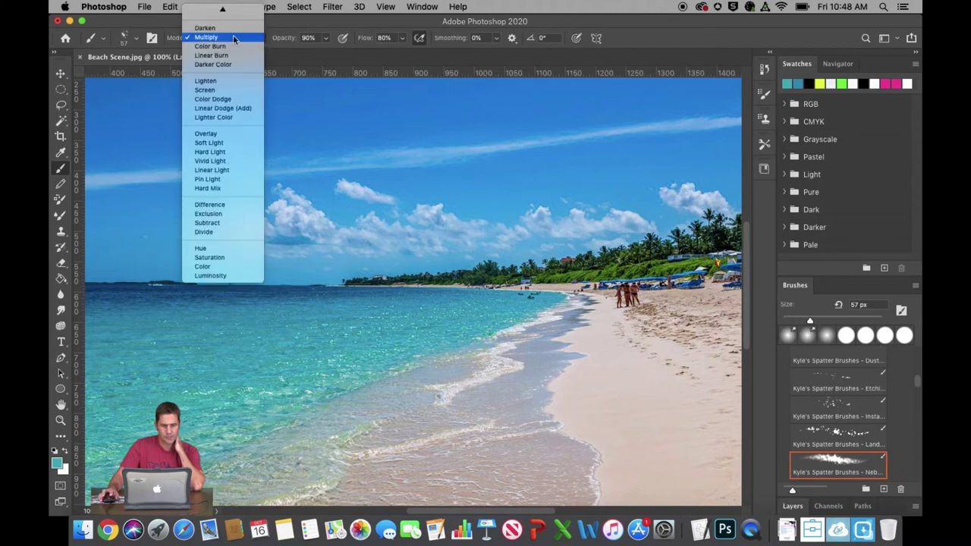
{"action": "mouse_move", "coordinate": [224, 8]}
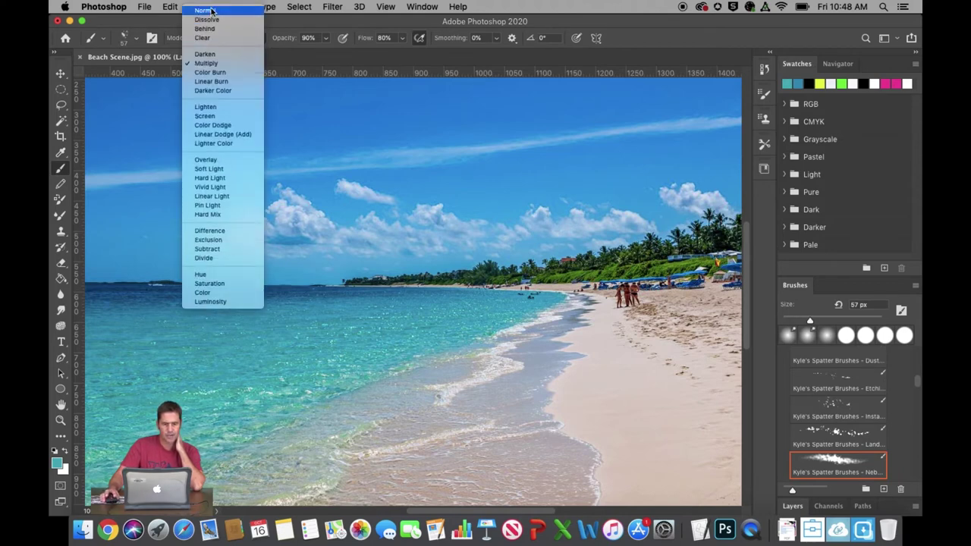
{"action": "left_click", "coordinate": [216, 10]}
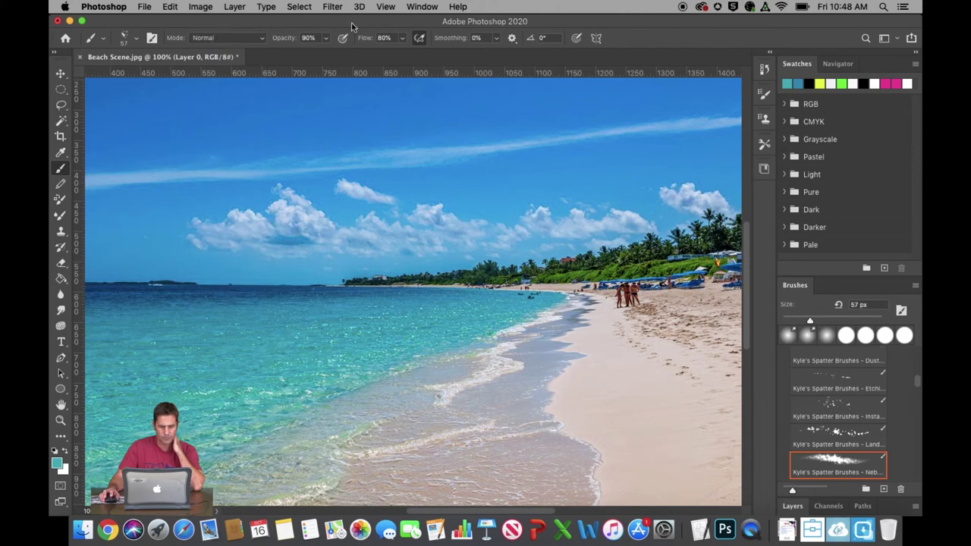
{"action": "left_click_drag", "start_coordinate": [165, 304], "coordinate": [167, 286]}
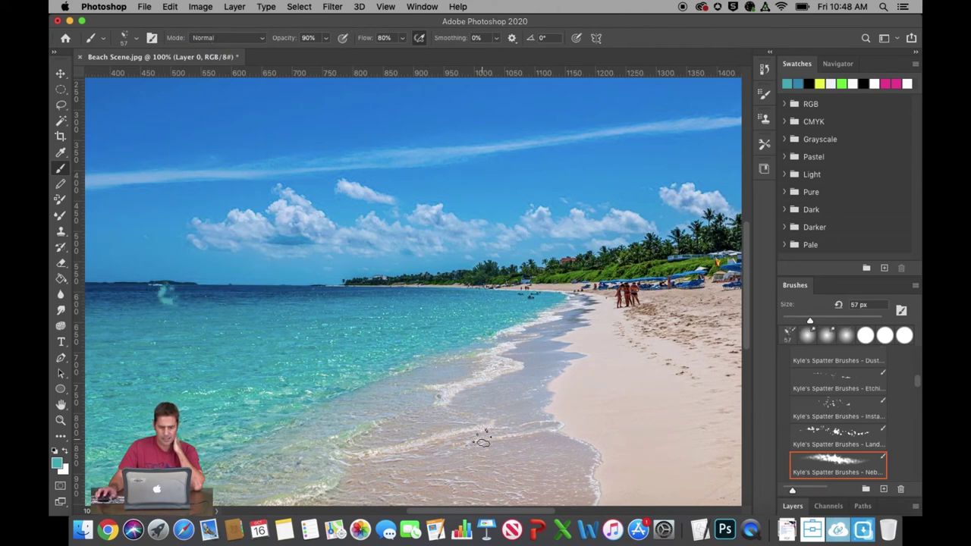
{"action": "key", "text": "super+z"}
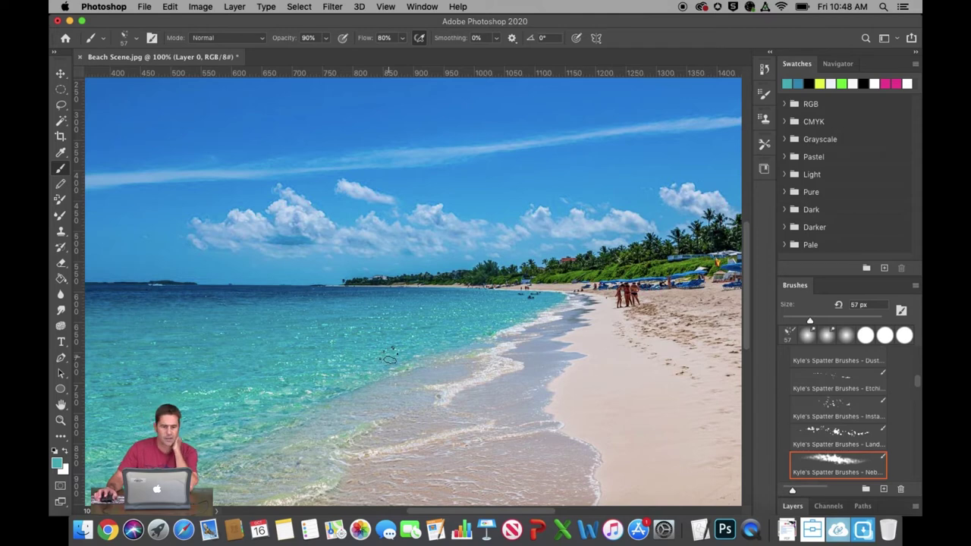
- Set the brush opacity to 75% and try a dab on the dark water near the horizon, undoing it
{"action": "left_click", "coordinate": [327, 38]}
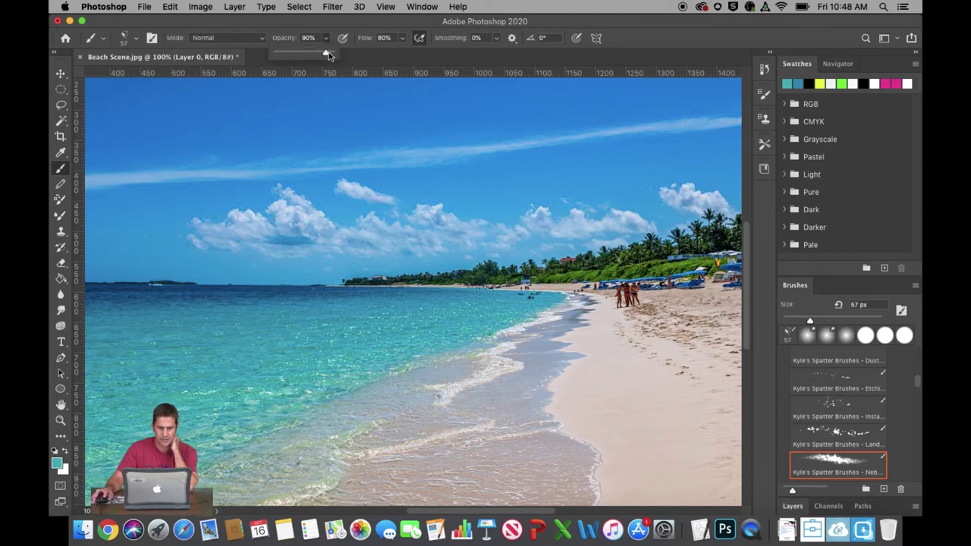
{"action": "left_click", "coordinate": [315, 38]}
{"action": "type", "text": "7"}
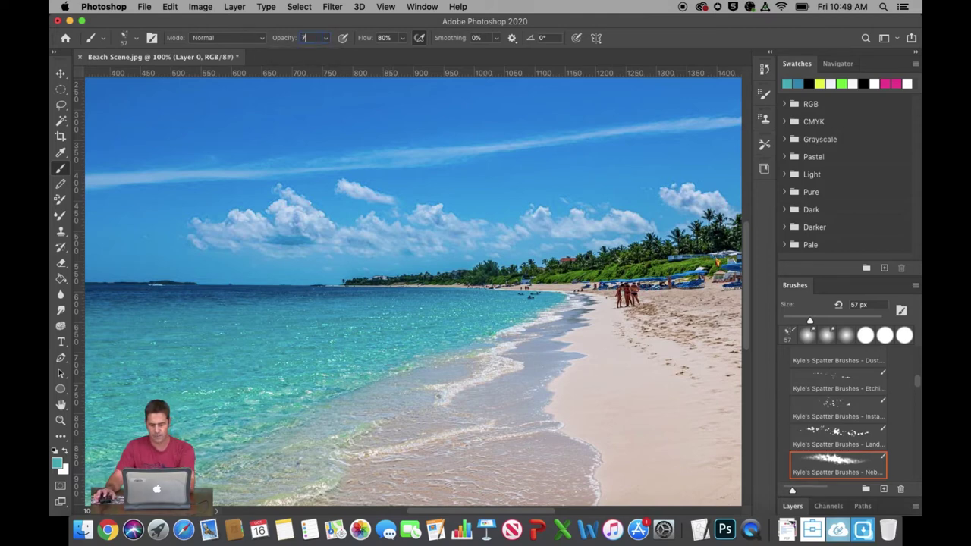
{"action": "type", "text": "5"}
{"action": "key", "text": "Return"}
{"action": "left_click", "coordinate": [178, 292]}
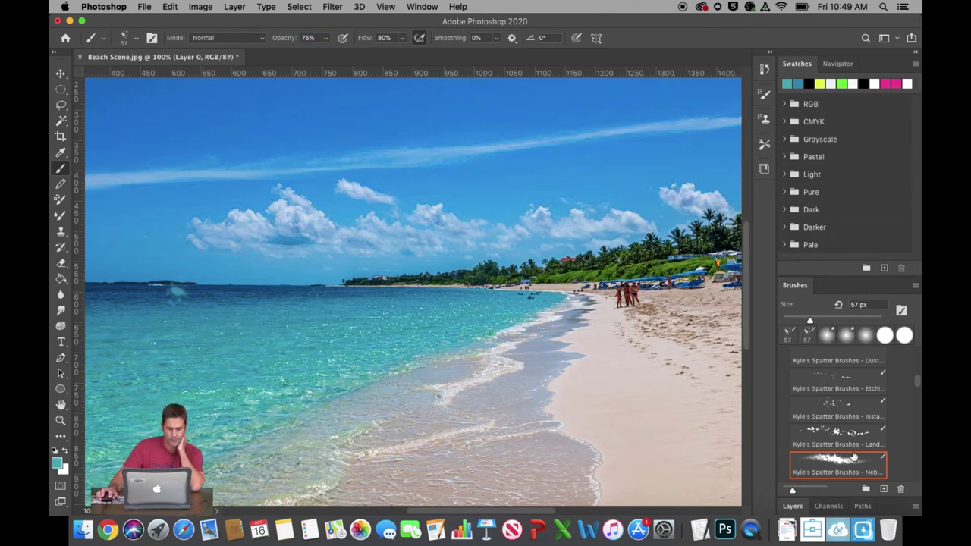
{"action": "key", "text": "ctrl+z"}
- Set the brush opacity to 50% and paint spatter on the dark water just below the horizon
{"action": "key", "text": "Return"}
{"action": "type", "text": "5"}
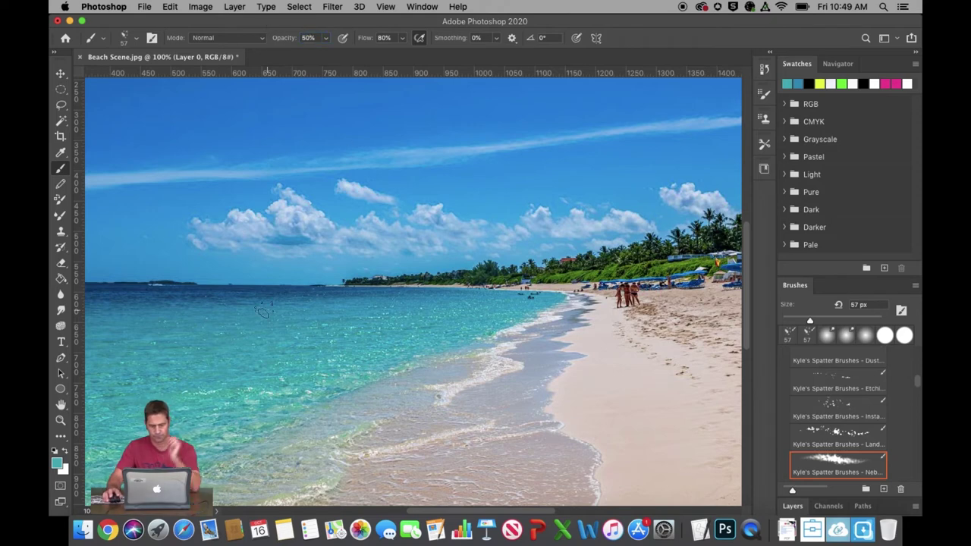
{"action": "left_click", "coordinate": [263, 295]}
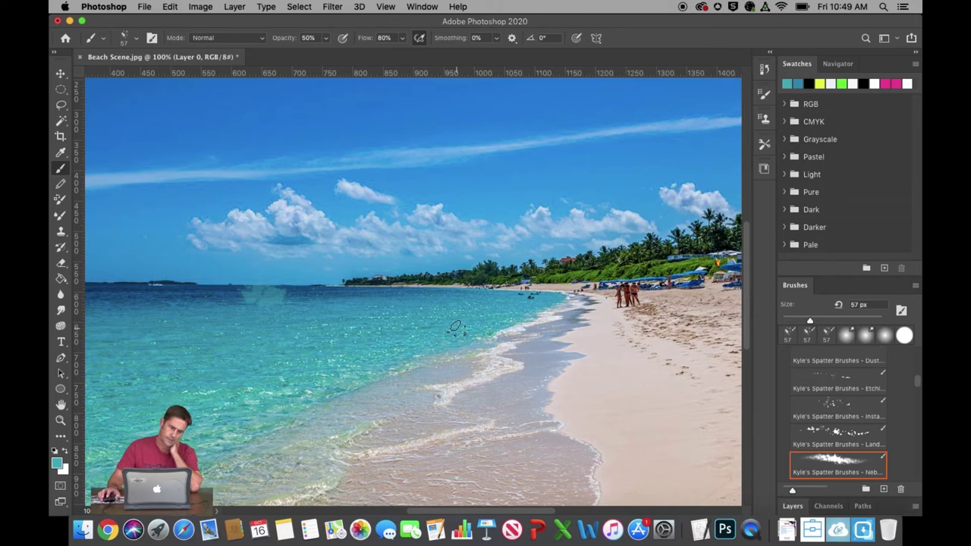
- Undo the spatter on the dark water below the horizon and set the brush opacity to 40%
{"action": "key", "text": "super+z"}
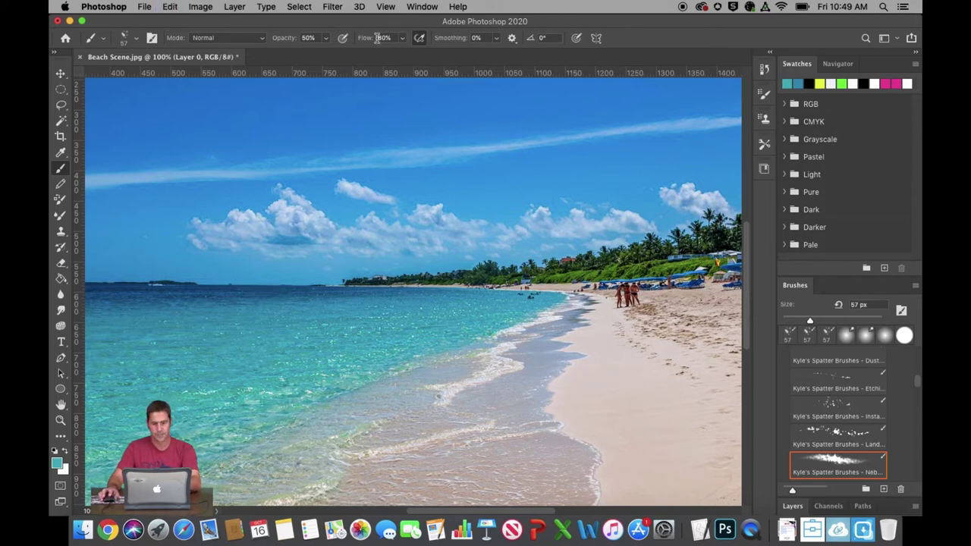
{"action": "left_click", "coordinate": [312, 38]}
{"action": "type", "text": "40"}
{"action": "key", "text": "Return"}
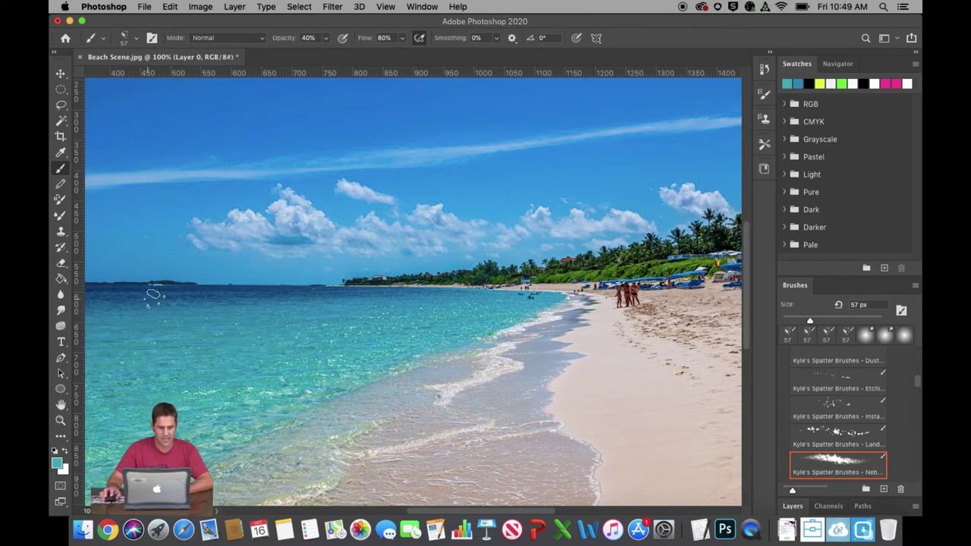
- Try two spatter strokes across the dark water just below the horizon, then undo them
{"action": "left_click_drag", "start_coordinate": [146, 296], "coordinate": [302, 304]}
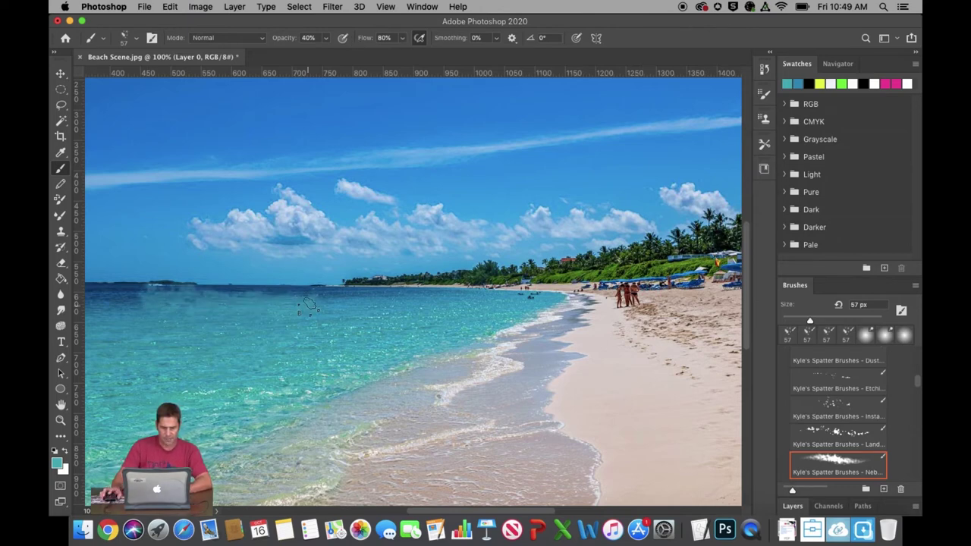
{"action": "left_click_drag", "start_coordinate": [154, 298], "coordinate": [307, 297]}
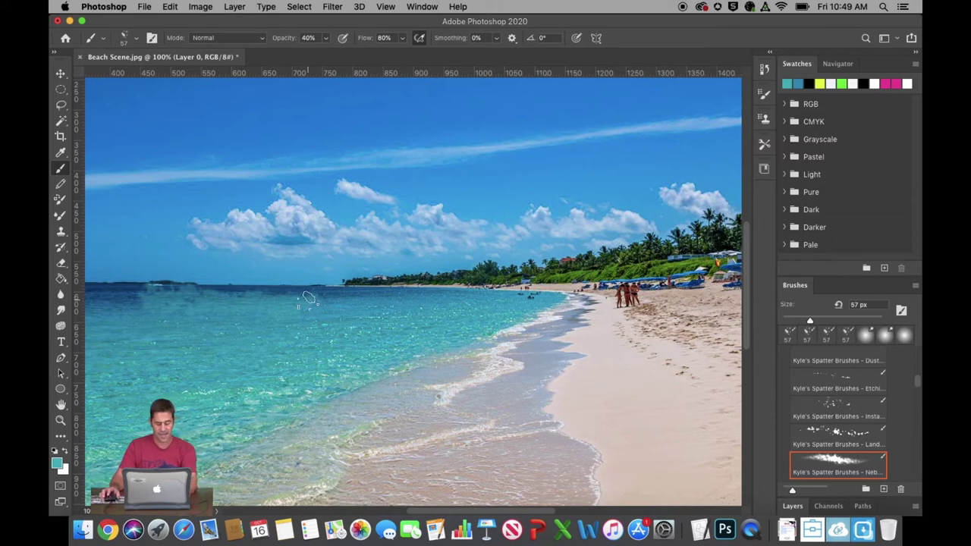
{"action": "key", "text": "super+z"}
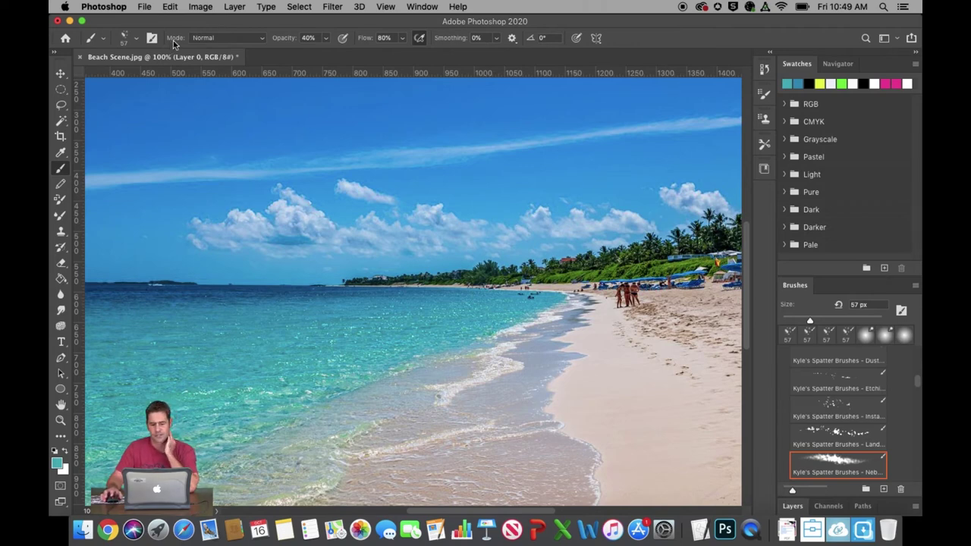
- Turn off Scattering and Shape Dynamics in the settings of the spatter brush
{"action": "left_click", "coordinate": [152, 37]}
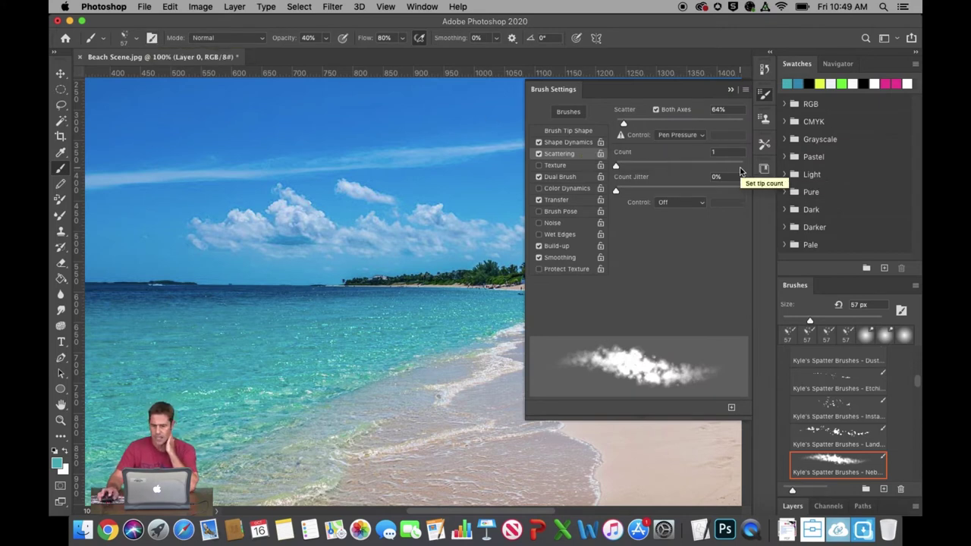
{"action": "left_click", "coordinate": [539, 154]}
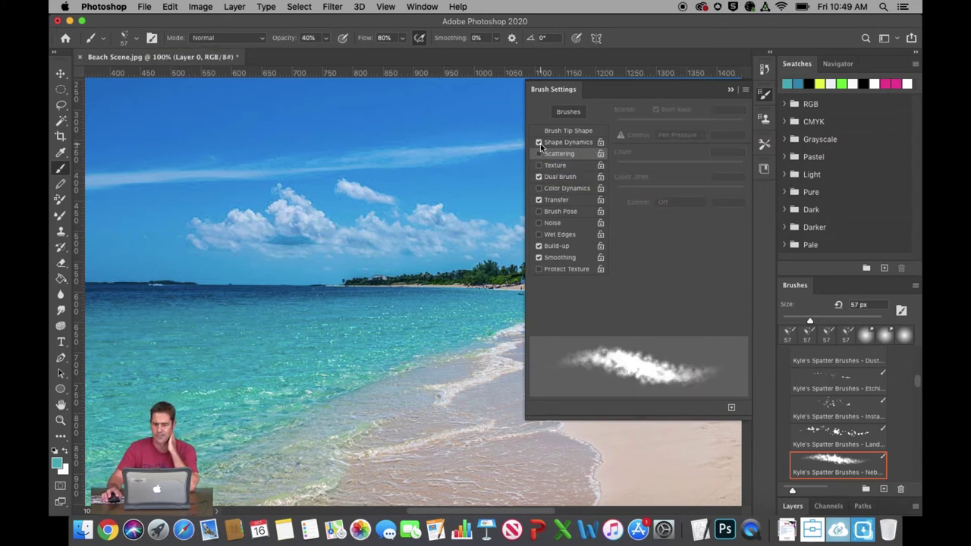
{"action": "left_click", "coordinate": [540, 143]}
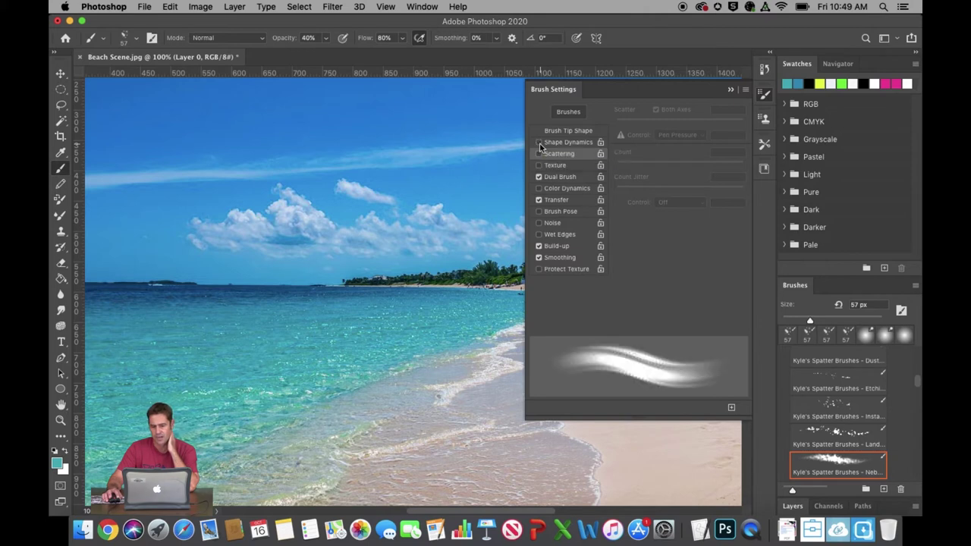
- Rotate the brush tip, trying 30° and 60° before settling on an angle of -127°, and close the brush settings
{"action": "left_click", "coordinate": [561, 131]}
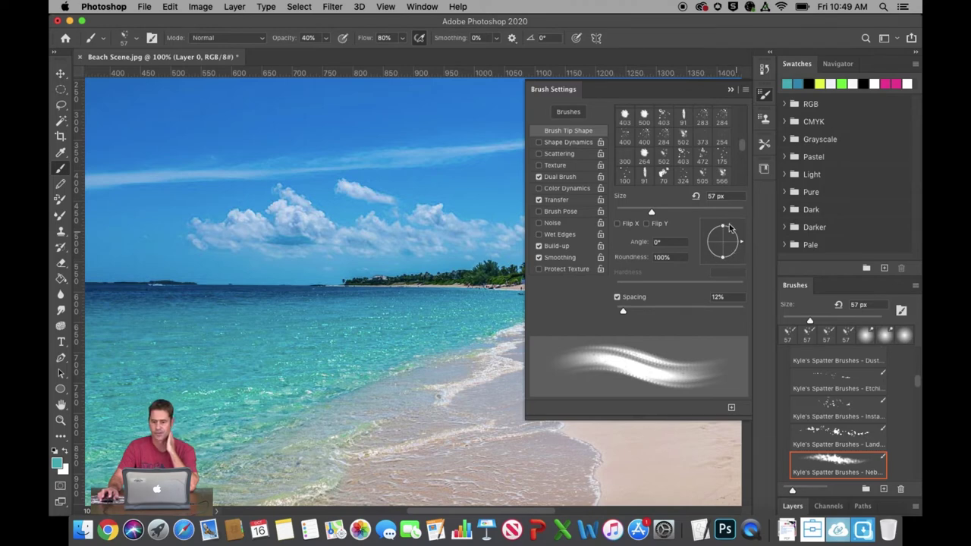
{"action": "left_click_drag", "start_coordinate": [744, 248], "coordinate": [743, 233]}
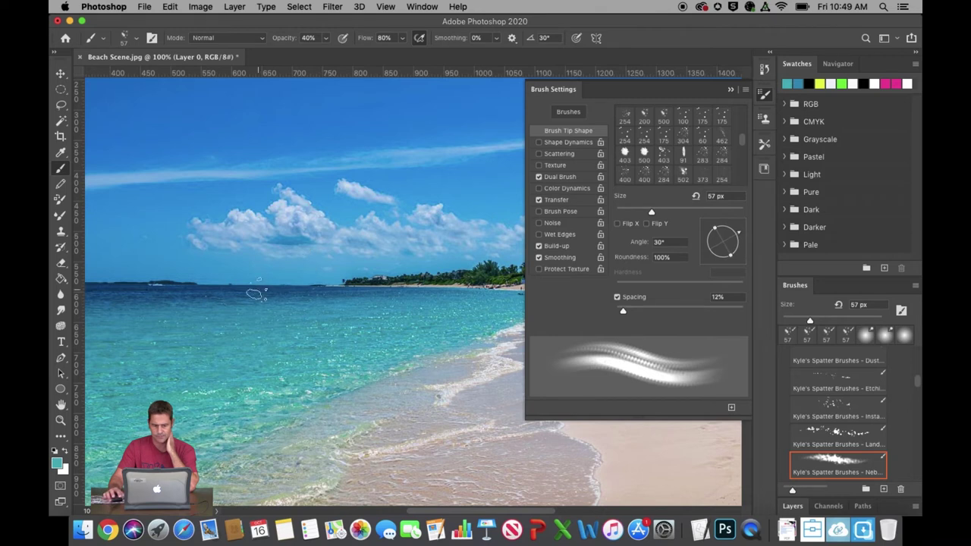
{"action": "left_click_drag", "start_coordinate": [739, 236], "coordinate": [735, 228]}
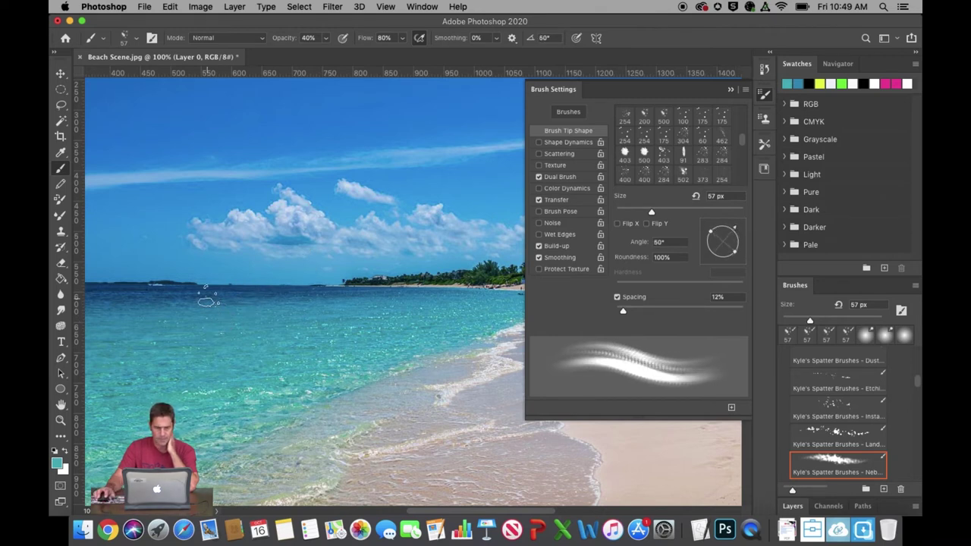
{"action": "mouse_move", "coordinate": [736, 232]}
{"action": "left_mouse_down"}
{"action": "mouse_move", "coordinate": [740, 243]}
{"action": "mouse_move", "coordinate": [706, 272]}
{"action": "left_mouse_up"}
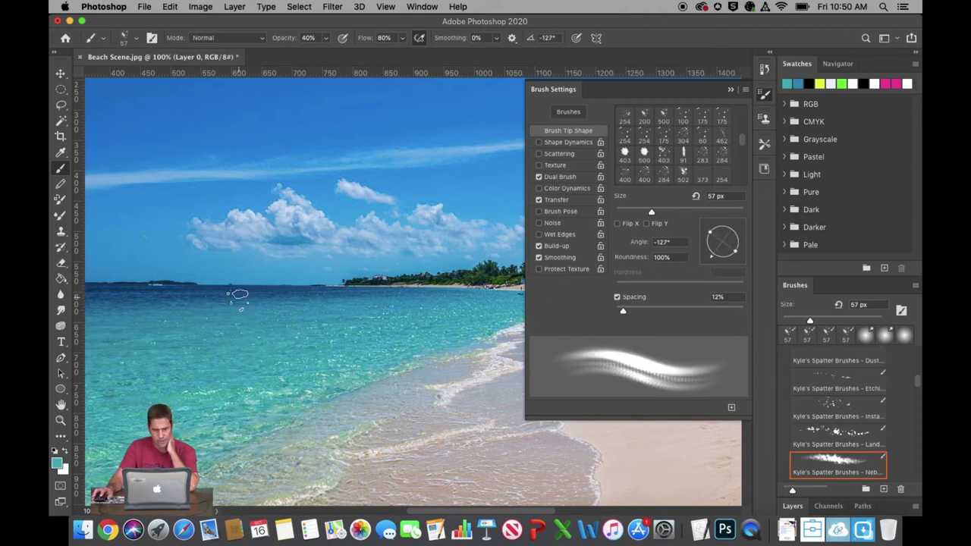
{"action": "left_click", "coordinate": [731, 90]}
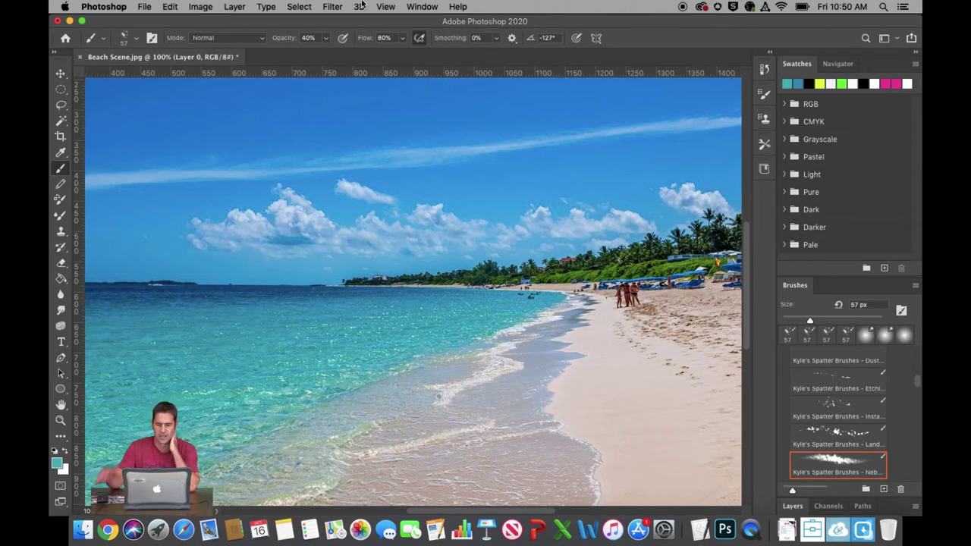
- Show the document's layers and add a new empty layer above the beach photo
{"action": "left_click", "coordinate": [423, 7]}
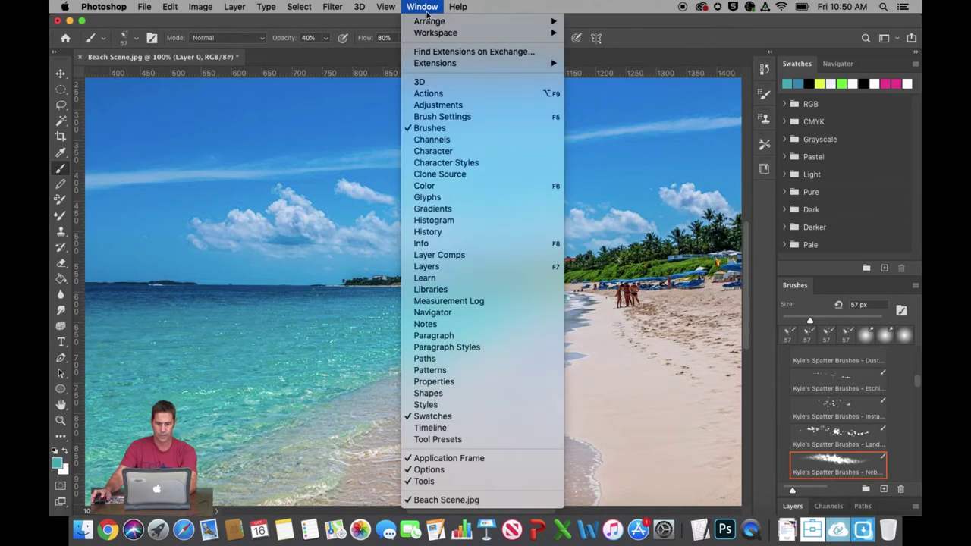
{"action": "left_click", "coordinate": [441, 268]}
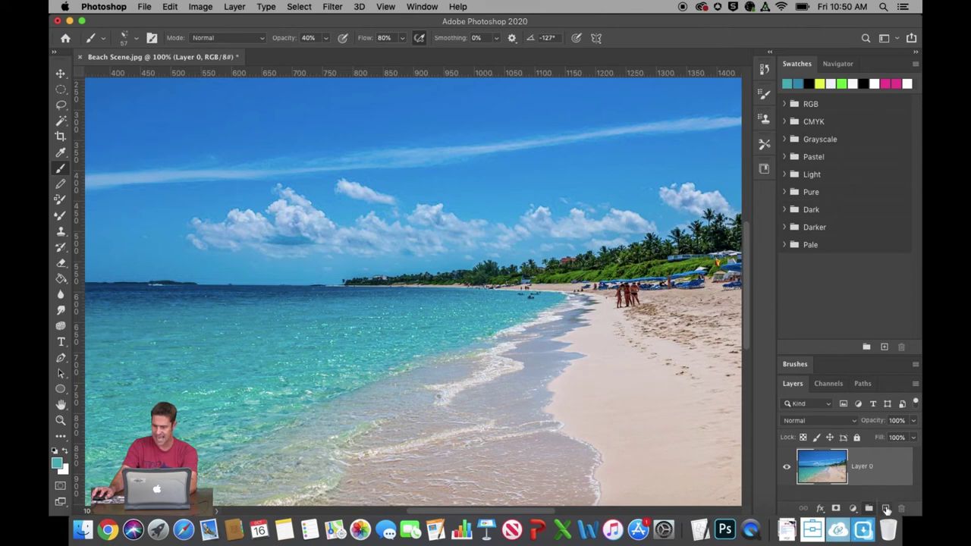
{"action": "left_click", "coordinate": [886, 509]}
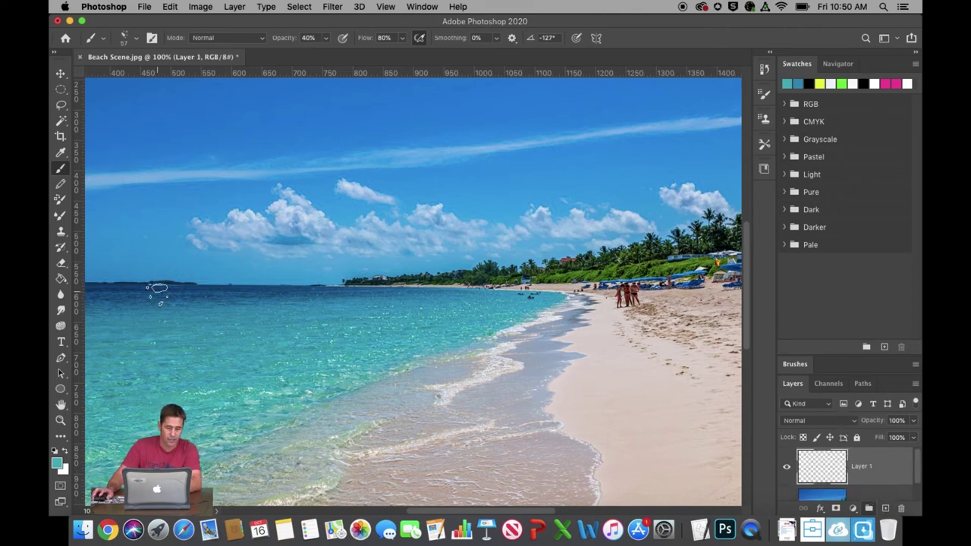
- Try turquoise spatter strokes along the dark water at the horizon on the new layer, then undo them all
{"action": "mouse_move", "coordinate": [112, 291]}
{"action": "left_mouse_down"}
{"action": "mouse_move", "coordinate": [138, 300]}
{"action": "mouse_move", "coordinate": [87, 294]}
{"action": "mouse_move", "coordinate": [396, 301]}
{"action": "mouse_move", "coordinate": [312, 295]}
{"action": "mouse_move", "coordinate": [311, 321]}
{"action": "mouse_move", "coordinate": [305, 306]}
{"action": "mouse_move", "coordinate": [282, 303]}
{"action": "mouse_move", "coordinate": [117, 304]}
{"action": "mouse_move", "coordinate": [179, 293]}
{"action": "mouse_move", "coordinate": [99, 288]}
{"action": "left_mouse_up"}
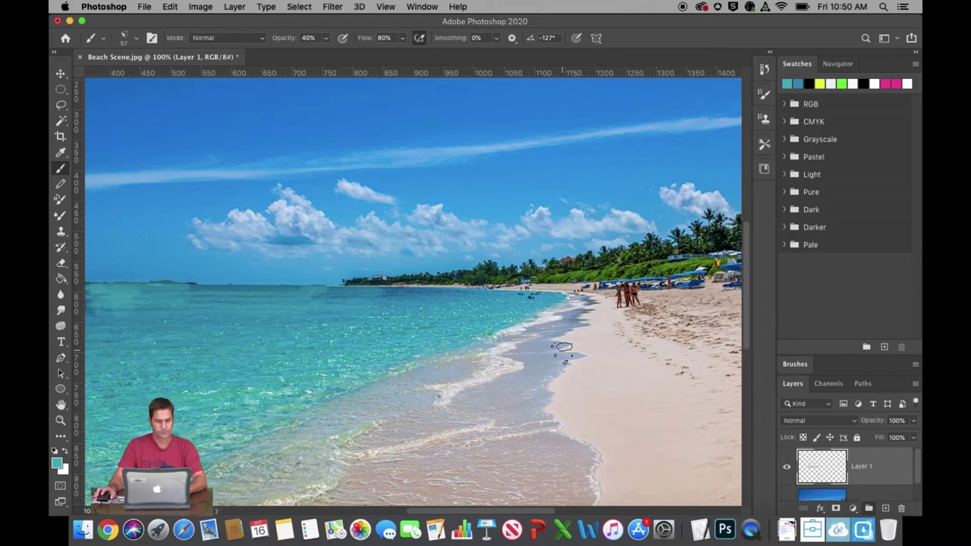
{"action": "key", "text": "super+z"}
{"action": "key", "text": "super+z"}
{"action": "key", "text": "super+z"}
{"action": "key", "text": "super+z"}
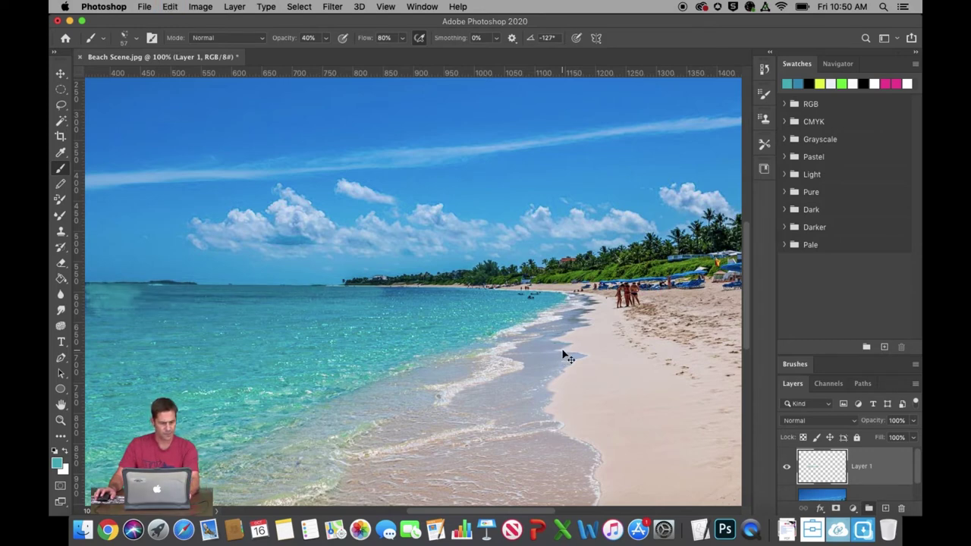
{"action": "key", "text": "super+z"}
{"action": "key", "text": "super+z"}
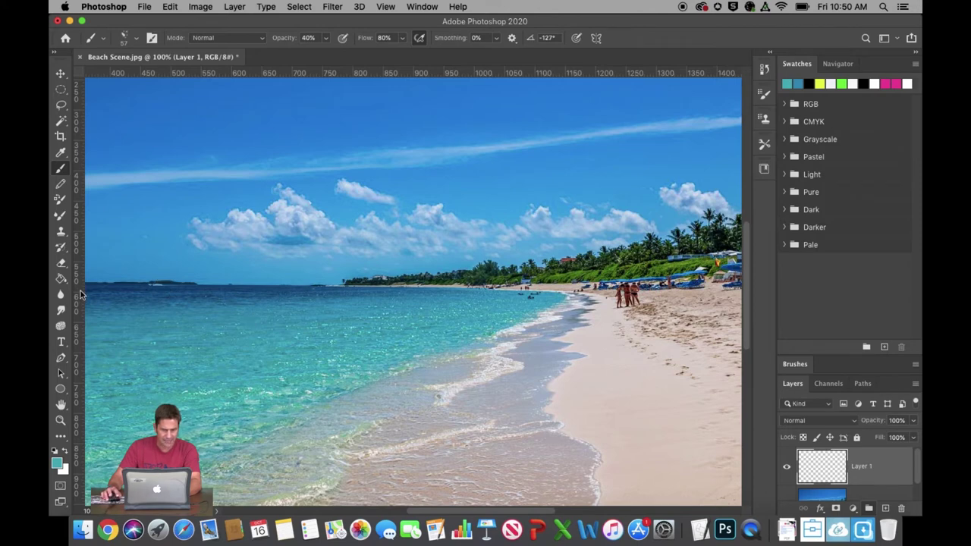
- Paint turquoise spatter over the dark water below the horizon on the new layer and set the layer's opacity to 80%
{"action": "mouse_move", "coordinate": [95, 298]}
{"action": "left_mouse_down"}
{"action": "mouse_move", "coordinate": [156, 298]}
{"action": "mouse_move", "coordinate": [95, 288]}
{"action": "mouse_move", "coordinate": [168, 302]}
{"action": "mouse_move", "coordinate": [264, 298]}
{"action": "mouse_move", "coordinate": [155, 298]}
{"action": "mouse_move", "coordinate": [277, 296]}
{"action": "mouse_move", "coordinate": [130, 289]}
{"action": "mouse_move", "coordinate": [315, 295]}
{"action": "mouse_move", "coordinate": [231, 295]}
{"action": "mouse_move", "coordinate": [219, 306]}
{"action": "mouse_move", "coordinate": [364, 298]}
{"action": "mouse_move", "coordinate": [318, 292]}
{"action": "mouse_move", "coordinate": [478, 297]}
{"action": "mouse_move", "coordinate": [121, 267]}
{"action": "mouse_move", "coordinate": [134, 290]}
{"action": "mouse_move", "coordinate": [91, 289]}
{"action": "mouse_move", "coordinate": [196, 299]}
{"action": "left_mouse_up"}
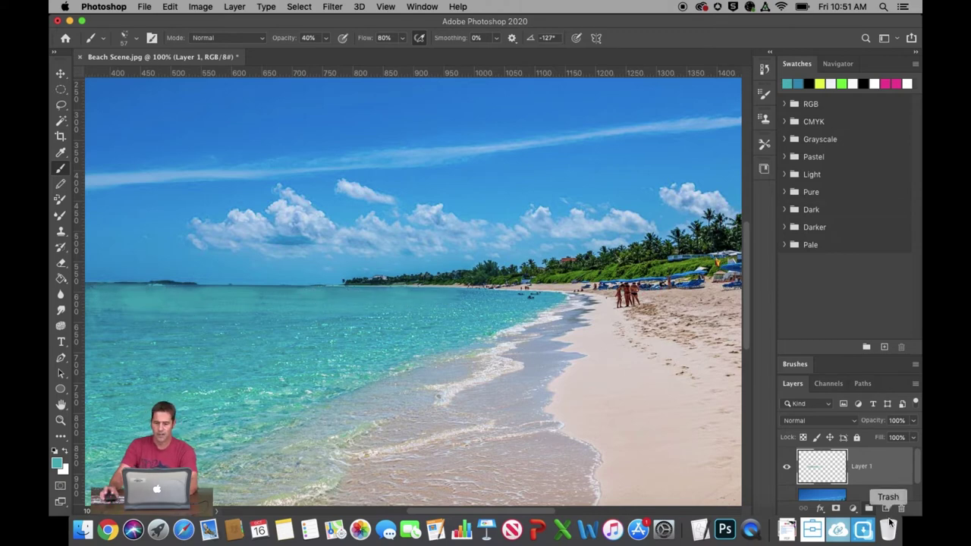
{"action": "left_click", "coordinate": [913, 421]}
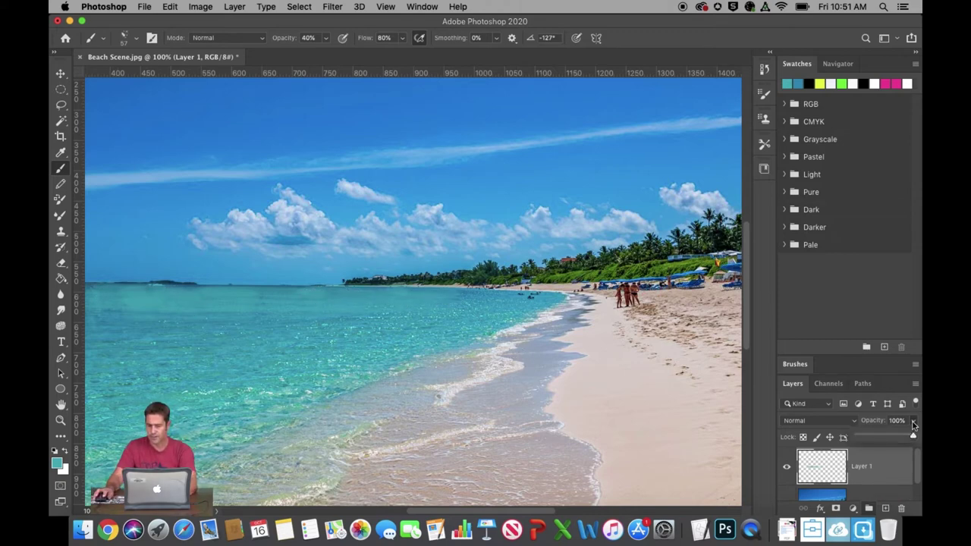
{"action": "left_click_drag", "start_coordinate": [914, 439], "coordinate": [902, 440]}
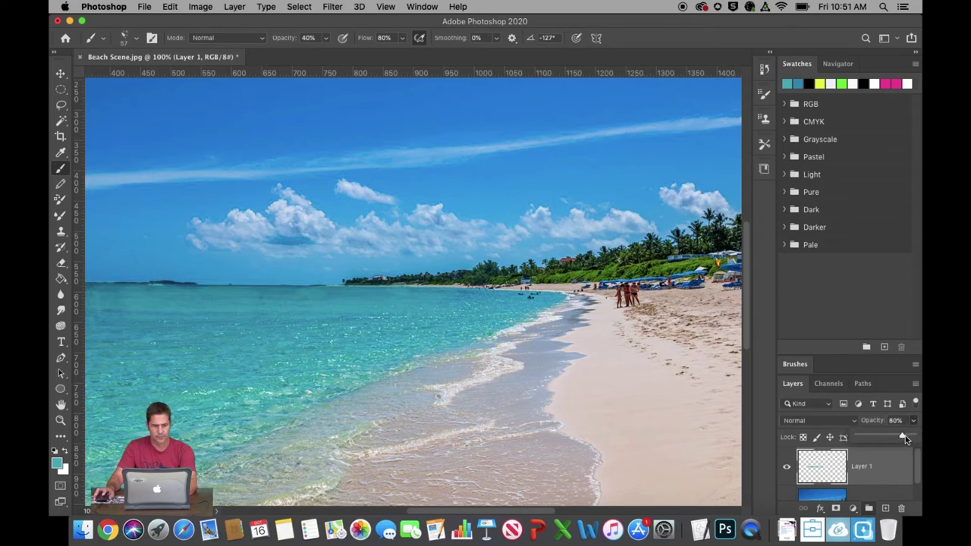
{"action": "left_click", "coordinate": [95, 287]}
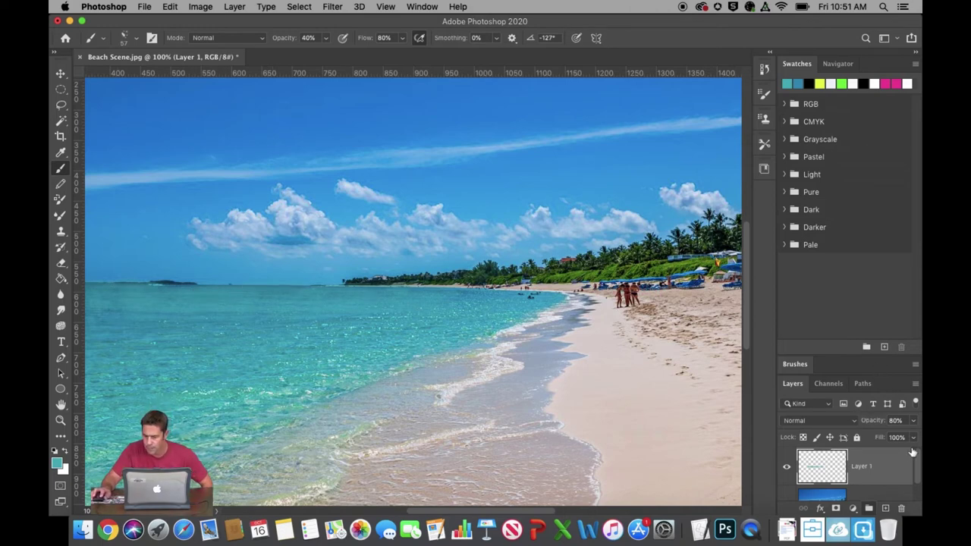
- Lower the painted water layer's opacity to 62% and check the blend on the whole photo
{"action": "left_click", "coordinate": [913, 420]}
{"action": "left_click_drag", "start_coordinate": [905, 436], "coordinate": [892, 437]}
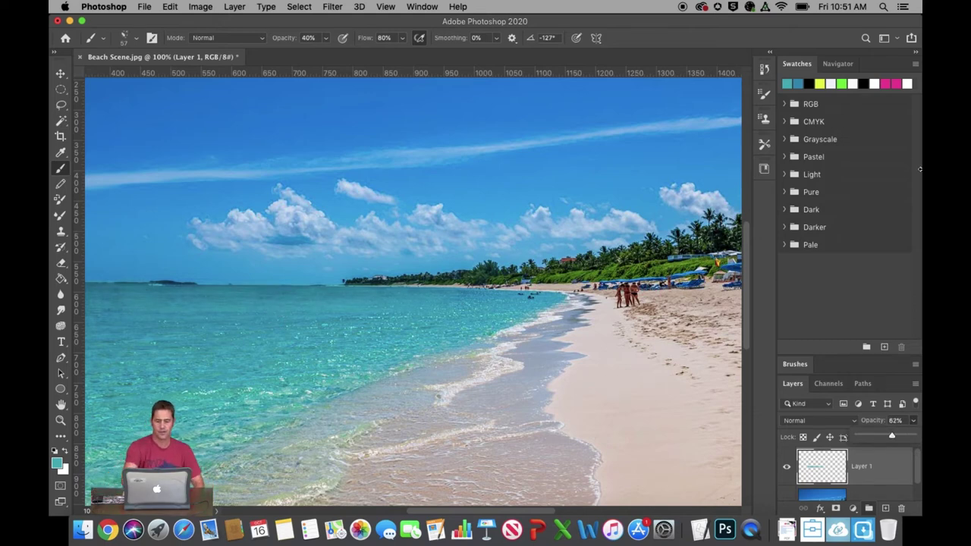
{"action": "key", "text": "super+minus"}
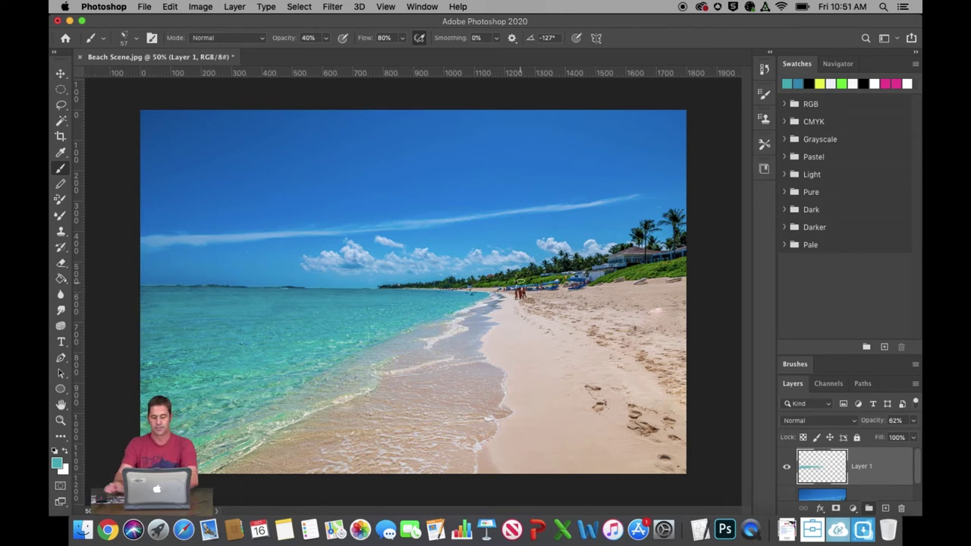
{"action": "key", "text": "super+minus"}
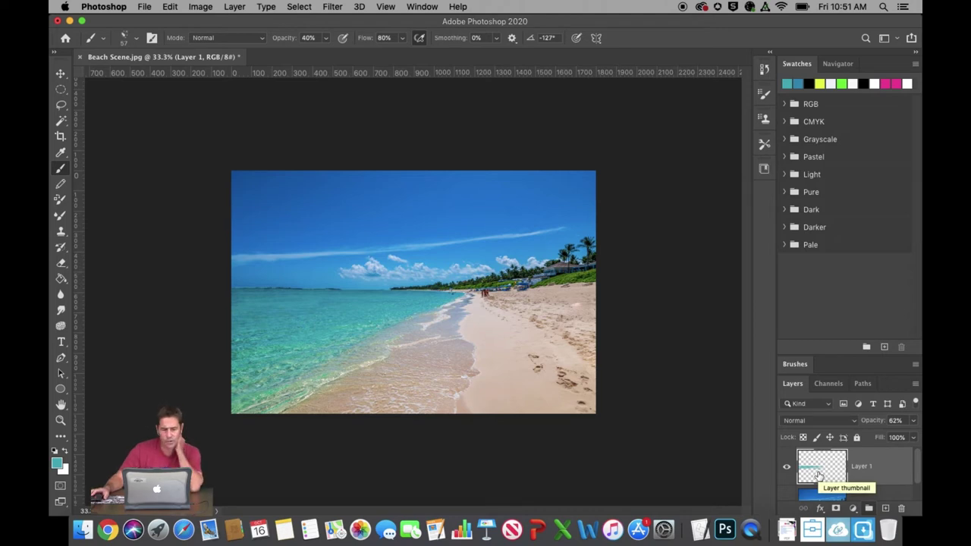
- Place Flip flop.jpg as an embedded image at its default size and rasterize its layer
{"action": "left_click", "coordinate": [142, 8]}
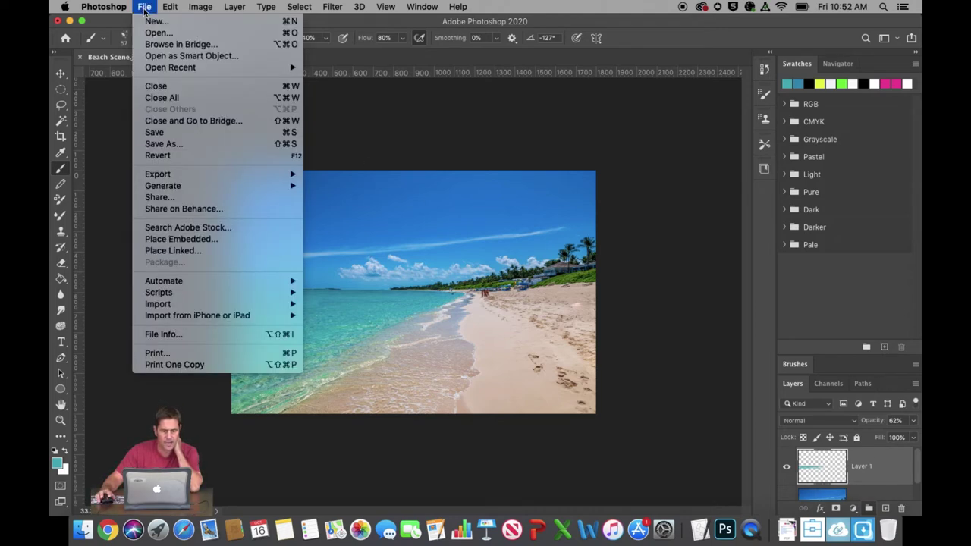
{"action": "left_click", "coordinate": [222, 239]}
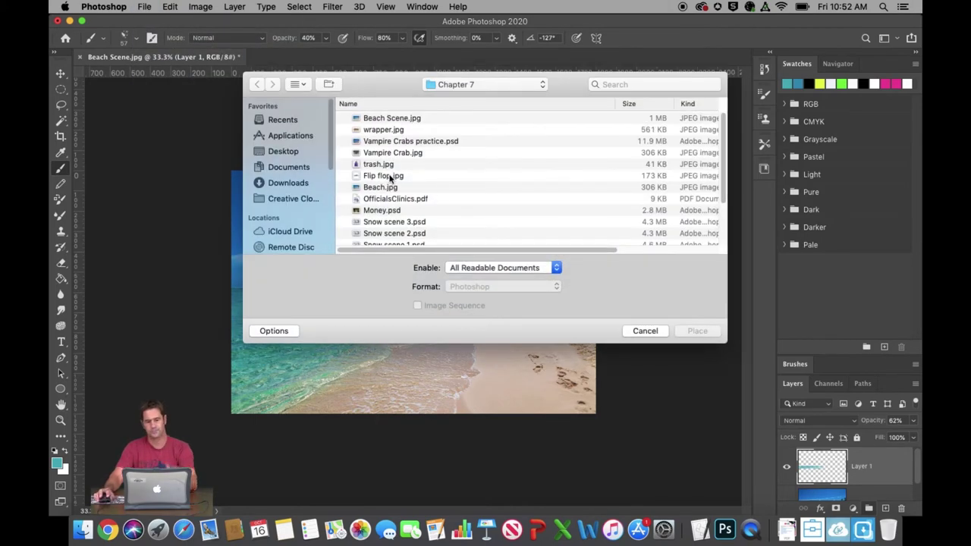
{"action": "double_click", "coordinate": [388, 175]}
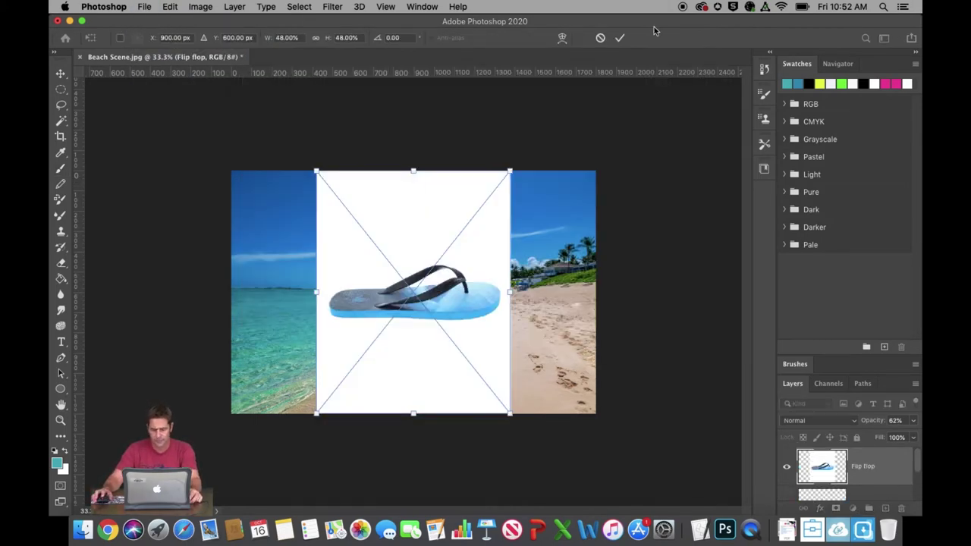
{"action": "left_click", "coordinate": [618, 37]}
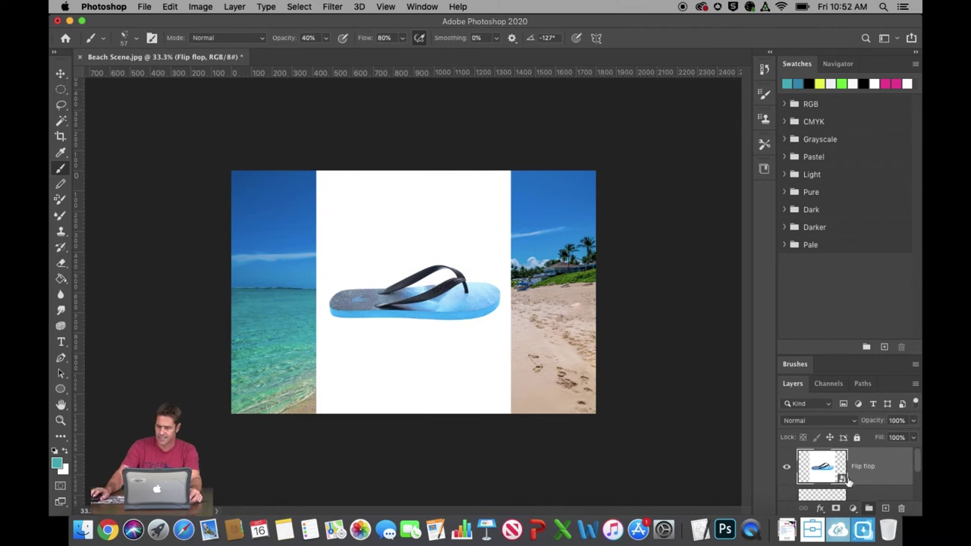
{"action": "right_click", "coordinate": [861, 472]}
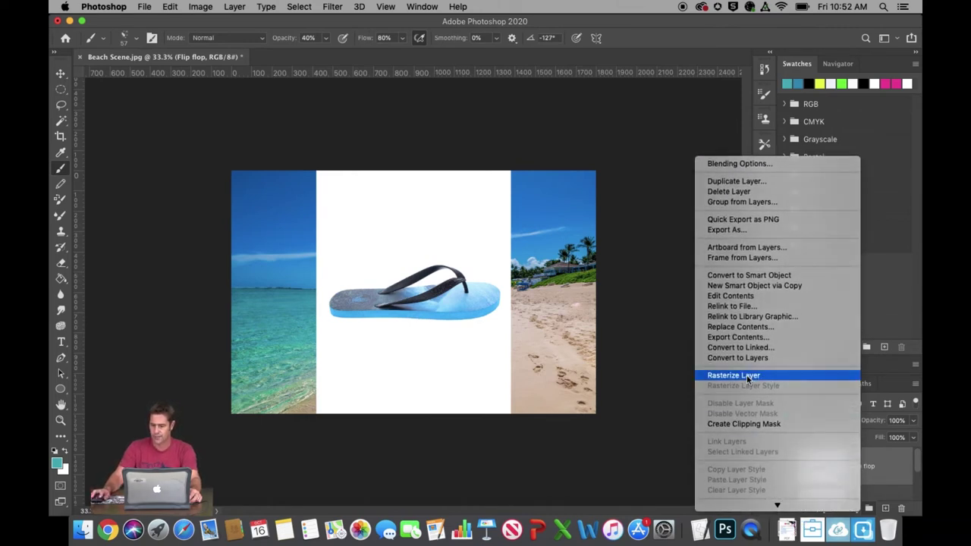
{"action": "left_click", "coordinate": [746, 374]}
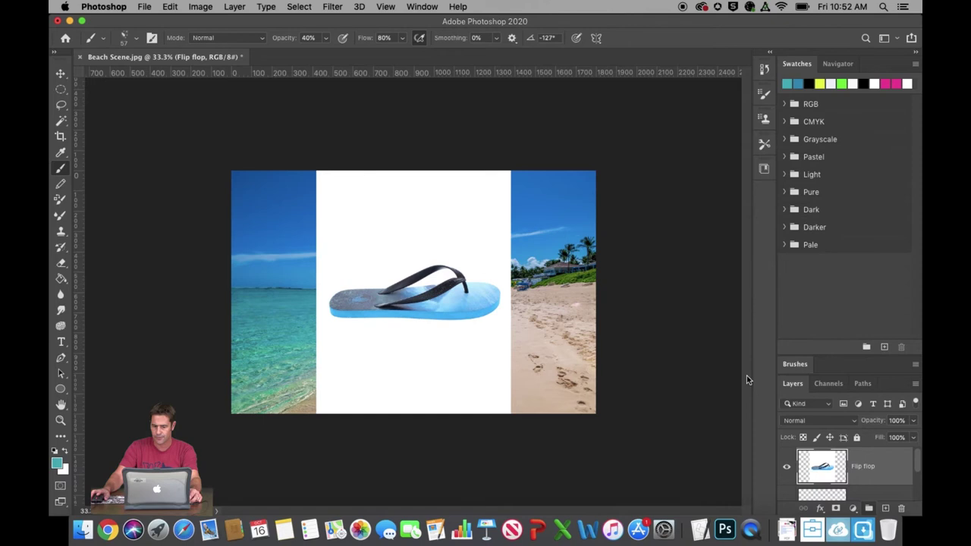
- Select the white background around the flip flop with the Magic Wand, delete it, and deselect
{"action": "left_click", "coordinate": [61, 121]}
{"action": "left_click", "coordinate": [432, 205]}
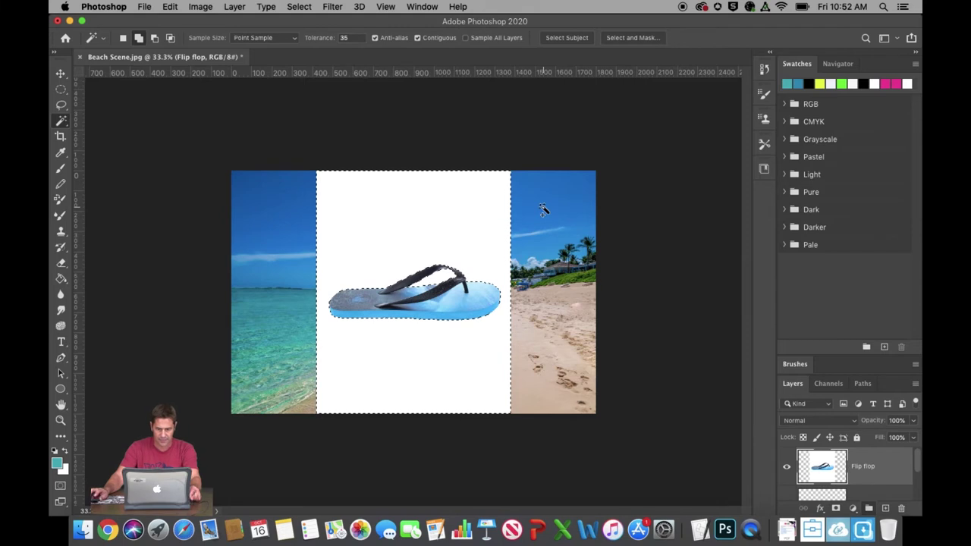
{"action": "key", "text": "Delete"}
{"action": "key", "text": "super+d"}
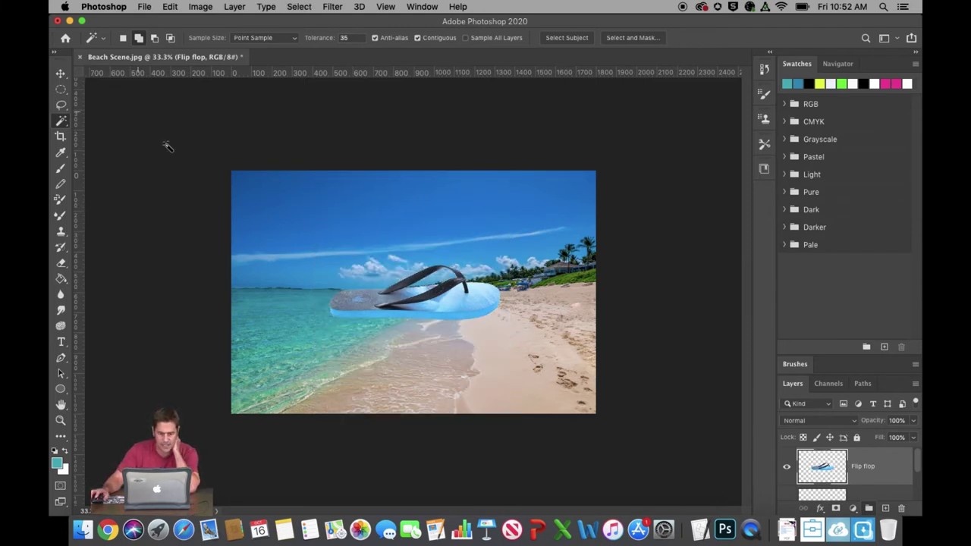
- Scale the flip flop down to about 29% of its size with the Move tool's transform controls
{"action": "left_click", "coordinate": [60, 73]}
{"action": "left_click", "coordinate": [205, 38]}
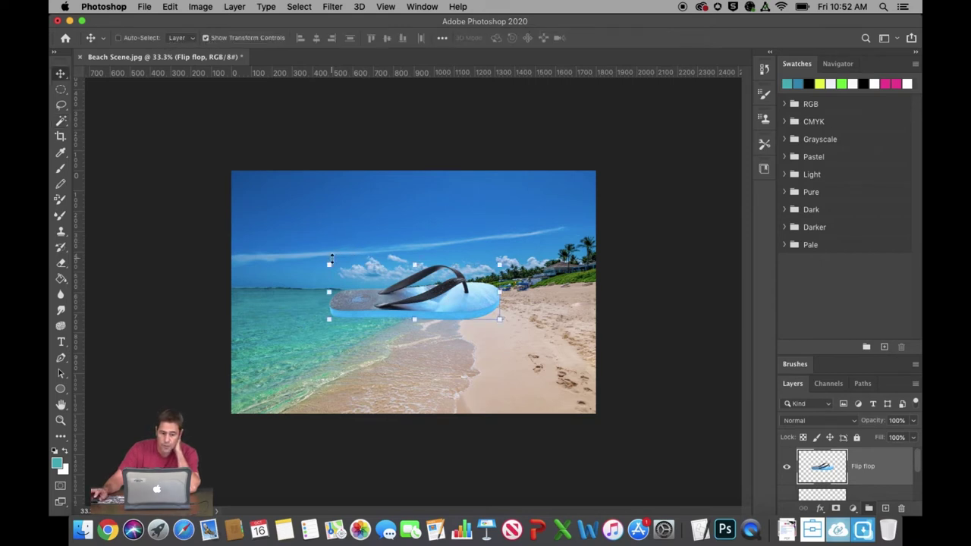
{"action": "left_click_drag", "start_coordinate": [330, 261], "coordinate": [448, 326]}
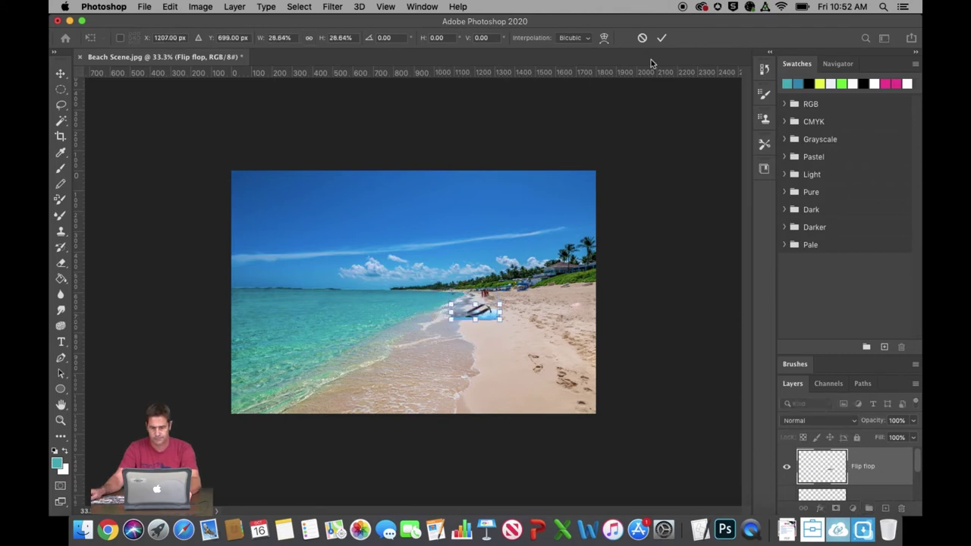
{"action": "left_click", "coordinate": [661, 37]}
- Move the flip flop onto the sand below the footprints, scale it to about 77% by 80%, and rotate it about -5.3°
{"action": "left_click", "coordinate": [205, 38]}
{"action": "left_click_drag", "start_coordinate": [468, 323], "coordinate": [551, 370]}
{"action": "left_click", "coordinate": [205, 37]}
{"action": "mouse_move", "coordinate": [561, 372]}
{"action": "left_mouse_down"}
{"action": "mouse_move", "coordinate": [579, 342]}
{"action": "mouse_move", "coordinate": [547, 378]}
{"action": "left_mouse_up"}
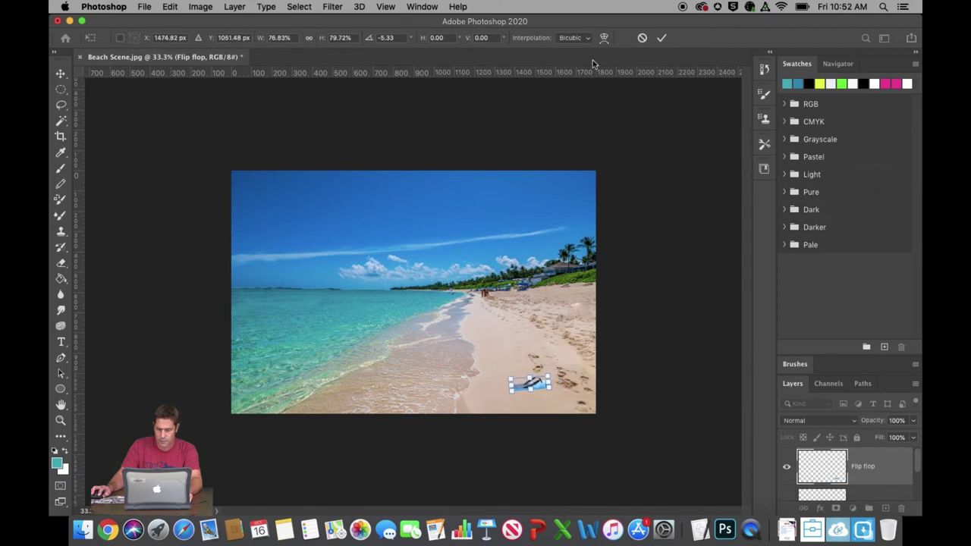
{"action": "left_click", "coordinate": [662, 38]}
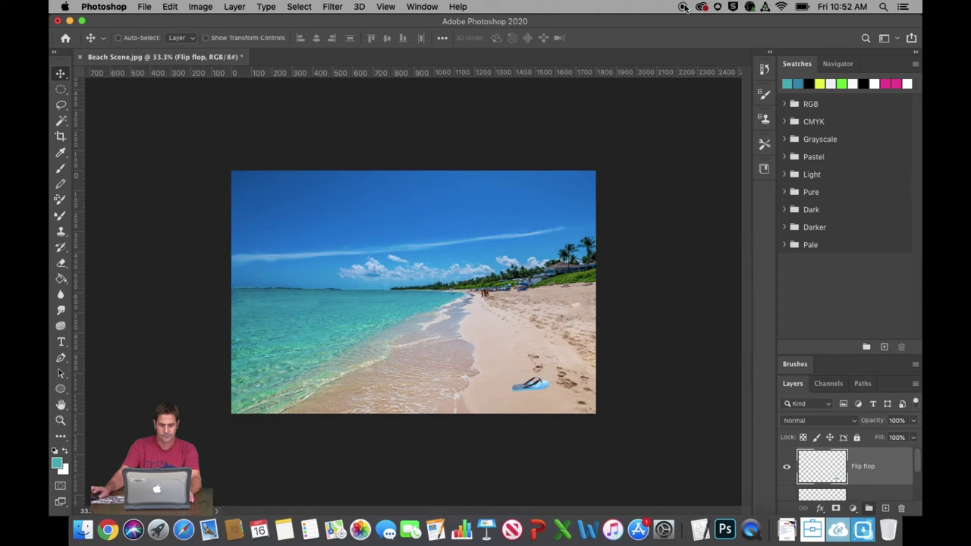
- Add a Brightness/Contrast adjustment layer above the flip flop and clip it to the flip flop layer only
{"action": "key", "text": "super+equal"}
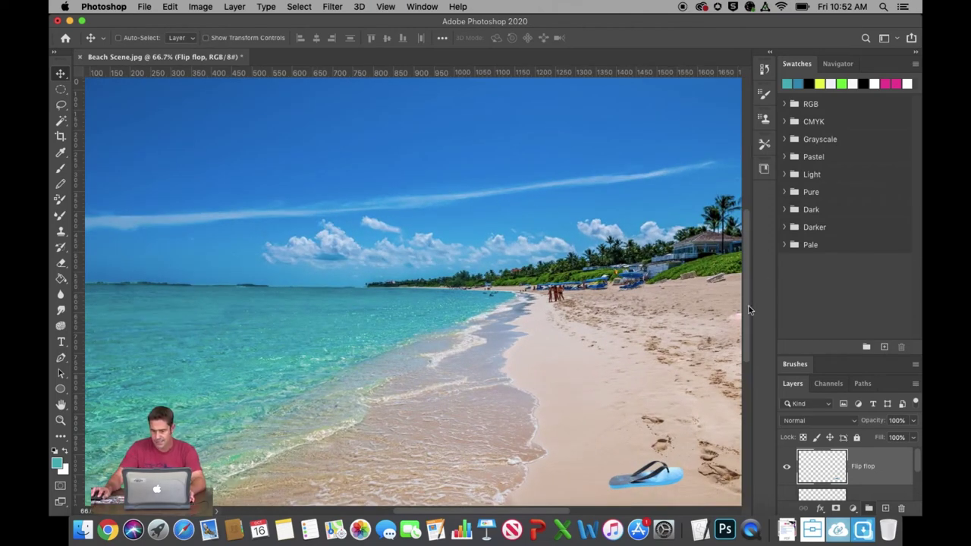
{"action": "scroll", "coordinate": [749, 309], "scroll_direction": "down", "scroll_amount": 5}
{"action": "left_click_drag", "start_coordinate": [524, 513], "coordinate": [559, 513]}
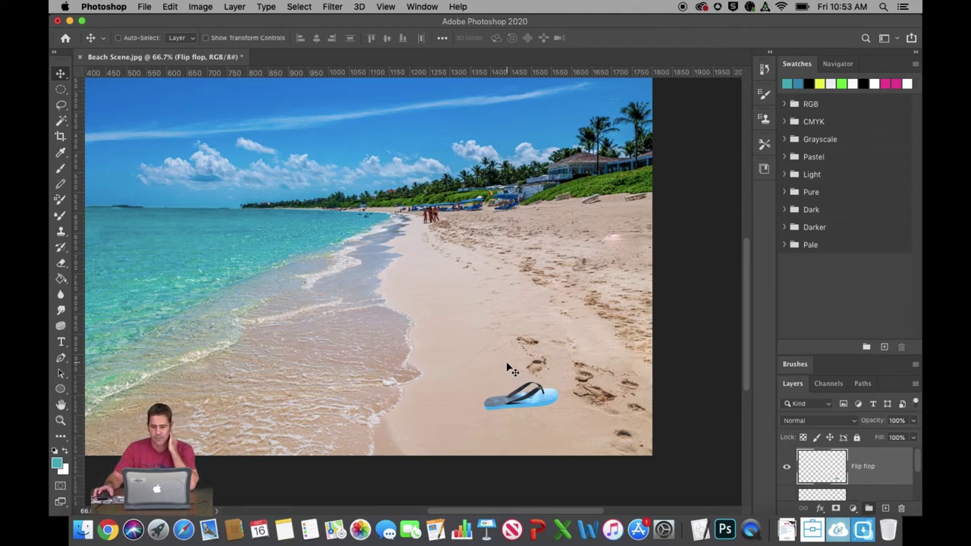
{"action": "left_click", "coordinate": [421, 6]}
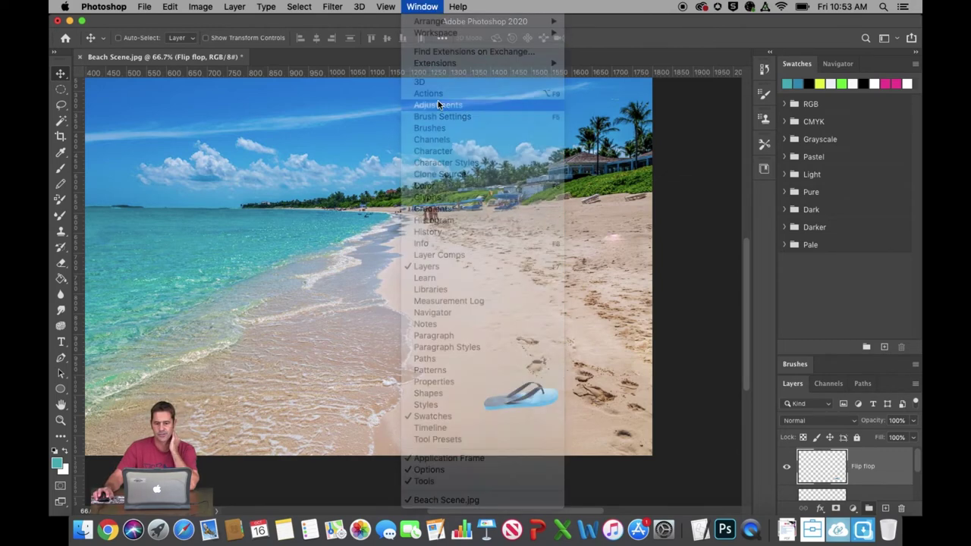
{"action": "left_click", "coordinate": [439, 105]}
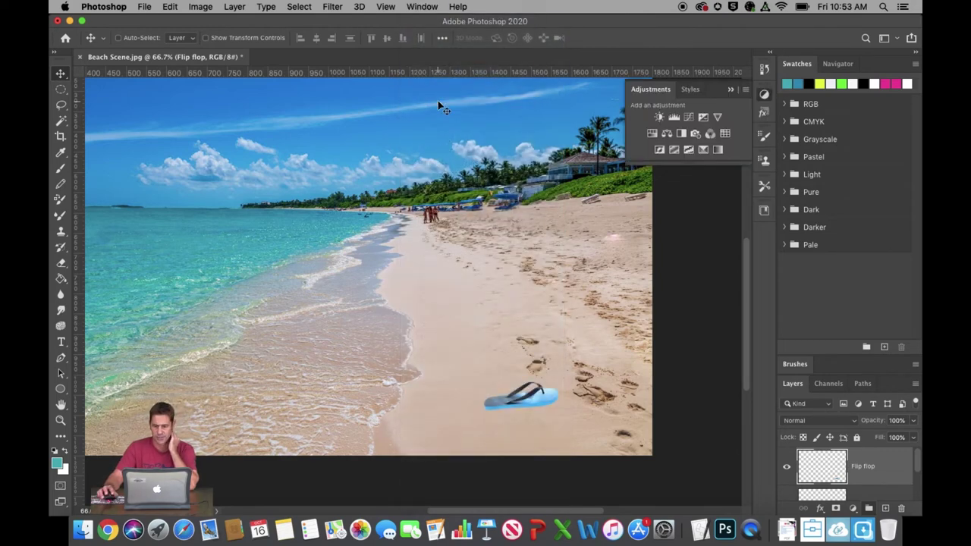
{"action": "left_click", "coordinate": [660, 118]}
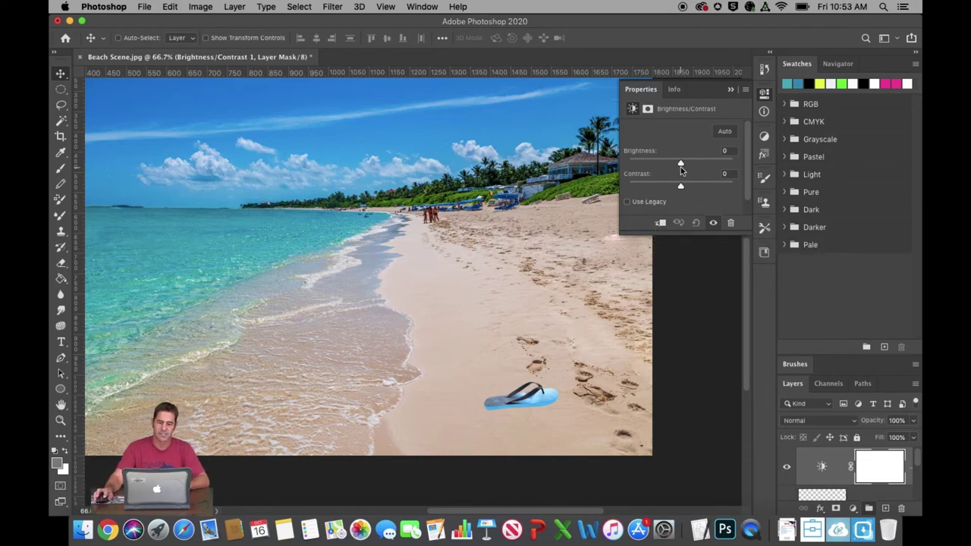
{"action": "mouse_move", "coordinate": [681, 164]}
{"action": "left_mouse_down"}
{"action": "mouse_move", "coordinate": [642, 165]}
{"action": "mouse_move", "coordinate": [732, 167]}
{"action": "mouse_move", "coordinate": [633, 165]}
{"action": "mouse_move", "coordinate": [704, 169]}
{"action": "mouse_move", "coordinate": [681, 165]}
{"action": "left_mouse_up"}
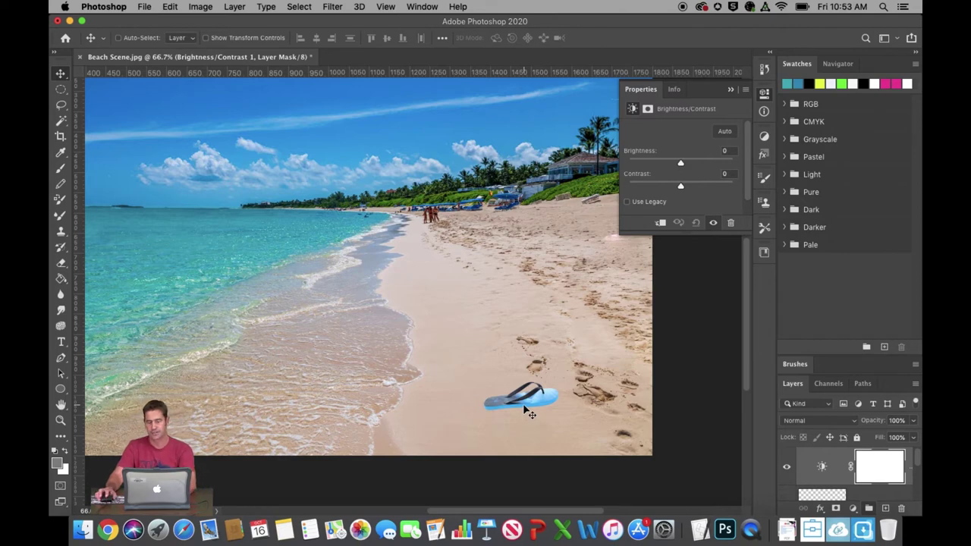
{"action": "left_click", "coordinate": [660, 225]}
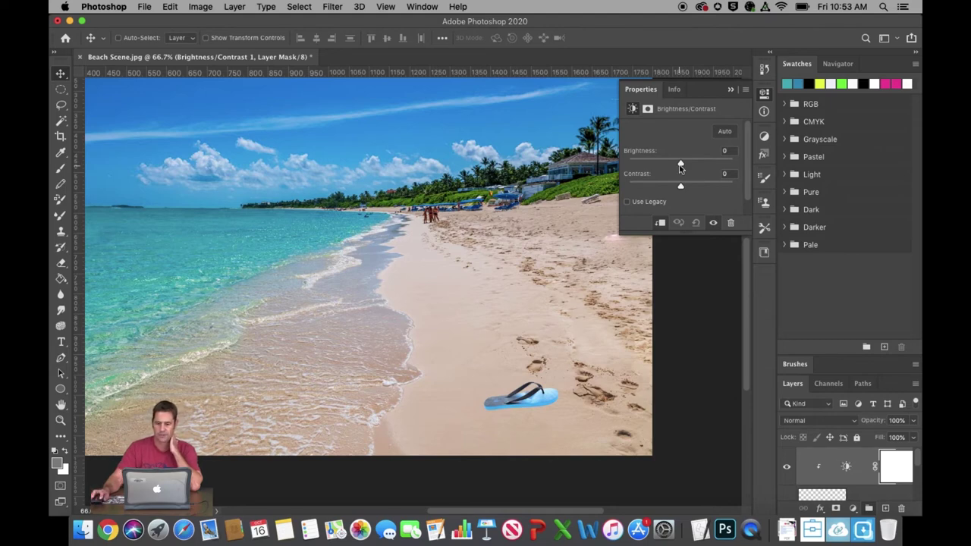
- Set the flip flop adjustment's brightness to -17 and contrast to -5, and hide the Swatches to show the full layer list
{"action": "left_click_drag", "start_coordinate": [680, 166], "coordinate": [676, 167]}
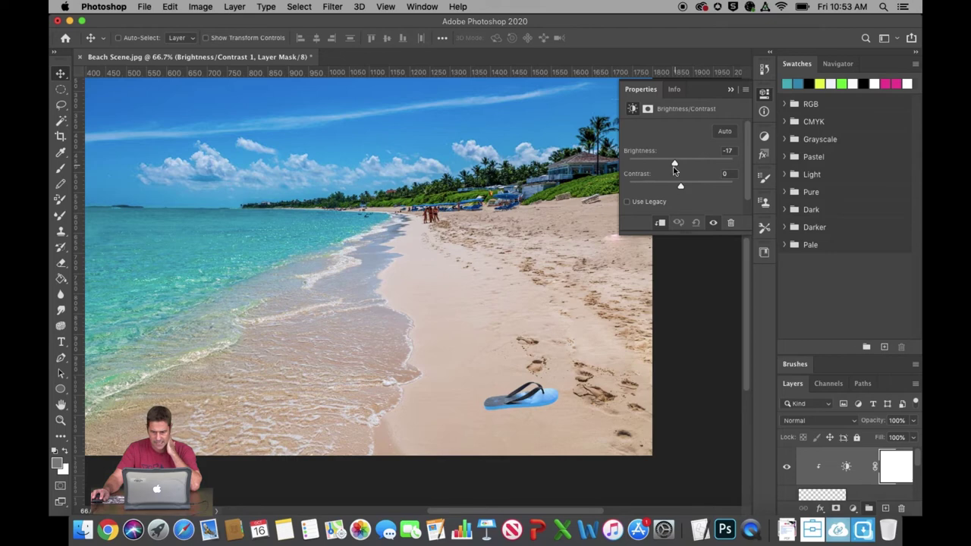
{"action": "left_click_drag", "start_coordinate": [681, 187], "coordinate": [676, 192]}
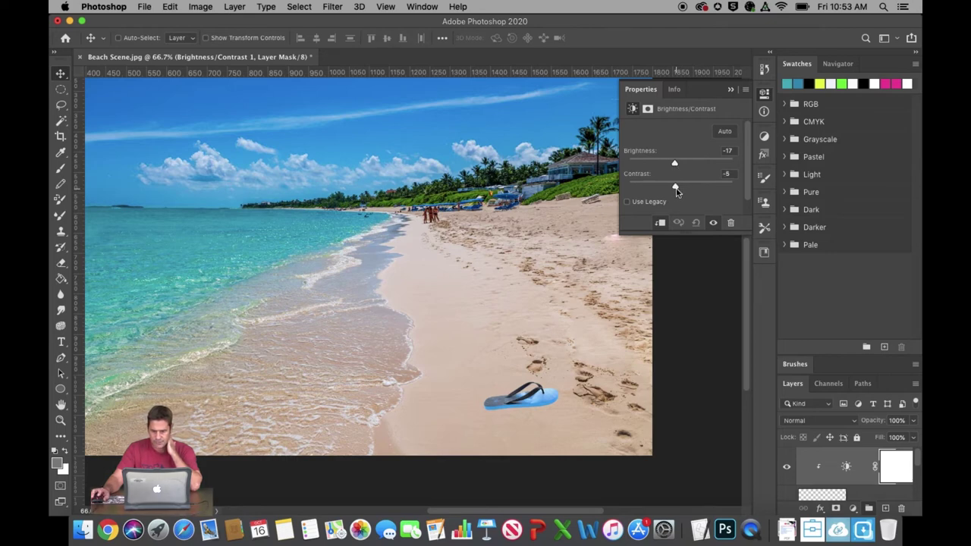
{"action": "left_click", "coordinate": [730, 90]}
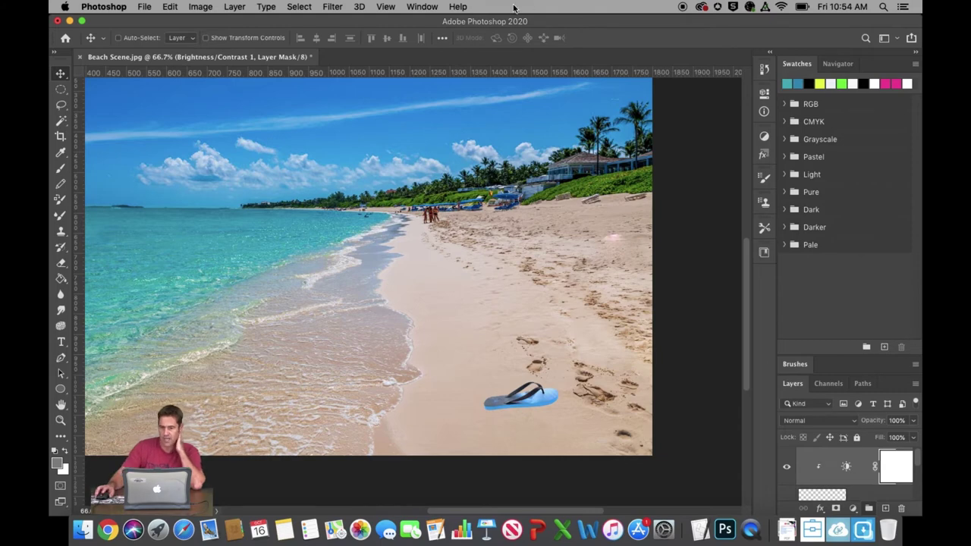
{"action": "left_click", "coordinate": [431, 7]}
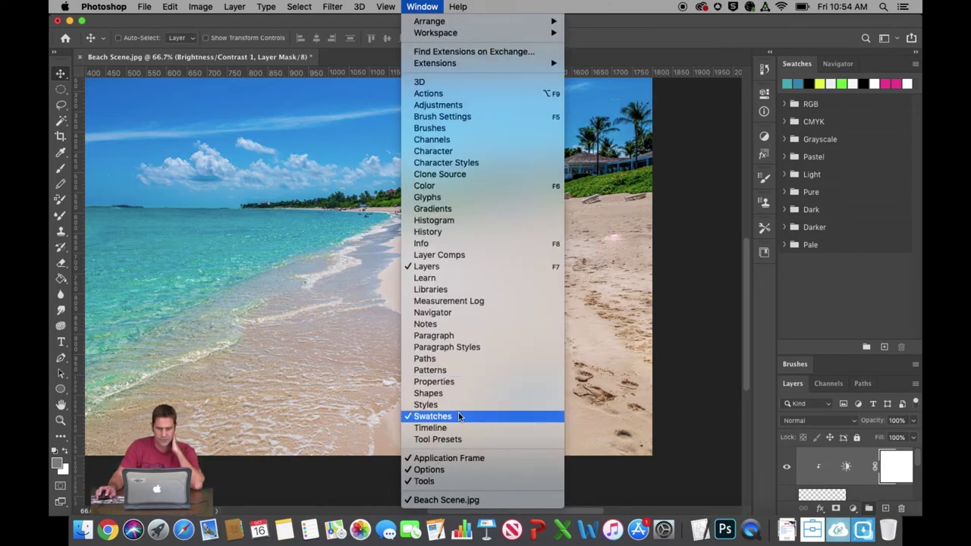
{"action": "left_click", "coordinate": [437, 416]}
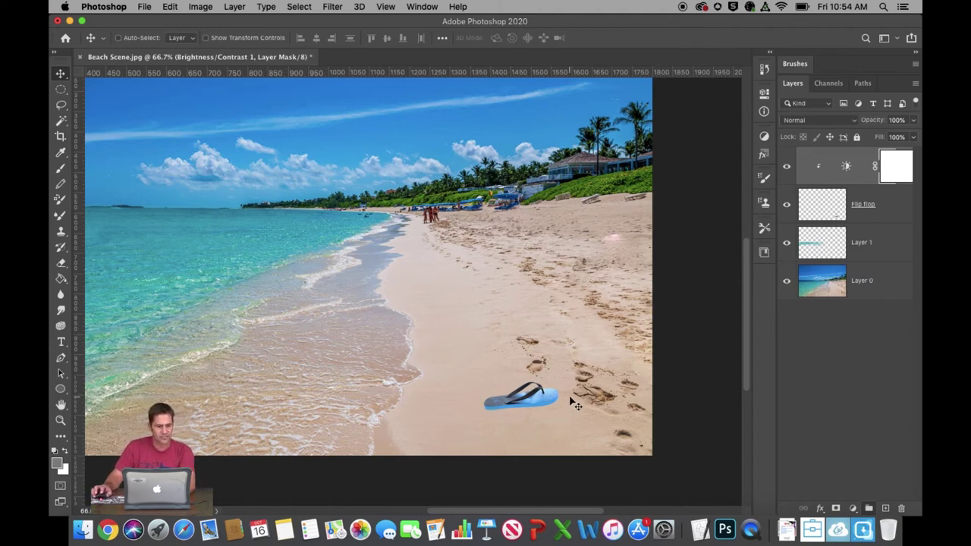
- Set the Smudge tool to a Soft Round brush of 25 px and select the Flip flop layer
{"action": "left_click", "coordinate": [63, 311]}
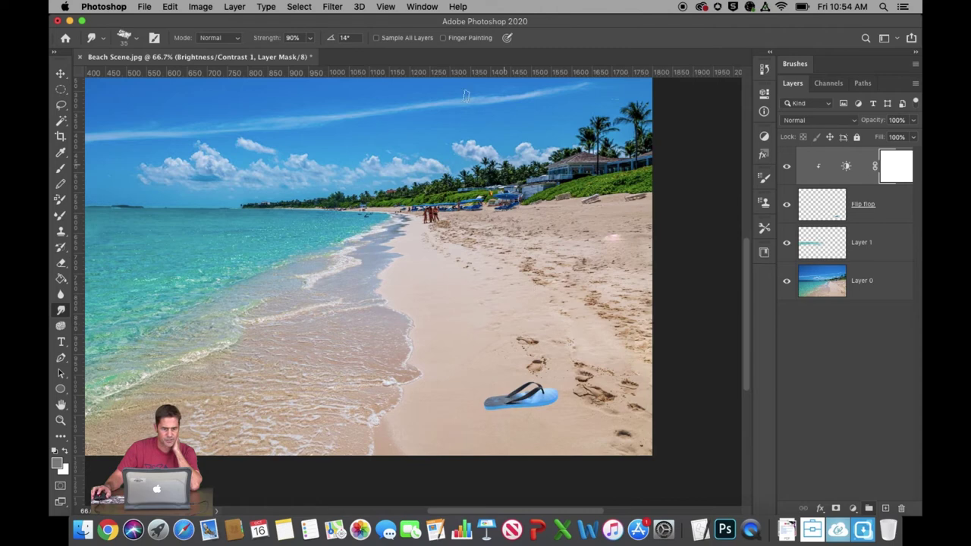
{"action": "left_click", "coordinate": [134, 40]}
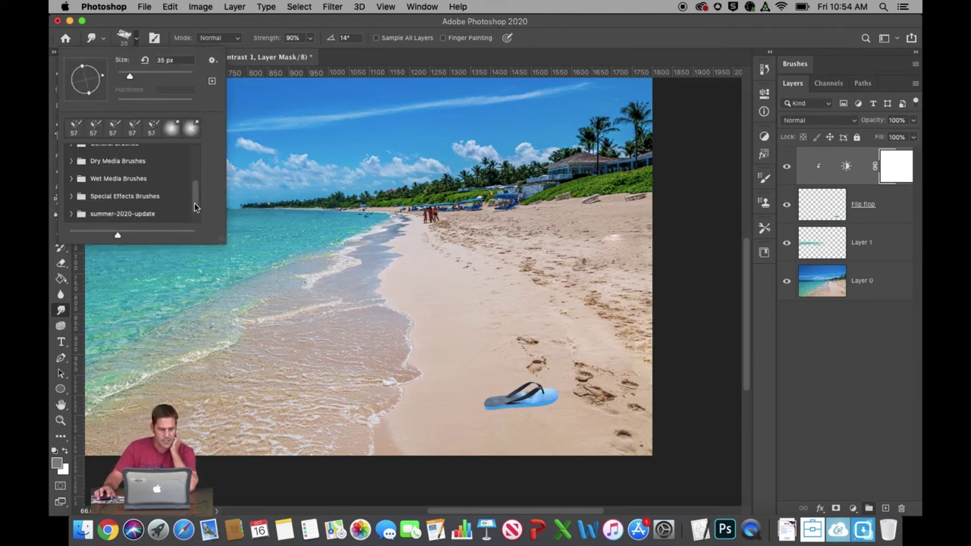
{"action": "left_click_drag", "start_coordinate": [194, 204], "coordinate": [204, 131]}
{"action": "left_click", "coordinate": [70, 153]}
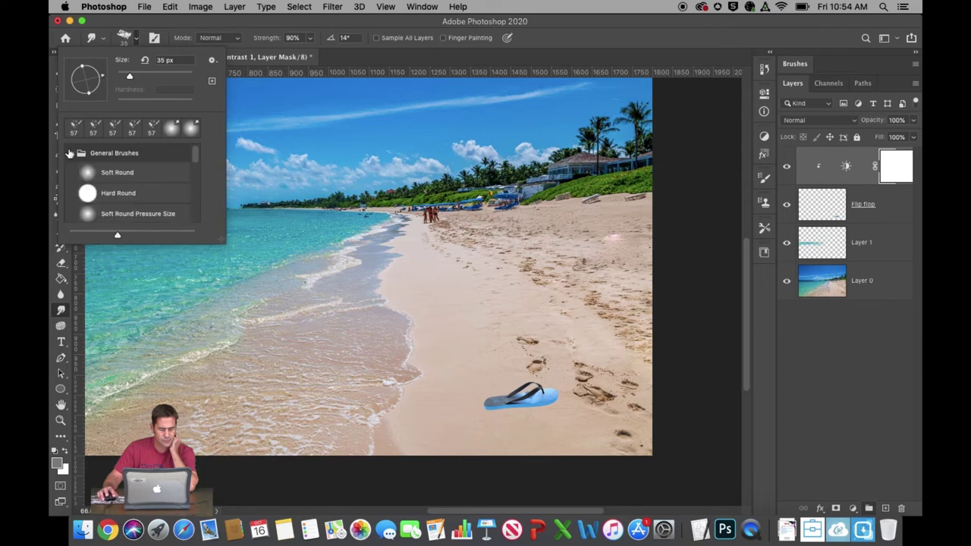
{"action": "left_click", "coordinate": [87, 176]}
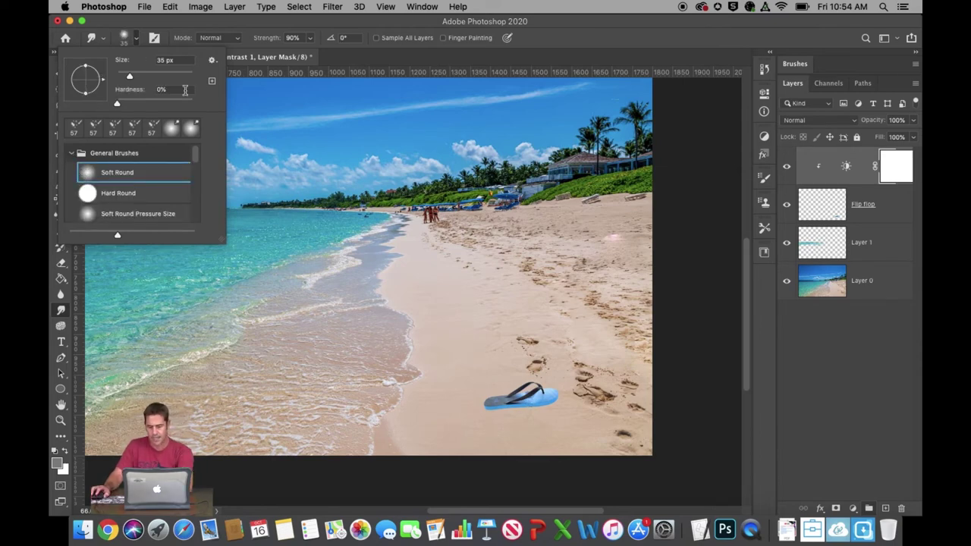
{"action": "left_click", "coordinate": [188, 59]}
{"action": "left_click_drag", "start_coordinate": [113, 61], "coordinate": [108, 61]}
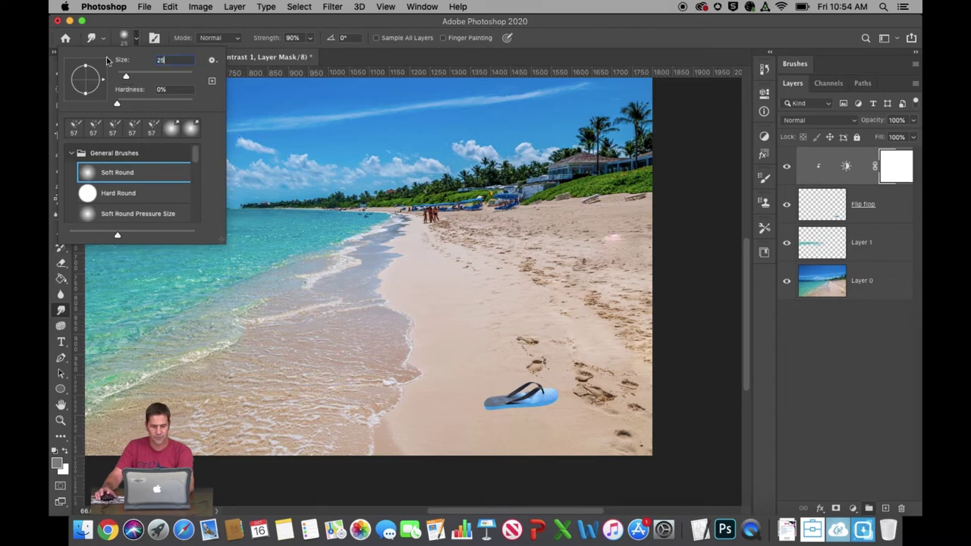
{"action": "key", "text": "Return"}
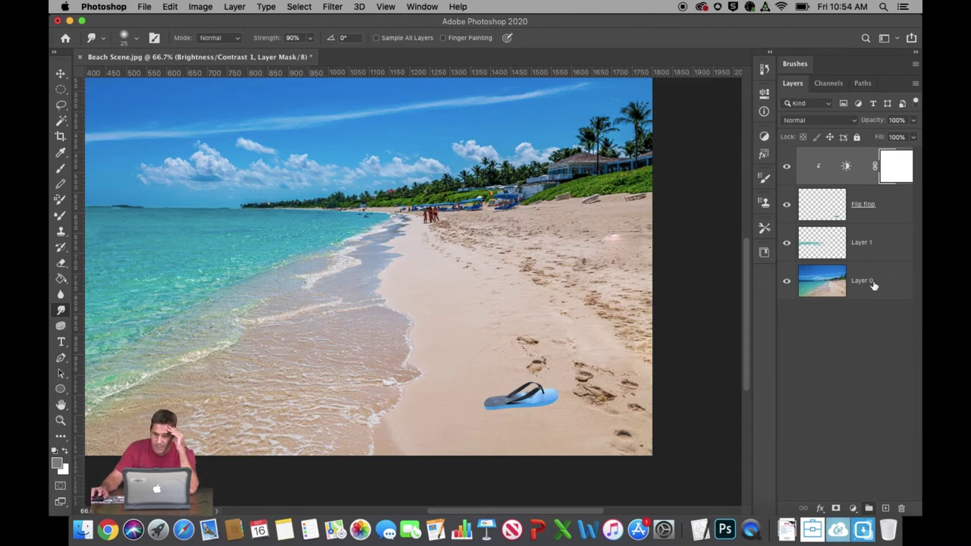
{"action": "left_click", "coordinate": [863, 212]}
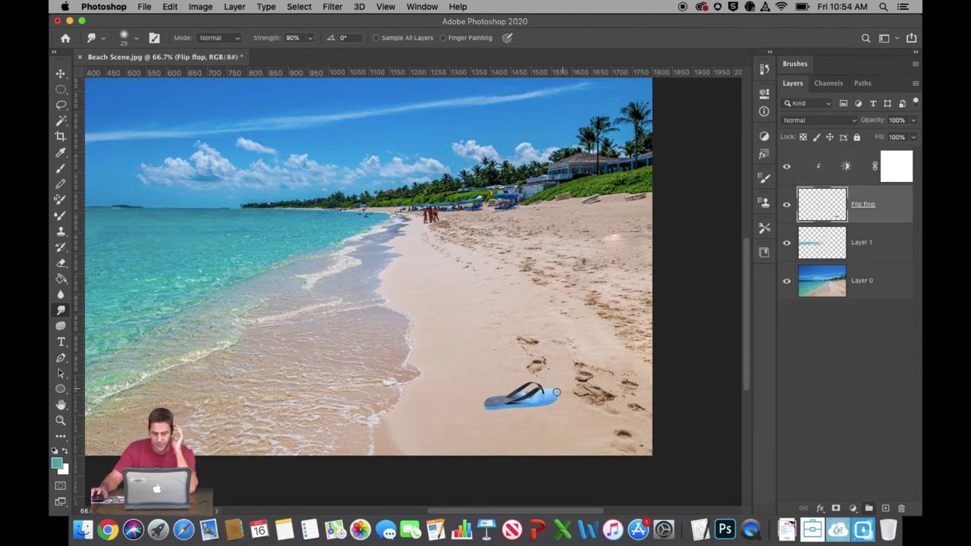
{"action": "mouse_move", "coordinate": [489, 410]}
{"action": "left_mouse_down"}
{"action": "mouse_move", "coordinate": [560, 394]}
{"action": "mouse_move", "coordinate": [547, 404]}
{"action": "left_mouse_up"}
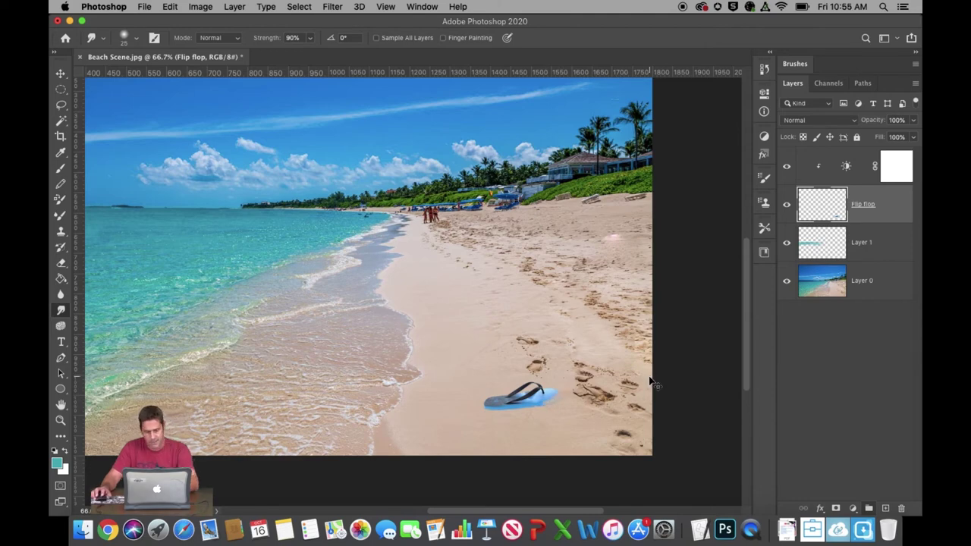
{"action": "key", "text": "super+z"}
{"action": "key", "text": "super+z"}
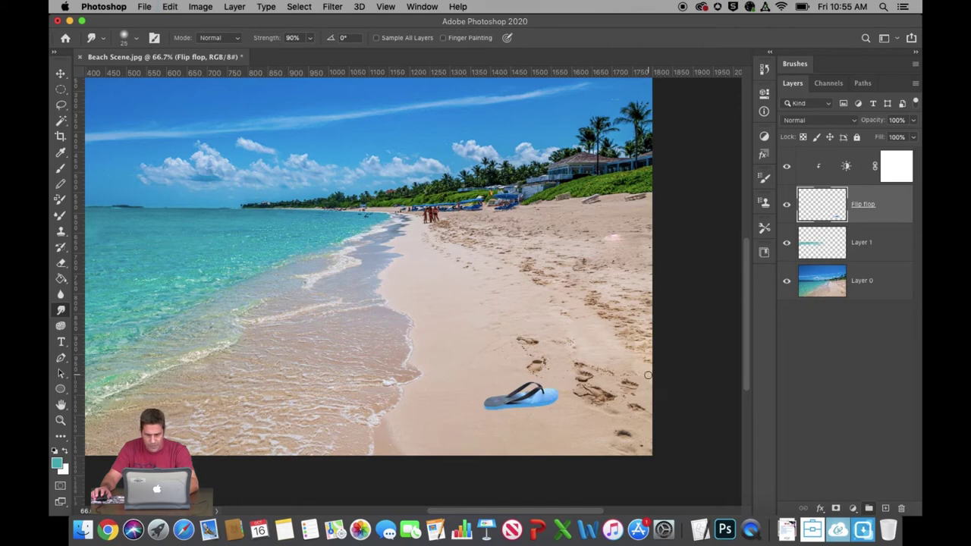
- Smudge the flip flop's lower edge along the sand at close range to soften it, and check the result on the whole photo
{"action": "key", "text": "super+equal"}
{"action": "key", "text": "super+equal"}
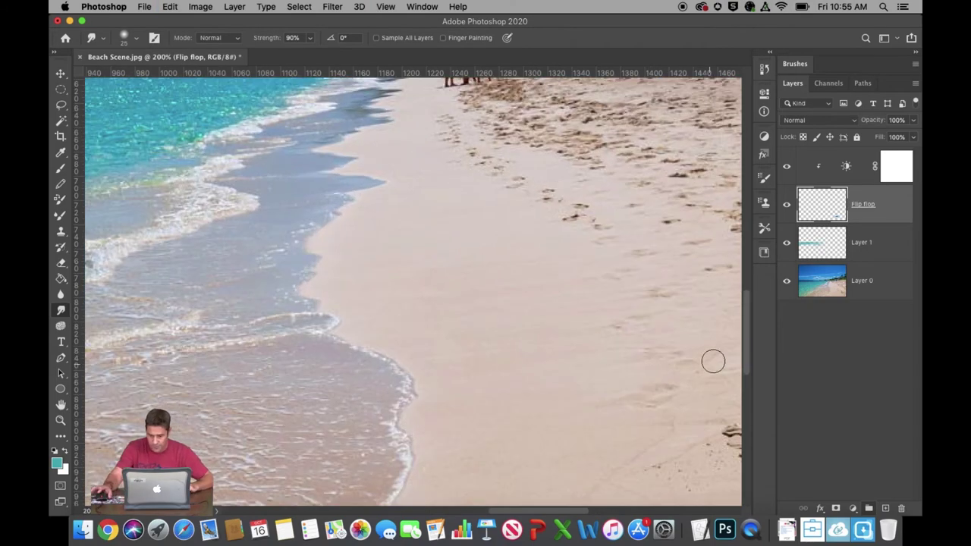
{"action": "left_click_drag", "start_coordinate": [745, 336], "coordinate": [744, 383]}
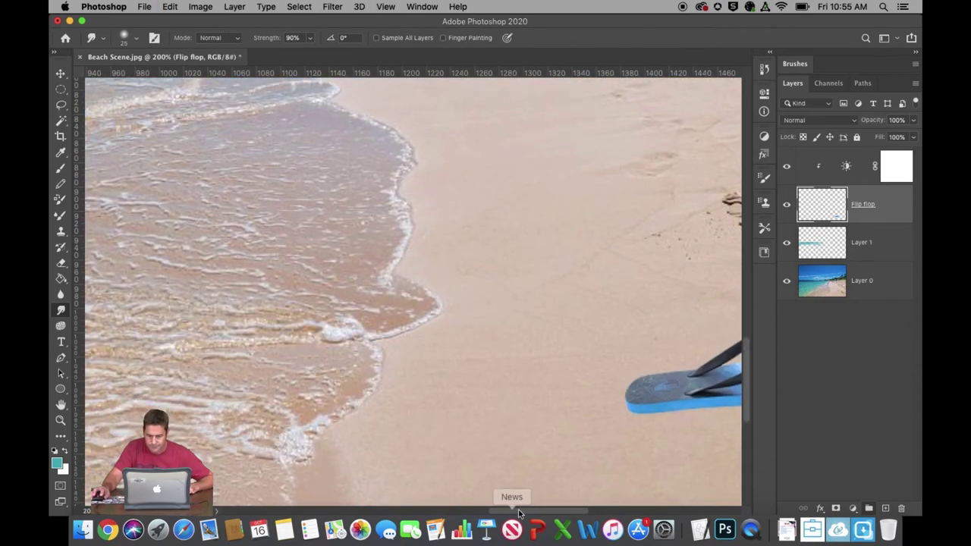
{"action": "left_click_drag", "start_coordinate": [529, 510], "coordinate": [554, 510]}
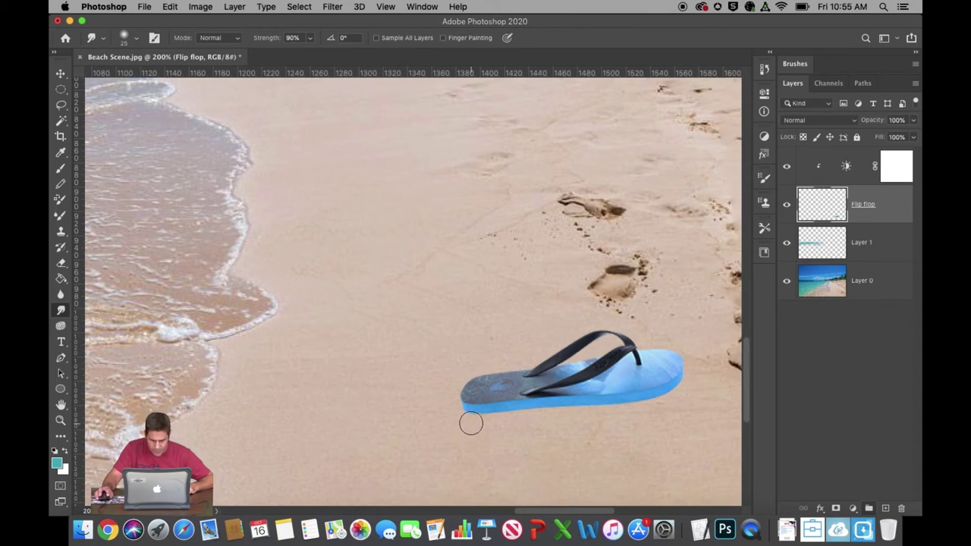
{"action": "mouse_move", "coordinate": [471, 418]}
{"action": "left_mouse_down"}
{"action": "mouse_move", "coordinate": [649, 399]}
{"action": "mouse_move", "coordinate": [635, 417]}
{"action": "mouse_move", "coordinate": [625, 411]}
{"action": "mouse_move", "coordinate": [664, 403]}
{"action": "mouse_move", "coordinate": [686, 382]}
{"action": "mouse_move", "coordinate": [627, 407]}
{"action": "left_mouse_up"}
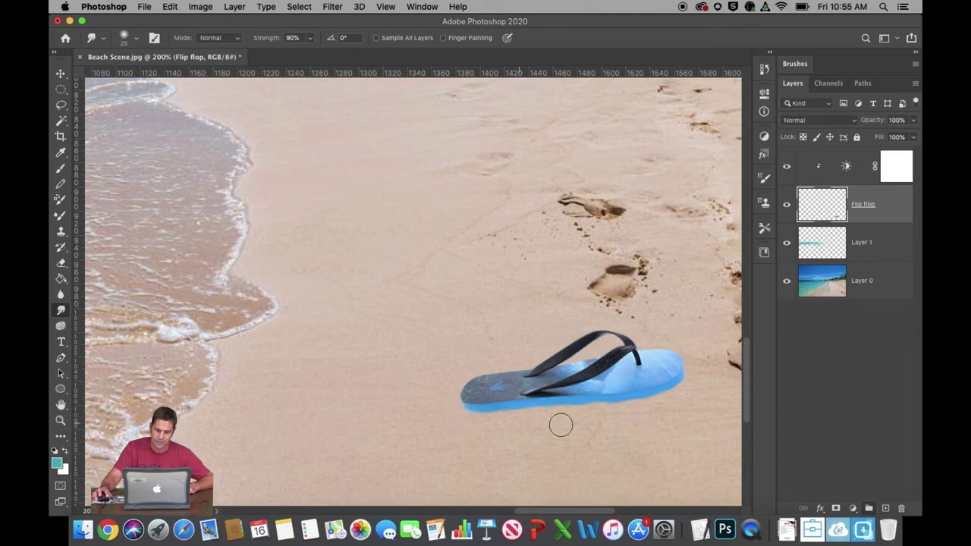
{"action": "key", "text": "super+minus"}
{"action": "key", "text": "super+minus"}
{"action": "key", "text": "super+minus"}
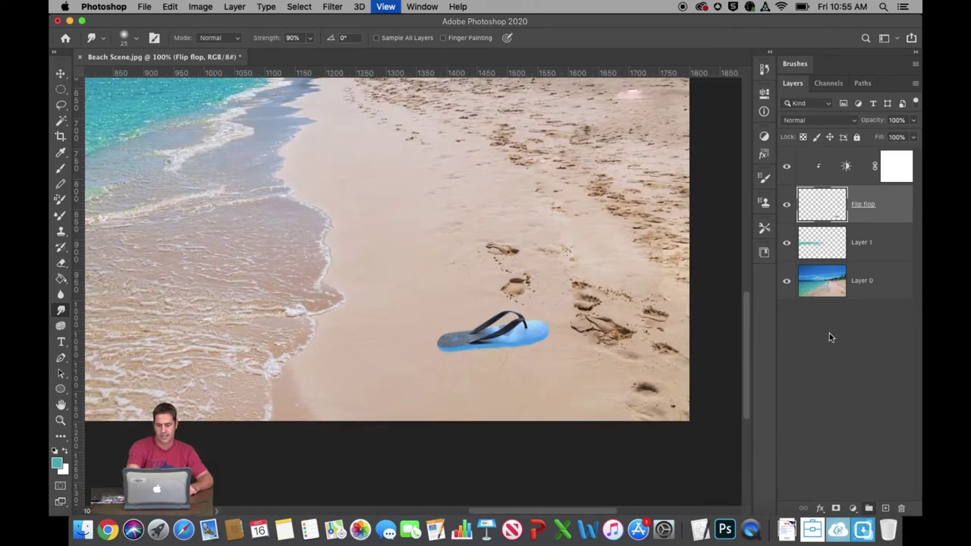
{"action": "key", "text": "super+minus"}
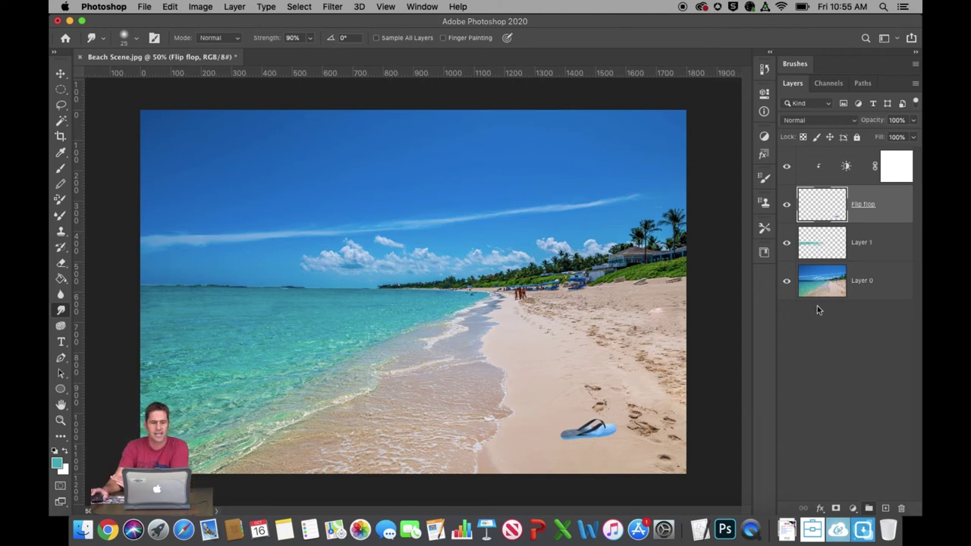
- Place Vampire Crab.jpg as an embedded image at its default size above the flip flop
{"action": "left_click", "coordinate": [144, 7]}
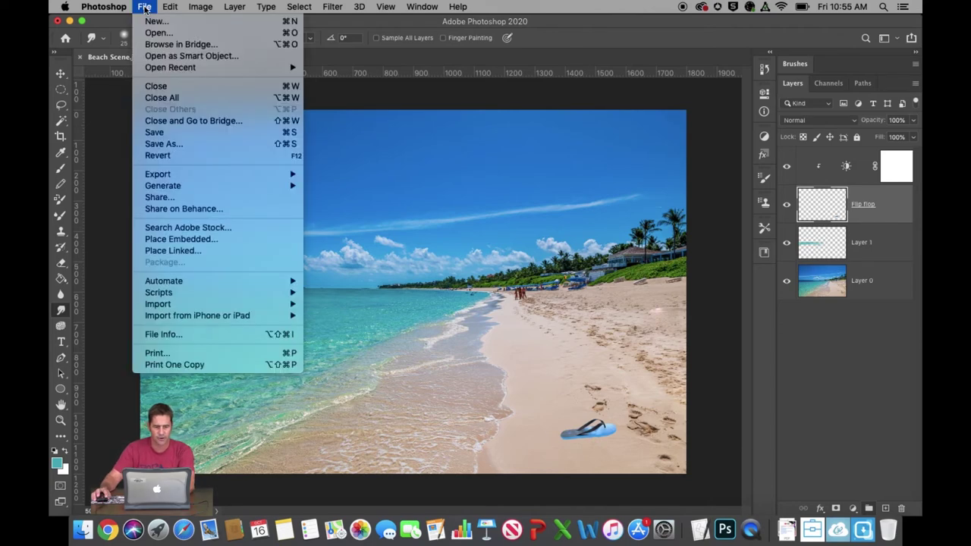
{"action": "left_click", "coordinate": [212, 241]}
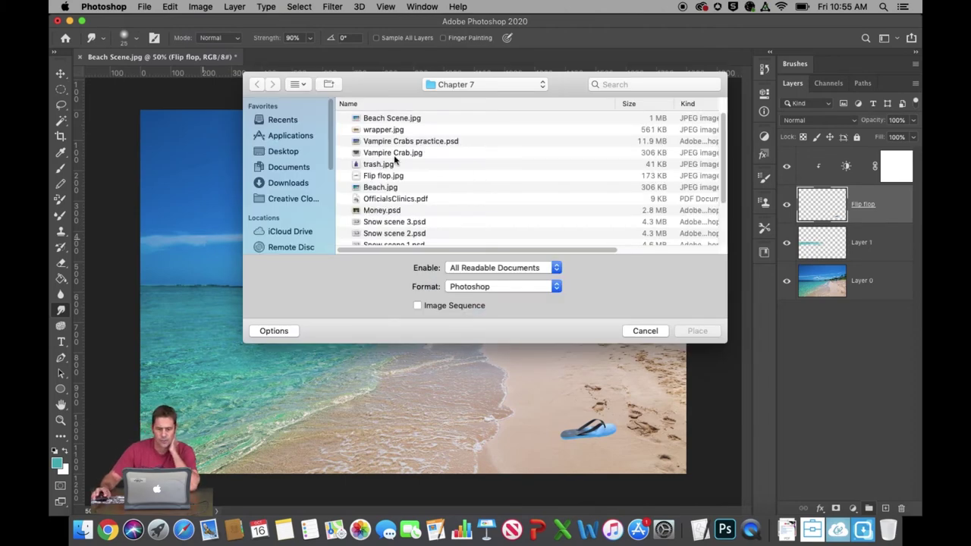
{"action": "double_click", "coordinate": [392, 154]}
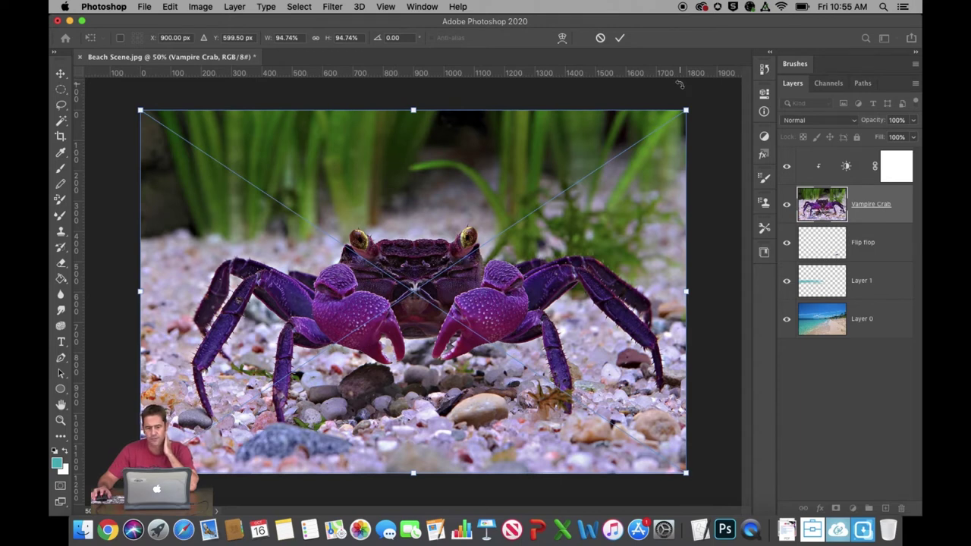
{"action": "left_click", "coordinate": [620, 40]}
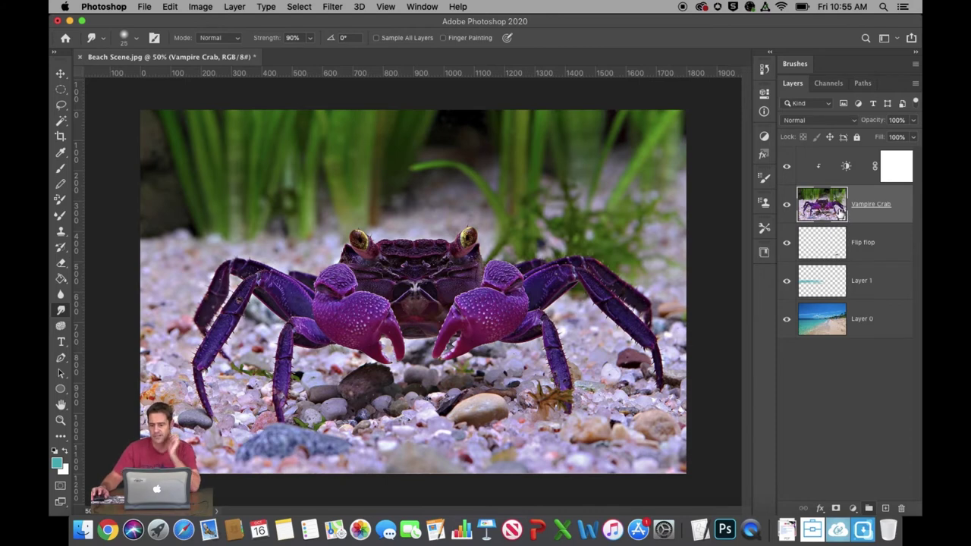
- Rasterize the Vampire Crab layer
{"action": "right_click", "coordinate": [841, 213]}
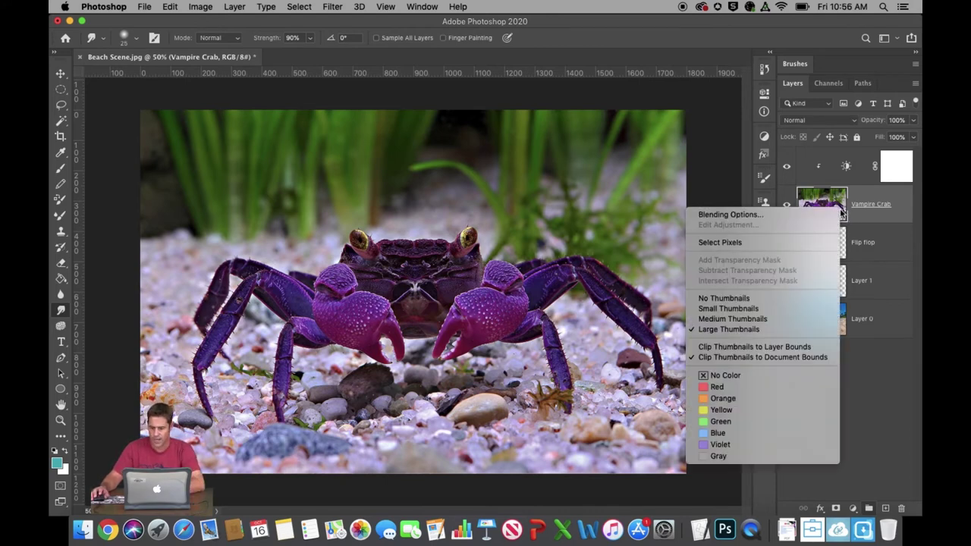
{"action": "right_click", "coordinate": [880, 211]}
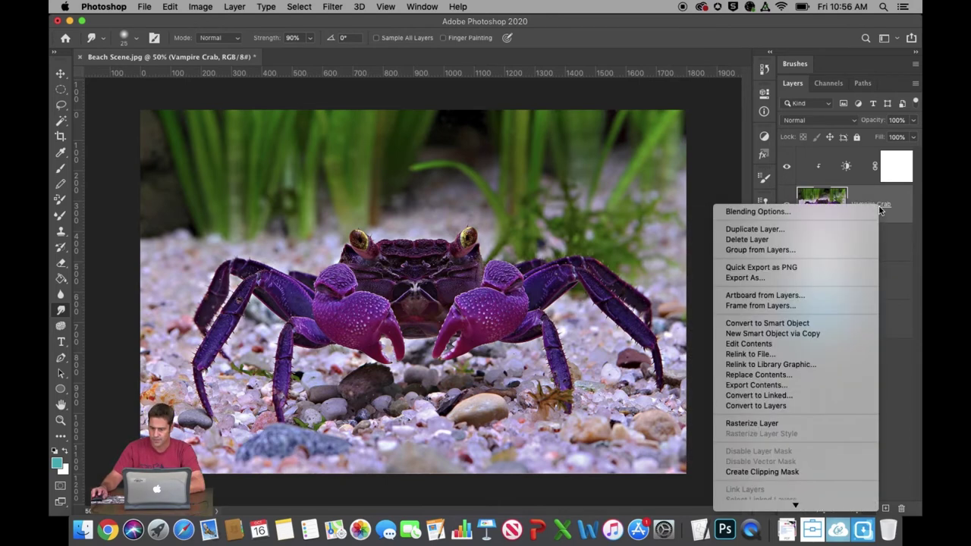
{"action": "left_click", "coordinate": [795, 423]}
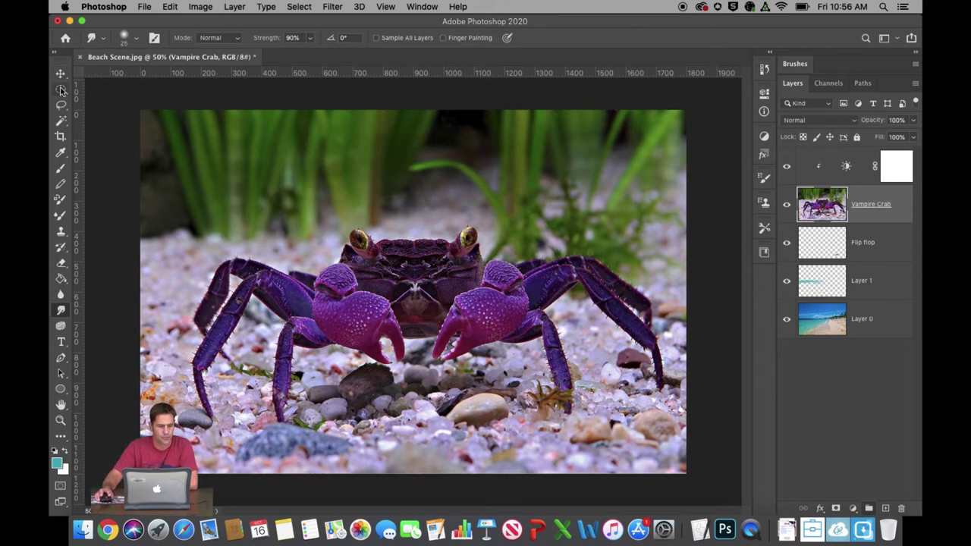
- Switch to the Quick Selection tool in its add-to-selection mode, leaving the brush options as they are
{"action": "left_click", "coordinate": [63, 122]}
{"action": "left_click", "coordinate": [62, 123]}
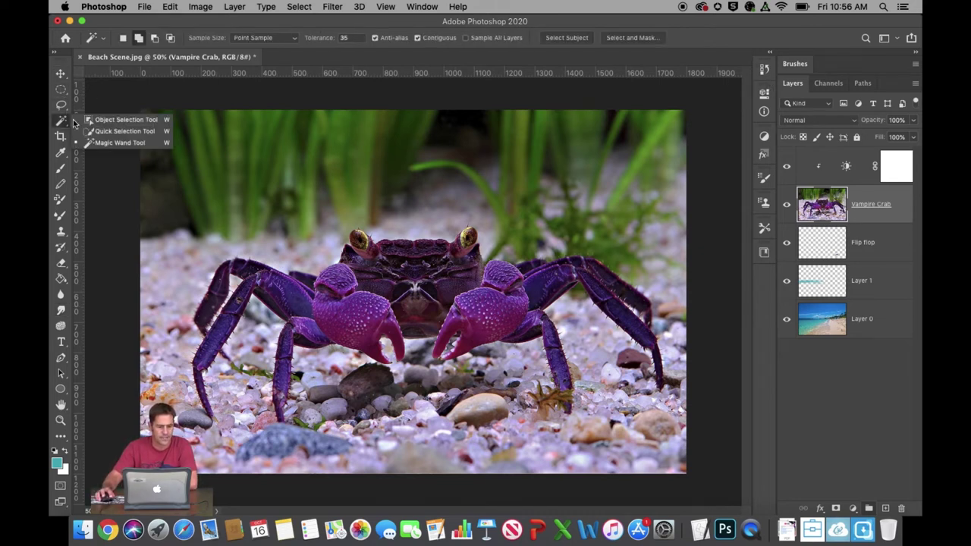
{"action": "left_click", "coordinate": [114, 132]}
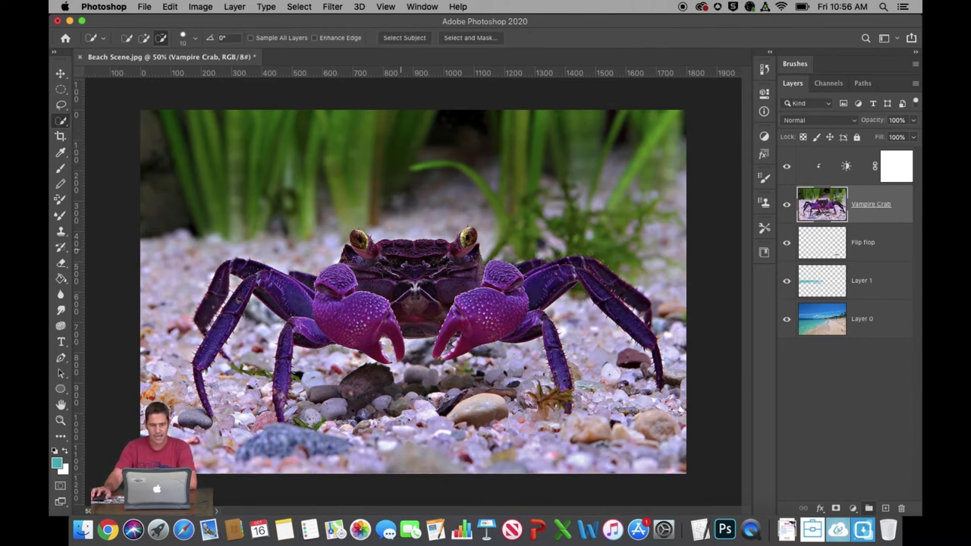
{"action": "left_click", "coordinate": [144, 38]}
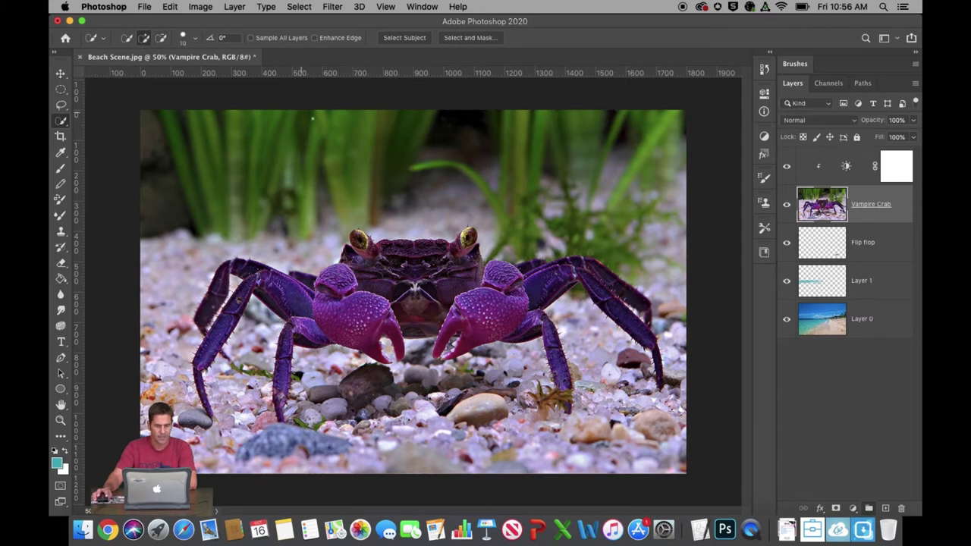
{"action": "left_click", "coordinate": [188, 36]}
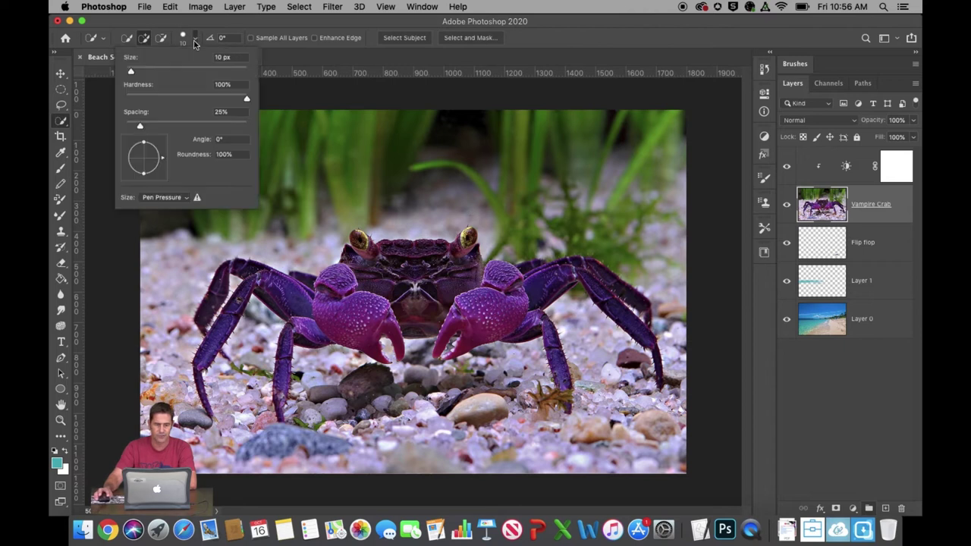
{"action": "left_click", "coordinate": [513, 50]}
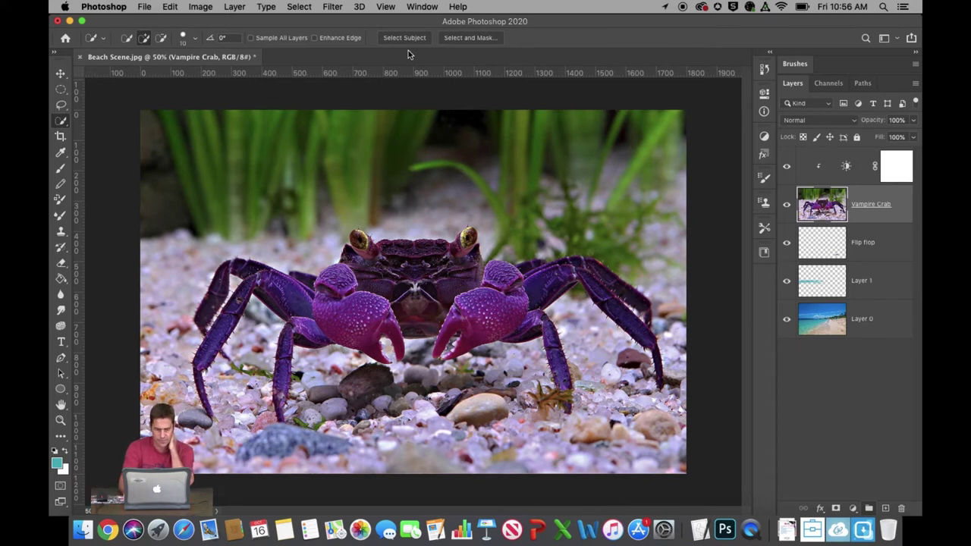
- Enlarge the Quick Selection brush to 80 px and select the crab's body, claws, eyes and upper legs
{"action": "key", "text": "bracketright"}
{"action": "key", "text": "bracketright"}
{"action": "key", "text": "bracketright"}
{"action": "key", "text": "bracketright"}
{"action": "key", "text": "bracketright"}
{"action": "key", "text": "bracketright"}
{"action": "key", "text": "bracketright"}
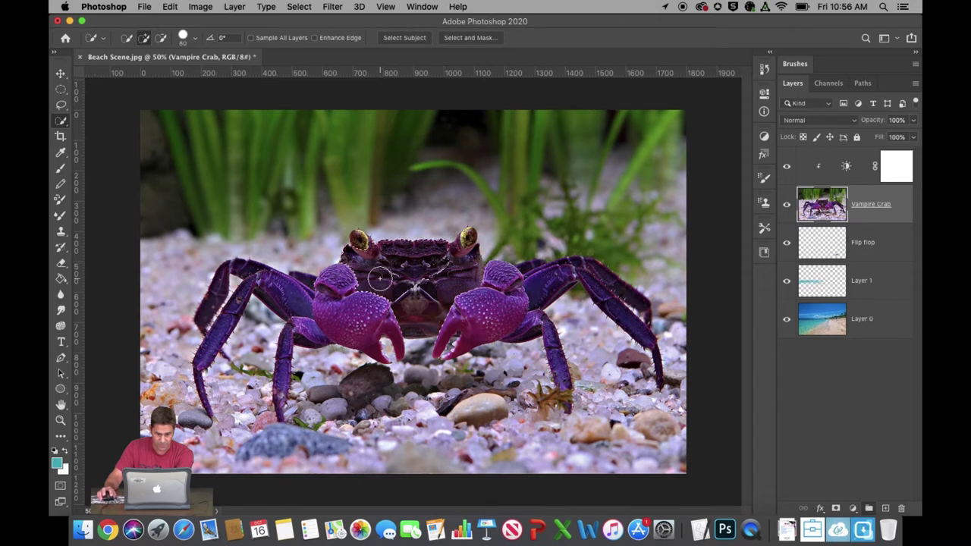
{"action": "mouse_move", "coordinate": [348, 301]}
{"action": "left_mouse_down"}
{"action": "mouse_move", "coordinate": [356, 303]}
{"action": "mouse_move", "coordinate": [301, 290]}
{"action": "left_mouse_up"}
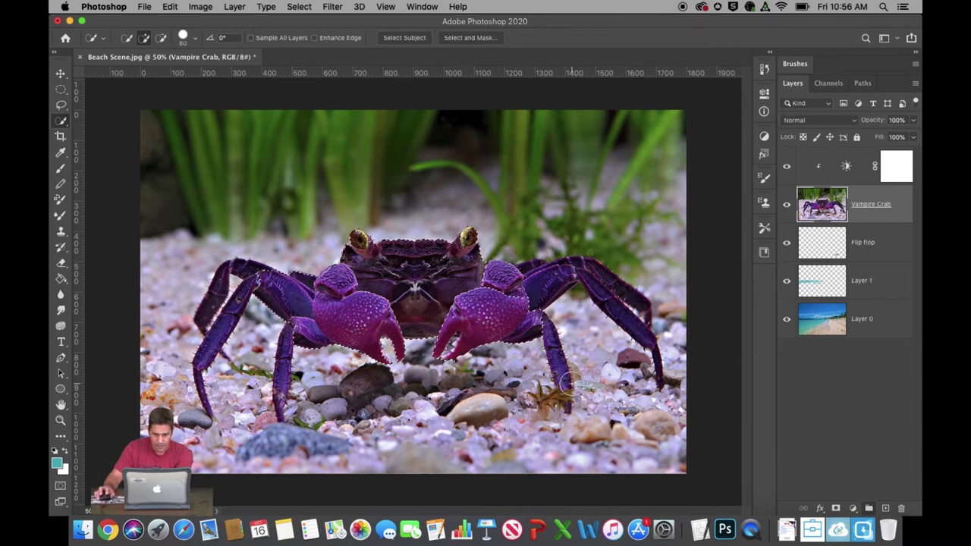
{"action": "left_click", "coordinate": [362, 243]}
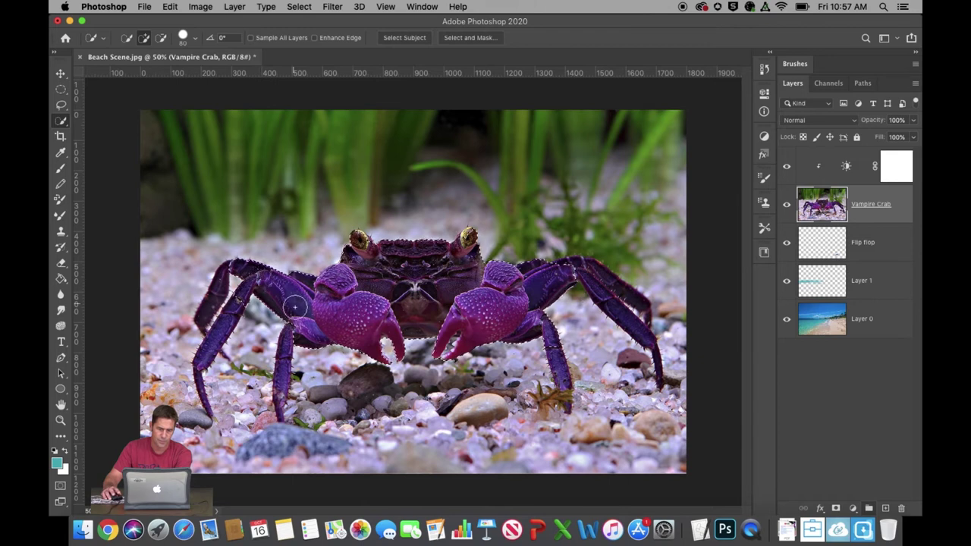
- Add the crab's thin legs to the selection with 40 px and 20 px brushes, and mask the layer to the selection
{"action": "key", "text": "bracketleft"}
{"action": "key", "text": "bracketleft"}
{"action": "key", "text": "bracketleft"}
{"action": "key", "text": "bracketleft"}
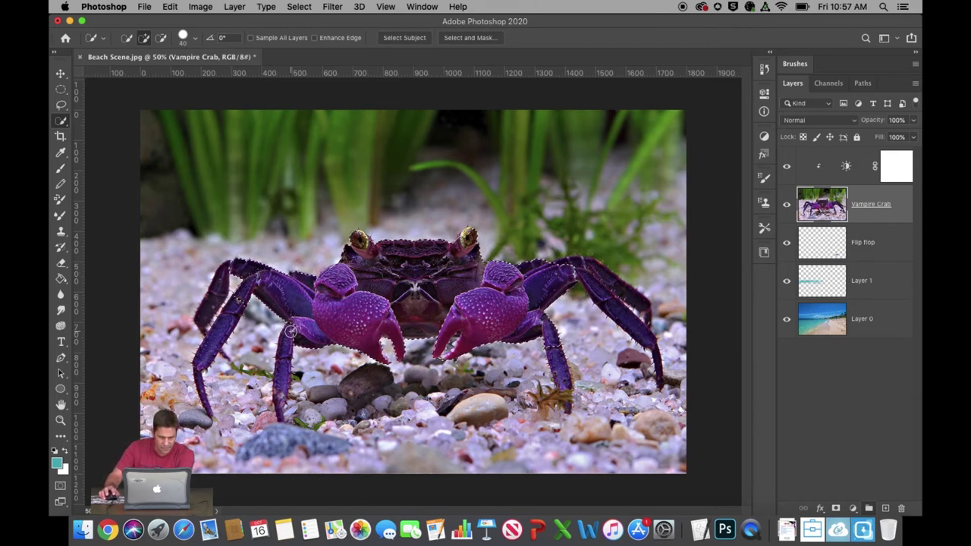
{"action": "left_click_drag", "start_coordinate": [286, 365], "coordinate": [280, 404]}
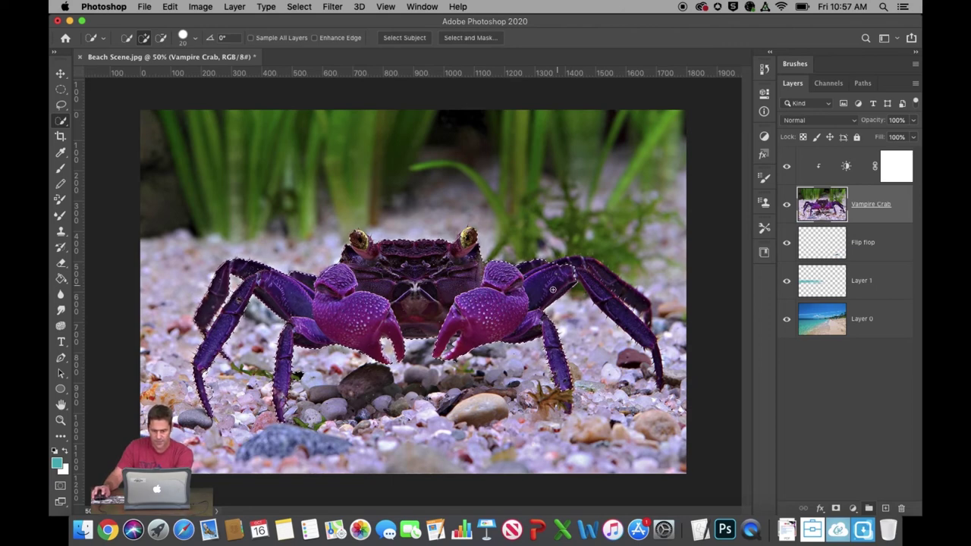
{"action": "mouse_move", "coordinate": [591, 269]}
{"action": "left_mouse_down"}
{"action": "mouse_move", "coordinate": [611, 294]}
{"action": "mouse_move", "coordinate": [588, 287]}
{"action": "mouse_move", "coordinate": [657, 351]}
{"action": "mouse_move", "coordinate": [663, 386]}
{"action": "left_mouse_up"}
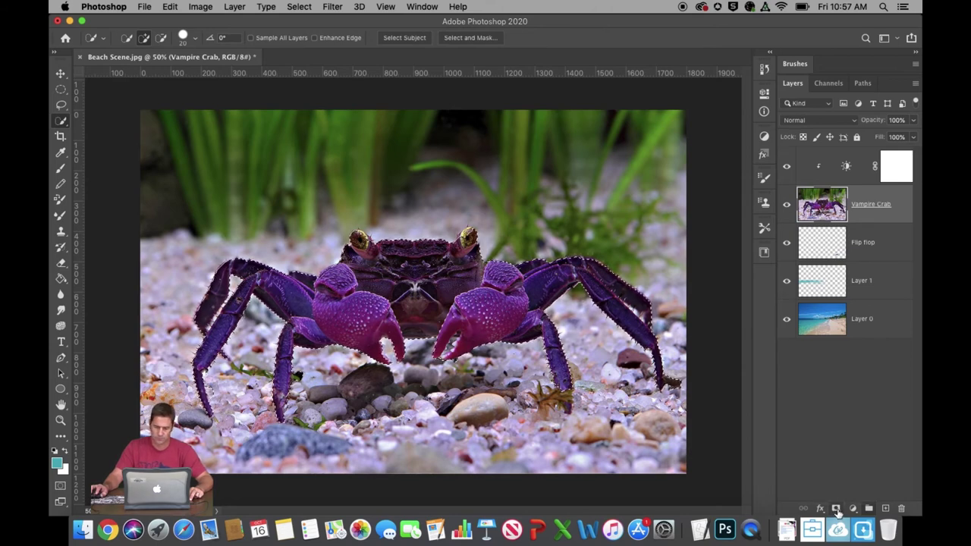
{"action": "left_click", "coordinate": [837, 510]}
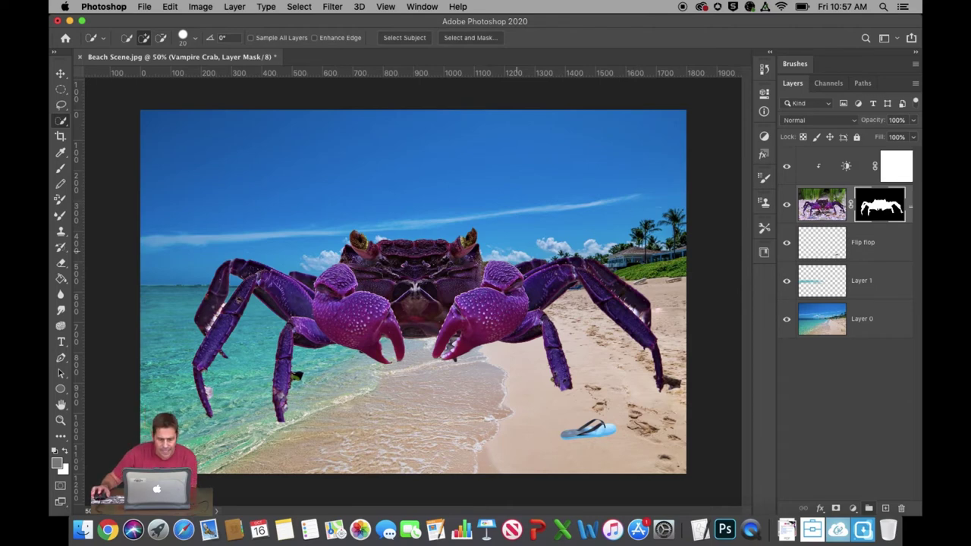
- Set up a white Hard Round brush of 40 px at 100% opacity for painting on the crab's layer mask
{"action": "key", "text": "super+plus"}
{"action": "key", "text": "super+plus"}
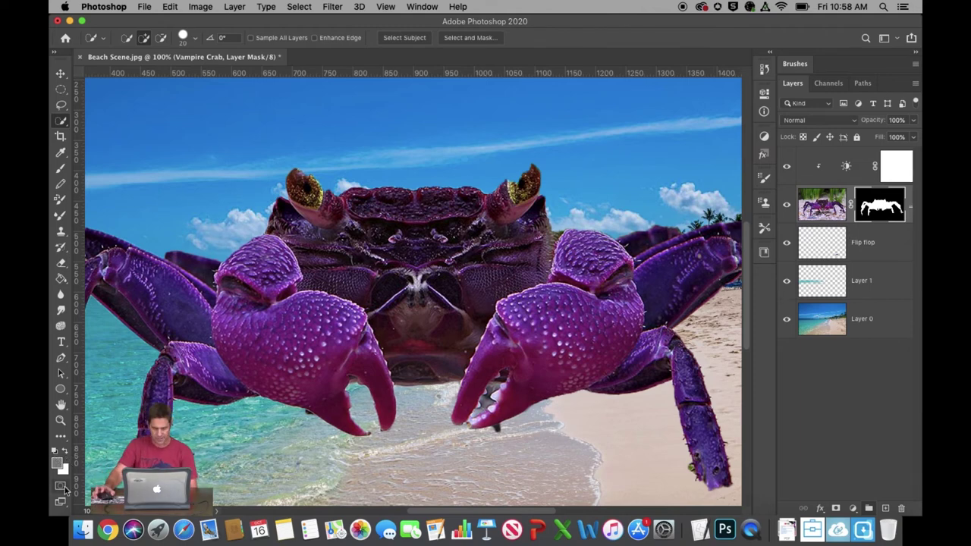
{"action": "left_click", "coordinate": [56, 451]}
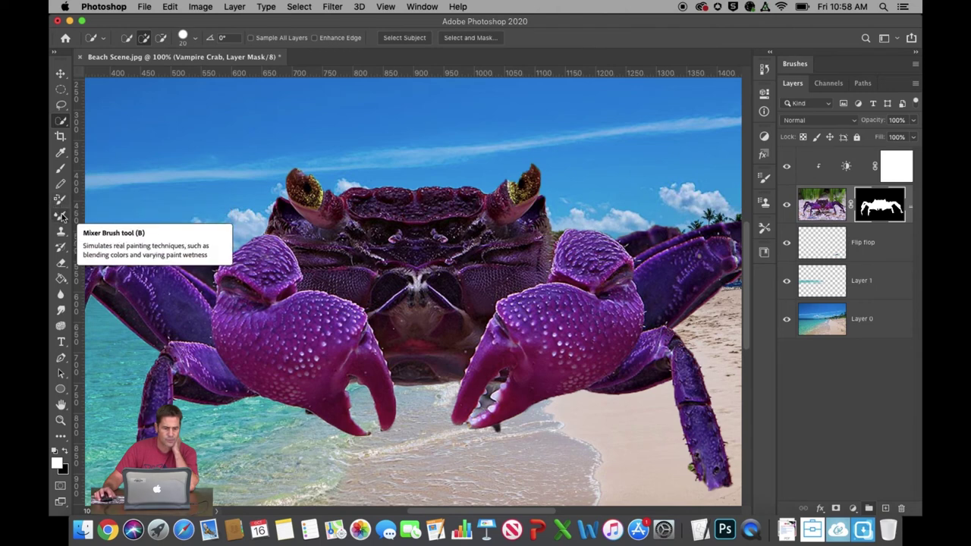
{"action": "left_click", "coordinate": [61, 168]}
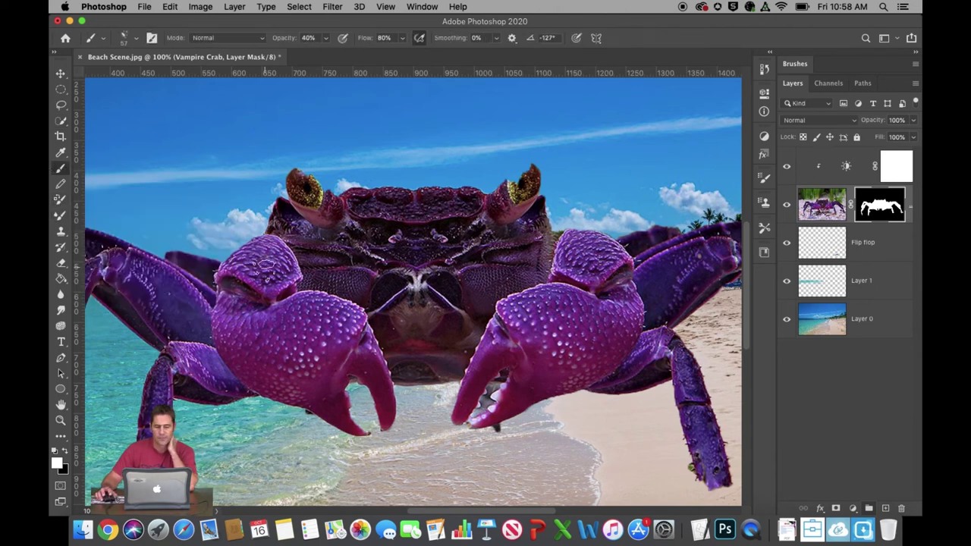
{"action": "left_click", "coordinate": [138, 38]}
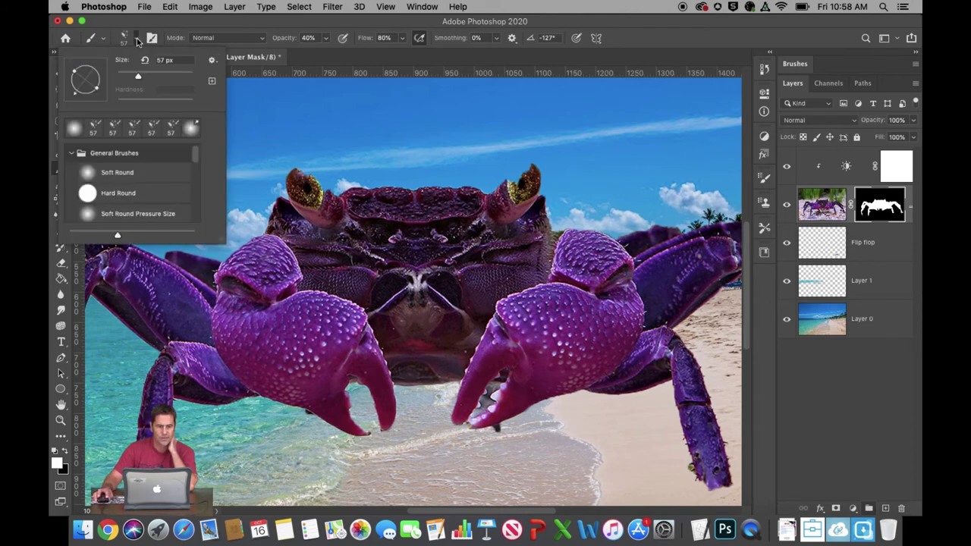
{"action": "left_click", "coordinate": [90, 196]}
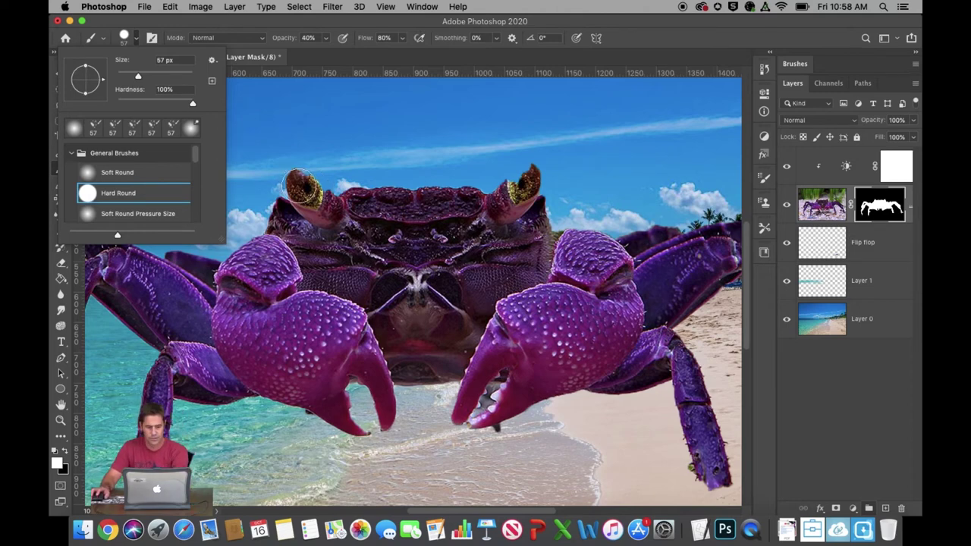
{"action": "key", "text": "Return"}
{"action": "key", "text": "bracketleft"}
{"action": "key", "text": "bracketleft"}
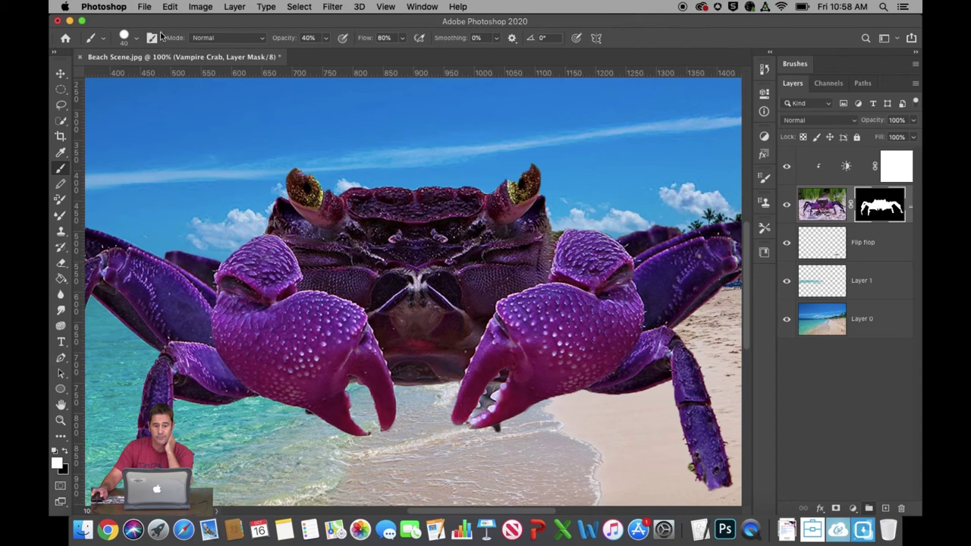
{"action": "left_click", "coordinate": [327, 38]}
{"action": "left_click_drag", "start_coordinate": [325, 57], "coordinate": [425, 64]}
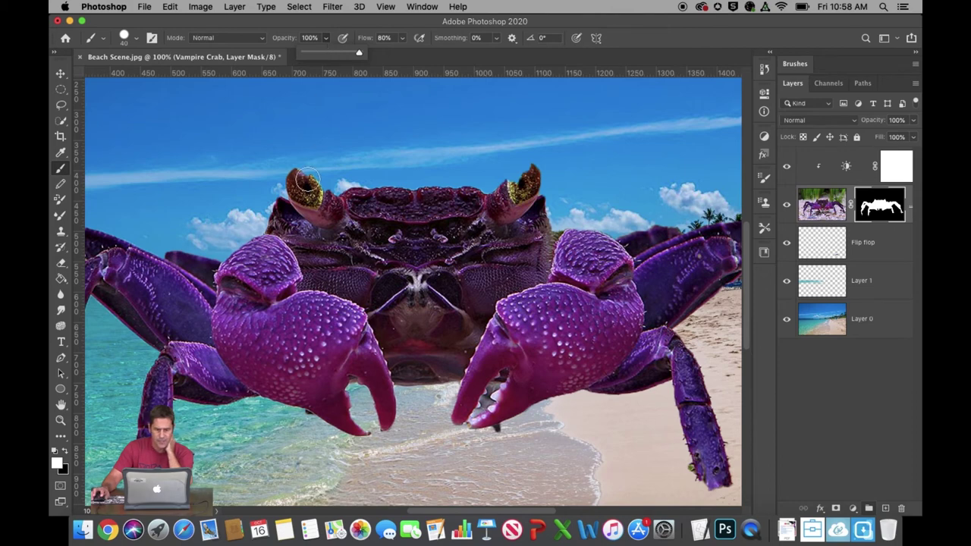
- Paint white on the mask to restore both of the crab's eyes and, with a 10 px brush, the right front leg's tip
{"action": "mouse_move", "coordinate": [301, 184]}
{"action": "left_mouse_down"}
{"action": "mouse_move", "coordinate": [310, 199]}
{"action": "mouse_move", "coordinate": [308, 181]}
{"action": "left_mouse_up"}
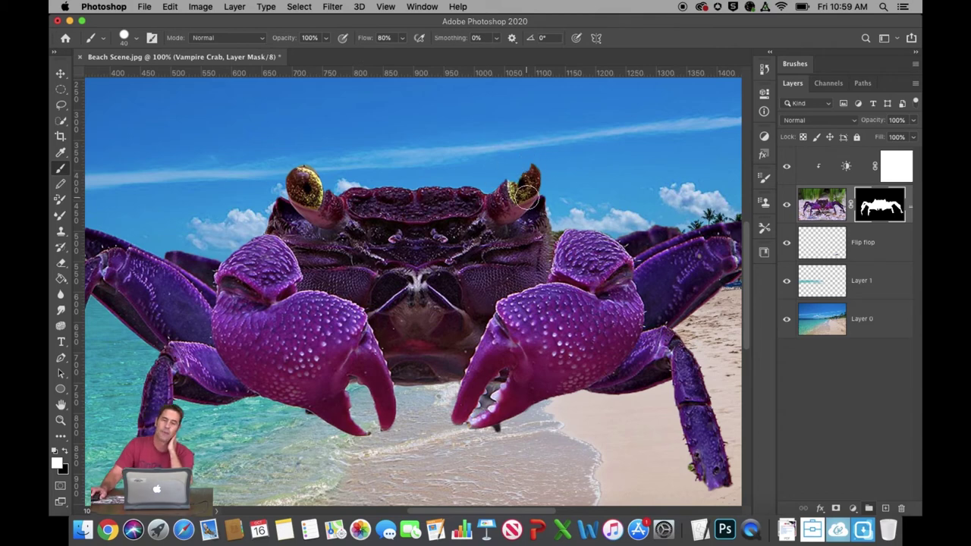
{"action": "left_click_drag", "start_coordinate": [520, 186], "coordinate": [528, 177]}
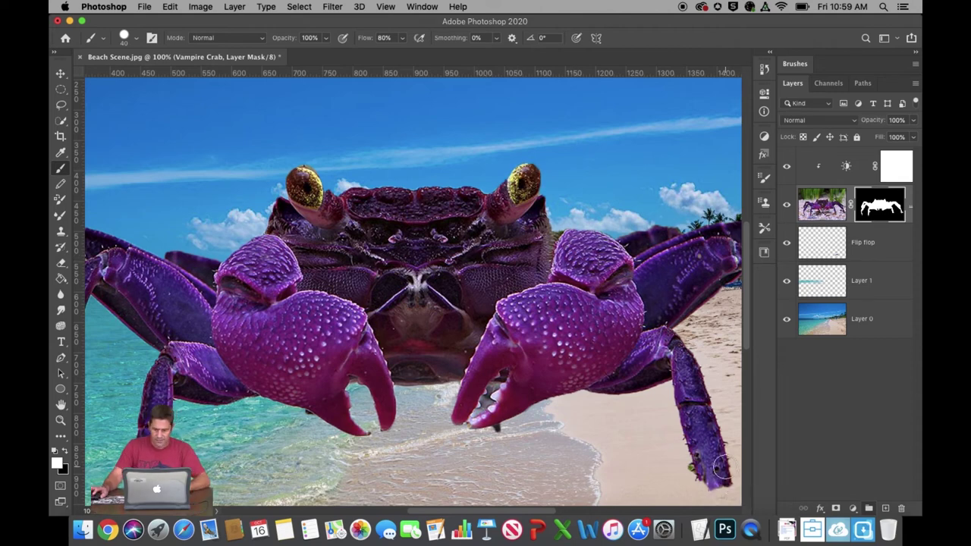
{"action": "key", "text": "super+minus"}
{"action": "mouse_move", "coordinate": [607, 430]}
{"action": "left_mouse_down"}
{"action": "mouse_move", "coordinate": [625, 452]}
{"action": "mouse_move", "coordinate": [616, 430]}
{"action": "mouse_move", "coordinate": [622, 466]}
{"action": "left_mouse_up"}
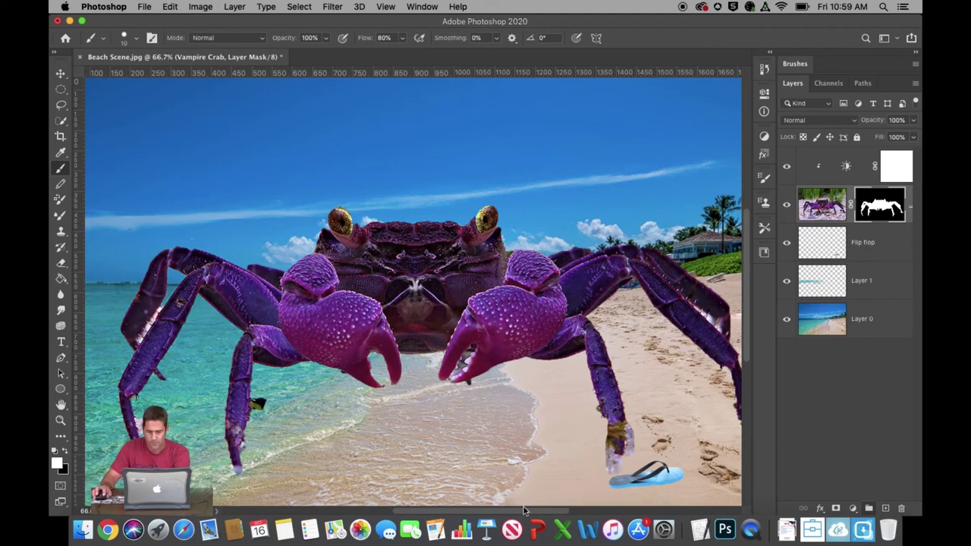
- Paint black on the mask with a 25 px brush to hide background remnants around the tips of the crab's two right legs
{"action": "left_click_drag", "start_coordinate": [519, 510], "coordinate": [543, 516]}
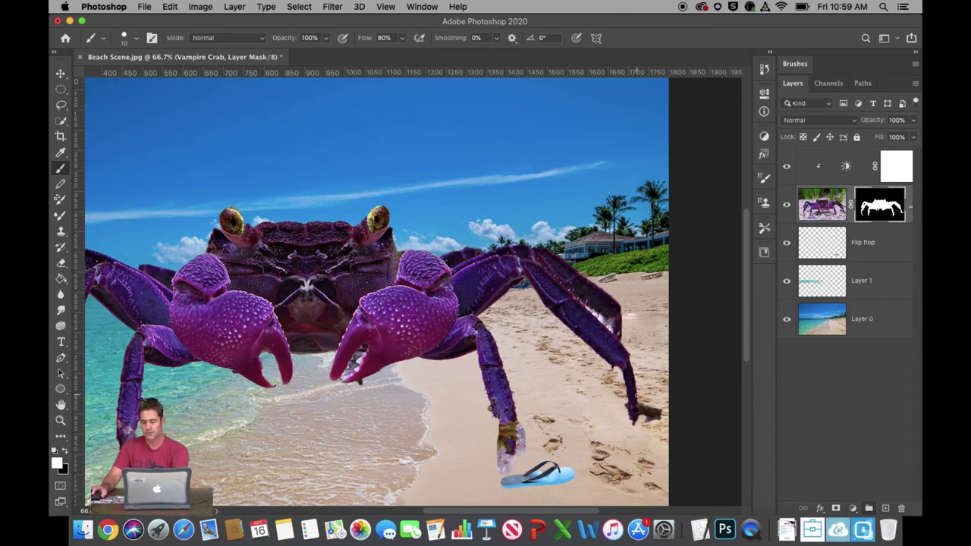
{"action": "left_click", "coordinate": [65, 451]}
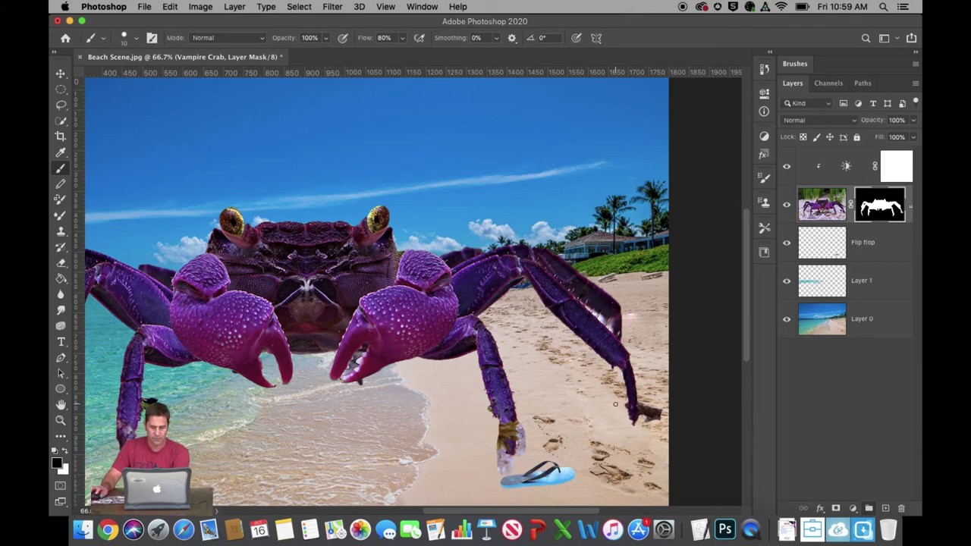
{"action": "key", "text": "]"}
{"action": "key", "text": "]"}
{"action": "left_click_drag", "start_coordinate": [643, 409], "coordinate": [655, 416]}
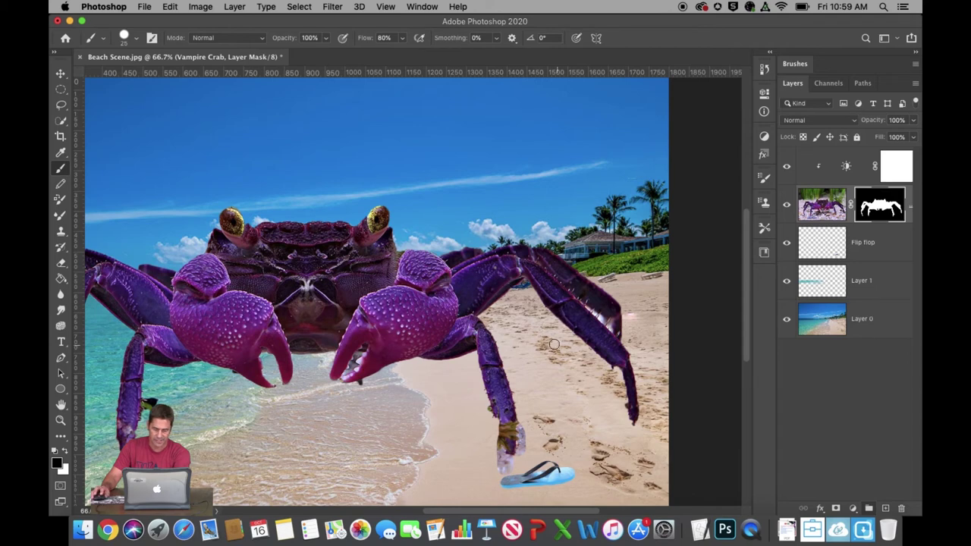
{"action": "mouse_move", "coordinate": [529, 422]}
{"action": "left_mouse_down"}
{"action": "mouse_move", "coordinate": [518, 459]}
{"action": "mouse_move", "coordinate": [507, 464]}
{"action": "mouse_move", "coordinate": [496, 452]}
{"action": "mouse_move", "coordinate": [508, 460]}
{"action": "mouse_move", "coordinate": [501, 470]}
{"action": "left_mouse_up"}
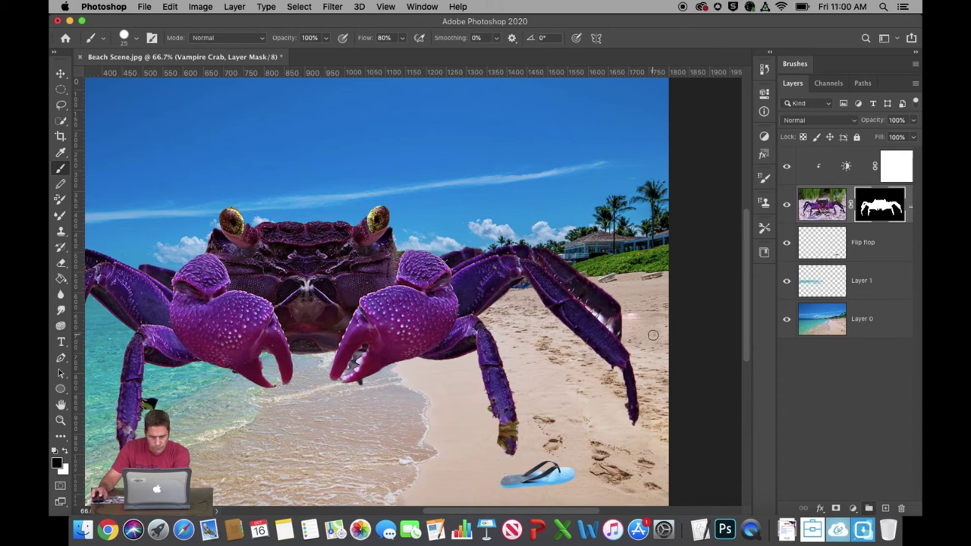
- Change the mask brush to a Soft Round tip of 10 px for fine cleanup of the crab's right legs
{"action": "key", "text": "bracketleft"}
{"action": "key", "text": "bracketleft"}
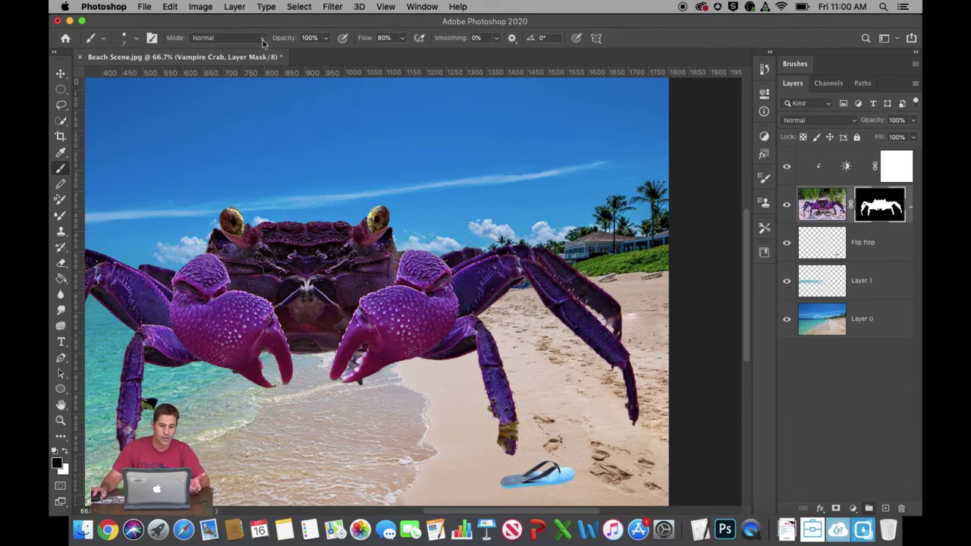
{"action": "left_click", "coordinate": [129, 38]}
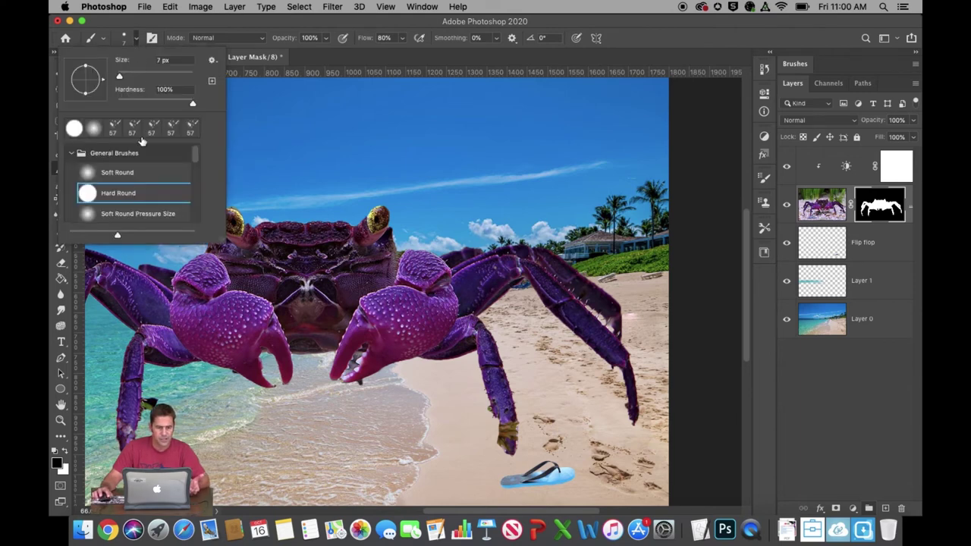
{"action": "left_click", "coordinate": [95, 134]}
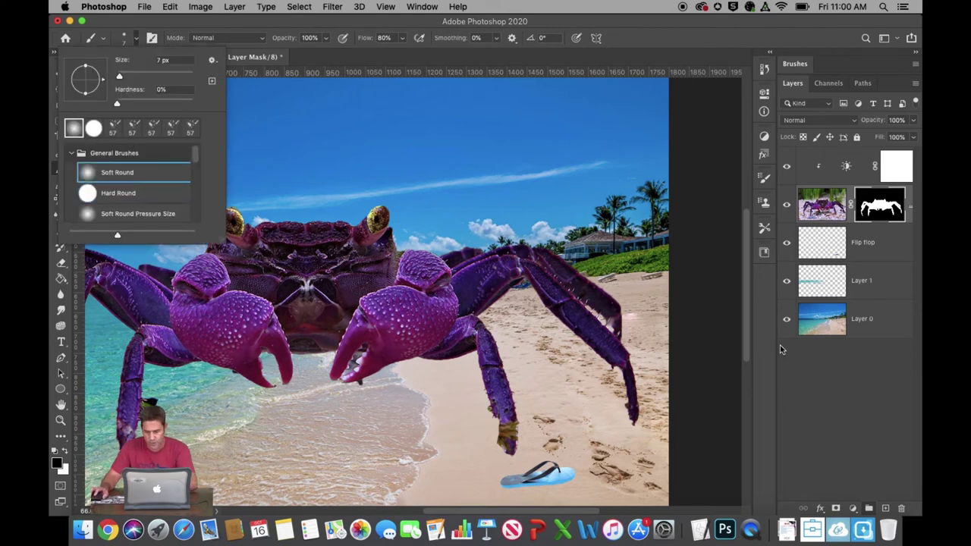
{"action": "left_click", "coordinate": [656, 48]}
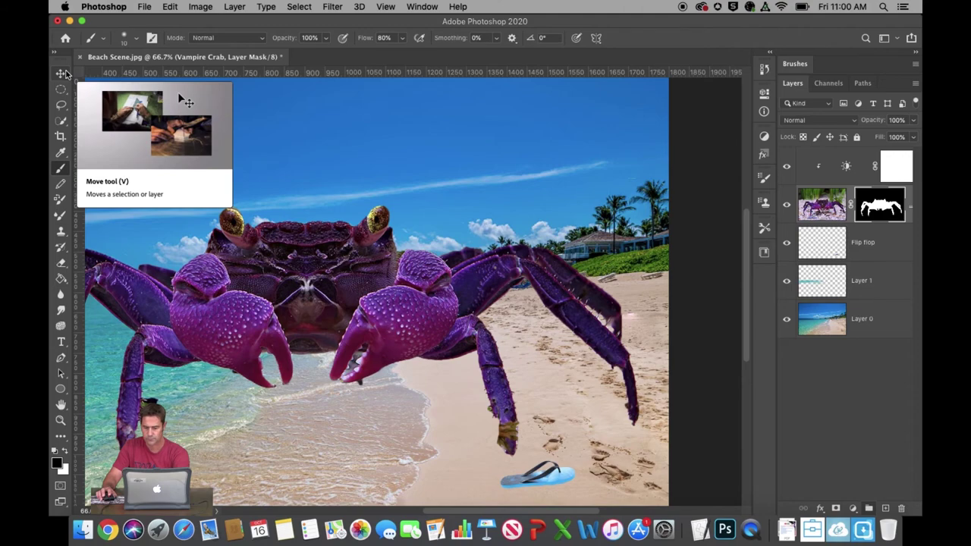
{"action": "key", "text": "super+0"}
{"action": "key", "text": "super+equal"}
{"action": "key", "text": "super+equal"}
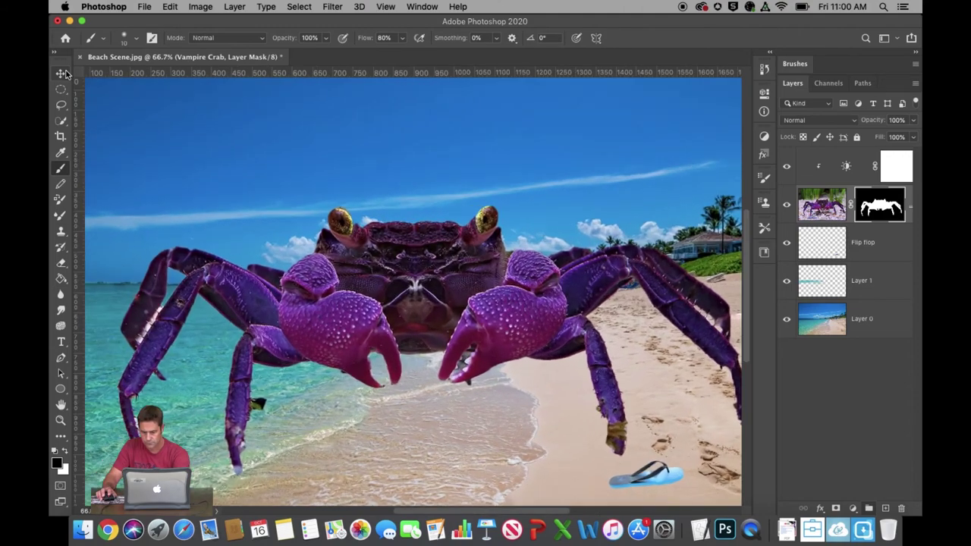
{"action": "key", "text": "super+equal"}
{"action": "left_click_drag", "start_coordinate": [537, 515], "coordinate": [597, 516]}
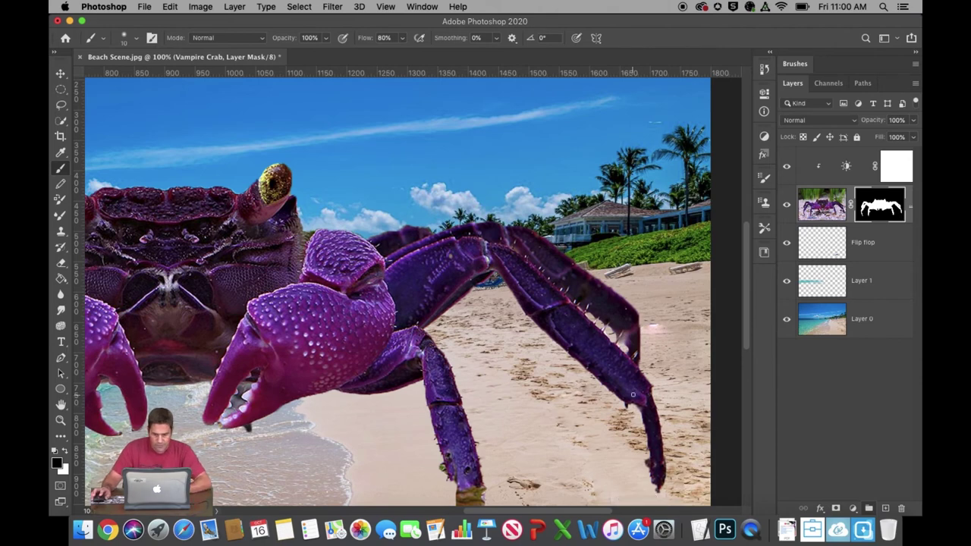
- Alternate white and black paint on the mask to refine the spines and edges of the crab's right legs
{"action": "key", "text": "x"}
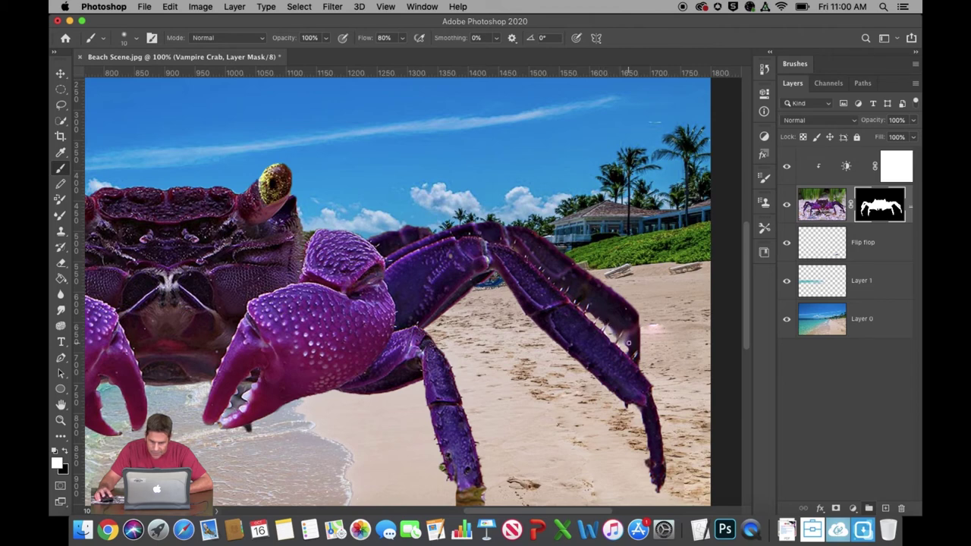
{"action": "key", "text": "x"}
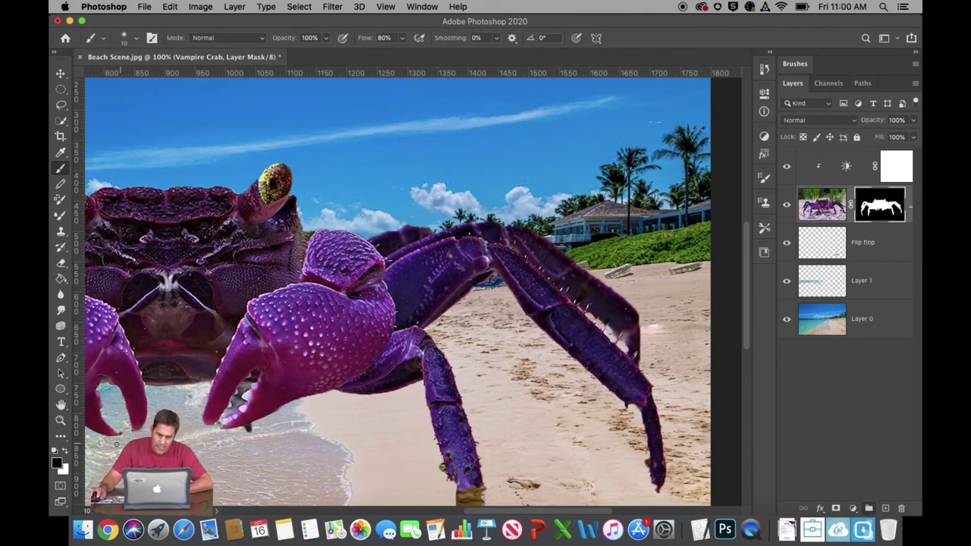
{"action": "key", "text": "x"}
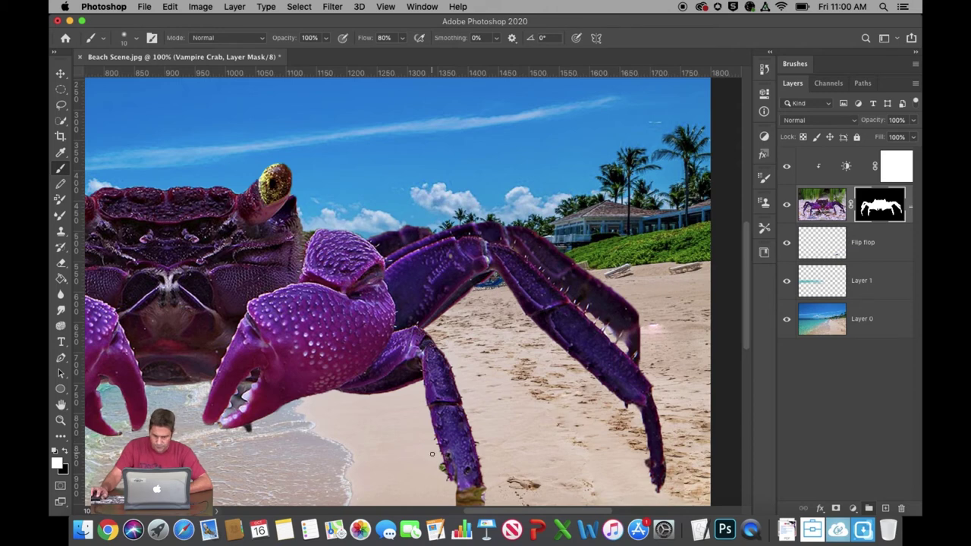
- Paint black on the mask around the crab's claws to hide leftover background, enlarging the brush to 20 px
{"action": "left_click_drag", "start_coordinate": [506, 516], "coordinate": [446, 516]}
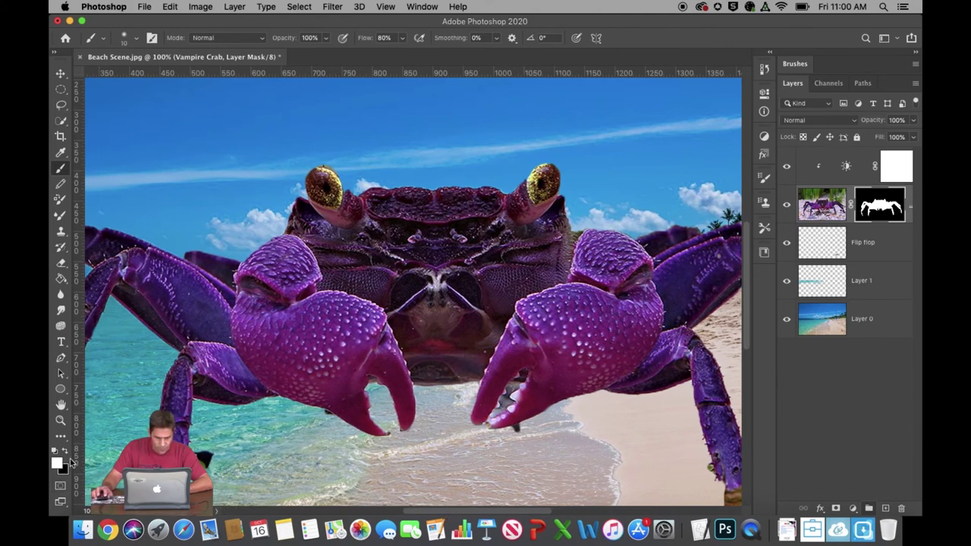
{"action": "key", "text": "x"}
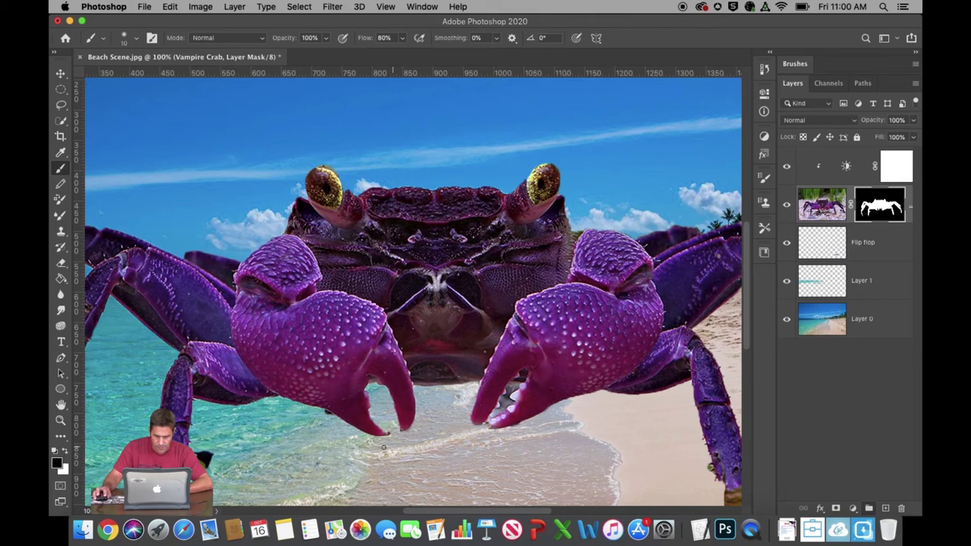
{"action": "key", "text": "bracketright"}
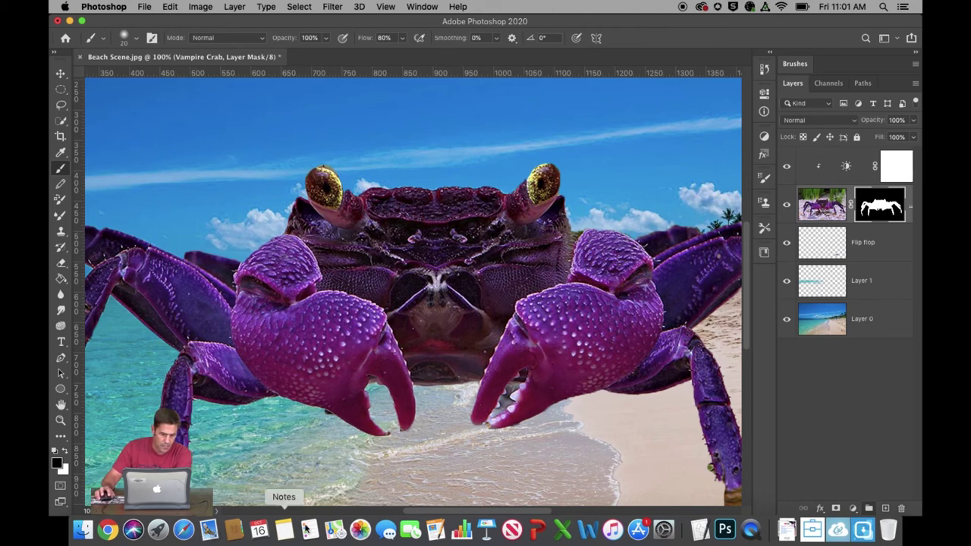
- Paint black on the mask with a 10 px brush to hide the pale remnant beside the crab's outer left leg
{"action": "left_click_drag", "start_coordinate": [449, 509], "coordinate": [380, 506]}
{"action": "key", "text": "bracketleft"}
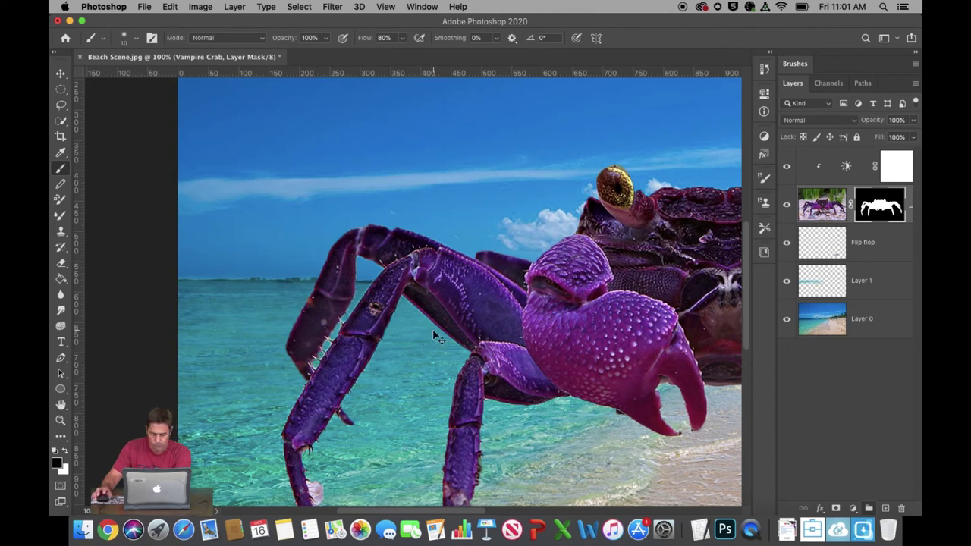
{"action": "scroll", "coordinate": [434, 330], "scroll_direction": "down", "scroll_amount": 1}
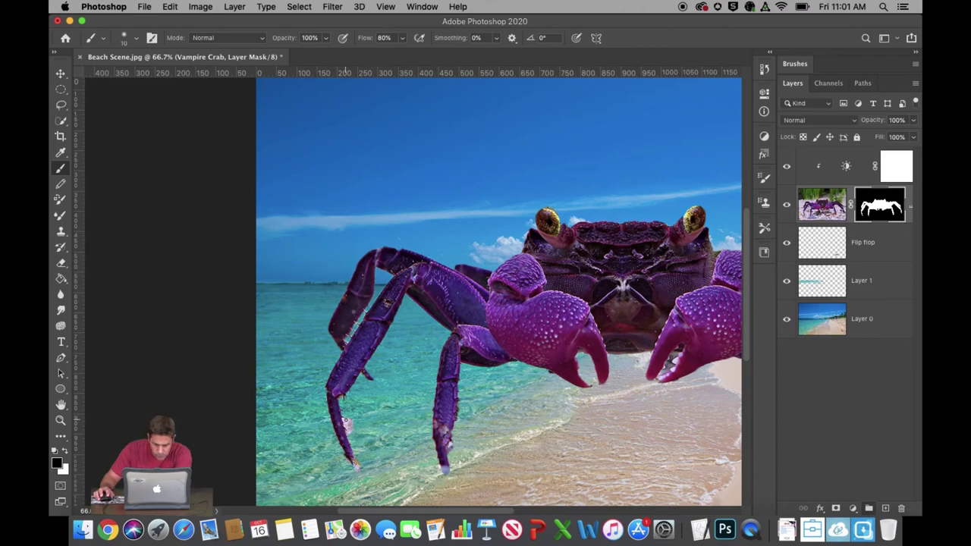
{"action": "scroll", "coordinate": [425, 303], "scroll_direction": "up", "scroll_amount": 2}
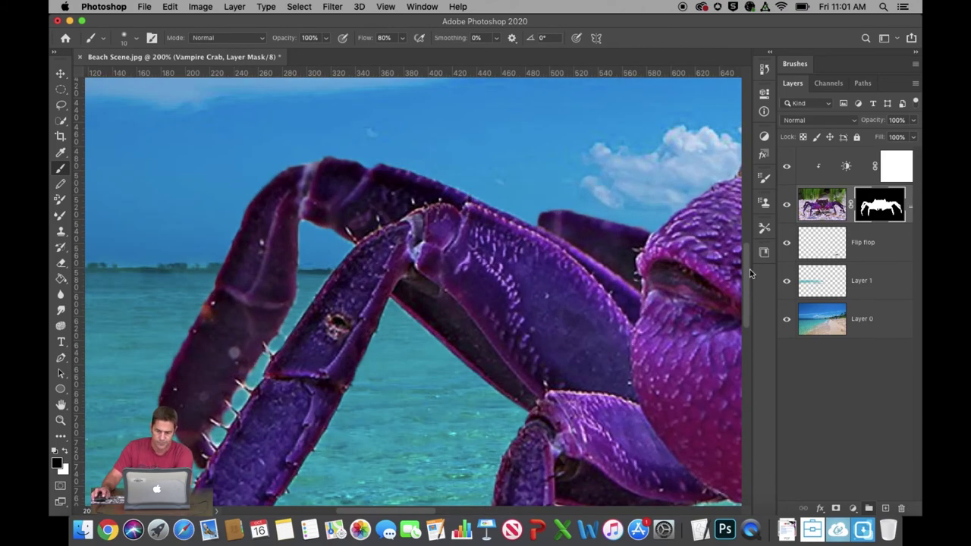
{"action": "left_click_drag", "start_coordinate": [748, 292], "coordinate": [758, 343]}
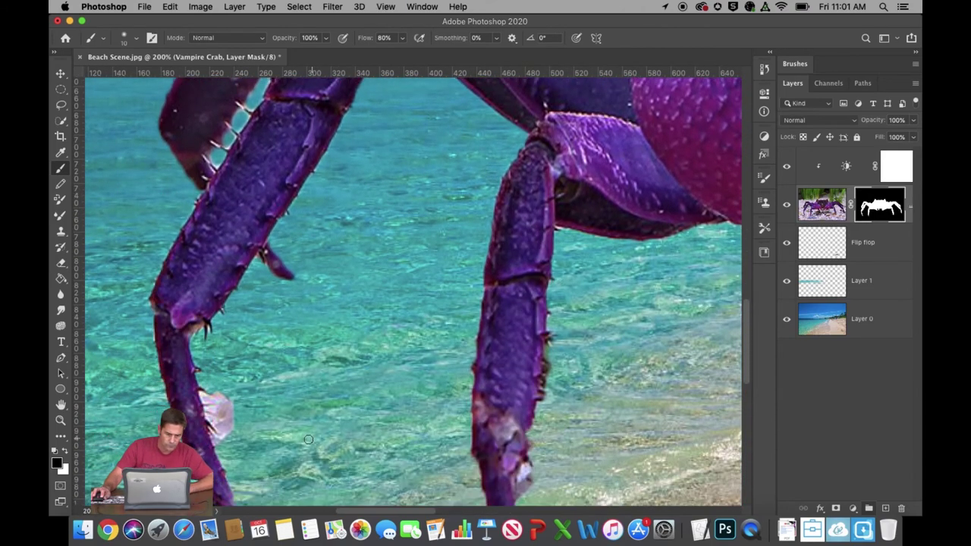
{"action": "mouse_move", "coordinate": [227, 430]}
{"action": "left_mouse_down"}
{"action": "mouse_move", "coordinate": [218, 394]}
{"action": "mouse_move", "coordinate": [202, 393]}
{"action": "mouse_move", "coordinate": [219, 441]}
{"action": "left_mouse_up"}
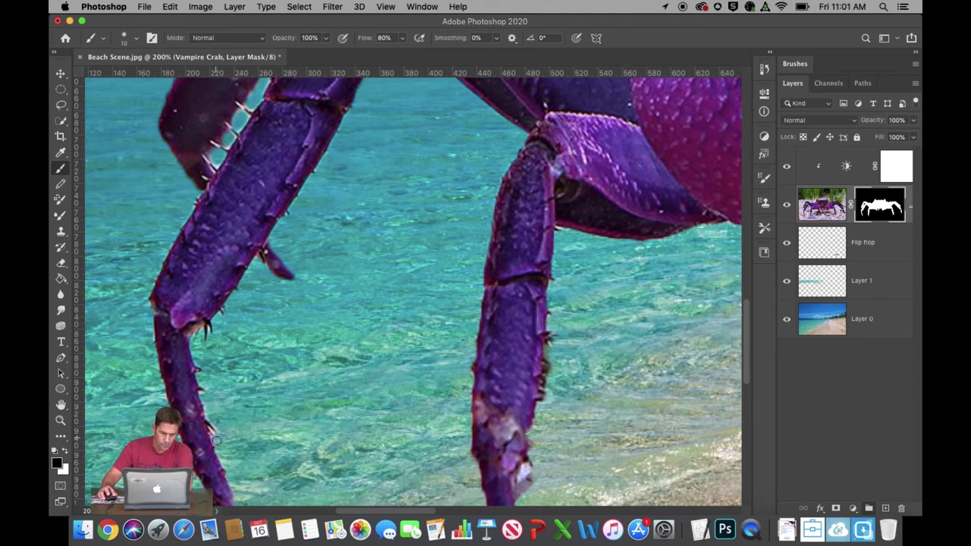
- Move the crab down to the bottom of the beach scene so its lower legs meet the image's bottom edge
{"action": "key", "text": "super+minus"}
{"action": "key", "text": "super+minus"}
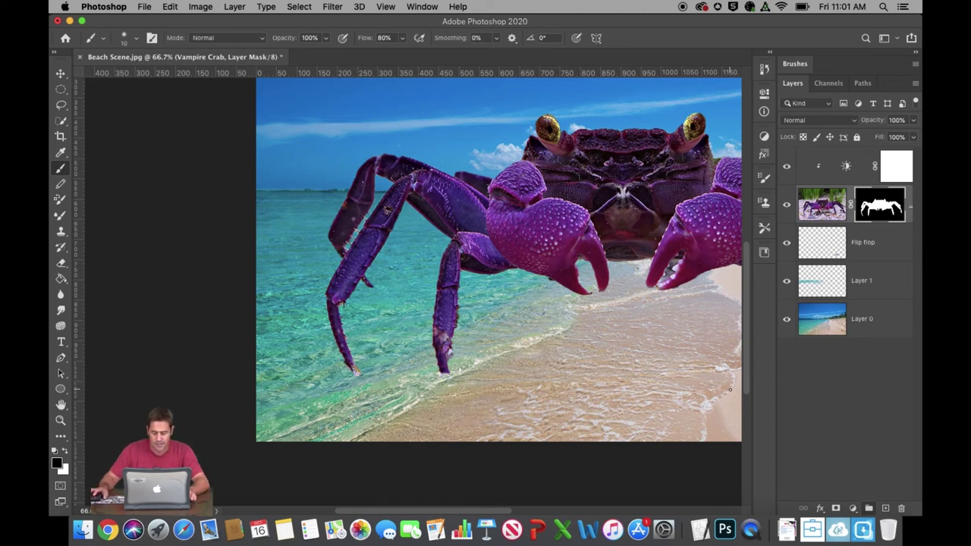
{"action": "key", "text": "super+minus"}
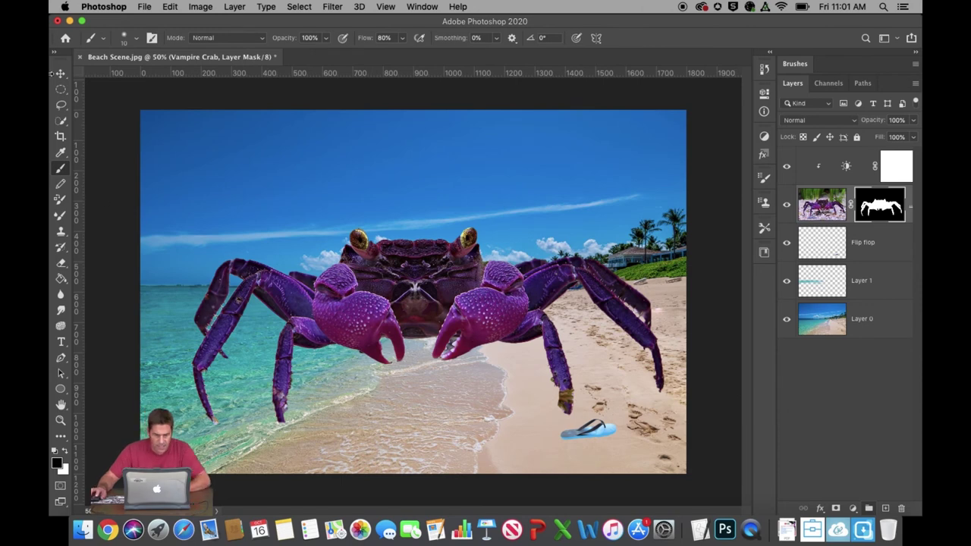
{"action": "key", "text": "v"}
{"action": "mouse_move", "coordinate": [381, 325]}
{"action": "left_mouse_down"}
{"action": "mouse_move", "coordinate": [365, 400]}
{"action": "mouse_move", "coordinate": [320, 400]}
{"action": "mouse_move", "coordinate": [352, 410]}
{"action": "left_mouse_up"}
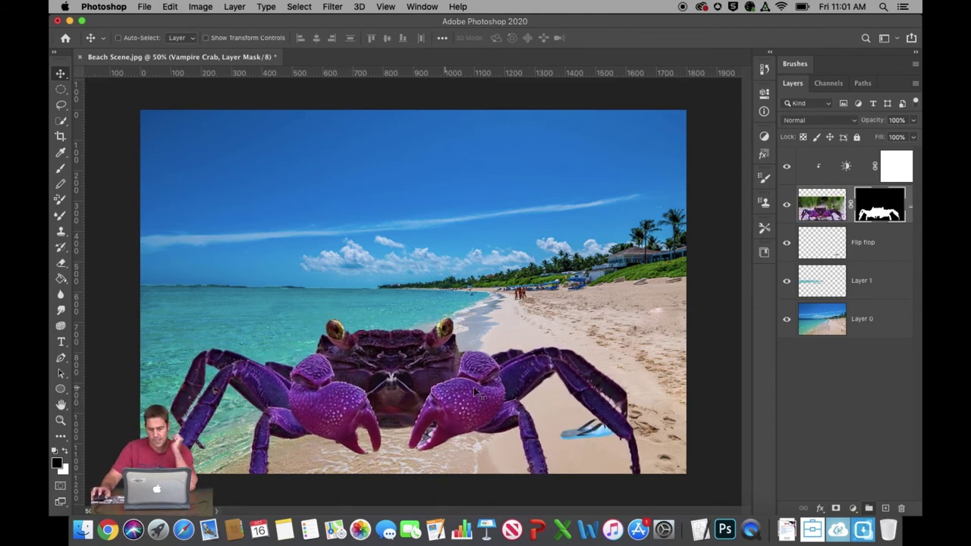
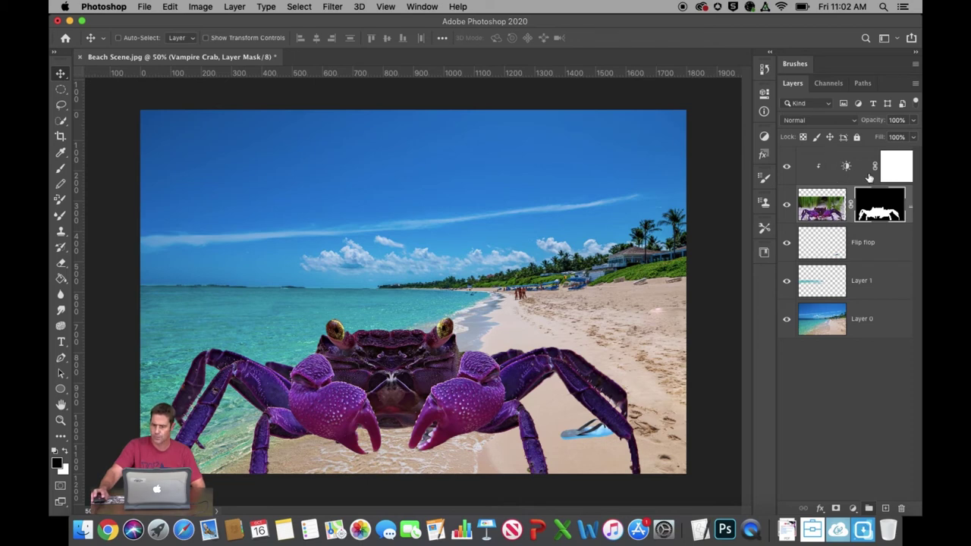
- Place the Brightness/Contrast layer beneath the Vampire Crab layer and apply the crab's layer mask permanently
{"action": "left_click_drag", "start_coordinate": [869, 180], "coordinate": [889, 236]}
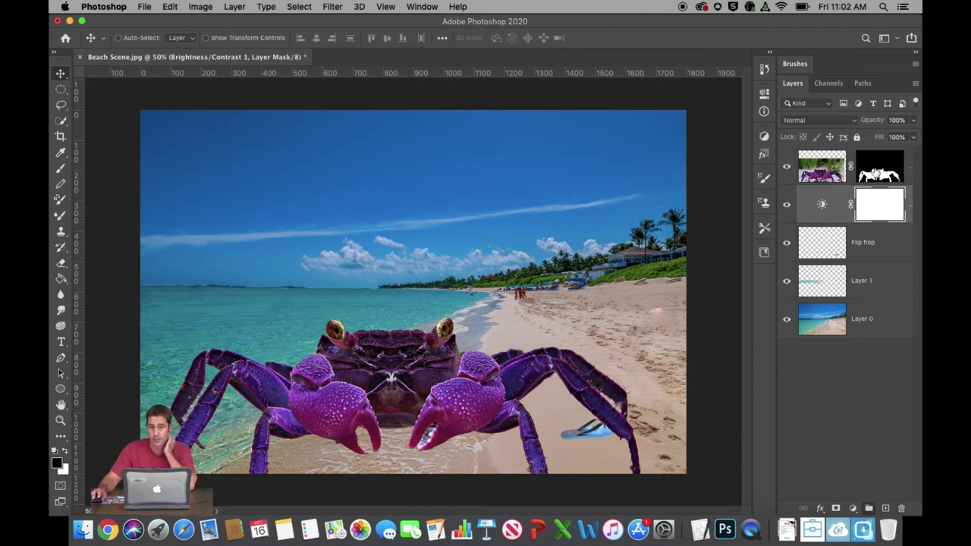
{"action": "right_click", "coordinate": [876, 175]}
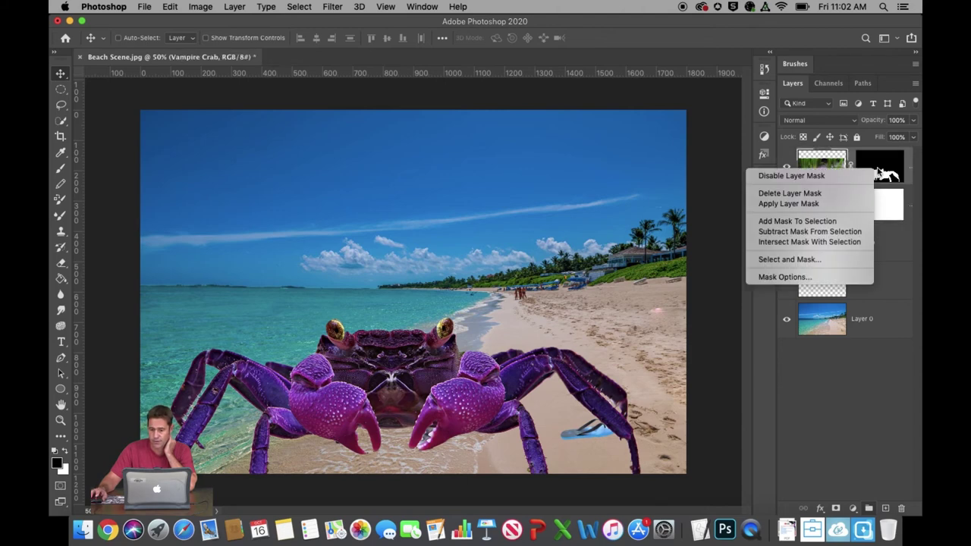
{"action": "left_click", "coordinate": [816, 205]}
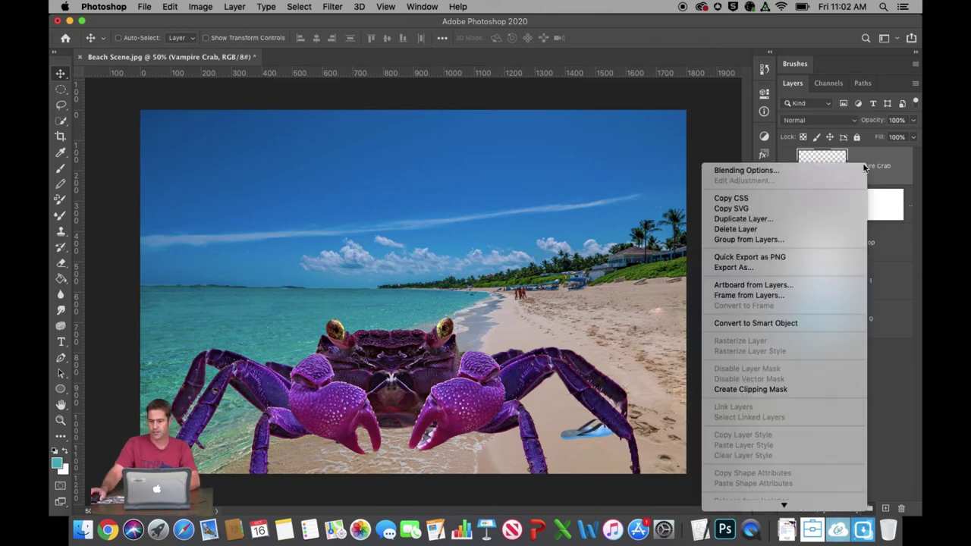
- Duplicate the Vampire Crab layer within Beach Scene.jpg under the name Vampire Crab 2
{"action": "left_click", "coordinate": [787, 217]}
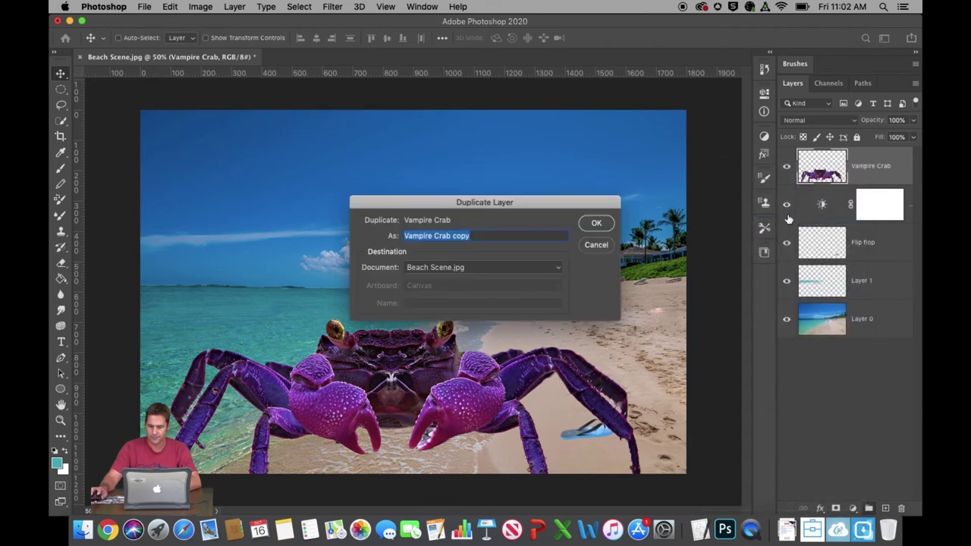
{"action": "left_click", "coordinate": [475, 236]}
{"action": "key", "text": "BackSpace"}
{"action": "key", "text": "BackSpace"}
{"action": "key", "text": "BackSpace"}
{"action": "key", "text": "BackSpace"}
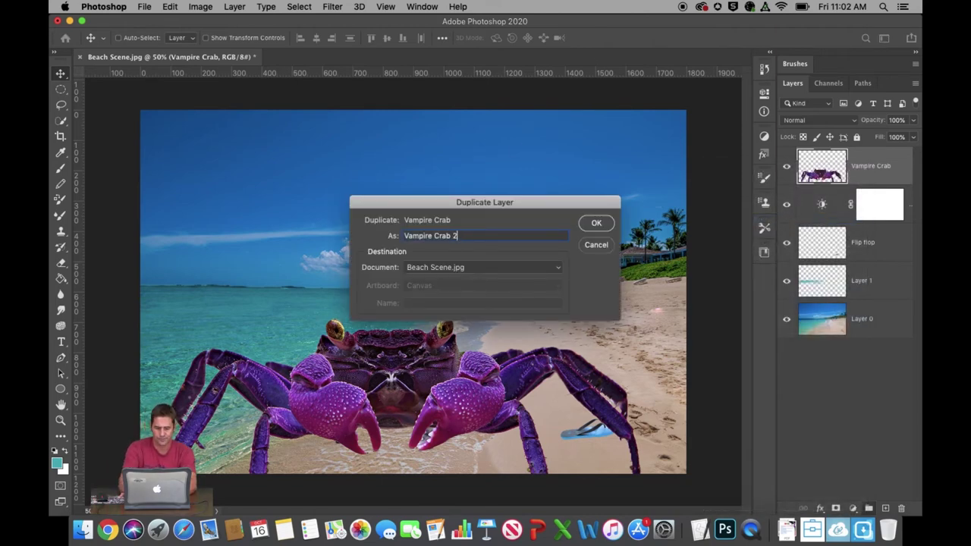
{"action": "left_click", "coordinate": [597, 223]}
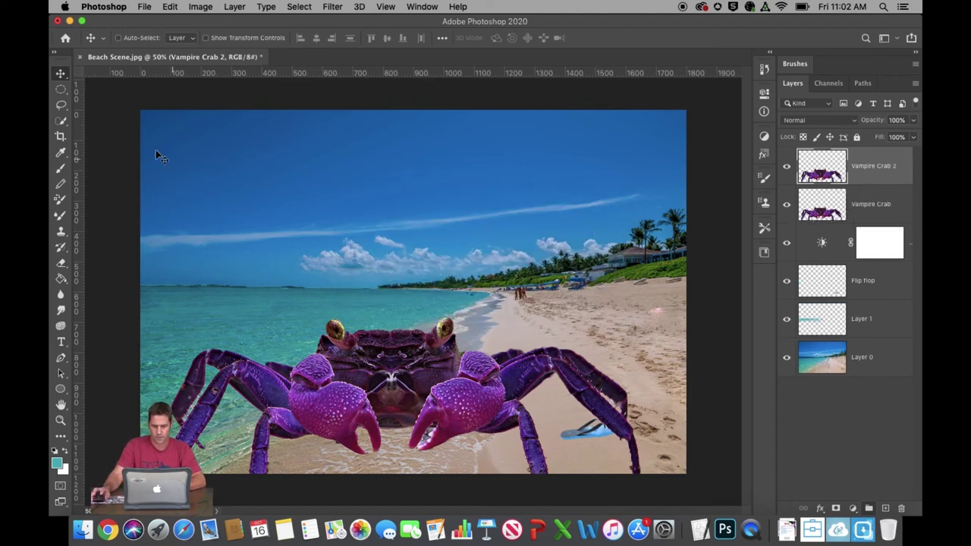
- Stack the Vampire Crab 2 layer below Vampire Crab and position the copy above and behind the first crab
{"action": "left_click_drag", "start_coordinate": [414, 383], "coordinate": [656, 252]}
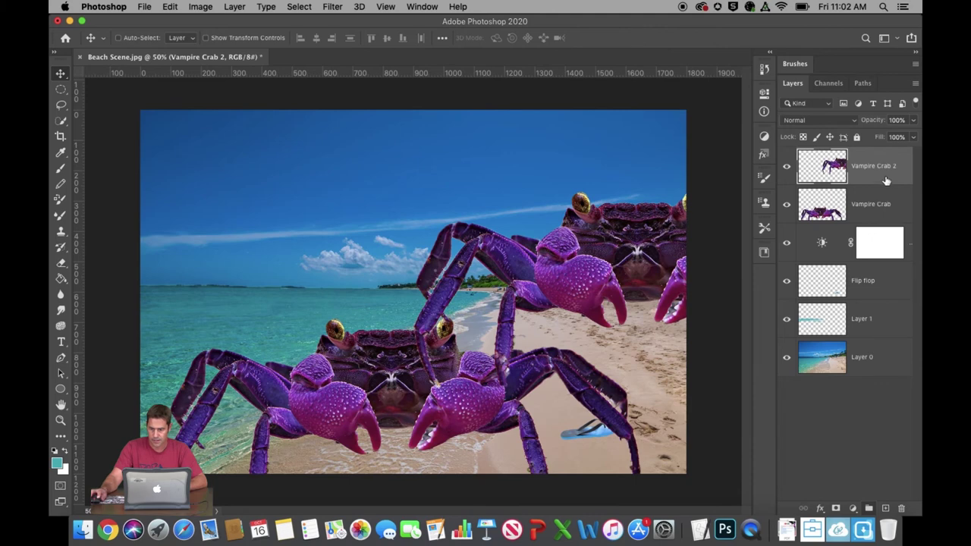
{"action": "left_click_drag", "start_coordinate": [888, 185], "coordinate": [885, 220]}
{"action": "left_click_drag", "start_coordinate": [616, 267], "coordinate": [415, 271]}
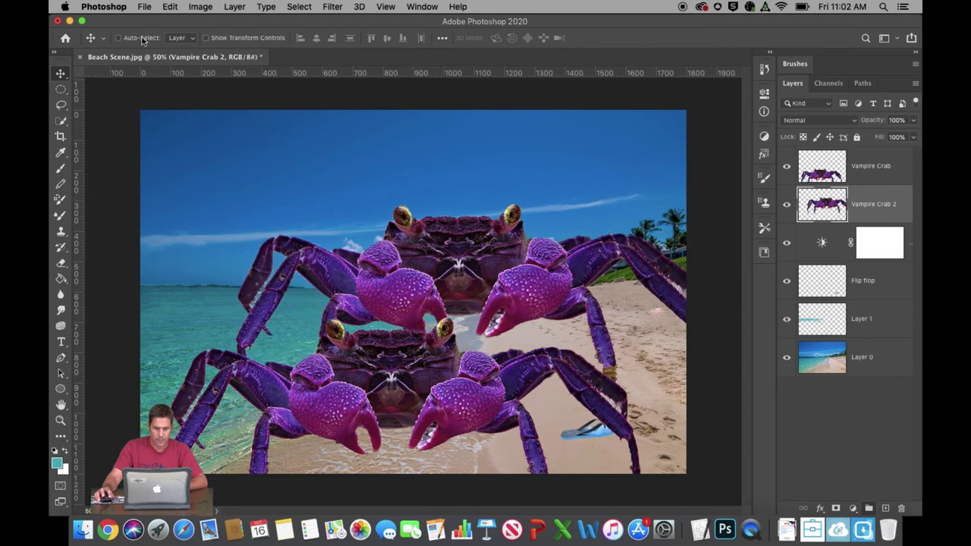
- Scale Vampire Crab 2 to 66.38% and place it on the sand behind the first crab, using temporary transform controls
{"action": "left_click", "coordinate": [206, 38]}
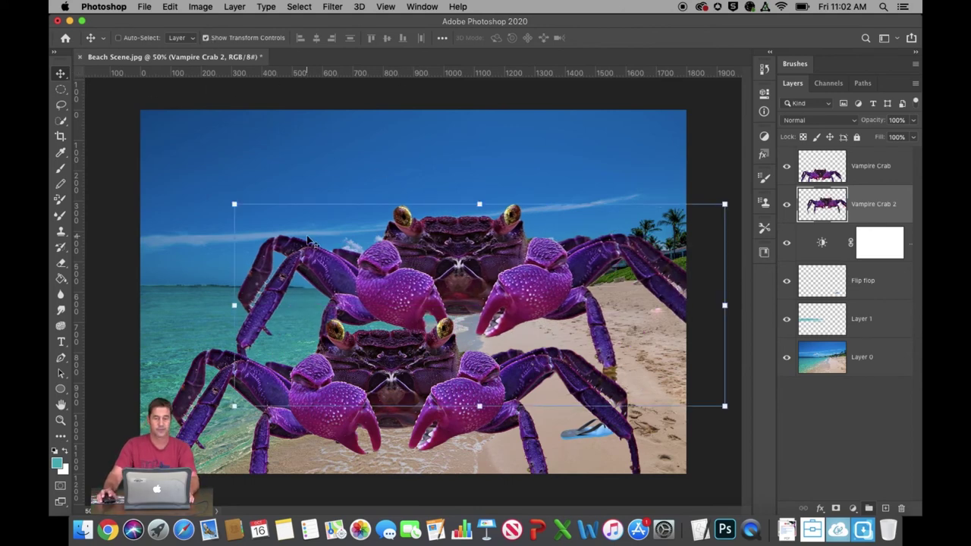
{"action": "left_click_drag", "start_coordinate": [234, 203], "coordinate": [397, 296]}
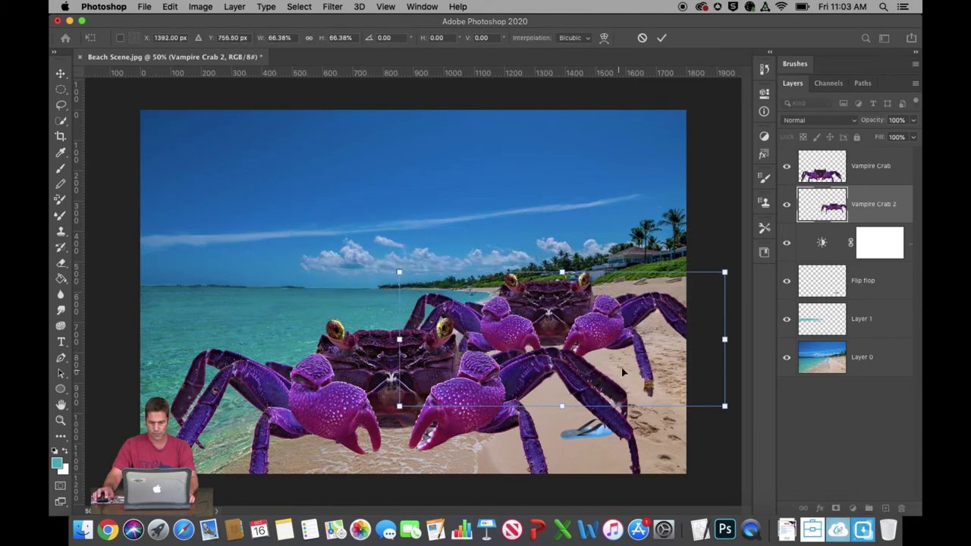
{"action": "left_click_drag", "start_coordinate": [632, 339], "coordinate": [621, 357]}
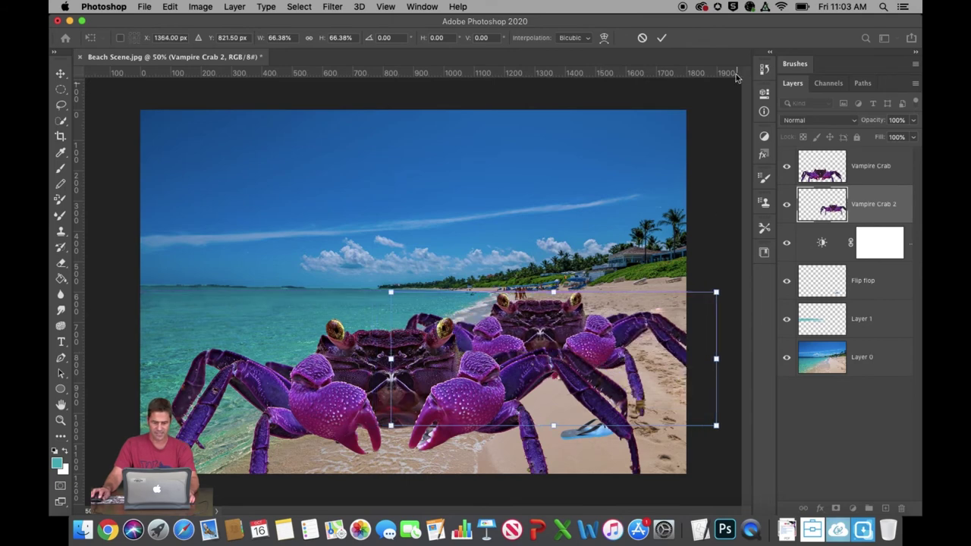
{"action": "left_click", "coordinate": [661, 37]}
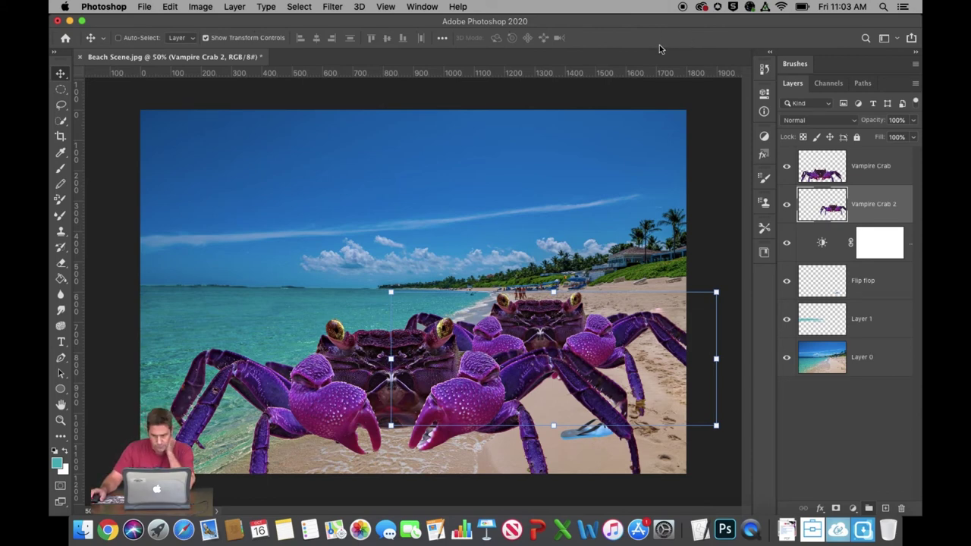
{"action": "left_click", "coordinate": [205, 38]}
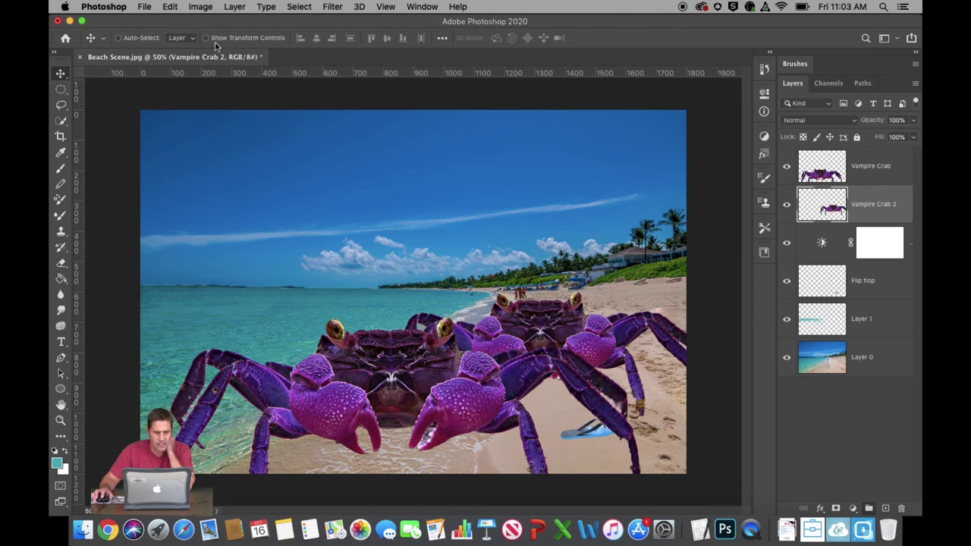
- Set the Brush tool's tip shape to a hard round of 27 px with 100% hardness
{"action": "left_click", "coordinate": [61, 168]}
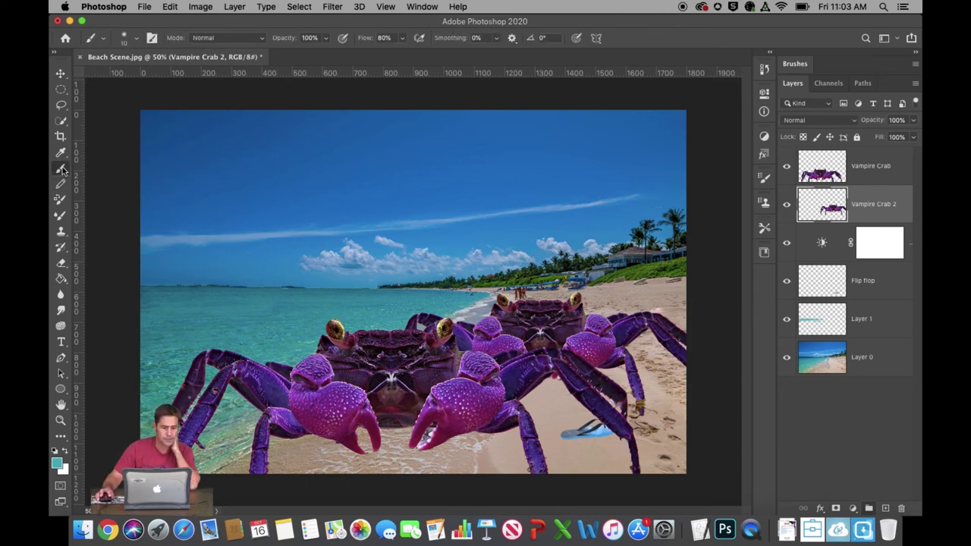
{"action": "left_click", "coordinate": [151, 38]}
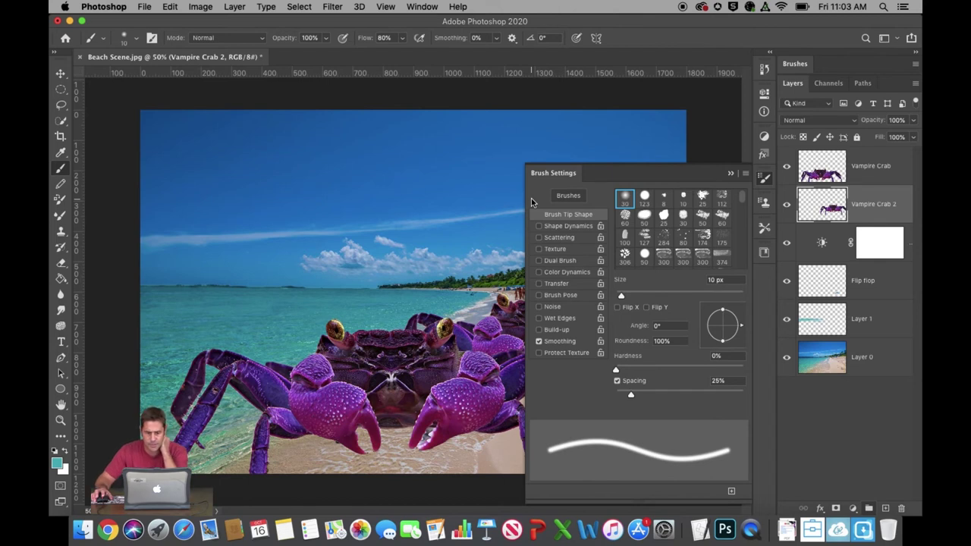
{"action": "left_click", "coordinate": [548, 215]}
{"action": "left_click_drag", "start_coordinate": [621, 300], "coordinate": [632, 300]}
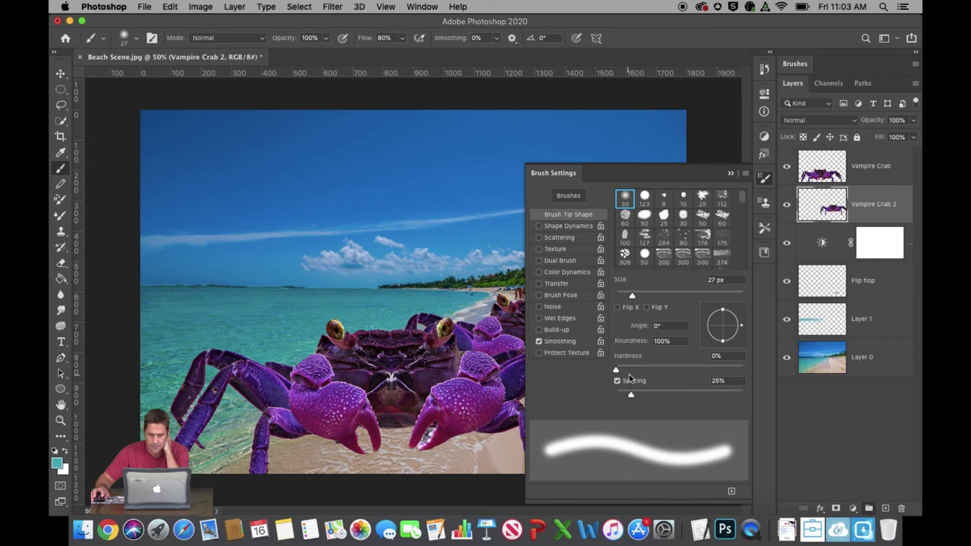
{"action": "left_click_drag", "start_coordinate": [630, 373], "coordinate": [772, 376]}
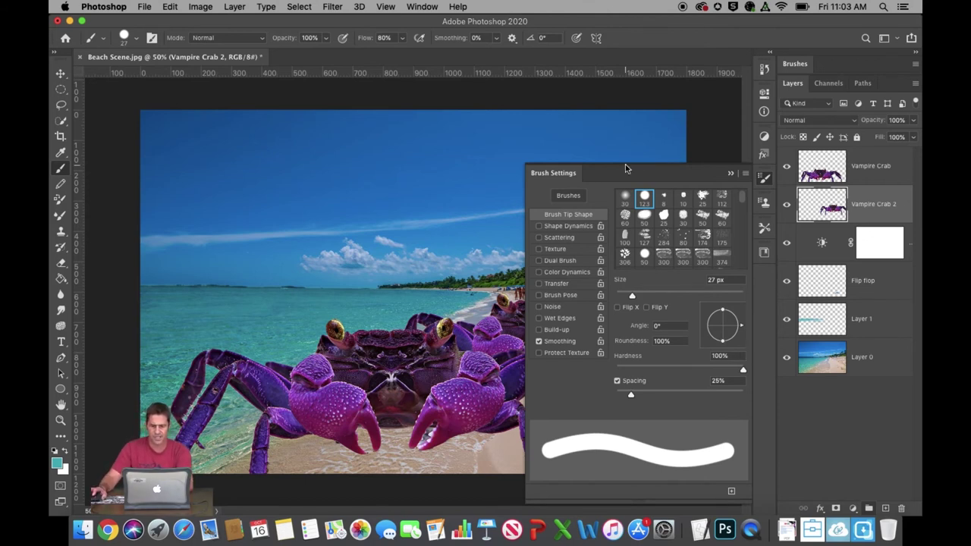
- Set the brush tip's spacing to 50% and its angle to 3°
{"action": "mouse_move", "coordinate": [631, 396]}
{"action": "left_mouse_down"}
{"action": "mouse_move", "coordinate": [660, 397]}
{"action": "mouse_move", "coordinate": [641, 399]}
{"action": "left_mouse_up"}
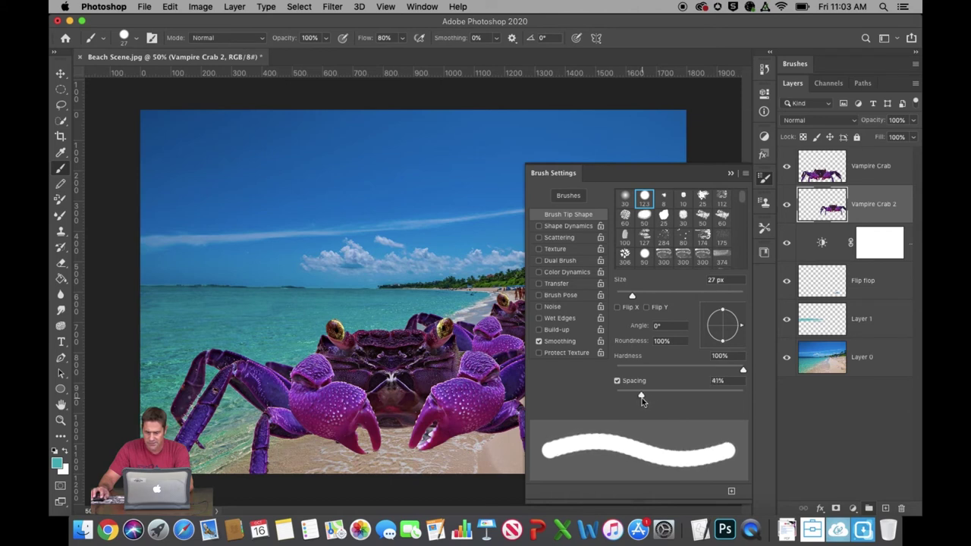
{"action": "left_click_drag", "start_coordinate": [642, 401], "coordinate": [647, 401]}
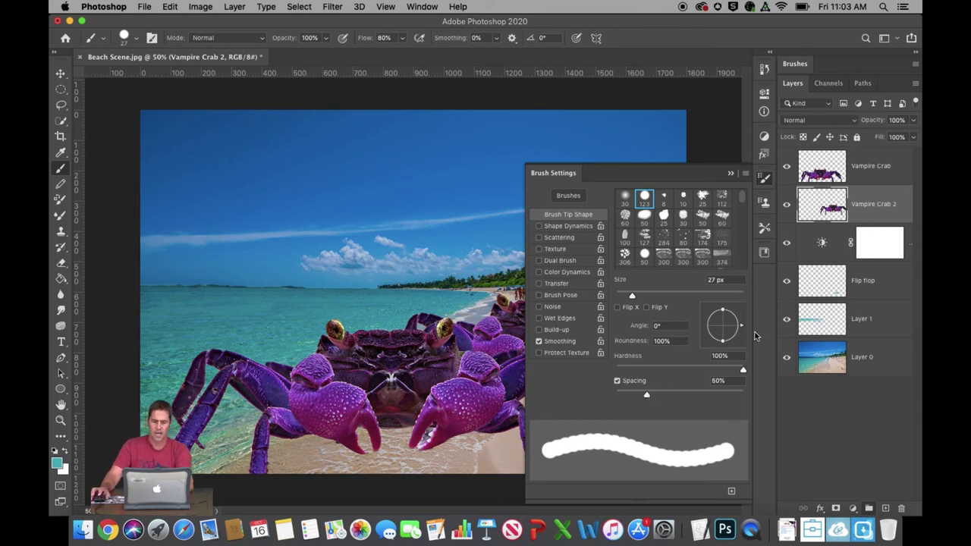
{"action": "mouse_move", "coordinate": [742, 327]}
{"action": "left_mouse_down"}
{"action": "mouse_move", "coordinate": [743, 317]}
{"action": "mouse_move", "coordinate": [746, 327]}
{"action": "left_mouse_up"}
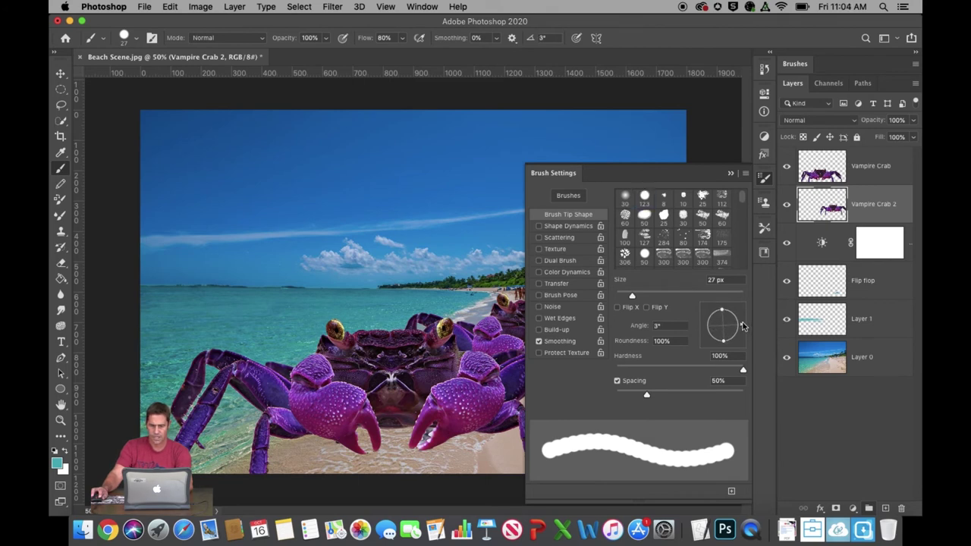
- Set the brush tip's roundness to 75% and its angle to 45°
{"action": "left_click", "coordinate": [671, 341]}
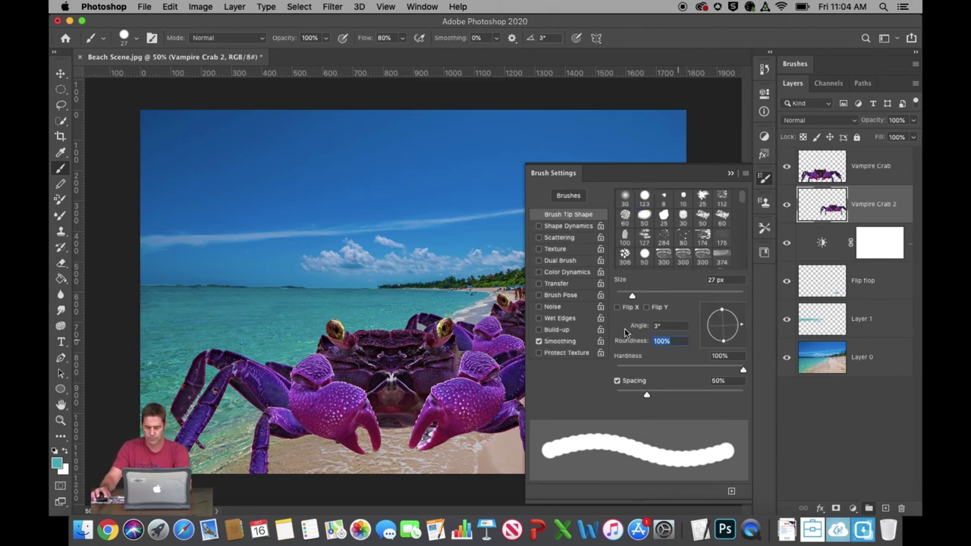
{"action": "type", "text": "75"}
{"action": "key", "text": "Return"}
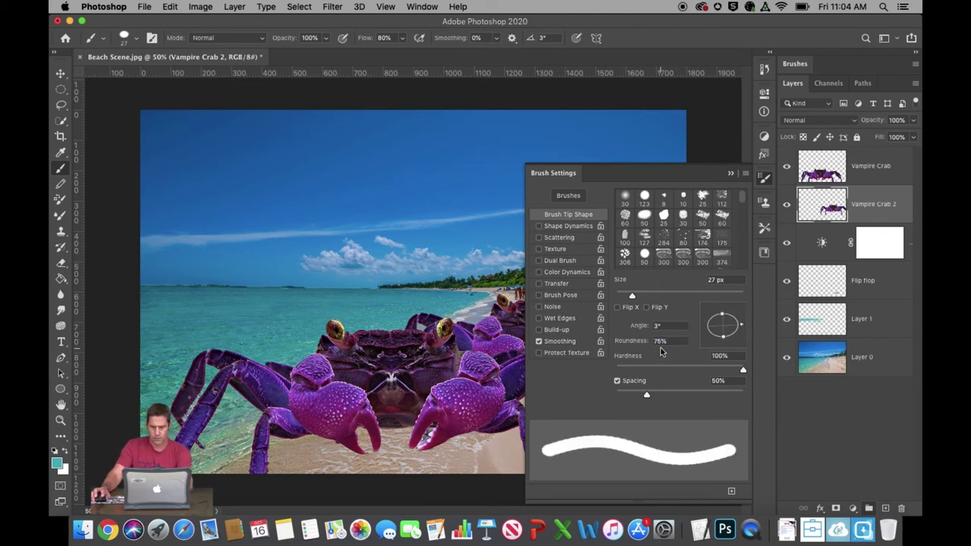
{"action": "left_click_drag", "start_coordinate": [744, 327], "coordinate": [736, 312]}
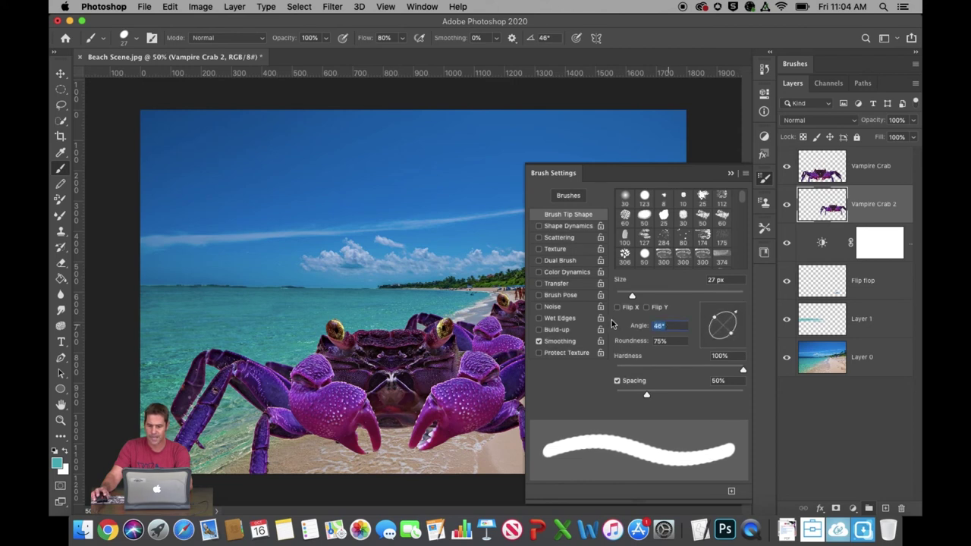
{"action": "type", "text": "45"}
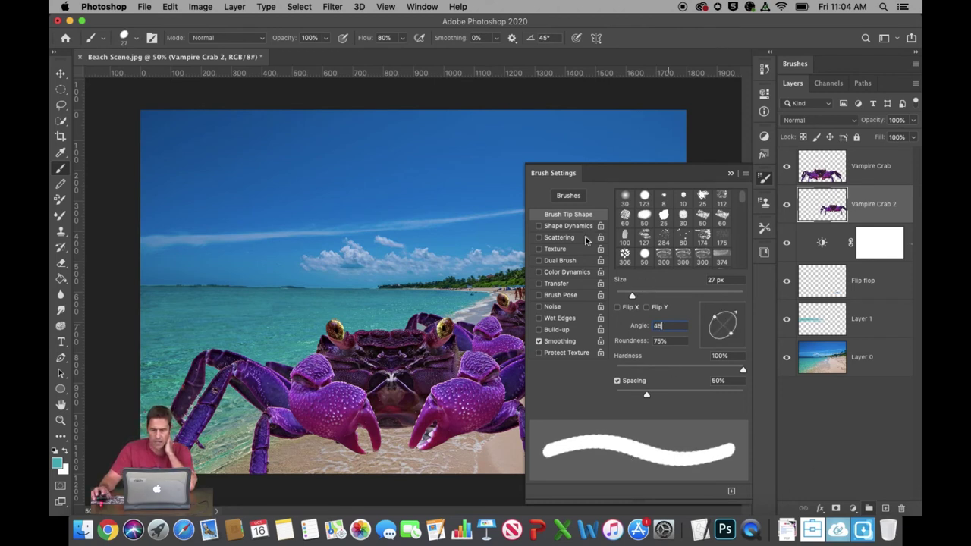
- Enable Shape Dynamics for the brush and set the size jitter to 35%
{"action": "left_click", "coordinate": [556, 229]}
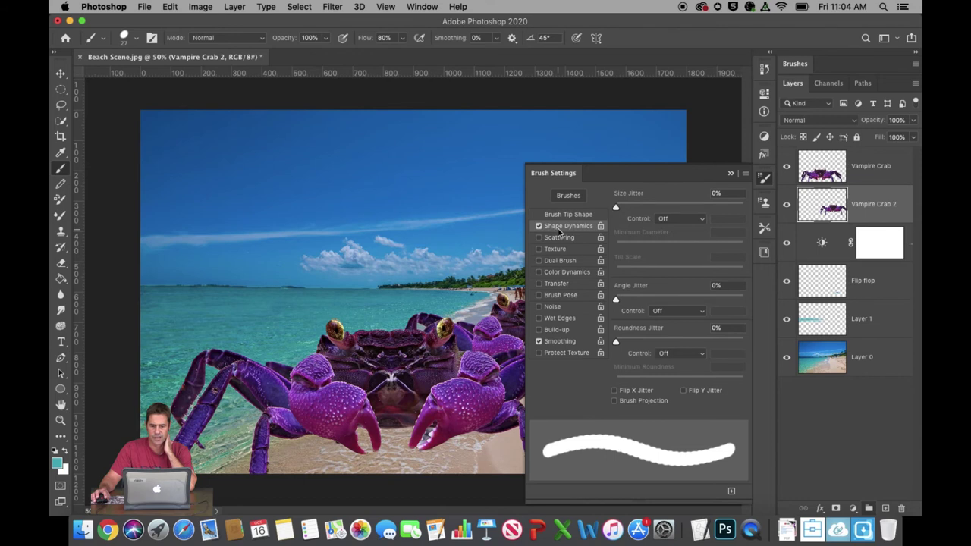
{"action": "mouse_move", "coordinate": [617, 209]}
{"action": "left_mouse_down"}
{"action": "mouse_move", "coordinate": [671, 210]}
{"action": "mouse_move", "coordinate": [646, 210]}
{"action": "left_mouse_up"}
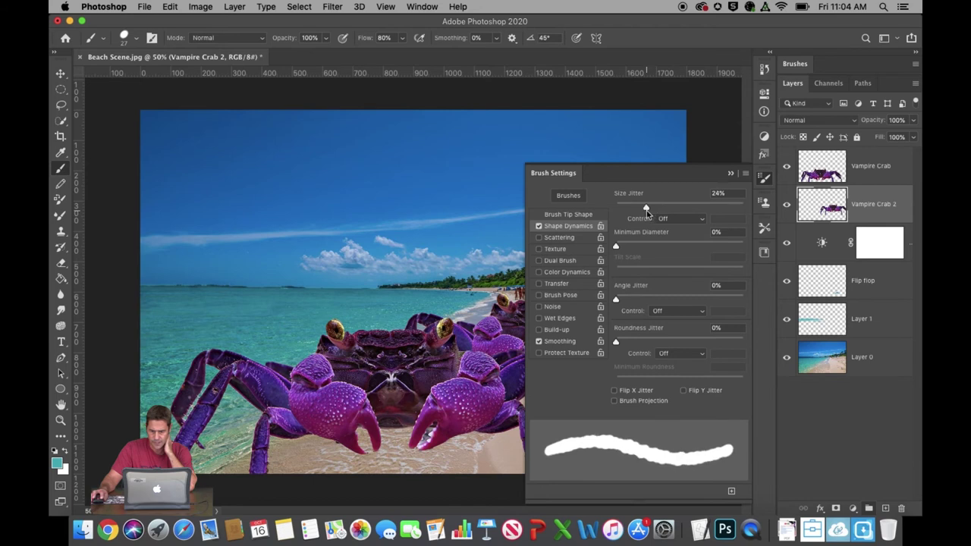
{"action": "left_click", "coordinate": [730, 193]}
{"action": "type", "text": "35"}
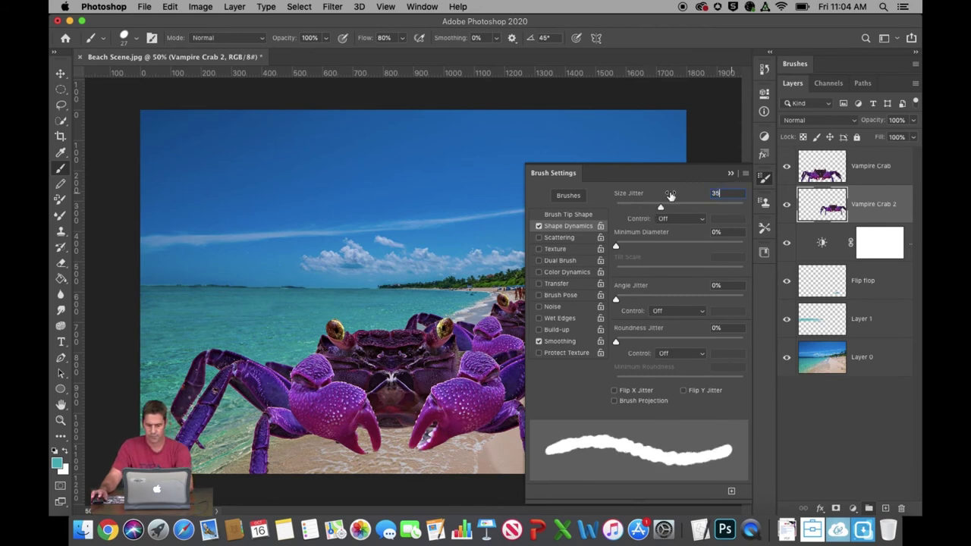
{"action": "key", "text": "Return"}
- Set the brush's angle jitter to 25% and its roundness jitter to 3%
{"action": "left_click_drag", "start_coordinate": [615, 299], "coordinate": [646, 302]}
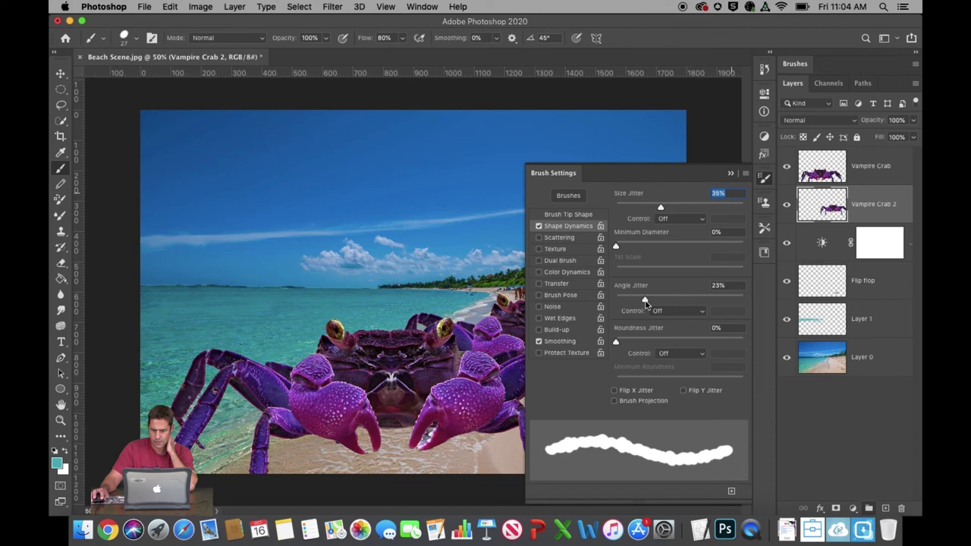
{"action": "left_click", "coordinate": [721, 285]}
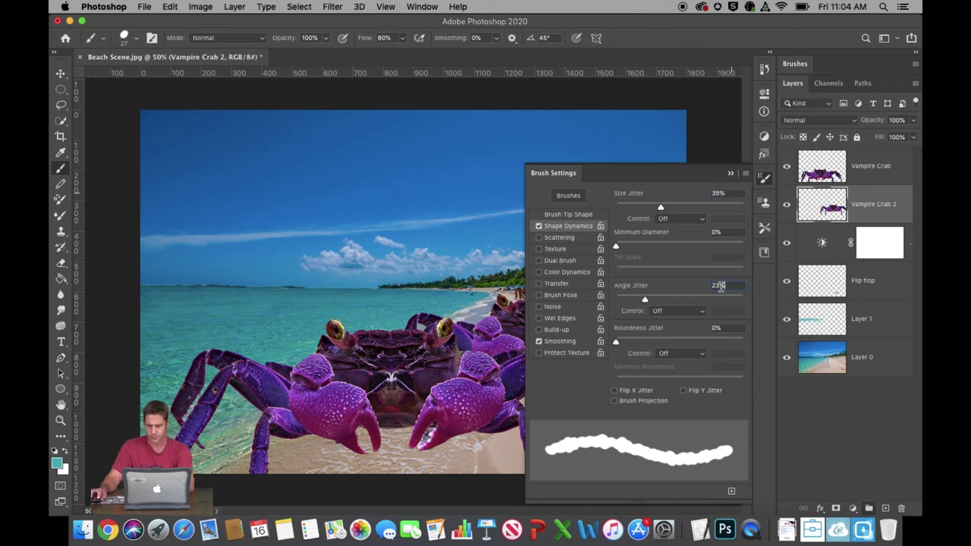
{"action": "left_click_drag", "start_coordinate": [701, 289], "coordinate": [704, 289]}
{"action": "mouse_move", "coordinate": [616, 342]}
{"action": "left_mouse_down"}
{"action": "mouse_move", "coordinate": [628, 345]}
{"action": "mouse_move", "coordinate": [620, 345]}
{"action": "left_mouse_up"}
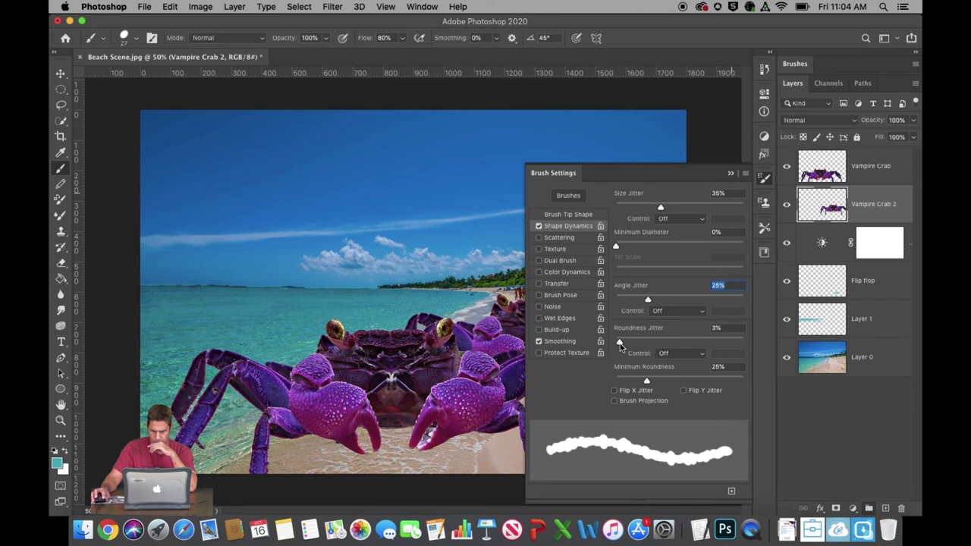
- Collapse the brush settings, paint a short turquoise test stroke across the upper sky and undo it
{"action": "left_click", "coordinate": [731, 176]}
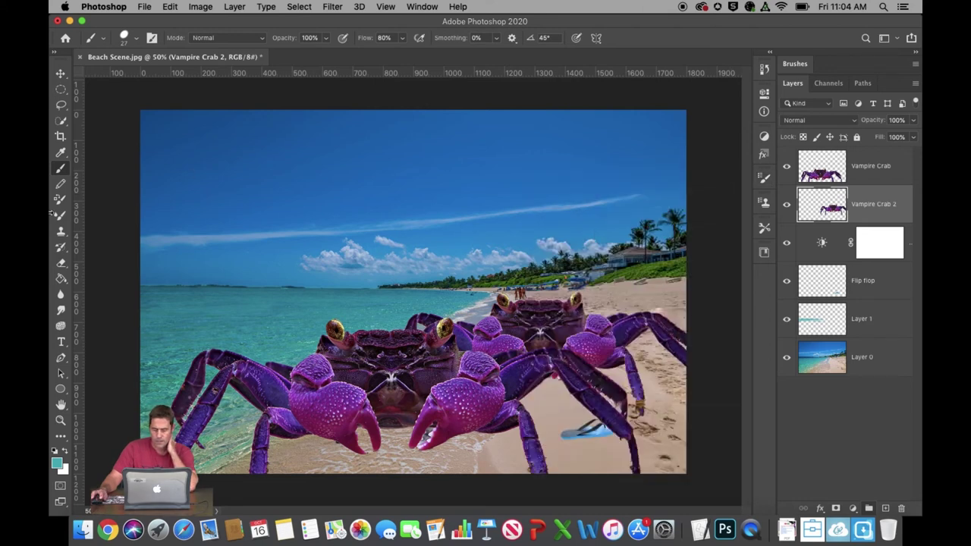
{"action": "left_click_drag", "start_coordinate": [255, 155], "coordinate": [345, 166]}
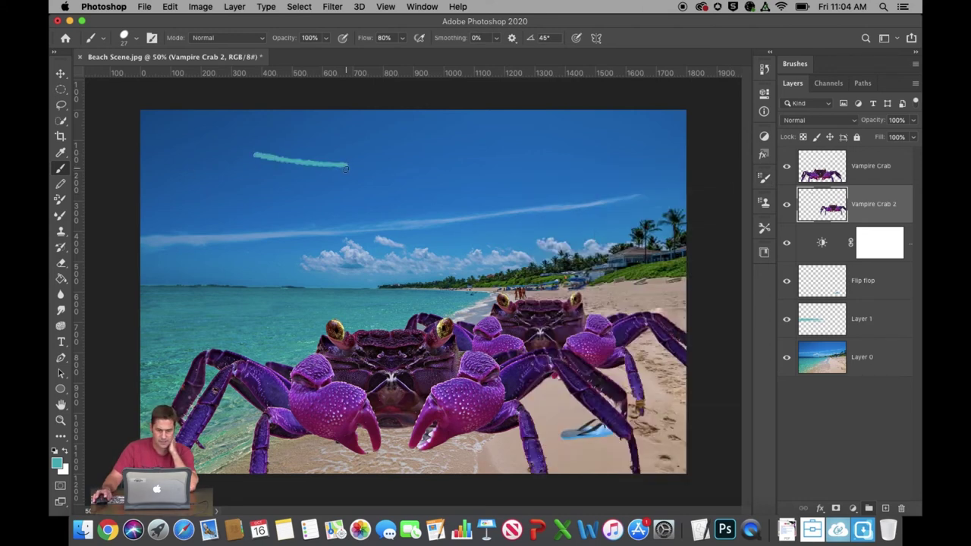
{"action": "key", "text": "super+z"}
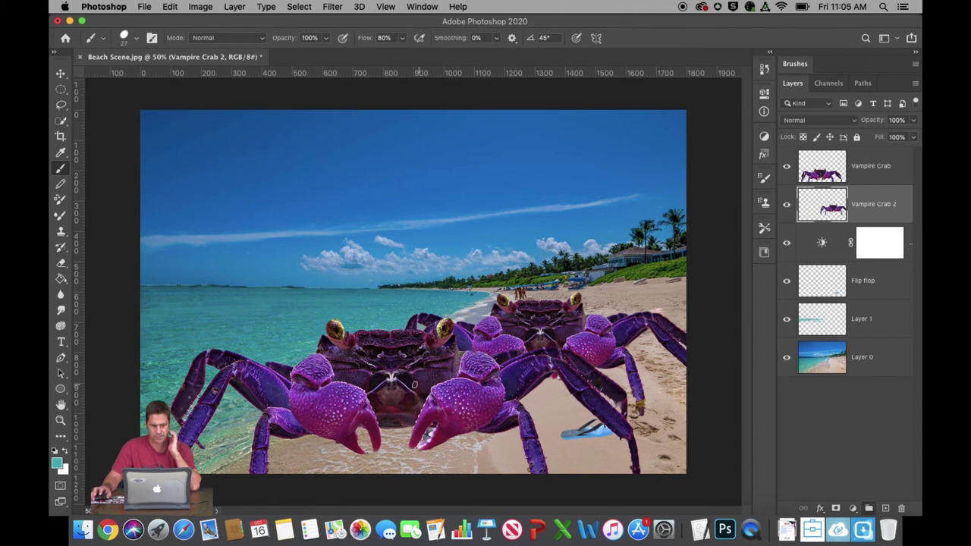
- Switch to Chrome and search Google for "neon pink color code photoshop"
{"action": "left_click", "coordinate": [106, 531]}
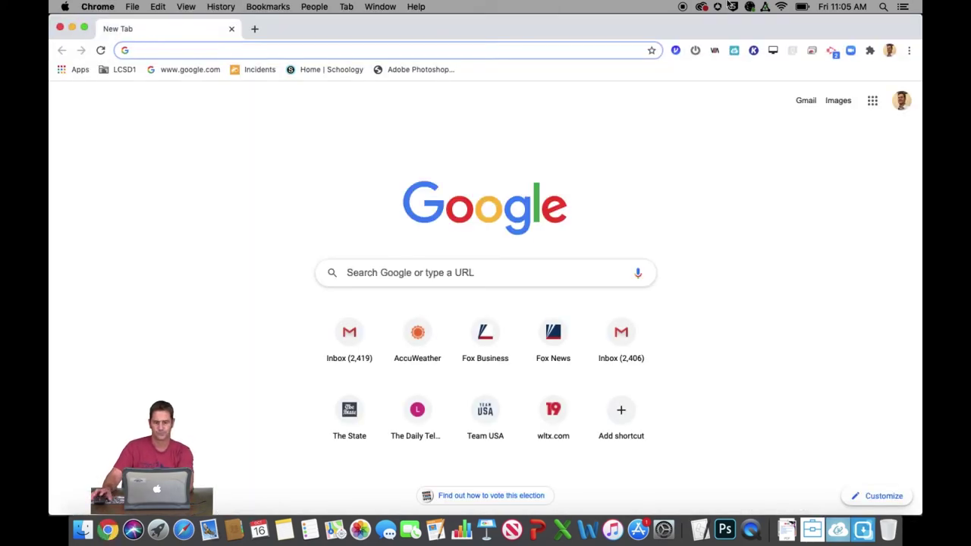
{"action": "type", "text": "ne"}
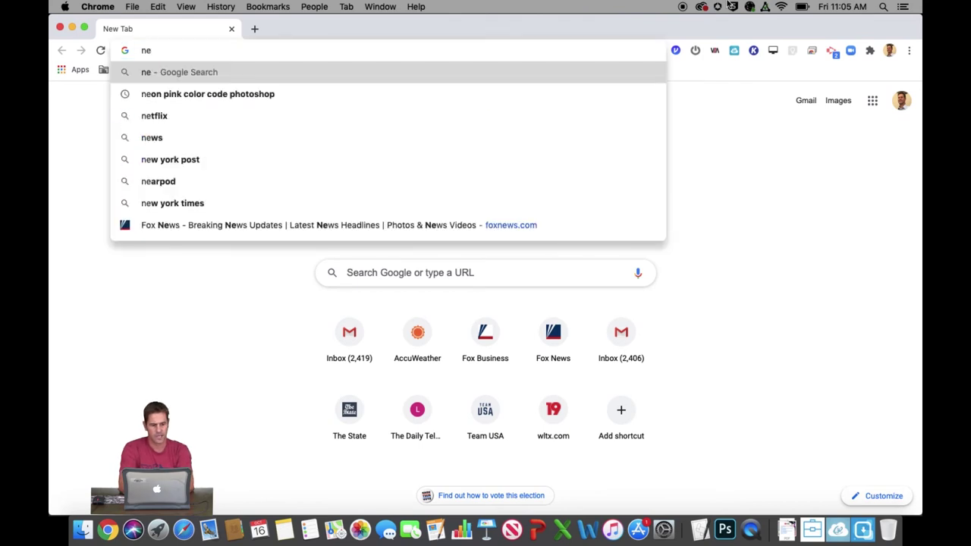
{"action": "type", "text": "on pink coo"}
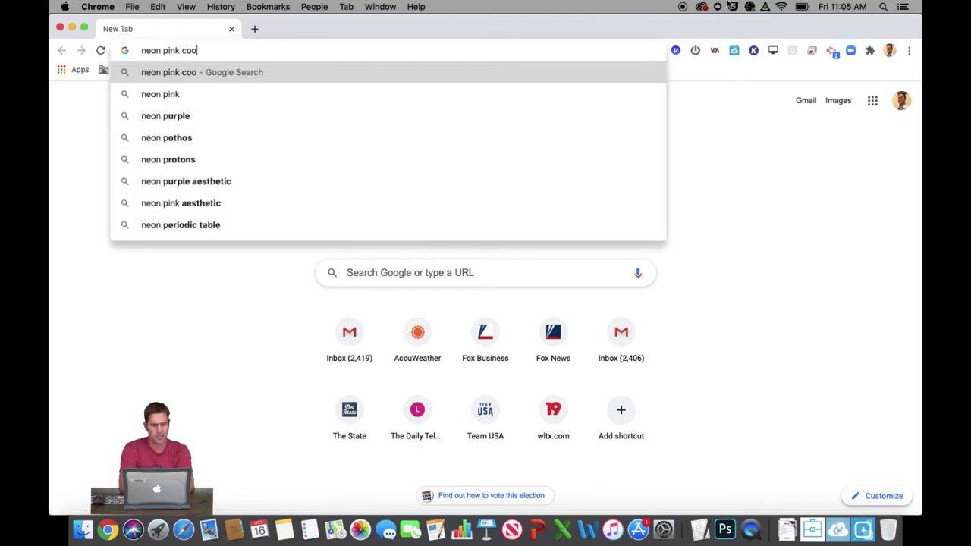
{"action": "key", "text": "BackSpace"}
{"action": "type", "text": "o"}
{"action": "key", "text": "BackSpace"}
{"action": "type", "text": "lor code phoo"}
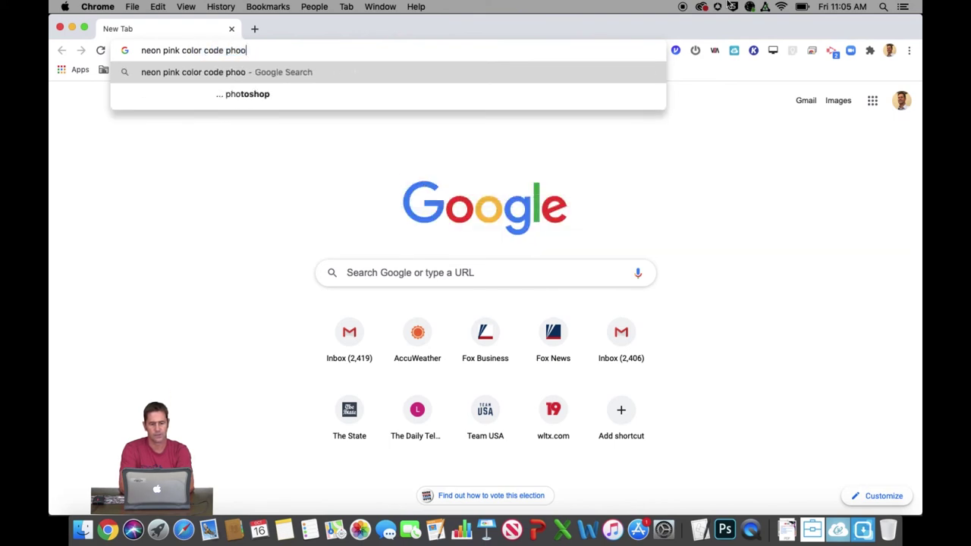
{"action": "key", "text": "BackSpace"}
{"action": "type", "text": "toshop"}
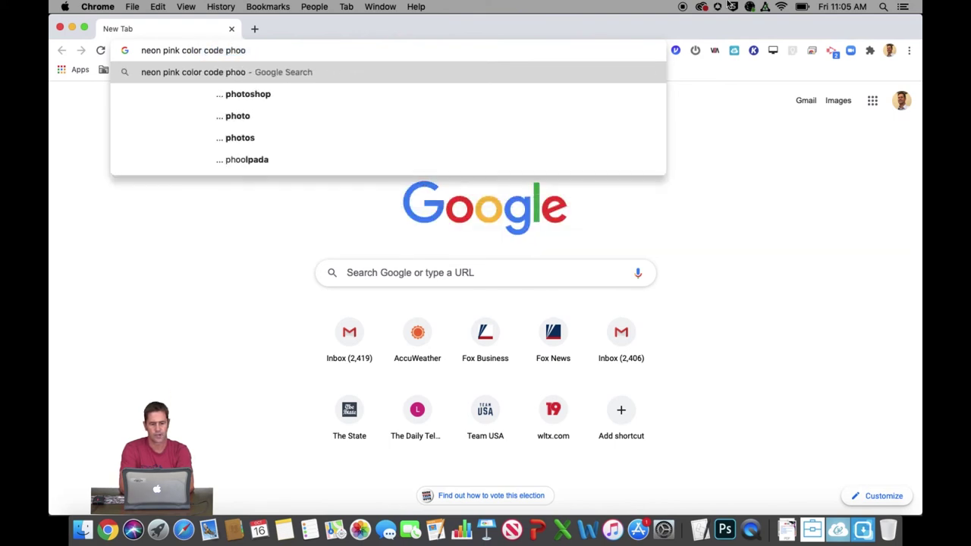
{"action": "key", "text": "Return"}
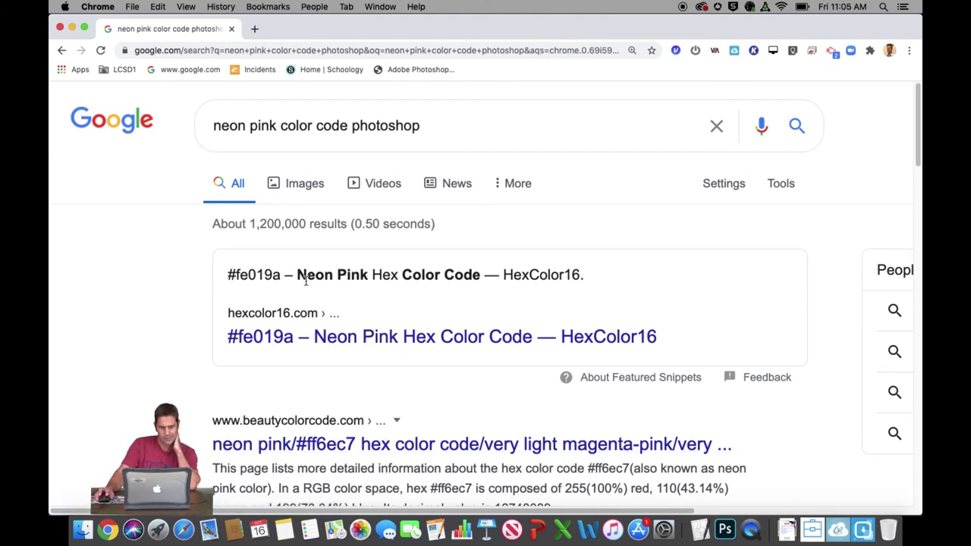
- Copy the neon pink hex code #fe019a from the featured search result
{"action": "left_click_drag", "start_coordinate": [229, 275], "coordinate": [281, 276]}
{"action": "right_click", "coordinate": [246, 278]}
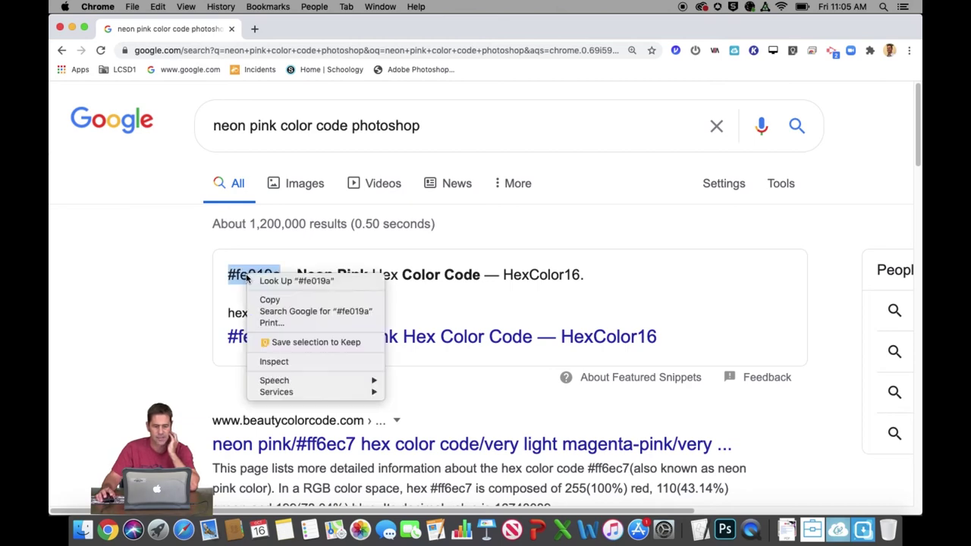
{"action": "left_click", "coordinate": [279, 297]}
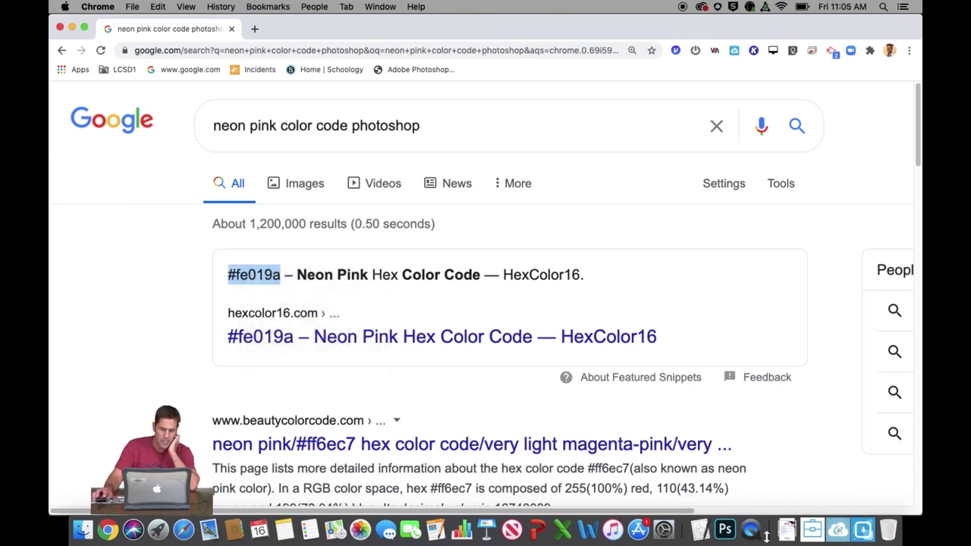
- Switch back to Photoshop and set the foreground color to neon pink with the copied hex code #fe019a
{"action": "left_click", "coordinate": [725, 529]}
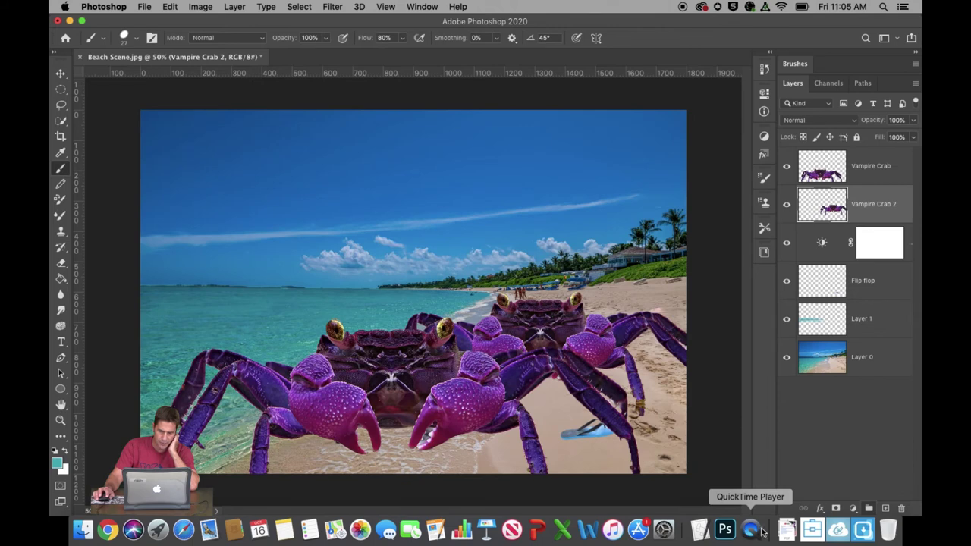
{"action": "left_click", "coordinate": [59, 467]}
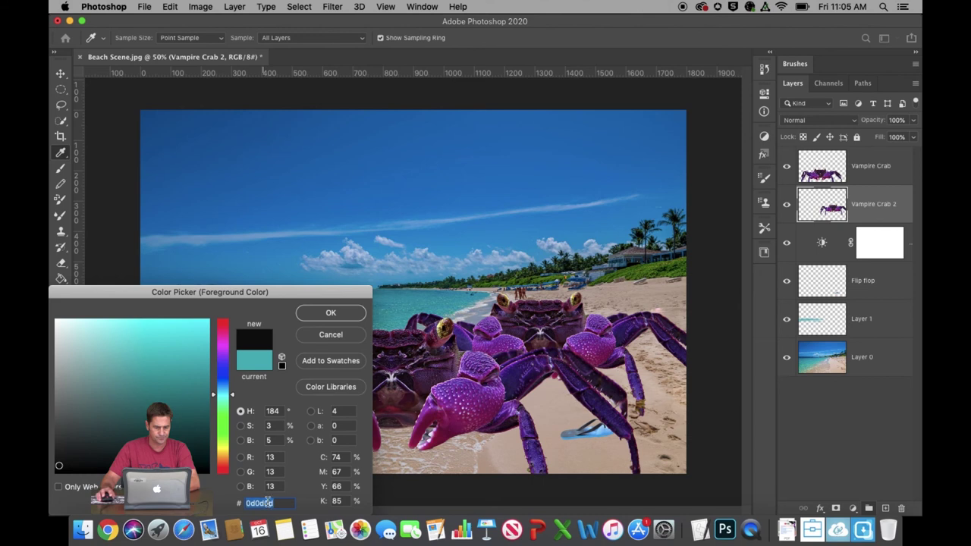
{"action": "key", "text": "BackSpace"}
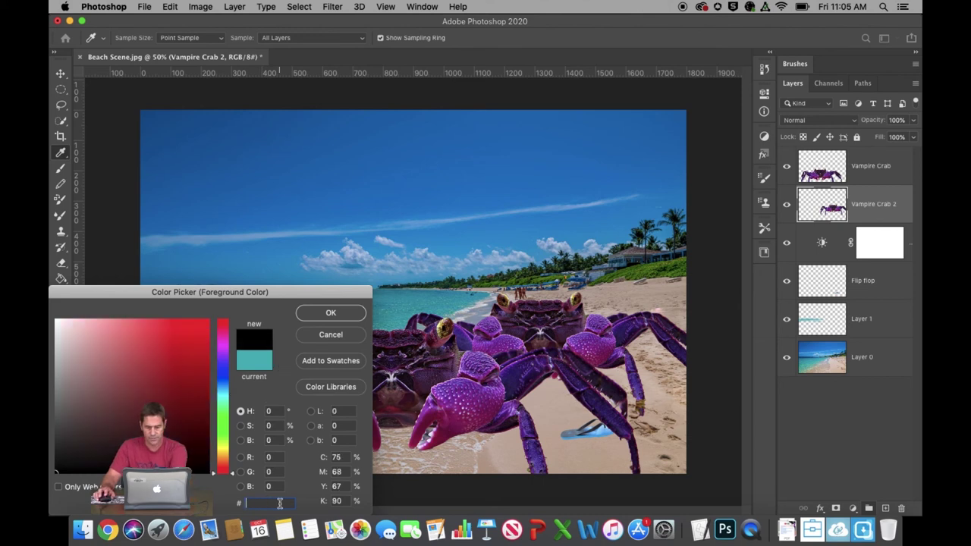
{"action": "right_click", "coordinate": [261, 503]}
{"action": "left_click", "coordinate": [284, 442]}
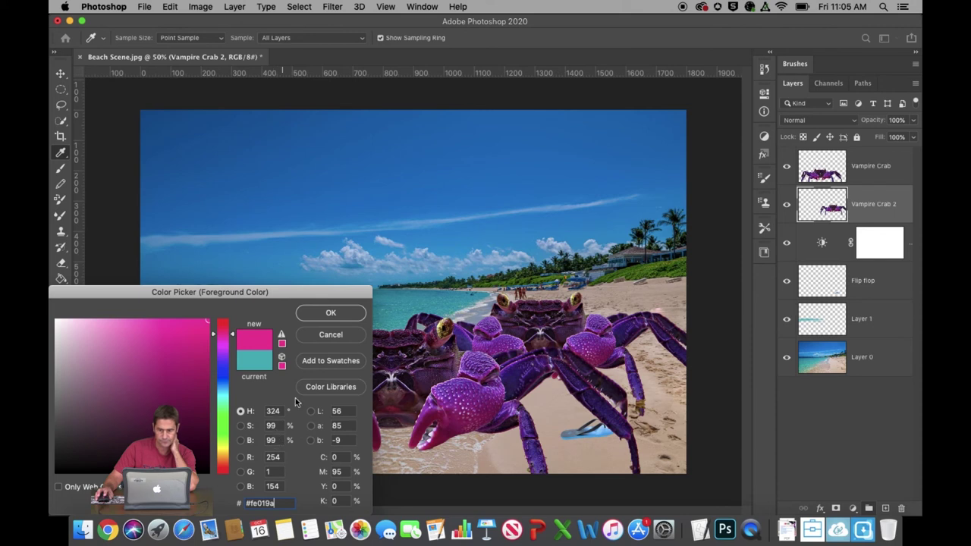
{"action": "left_click", "coordinate": [329, 314]}
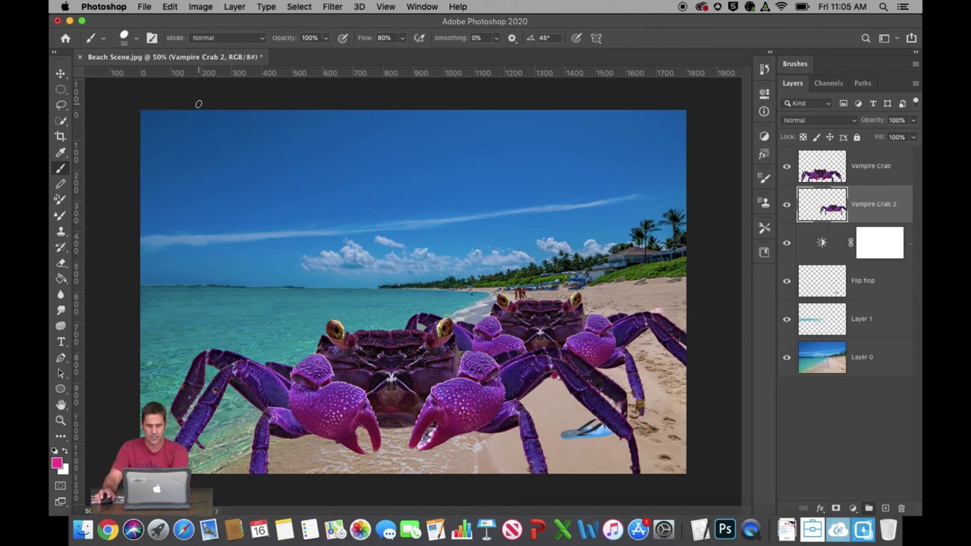
- Enlarge the brush to 250 px, paint a neon pink test stroke in the upper sky and undo the stroke
{"action": "key", "text": "bracketright"}
{"action": "key", "text": "bracketright"}
{"action": "key", "text": "bracketright"}
{"action": "key", "text": "bracketright"}
{"action": "key", "text": "bracketright"}
{"action": "key", "text": "bracketright"}
{"action": "key", "text": "bracketright"}
{"action": "key", "text": "bracketright"}
{"action": "key", "text": "bracketright"}
{"action": "key", "text": "bracketright"}
{"action": "key", "text": "bracketright"}
{"action": "key", "text": "bracketright"}
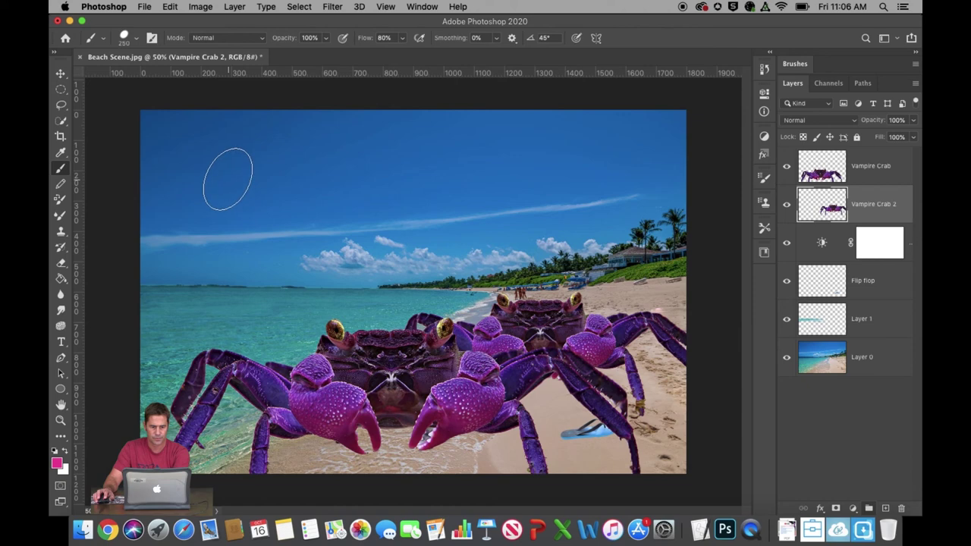
{"action": "left_click_drag", "start_coordinate": [230, 176], "coordinate": [254, 178]}
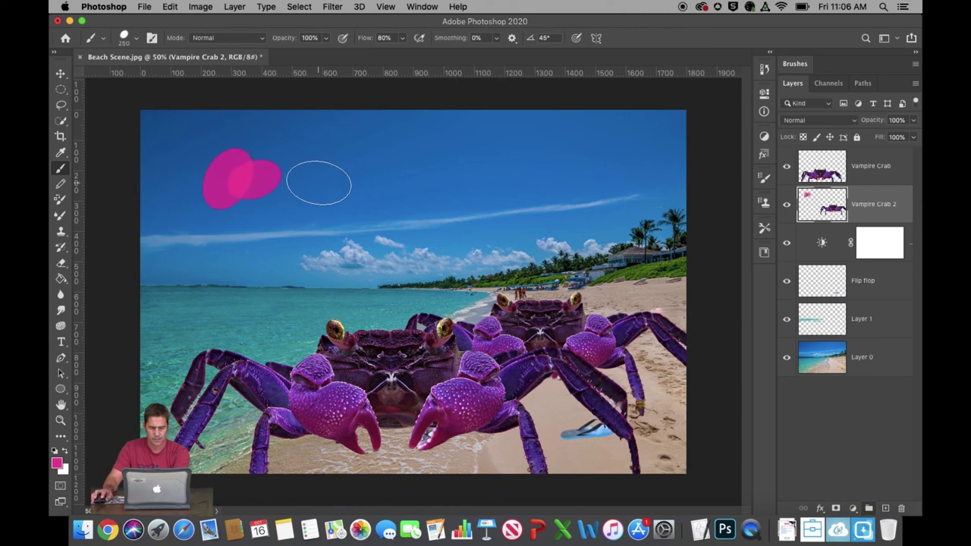
{"action": "key", "text": "super+minus"}
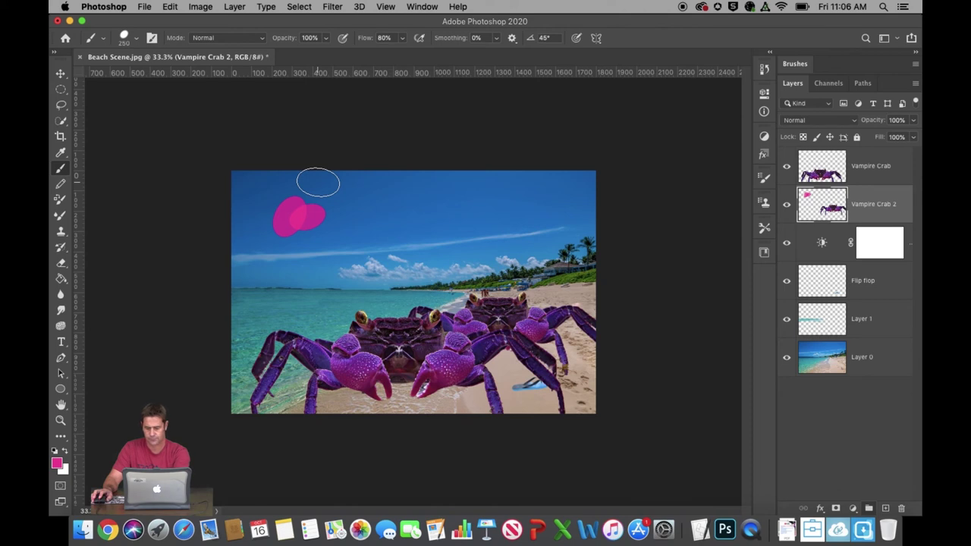
{"action": "key", "text": "super+z"}
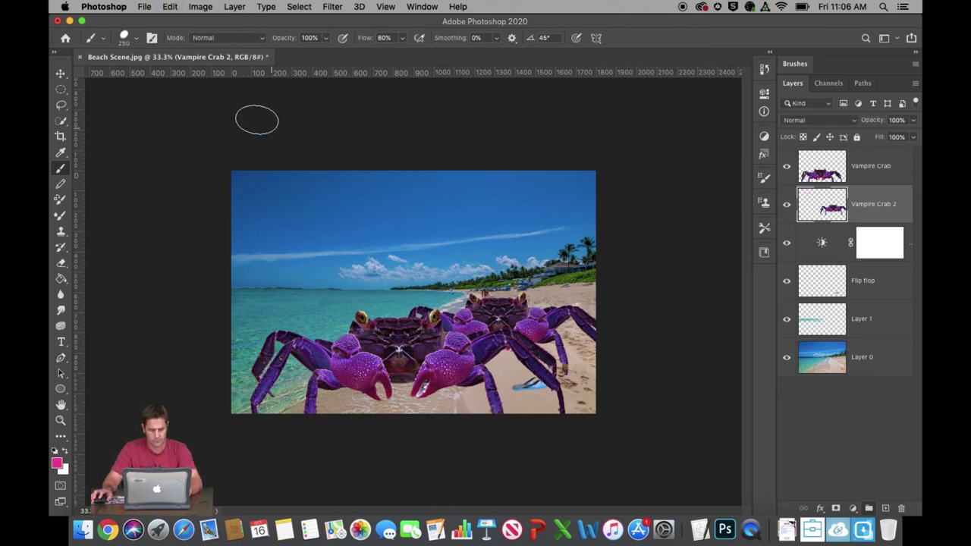
- Reduce the brush size to 97 px and choose the Hard Round preset from General Brushes
{"action": "left_click", "coordinate": [135, 40]}
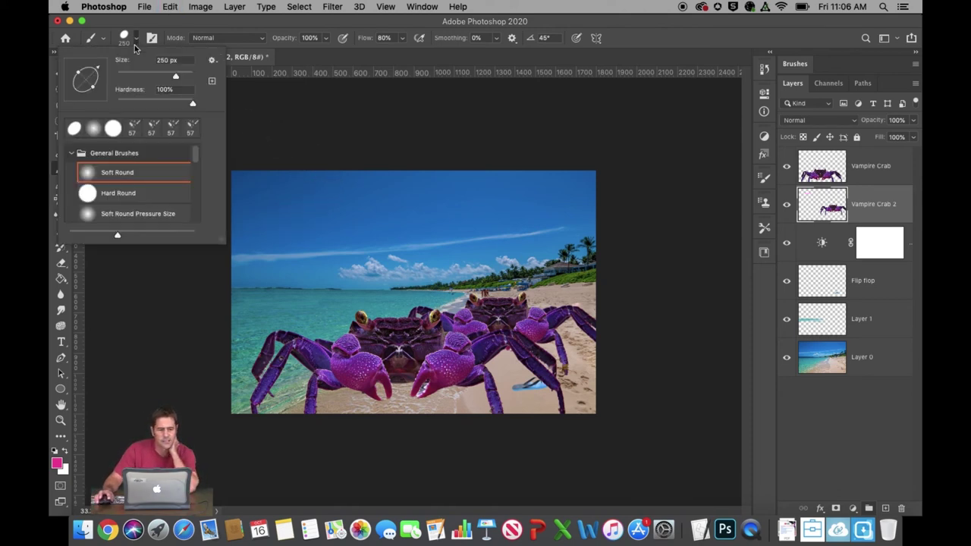
{"action": "left_click_drag", "start_coordinate": [176, 79], "coordinate": [153, 76]}
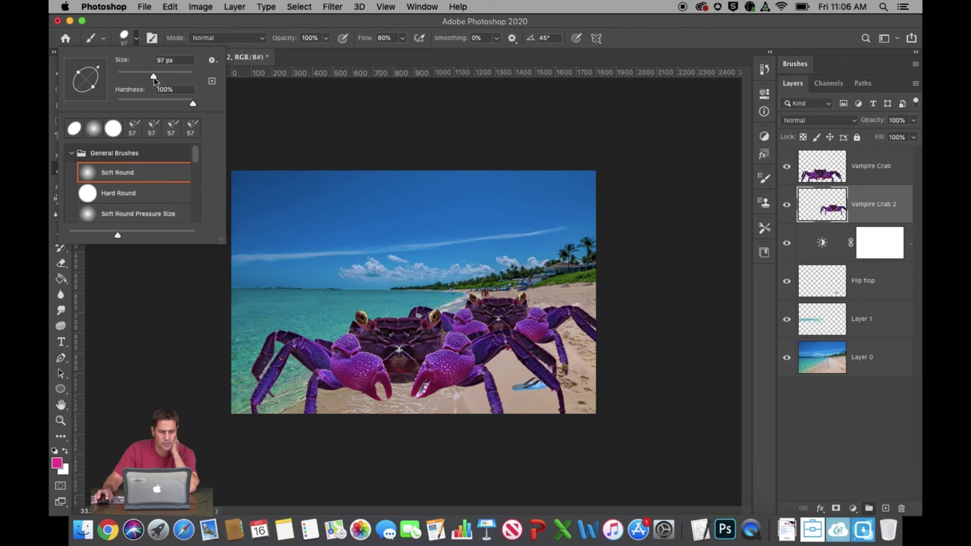
{"action": "left_click", "coordinate": [120, 195]}
- Undo the second vampire crab's resizing and its latest move
{"action": "key", "text": "super+z"}
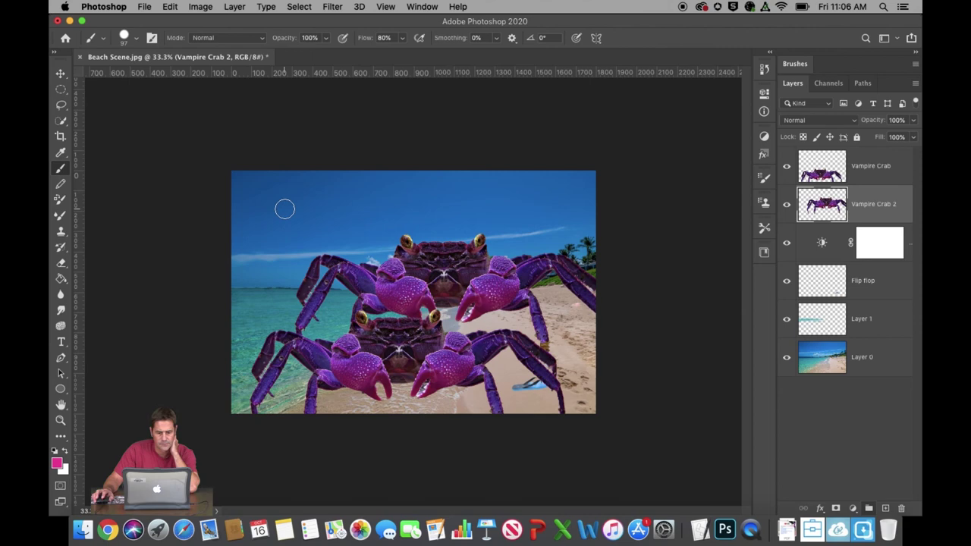
{"action": "left_click", "coordinate": [168, 8]}
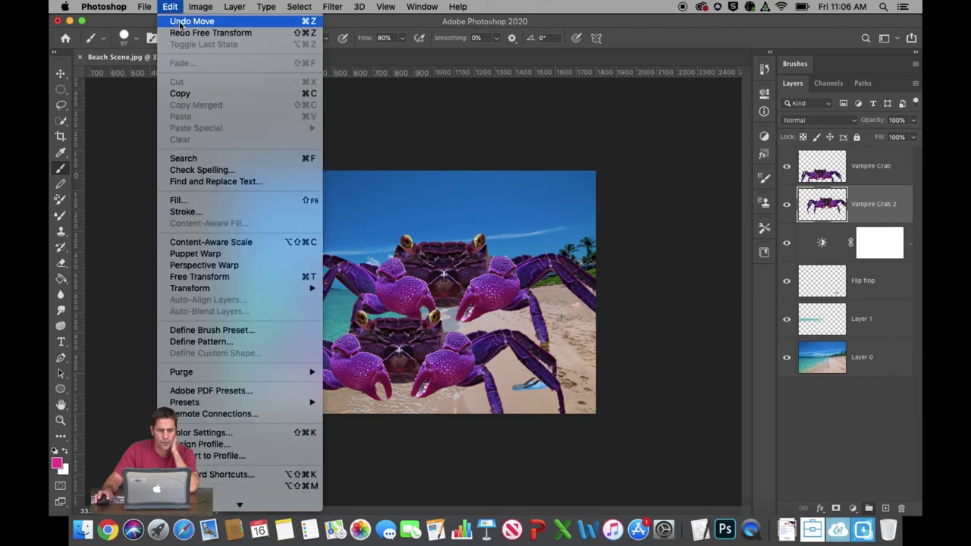
{"action": "left_click", "coordinate": [180, 23]}
{"action": "left_click", "coordinate": [167, 7]}
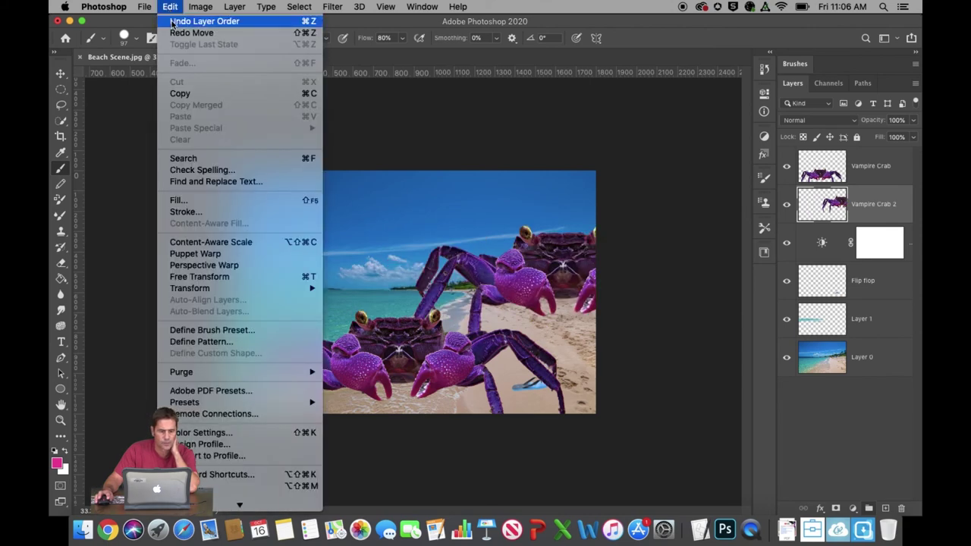
{"action": "left_click", "coordinate": [532, 124]}
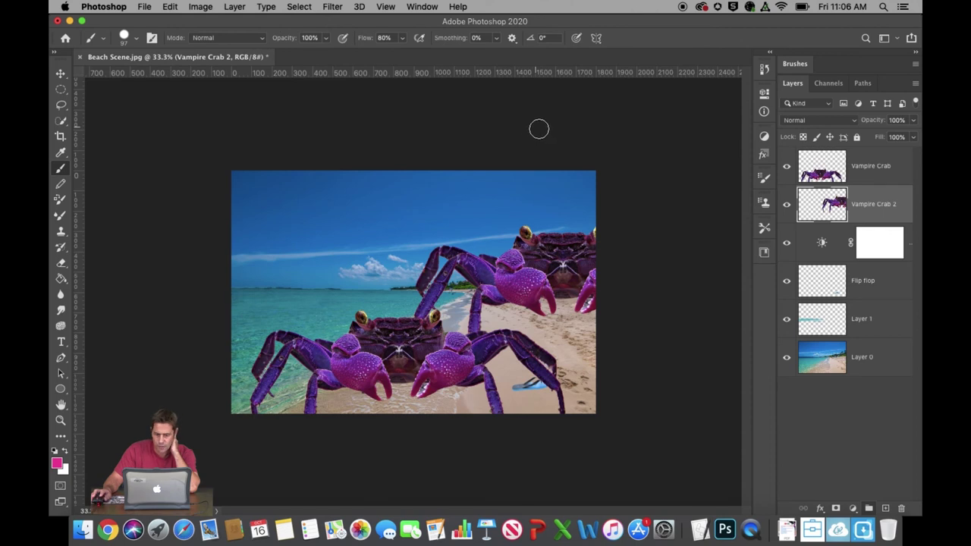
- Set the brush tip's angle to 45° and its spacing to 50%
{"action": "left_click", "coordinate": [152, 38]}
{"action": "left_click", "coordinate": [576, 215]}
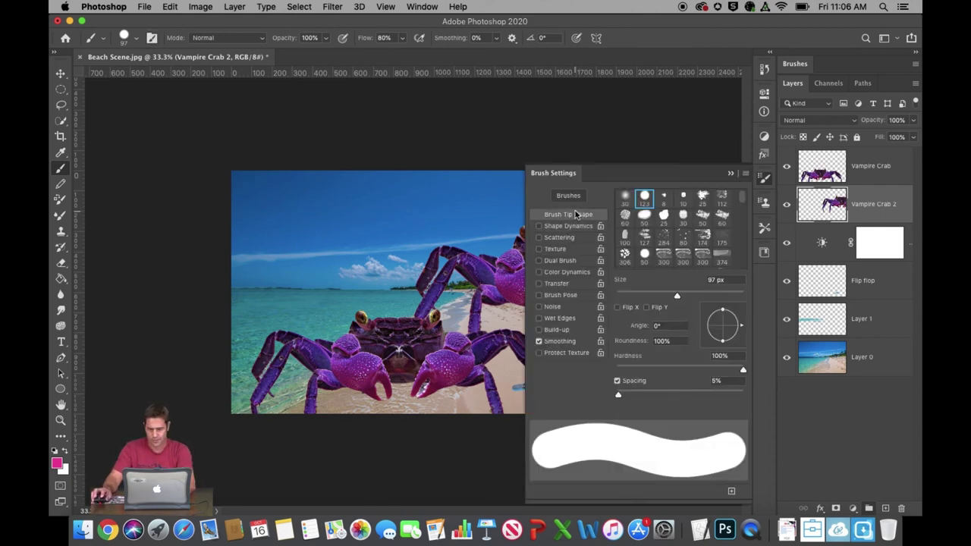
{"action": "left_click_drag", "start_coordinate": [742, 329], "coordinate": [740, 316]}
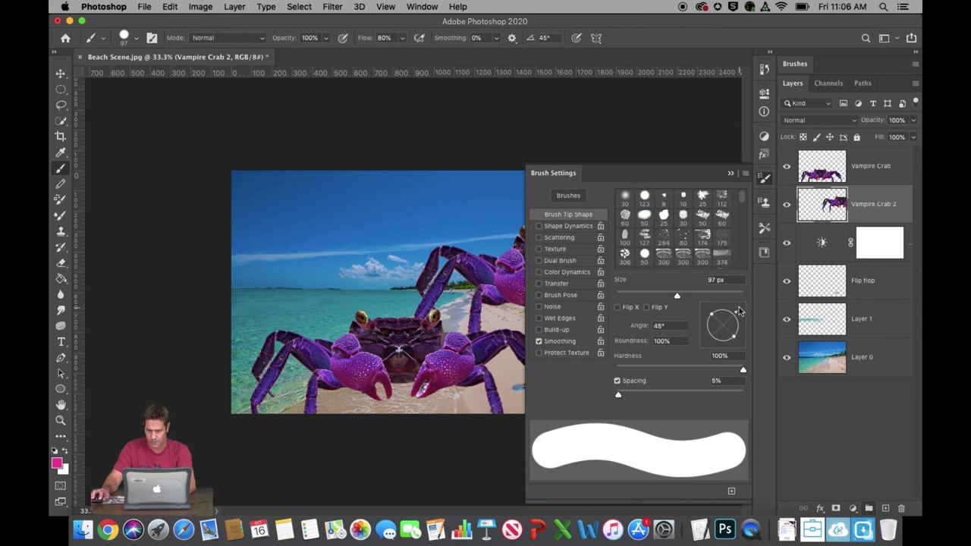
{"action": "left_click_drag", "start_coordinate": [618, 397], "coordinate": [647, 400]}
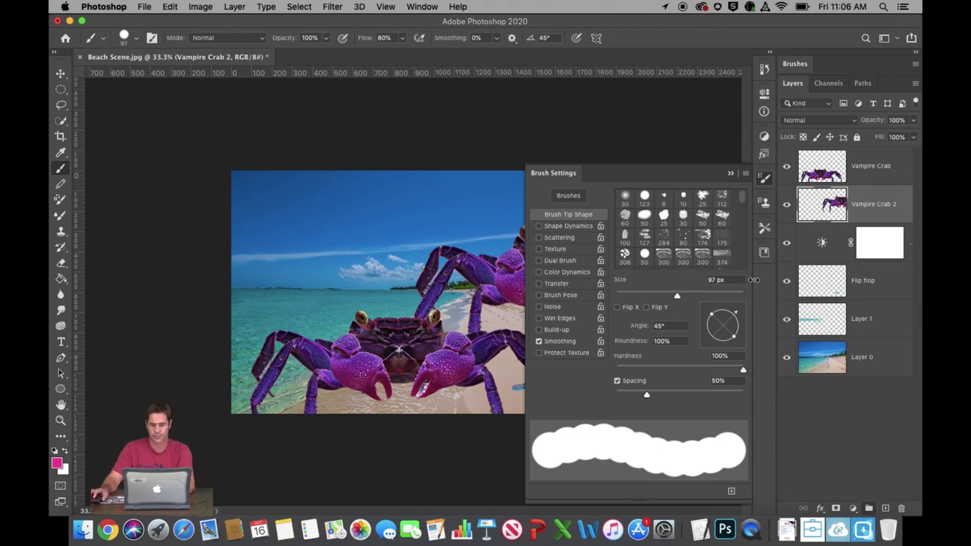
- Enable Shape Dynamics with 31% size jitter, 10% minimum diameter, 24% angle jitter and 13% roundness jitter
{"action": "left_click", "coordinate": [539, 227]}
{"action": "left_click", "coordinate": [581, 230]}
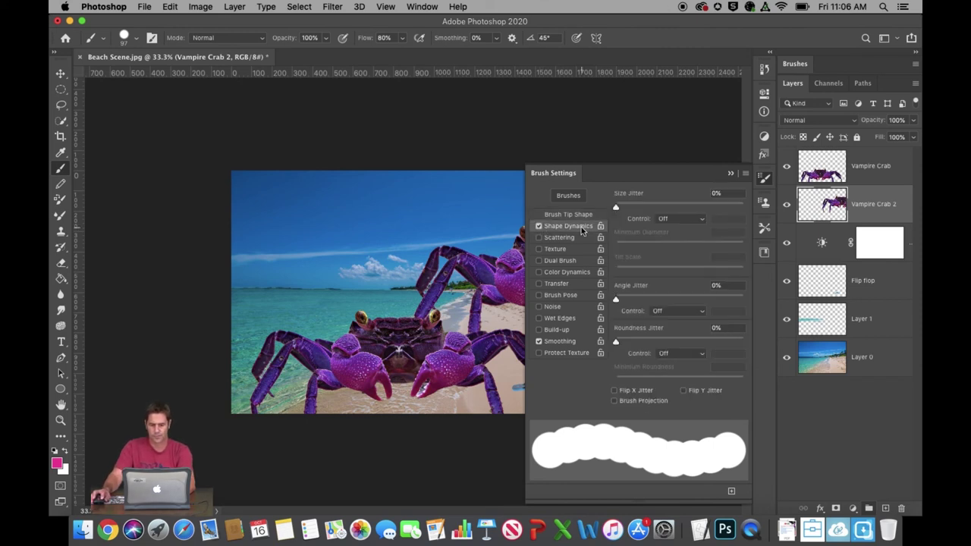
{"action": "mouse_move", "coordinate": [616, 207]}
{"action": "left_mouse_down"}
{"action": "mouse_move", "coordinate": [679, 210]}
{"action": "mouse_move", "coordinate": [657, 212]}
{"action": "left_mouse_up"}
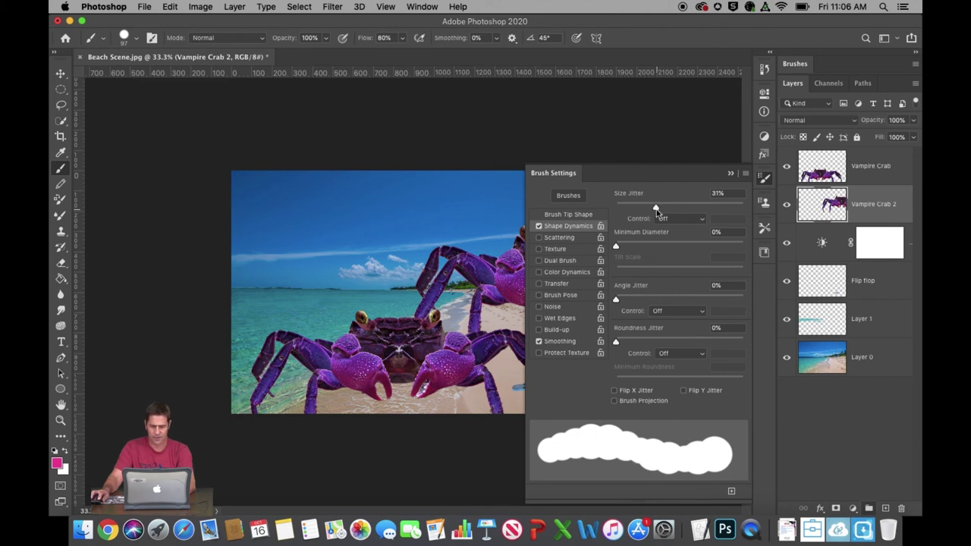
{"action": "left_click_drag", "start_coordinate": [616, 246], "coordinate": [629, 248]}
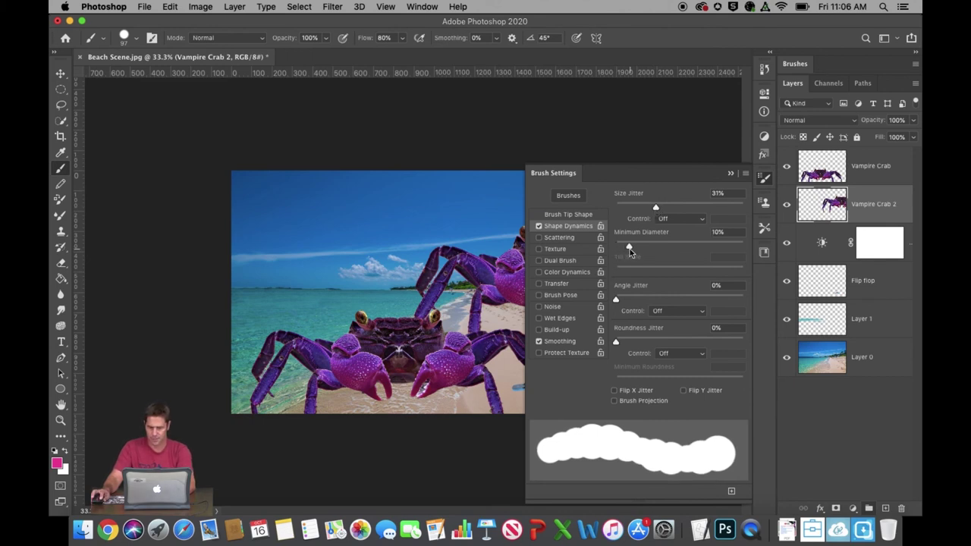
{"action": "left_click_drag", "start_coordinate": [616, 299], "coordinate": [641, 300]}
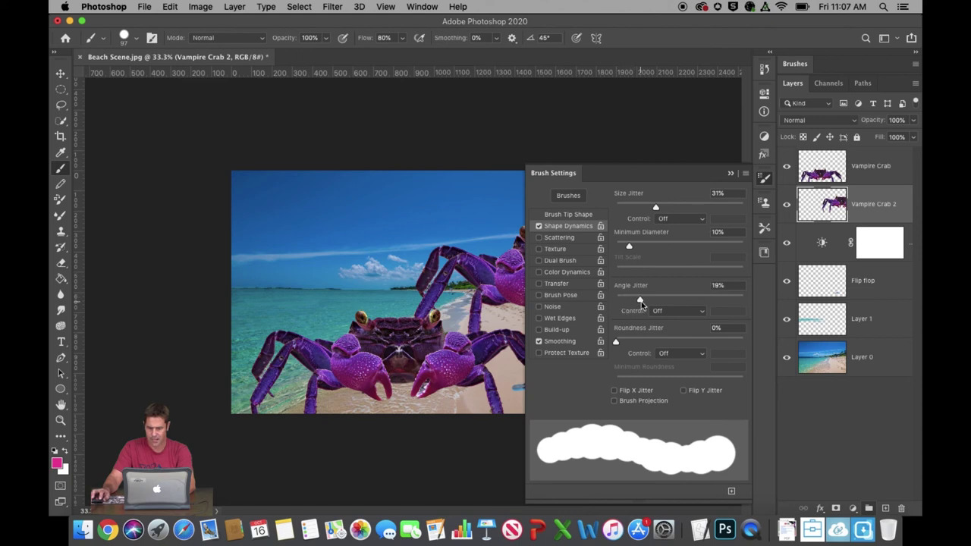
{"action": "left_click_drag", "start_coordinate": [621, 342], "coordinate": [633, 343]}
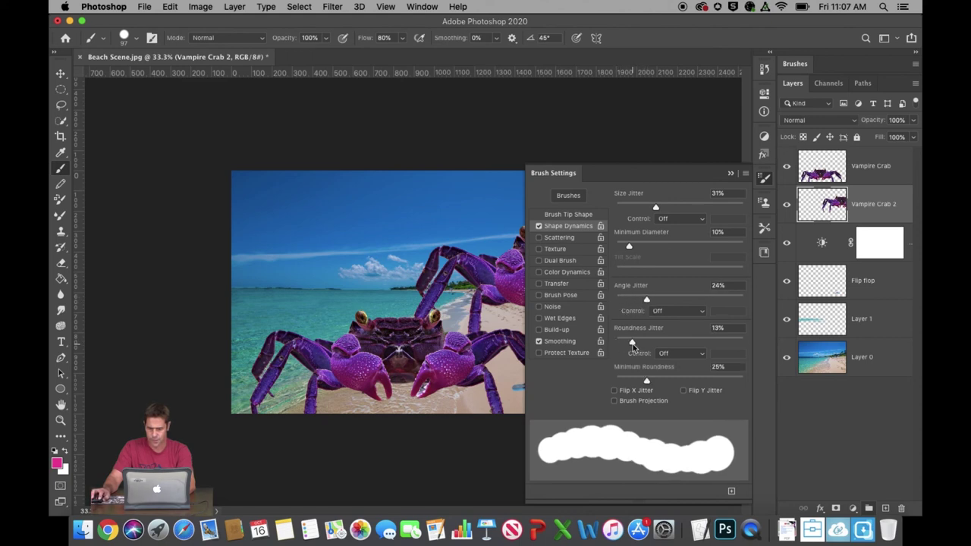
{"action": "left_click", "coordinate": [732, 175]}
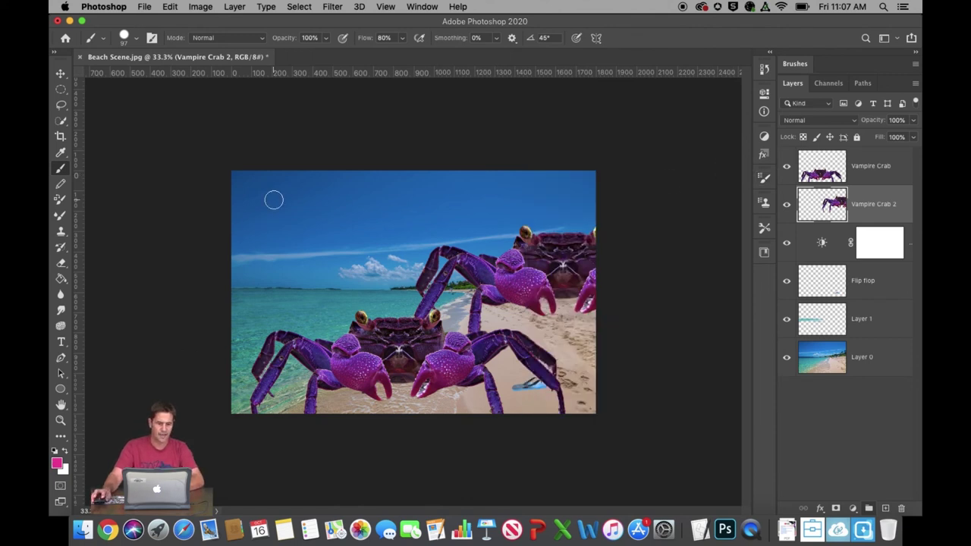
- Paint neon pink test strokes across the upper sky and undo them
{"action": "mouse_move", "coordinate": [273, 199]}
{"action": "left_mouse_down"}
{"action": "mouse_move", "coordinate": [379, 203]}
{"action": "mouse_move", "coordinate": [334, 216]}
{"action": "mouse_move", "coordinate": [283, 212]}
{"action": "mouse_move", "coordinate": [366, 212]}
{"action": "mouse_move", "coordinate": [298, 212]}
{"action": "mouse_move", "coordinate": [345, 205]}
{"action": "mouse_move", "coordinate": [319, 198]}
{"action": "mouse_move", "coordinate": [279, 215]}
{"action": "mouse_move", "coordinate": [287, 220]}
{"action": "mouse_move", "coordinate": [265, 220]}
{"action": "mouse_move", "coordinate": [386, 216]}
{"action": "mouse_move", "coordinate": [313, 216]}
{"action": "mouse_move", "coordinate": [337, 209]}
{"action": "mouse_move", "coordinate": [265, 220]}
{"action": "mouse_move", "coordinate": [252, 209]}
{"action": "mouse_move", "coordinate": [261, 221]}
{"action": "mouse_move", "coordinate": [303, 227]}
{"action": "mouse_move", "coordinate": [390, 207]}
{"action": "left_mouse_up"}
{"action": "mouse_move", "coordinate": [327, 224]}
{"action": "left_mouse_down"}
{"action": "mouse_move", "coordinate": [258, 213]}
{"action": "mouse_move", "coordinate": [247, 227]}
{"action": "mouse_move", "coordinate": [412, 219]}
{"action": "mouse_move", "coordinate": [390, 222]}
{"action": "mouse_move", "coordinate": [381, 208]}
{"action": "mouse_move", "coordinate": [338, 196]}
{"action": "mouse_move", "coordinate": [270, 198]}
{"action": "mouse_move", "coordinate": [394, 228]}
{"action": "left_mouse_up"}
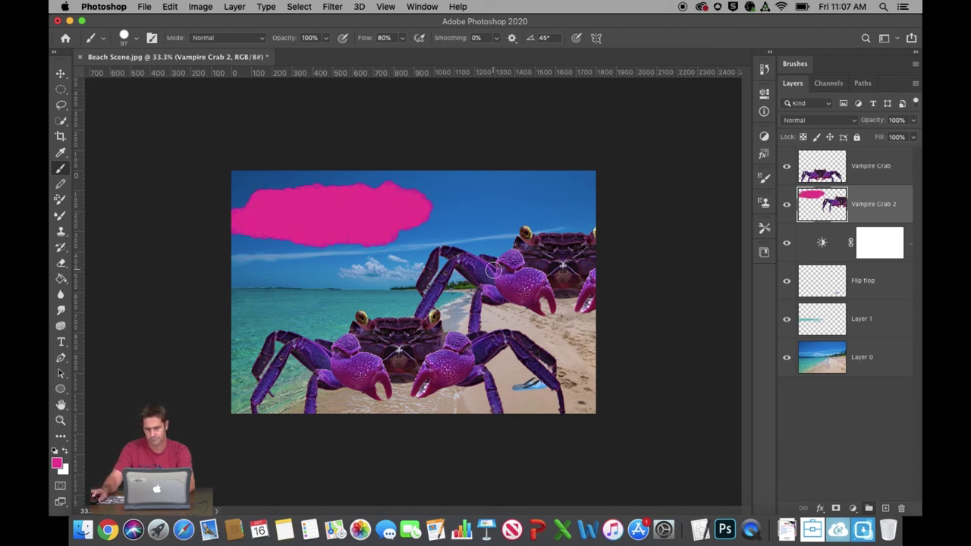
{"action": "key", "text": "super+equal"}
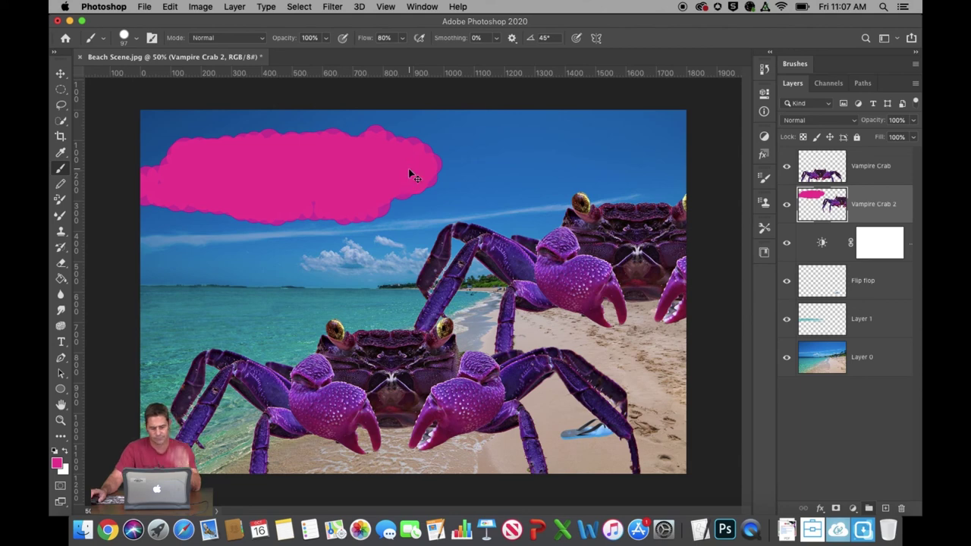
{"action": "key", "text": "super+z"}
{"action": "key", "text": "super+z"}
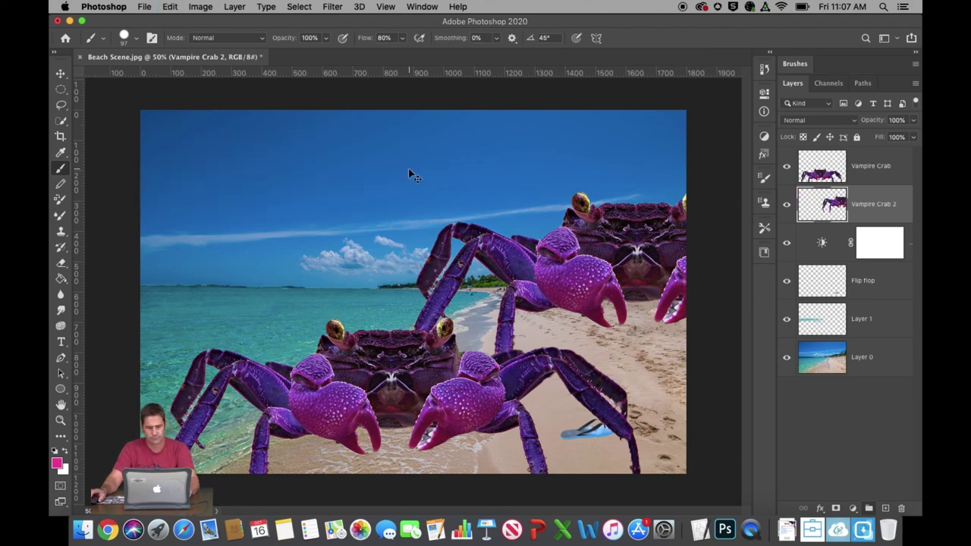
- Reduce the brush's size jitter to 10% and paint a straight test stroke across the upper sky
{"action": "left_click", "coordinate": [152, 38]}
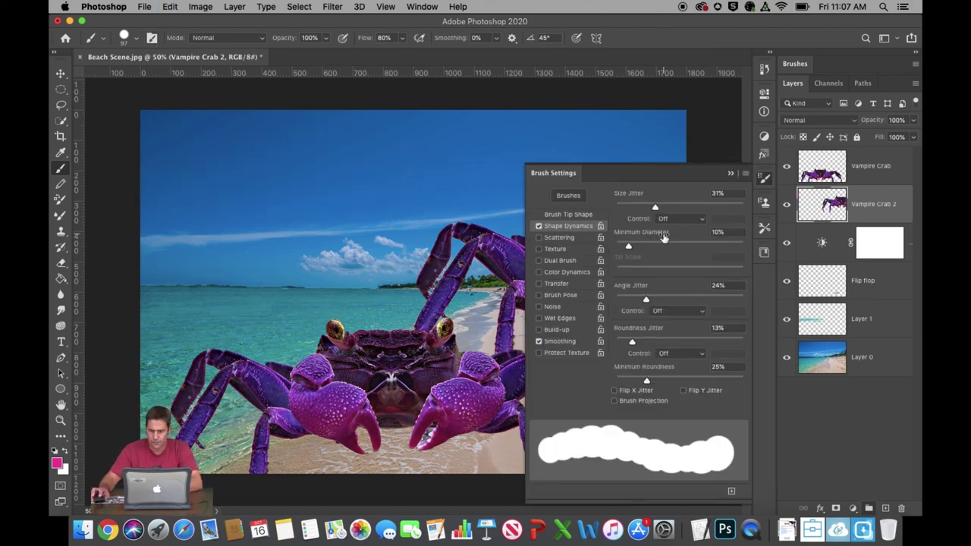
{"action": "left_click_drag", "start_coordinate": [657, 209], "coordinate": [629, 210]}
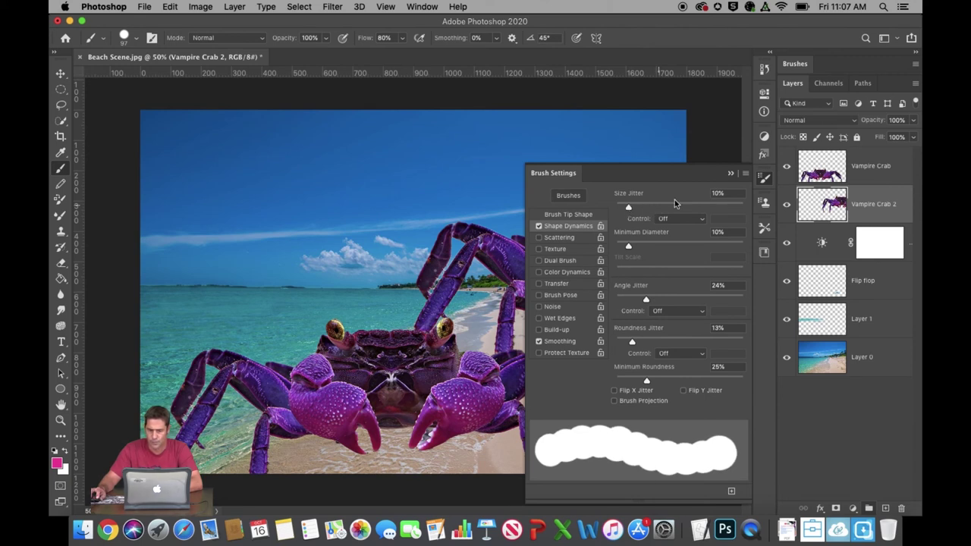
{"action": "left_click", "coordinate": [730, 173]}
{"action": "left_click", "coordinate": [210, 159]}
{"action": "left_click_drag", "start_coordinate": [226, 160], "coordinate": [355, 160]}
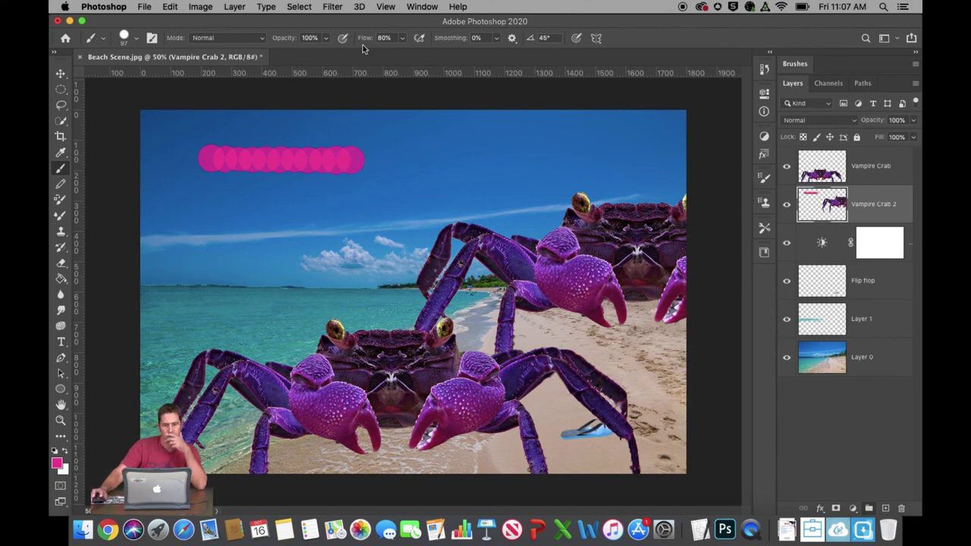
- Raise the brush flow to 100% and undo the overlapping test stroke
{"action": "left_click", "coordinate": [403, 38]}
{"action": "left_click_drag", "start_coordinate": [406, 58], "coordinate": [477, 53]}
{"action": "key", "text": "ctrl+z"}
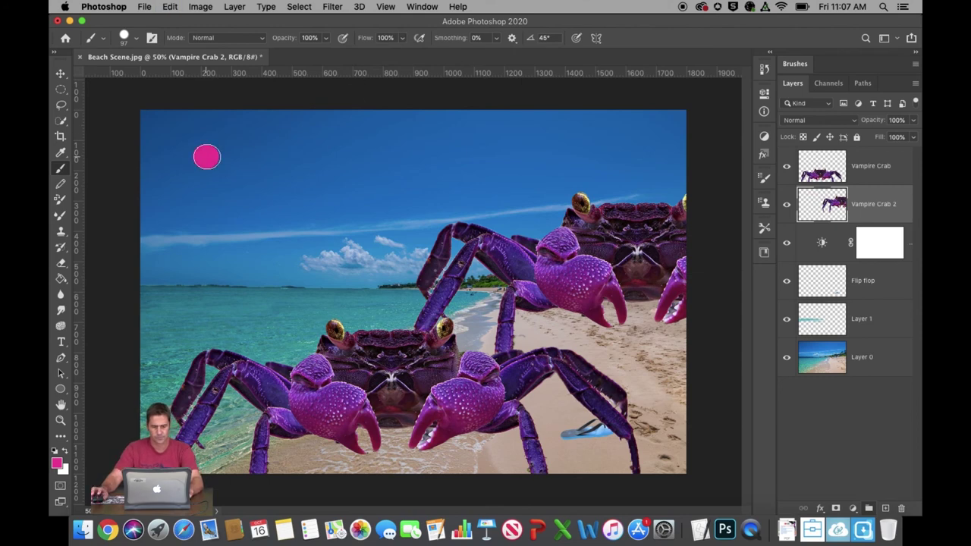
- Paint test strokes at full flow in the upper sky and undo them
{"action": "left_click_drag", "start_coordinate": [205, 157], "coordinate": [402, 156]}
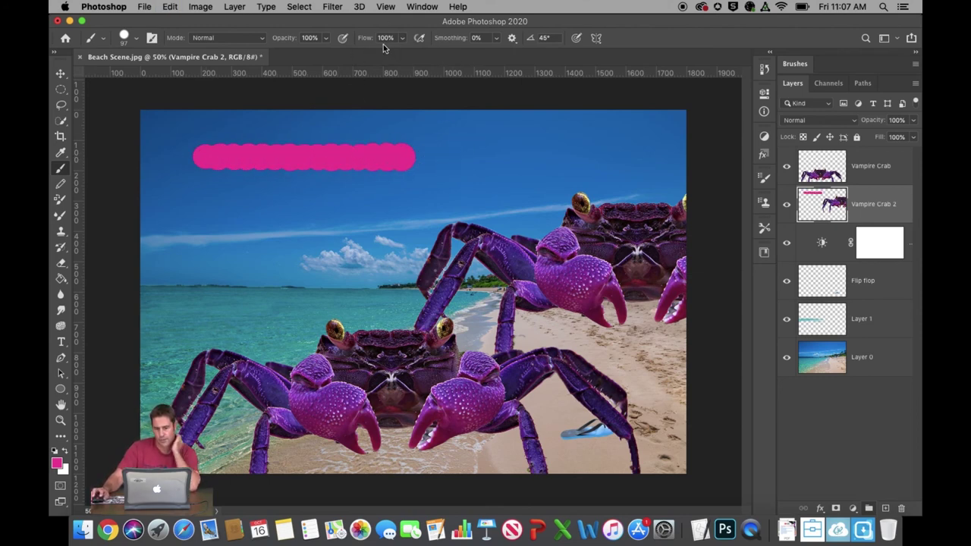
{"action": "mouse_move", "coordinate": [402, 175]}
{"action": "left_mouse_down"}
{"action": "mouse_move", "coordinate": [214, 180]}
{"action": "mouse_move", "coordinate": [235, 183]}
{"action": "mouse_move", "coordinate": [245, 167]}
{"action": "mouse_move", "coordinate": [300, 159]}
{"action": "mouse_move", "coordinate": [350, 174]}
{"action": "left_mouse_up"}
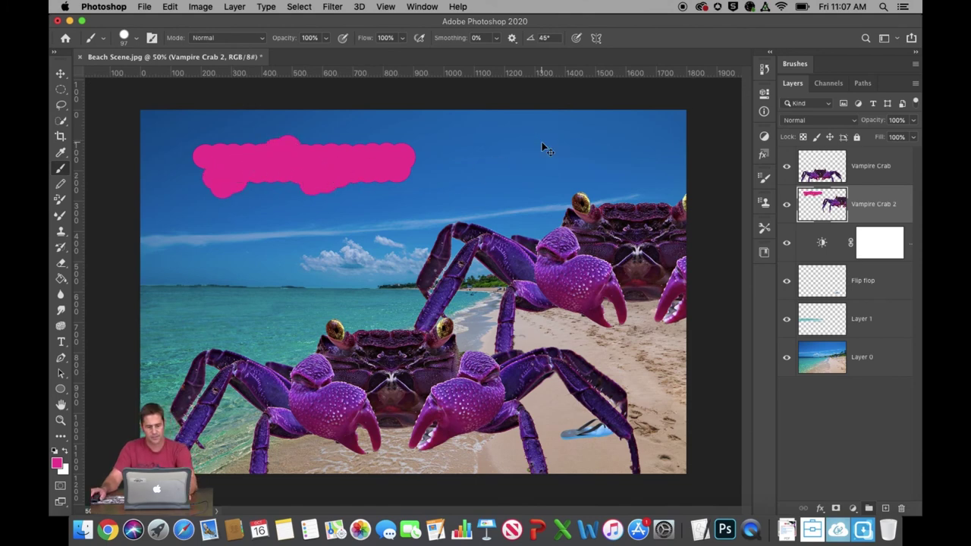
{"action": "key", "text": "super+z"}
{"action": "key", "text": "super+z"}
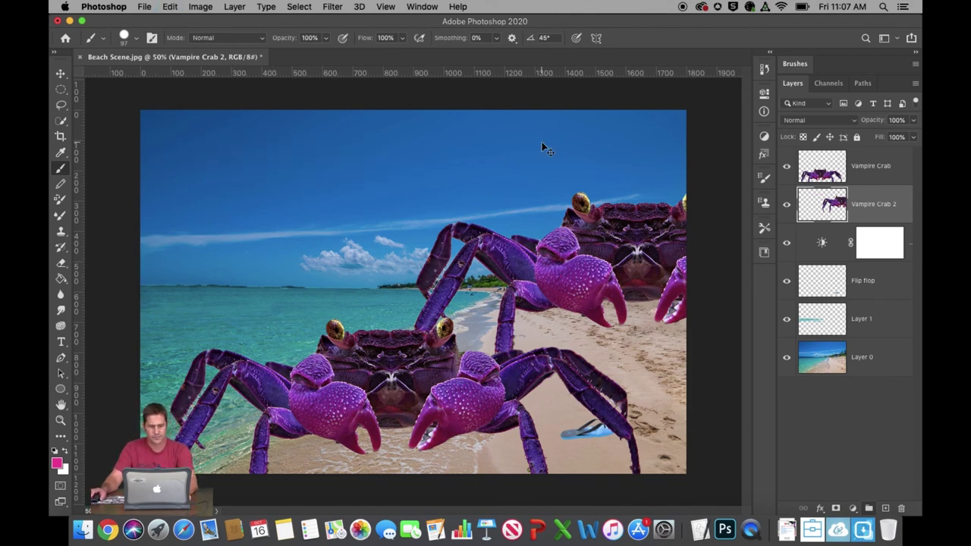
- Enable Scattering for the brush at 25%, paint a test stroke in the sky and undo it
{"action": "left_click", "coordinate": [152, 38]}
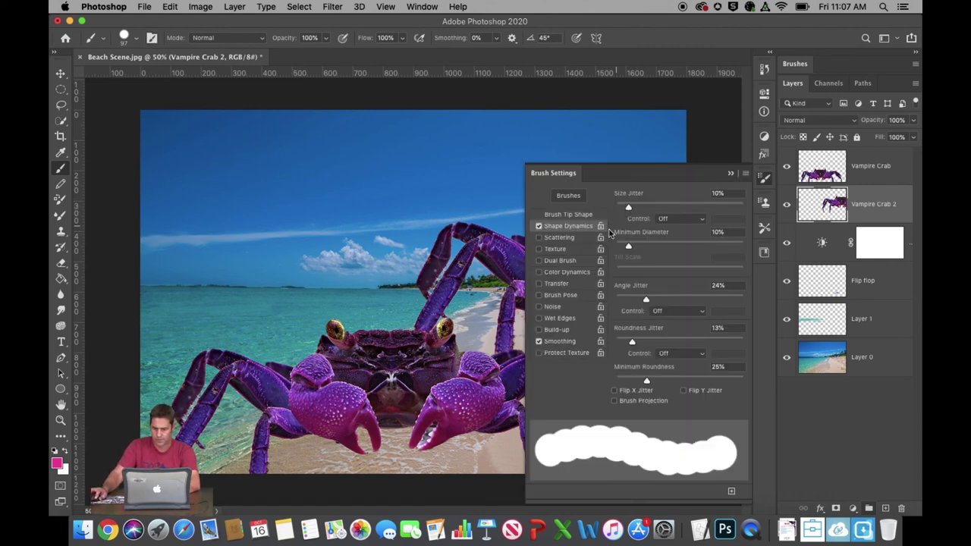
{"action": "left_click", "coordinate": [560, 238]}
{"action": "left_click_drag", "start_coordinate": [616, 210], "coordinate": [621, 210]}
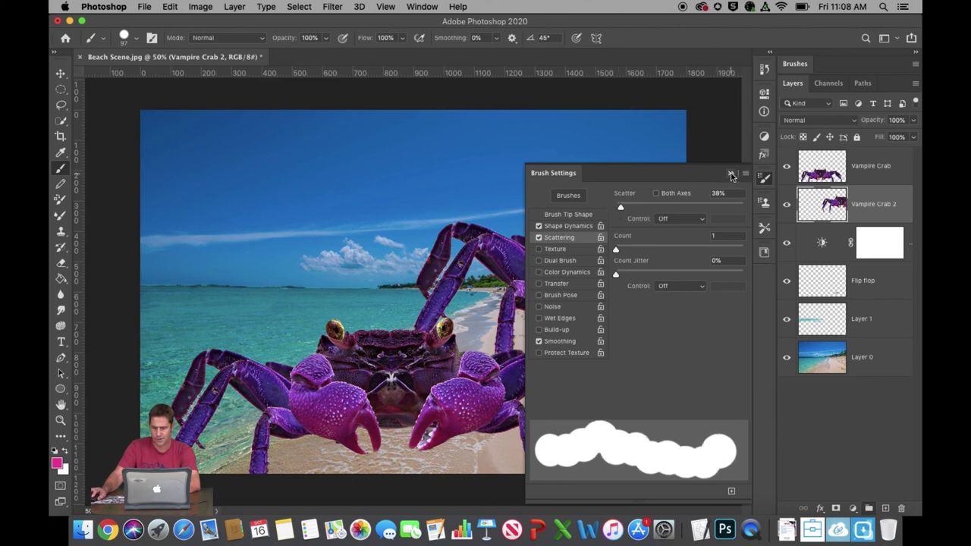
{"action": "left_click", "coordinate": [729, 192]}
{"action": "type", "text": "25"}
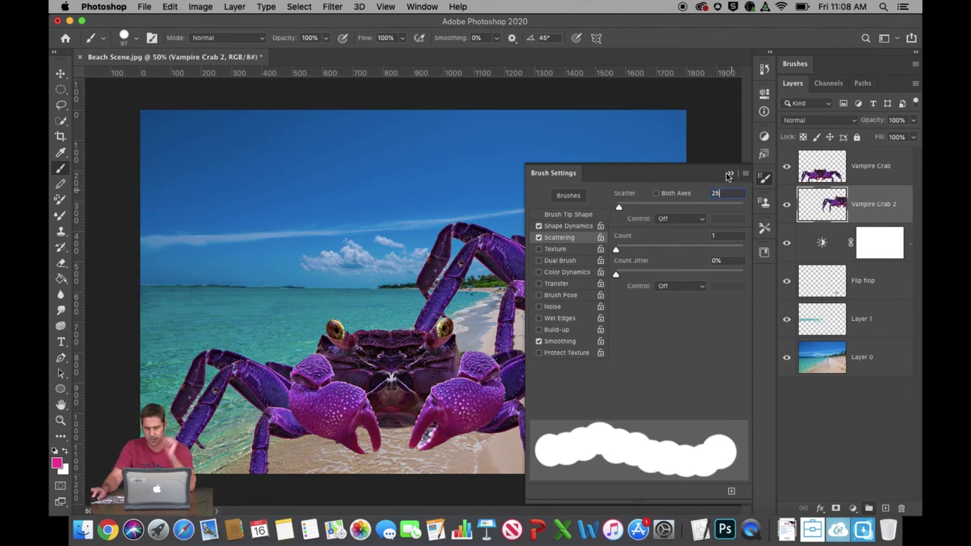
{"action": "left_click", "coordinate": [731, 173]}
{"action": "mouse_move", "coordinate": [209, 150]}
{"action": "left_mouse_down"}
{"action": "mouse_move", "coordinate": [360, 153]}
{"action": "mouse_move", "coordinate": [365, 161]}
{"action": "mouse_move", "coordinate": [183, 168]}
{"action": "mouse_move", "coordinate": [213, 182]}
{"action": "mouse_move", "coordinate": [364, 182]}
{"action": "mouse_move", "coordinate": [381, 193]}
{"action": "mouse_move", "coordinate": [354, 203]}
{"action": "mouse_move", "coordinate": [212, 204]}
{"action": "mouse_move", "coordinate": [226, 215]}
{"action": "mouse_move", "coordinate": [383, 213]}
{"action": "mouse_move", "coordinate": [398, 196]}
{"action": "mouse_move", "coordinate": [374, 147]}
{"action": "mouse_move", "coordinate": [445, 156]}
{"action": "mouse_move", "coordinate": [398, 156]}
{"action": "mouse_move", "coordinate": [393, 166]}
{"action": "mouse_move", "coordinate": [447, 171]}
{"action": "mouse_move", "coordinate": [400, 184]}
{"action": "mouse_move", "coordinate": [436, 198]}
{"action": "mouse_move", "coordinate": [400, 202]}
{"action": "mouse_move", "coordinate": [447, 207]}
{"action": "left_mouse_up"}
{"action": "key", "text": "super+z"}
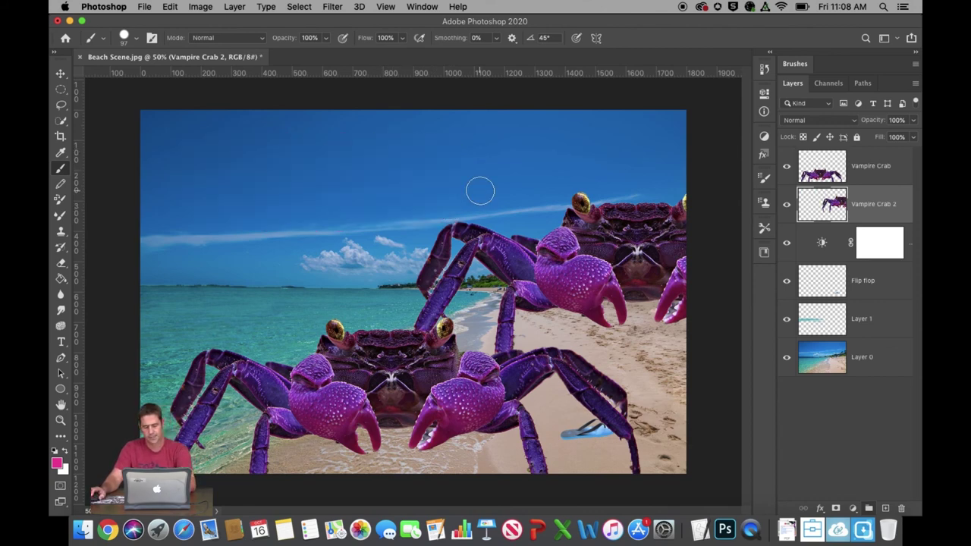
- Create a new layer above the Vampire Crab layer and paint a wide neon pink patch in the upper sky
{"action": "left_click", "coordinate": [846, 177]}
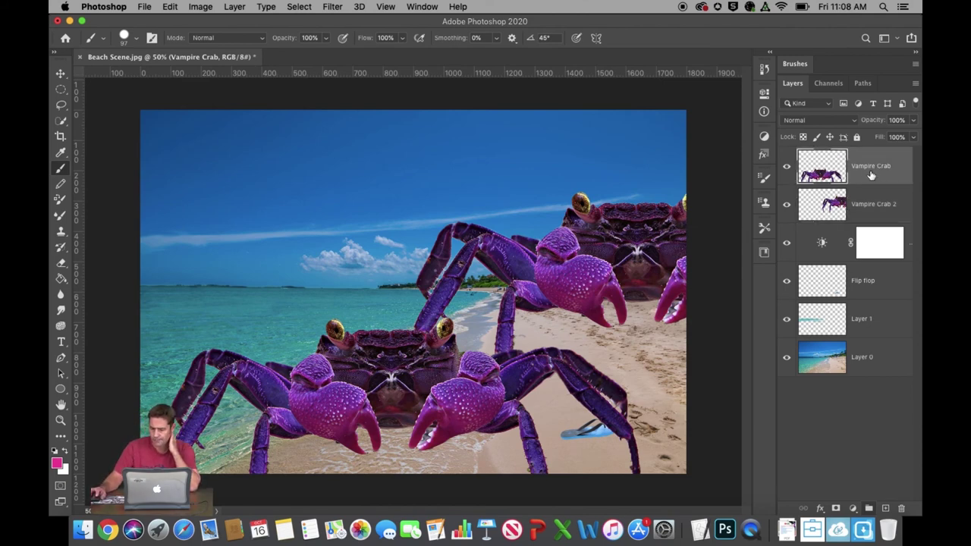
{"action": "left_click", "coordinate": [886, 509]}
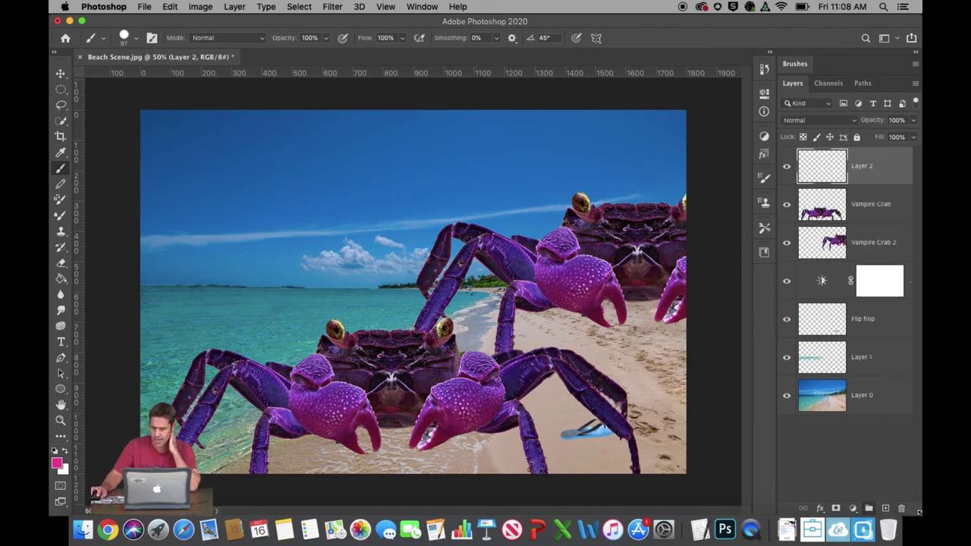
{"action": "mouse_move", "coordinate": [190, 157]}
{"action": "left_mouse_down"}
{"action": "mouse_move", "coordinate": [332, 158]}
{"action": "mouse_move", "coordinate": [406, 176]}
{"action": "mouse_move", "coordinate": [180, 180]}
{"action": "mouse_move", "coordinate": [242, 198]}
{"action": "mouse_move", "coordinate": [432, 187]}
{"action": "mouse_move", "coordinate": [297, 177]}
{"action": "mouse_move", "coordinate": [347, 155]}
{"action": "mouse_move", "coordinate": [440, 159]}
{"action": "mouse_move", "coordinate": [430, 184]}
{"action": "mouse_move", "coordinate": [240, 183]}
{"action": "mouse_move", "coordinate": [197, 202]}
{"action": "mouse_move", "coordinate": [223, 212]}
{"action": "mouse_move", "coordinate": [356, 213]}
{"action": "mouse_move", "coordinate": [431, 203]}
{"action": "mouse_move", "coordinate": [334, 223]}
{"action": "mouse_move", "coordinate": [197, 211]}
{"action": "mouse_move", "coordinate": [182, 221]}
{"action": "mouse_move", "coordinate": [300, 232]}
{"action": "left_mouse_up"}
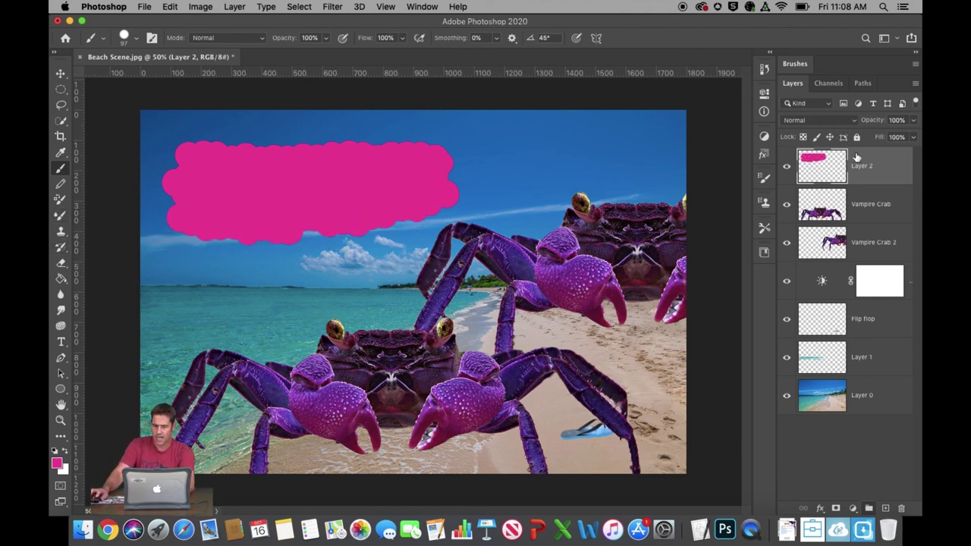
- Add a Chisel Soft bevel to the pink patch with 355% depth, 15 px size and 13 px soften, and nudge the patch slightly upward
{"action": "left_click", "coordinate": [819, 508]}
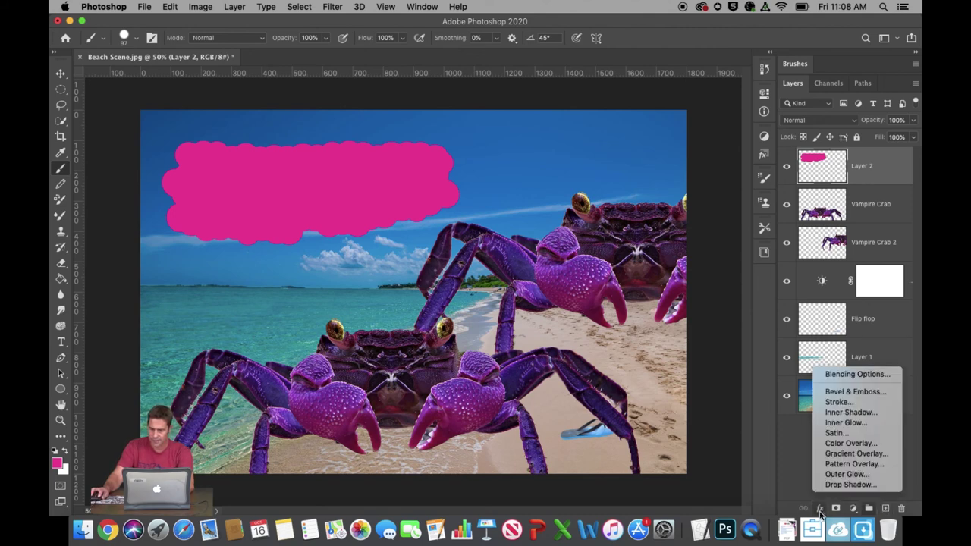
{"action": "left_click", "coordinate": [835, 392]}
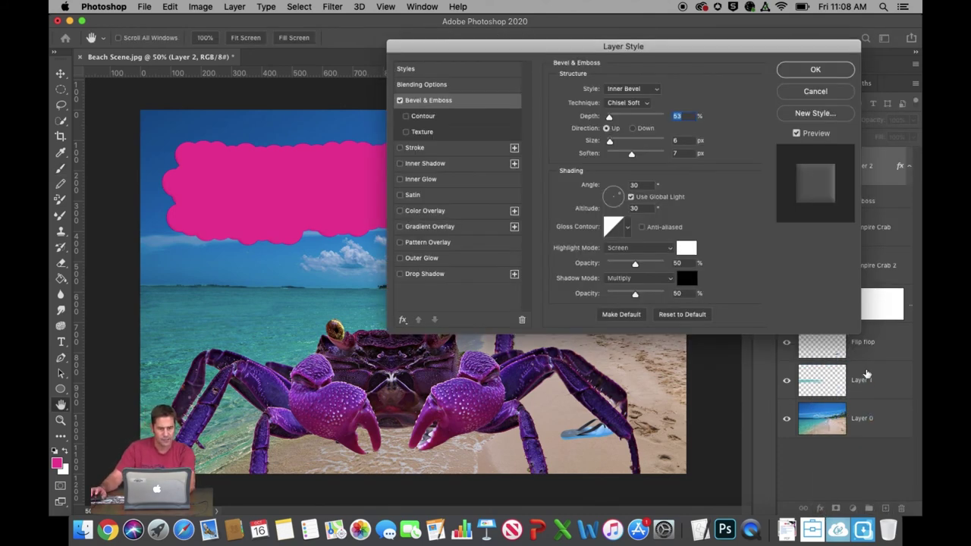
{"action": "left_click", "coordinate": [648, 103]}
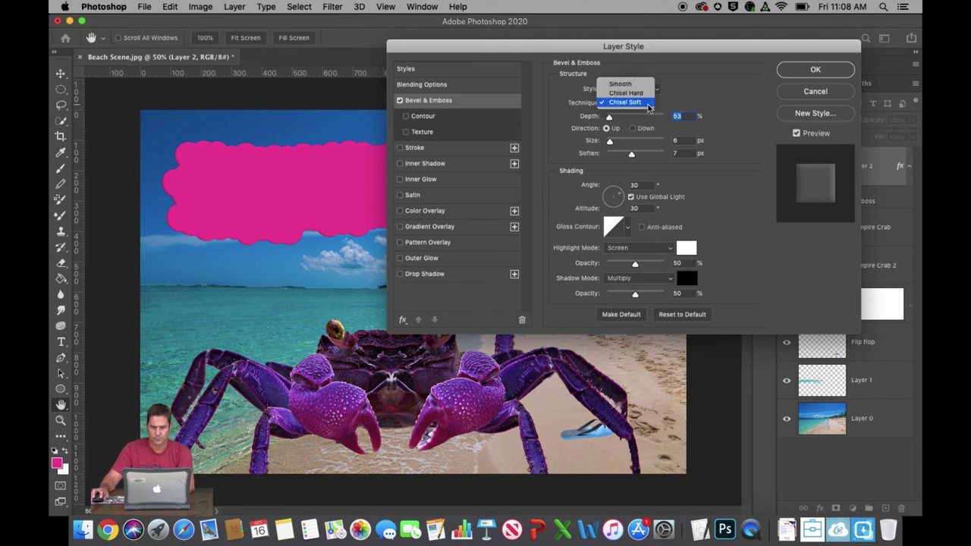
{"action": "left_click", "coordinate": [617, 103]}
{"action": "left_click_drag", "start_coordinate": [608, 119], "coordinate": [620, 120]}
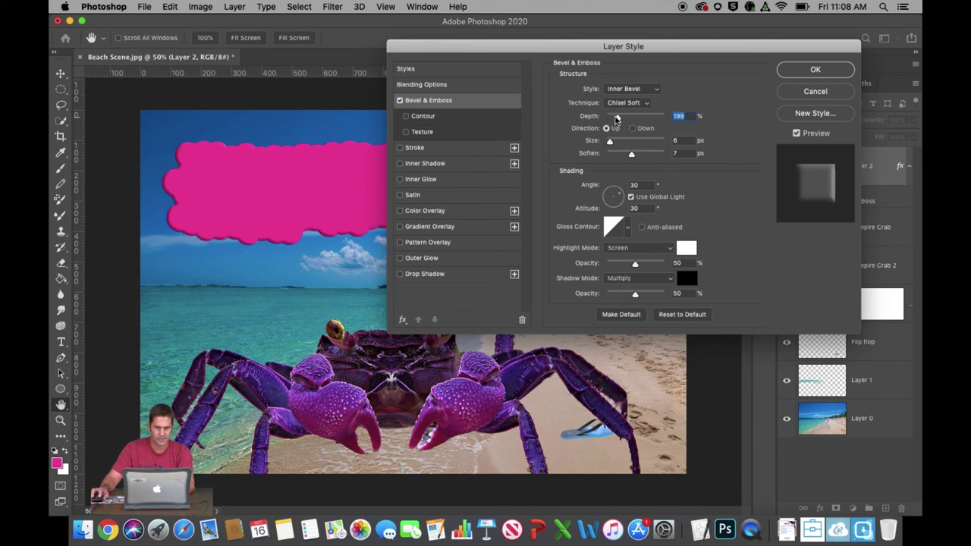
{"action": "left_click_drag", "start_coordinate": [622, 145], "coordinate": [613, 146]}
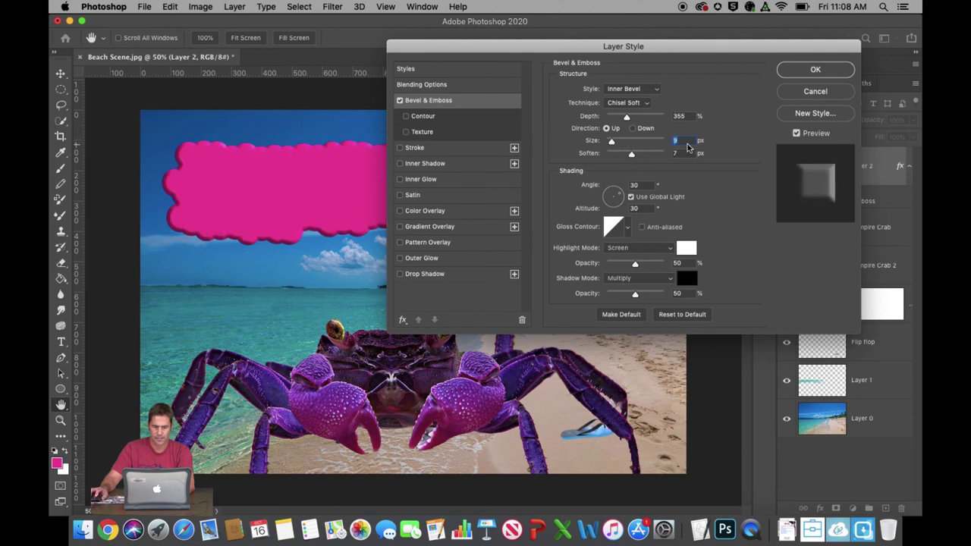
{"action": "type", "text": "15"}
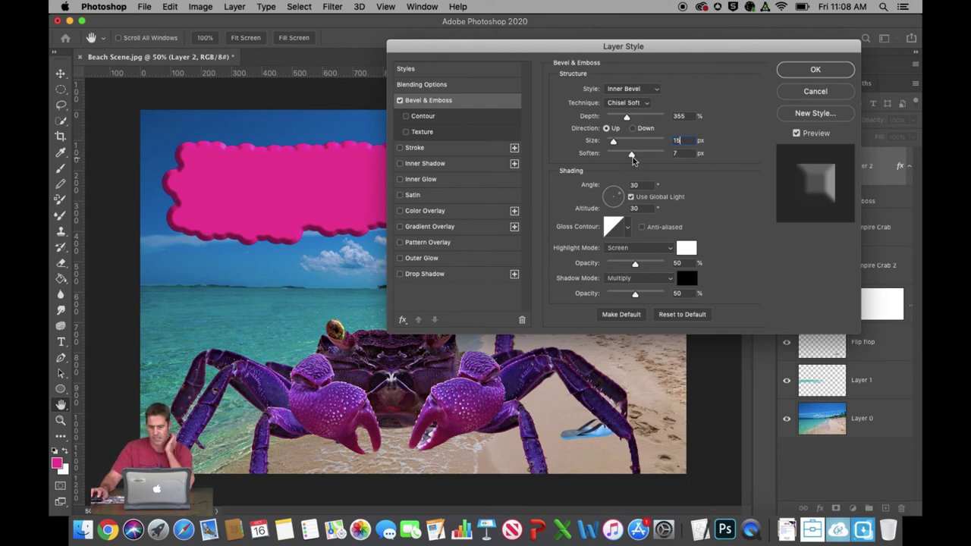
{"action": "left_click_drag", "start_coordinate": [642, 158], "coordinate": [652, 157]}
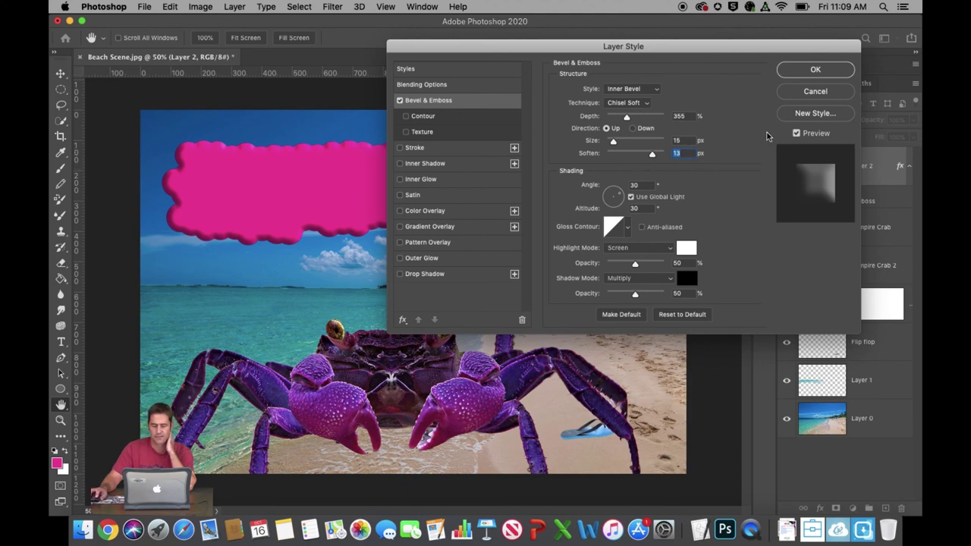
{"action": "left_click", "coordinate": [810, 70]}
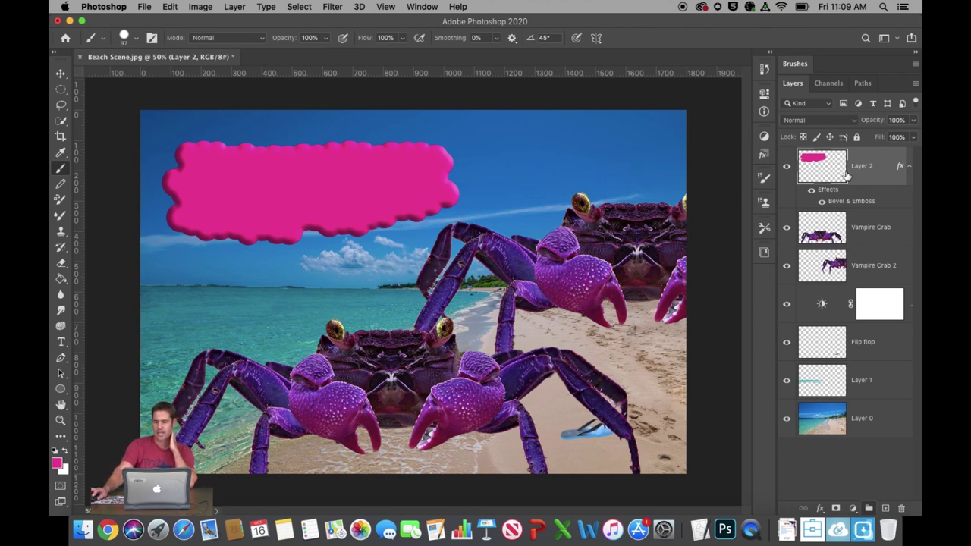
{"action": "left_click", "coordinate": [60, 74]}
{"action": "mouse_move", "coordinate": [244, 205]}
{"action": "left_mouse_down"}
{"action": "mouse_move", "coordinate": [231, 182]}
{"action": "mouse_move", "coordinate": [248, 192]}
{"action": "mouse_move", "coordinate": [243, 202]}
{"action": "left_mouse_up"}
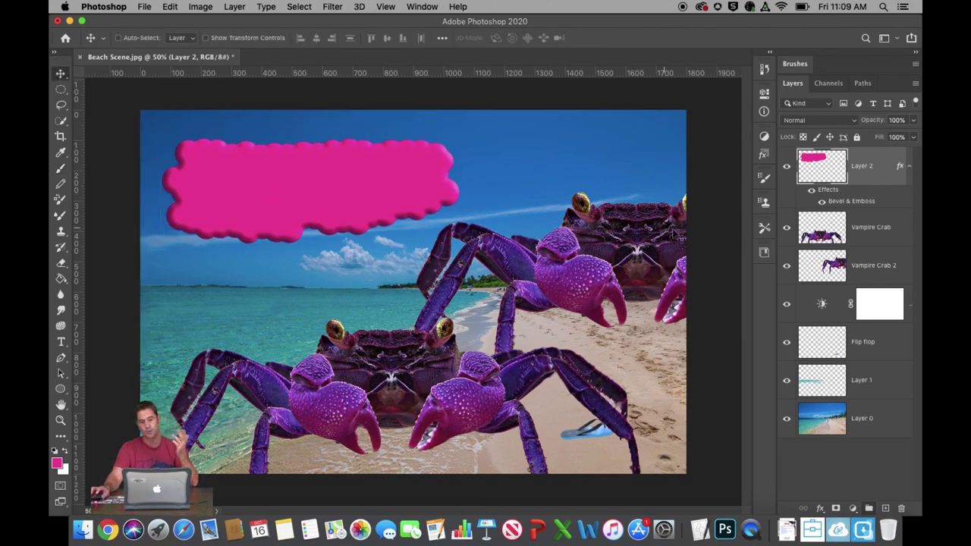
- Add the black text "VAMPIRE CRABS" in Bebas Neue at 72 pt over the pink patch
{"action": "left_click", "coordinate": [61, 343]}
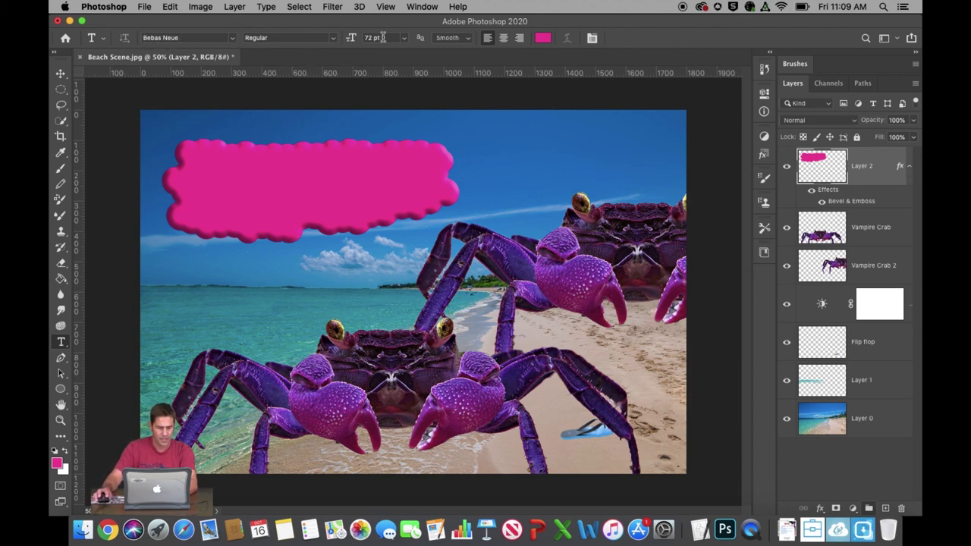
{"action": "left_click", "coordinate": [54, 453]}
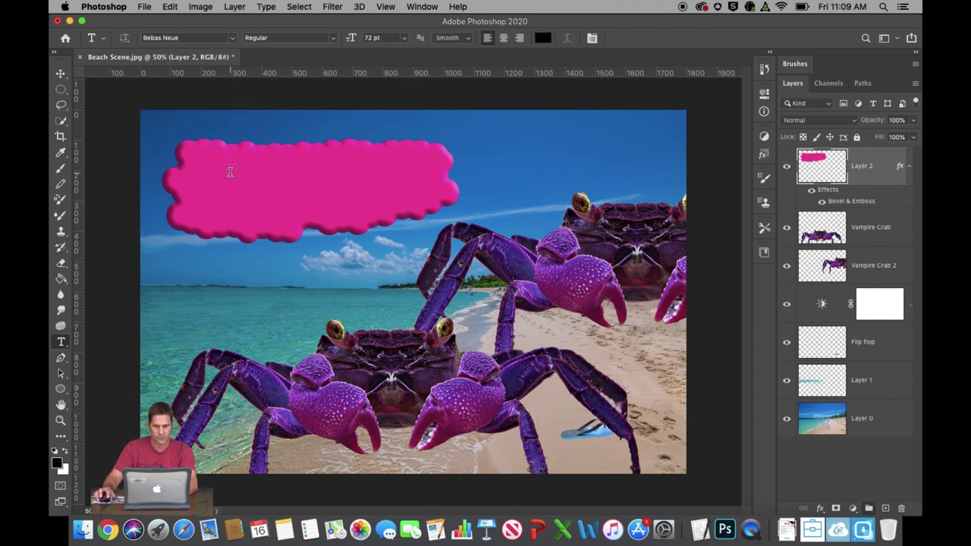
{"action": "left_click", "coordinate": [223, 186]}
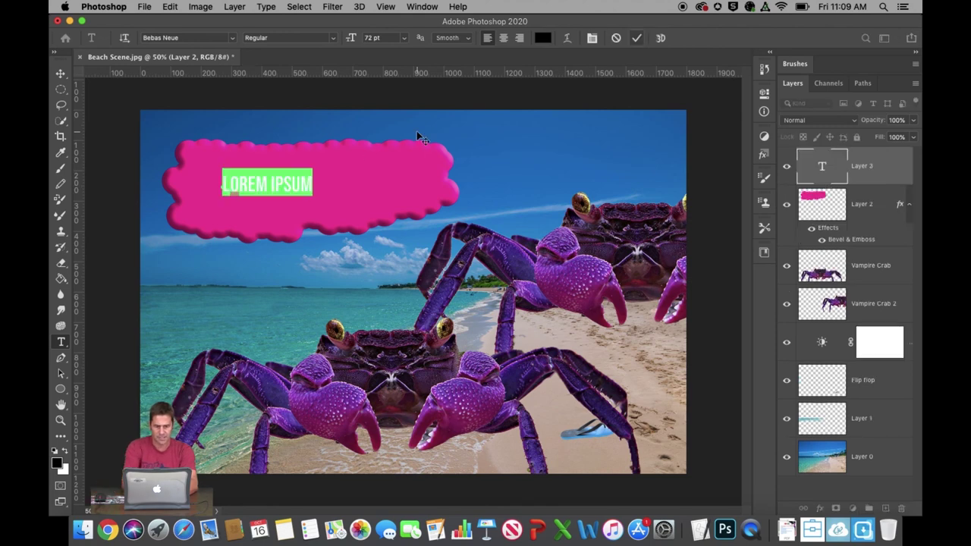
{"action": "type", "text": "VAMP"}
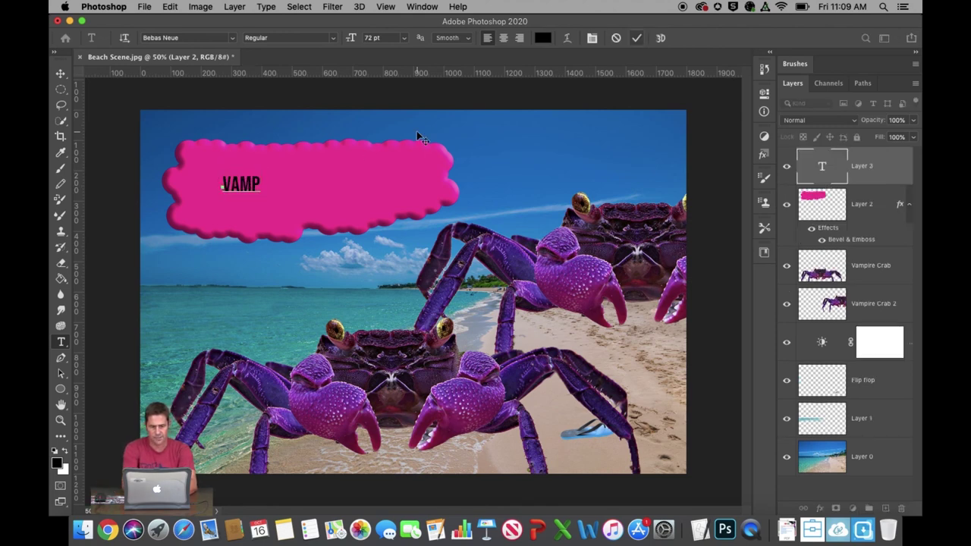
{"action": "type", "text": "IRE CRABS"}
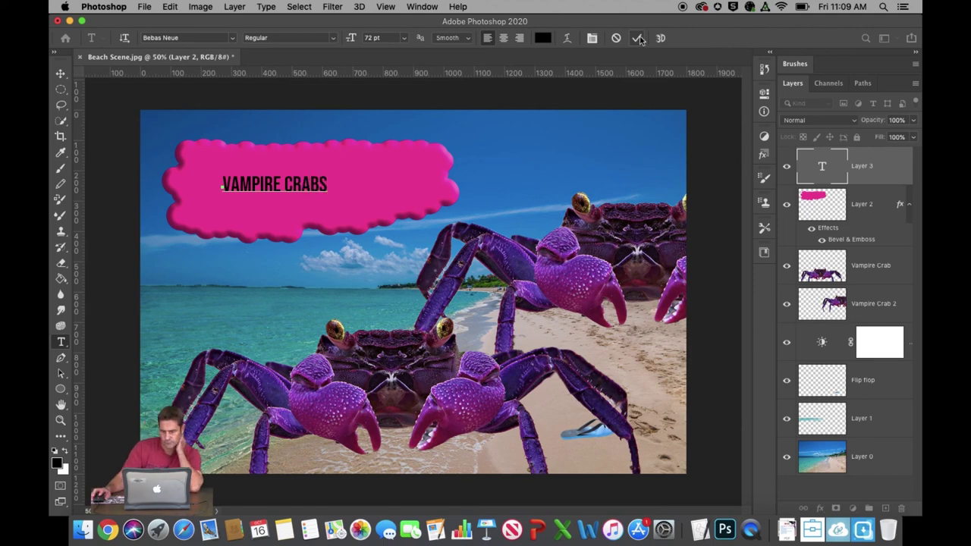
{"action": "left_click", "coordinate": [636, 38]}
- Scale the VAMPIRE CRABS text to about 182% width and 214% height and position it within the pink patch
{"action": "key", "text": "v"}
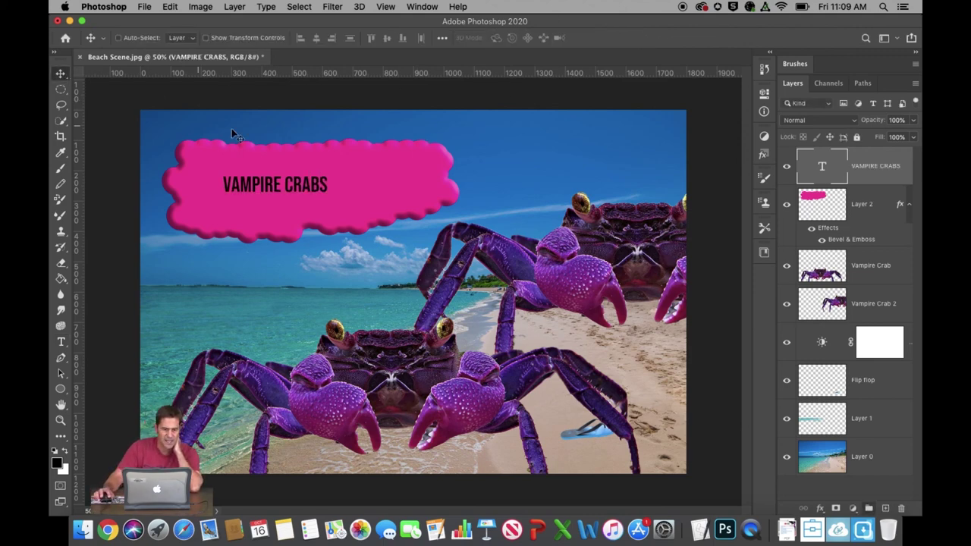
{"action": "left_click", "coordinate": [205, 38]}
{"action": "left_click_drag", "start_coordinate": [326, 195], "coordinate": [306, 192]}
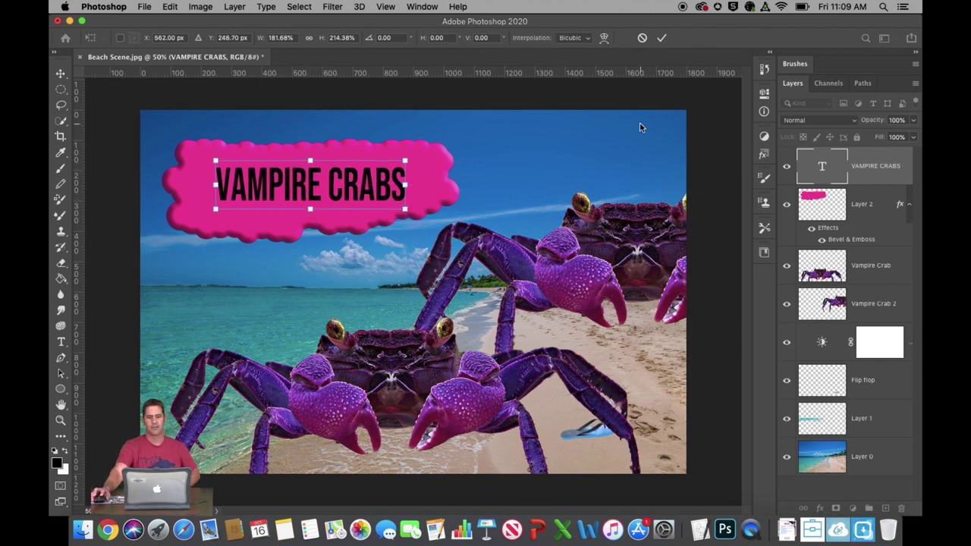
{"action": "left_click", "coordinate": [662, 41]}
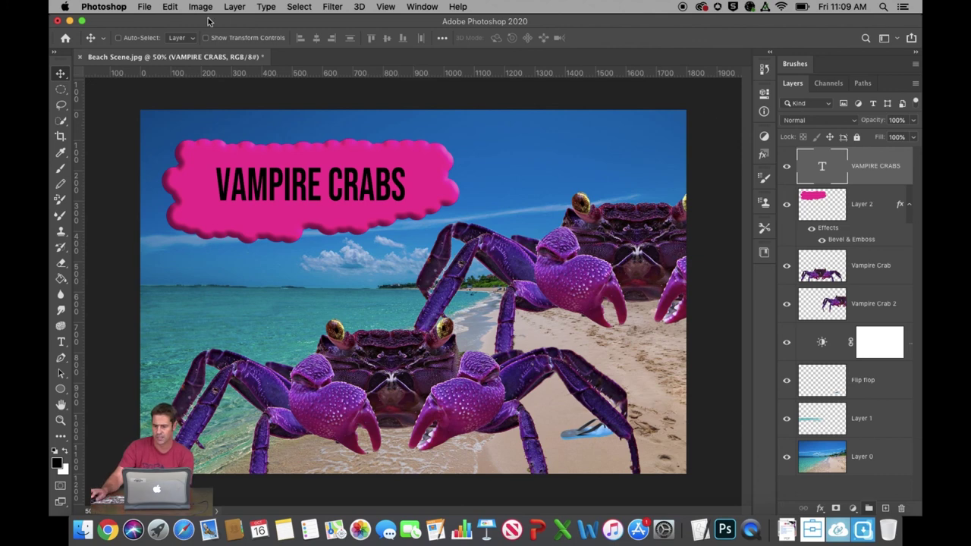
- Skew the VAMPIRE CRABS text horizontally by about -21.6° so that it slants forward
{"action": "left_click", "coordinate": [170, 7]}
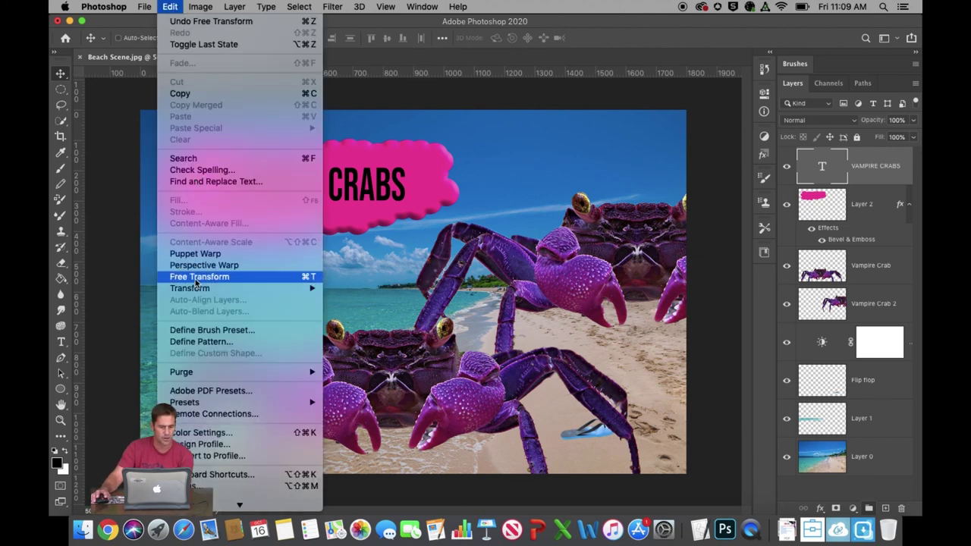
{"action": "mouse_move", "coordinate": [196, 289]}
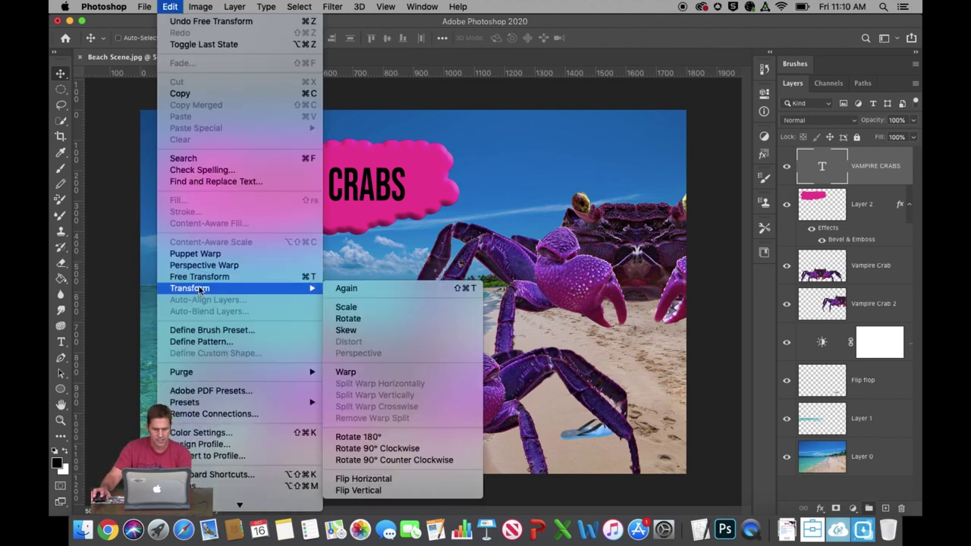
{"action": "left_click", "coordinate": [375, 330]}
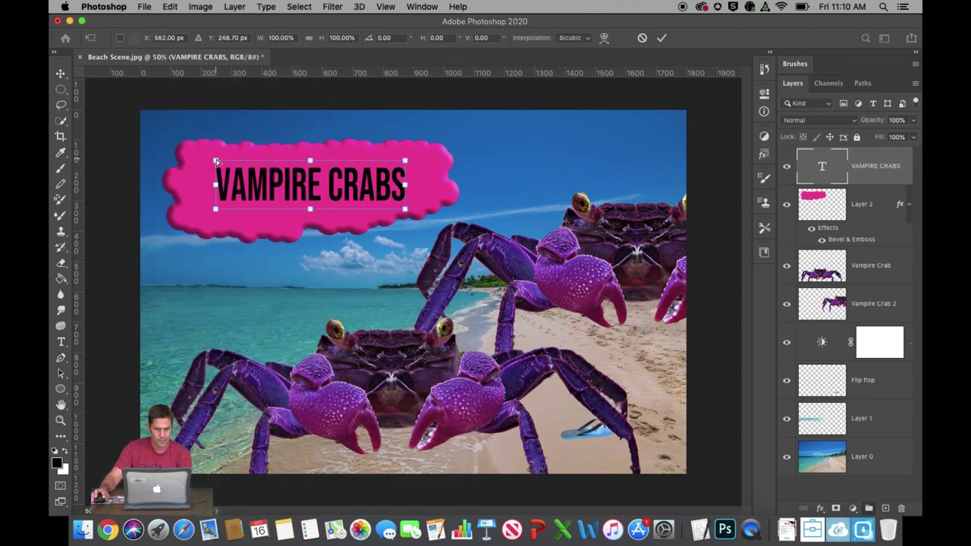
{"action": "left_click_drag", "start_coordinate": [217, 161], "coordinate": [236, 162]}
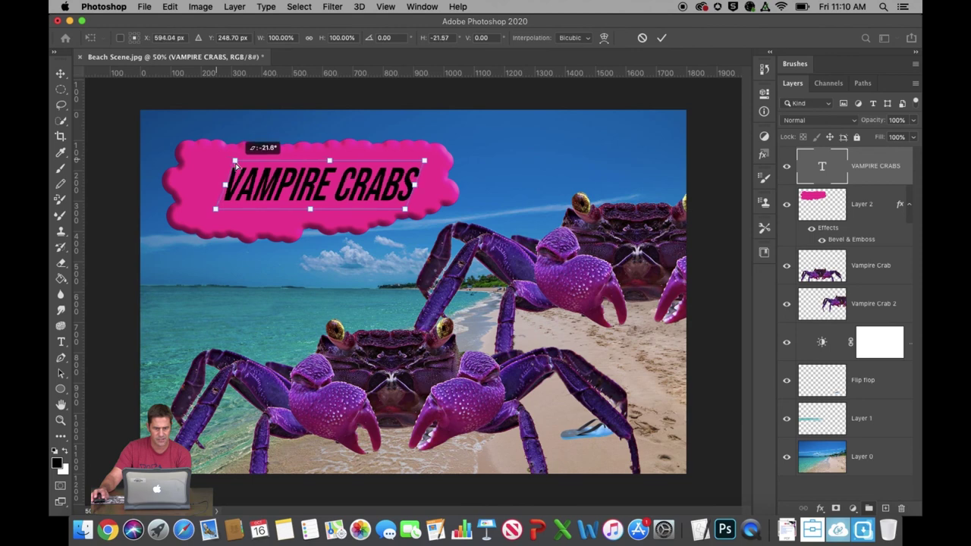
{"action": "left_click", "coordinate": [660, 38]}
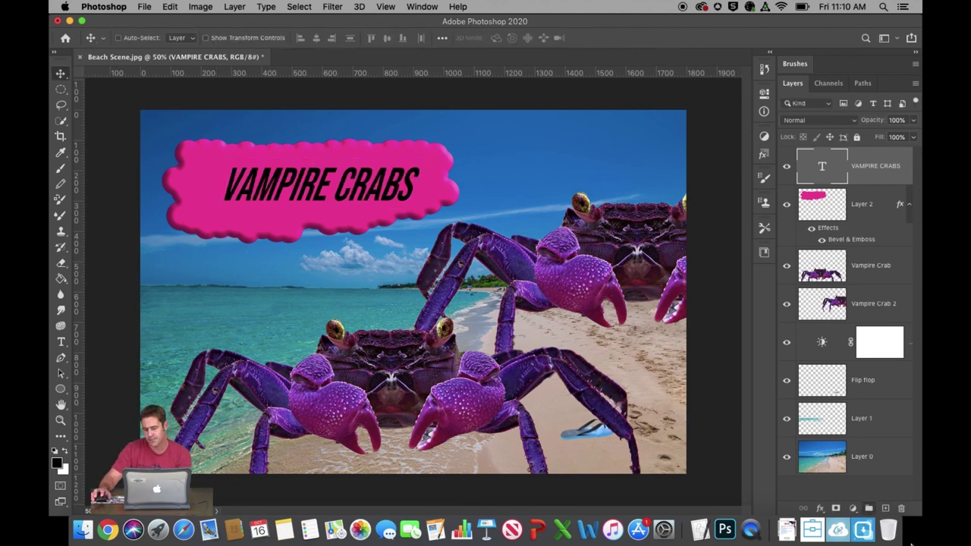
- Add an Outer Glow to the VAMPIRE CRABS text with the neon green colour #21f710
{"action": "left_click", "coordinate": [820, 510]}
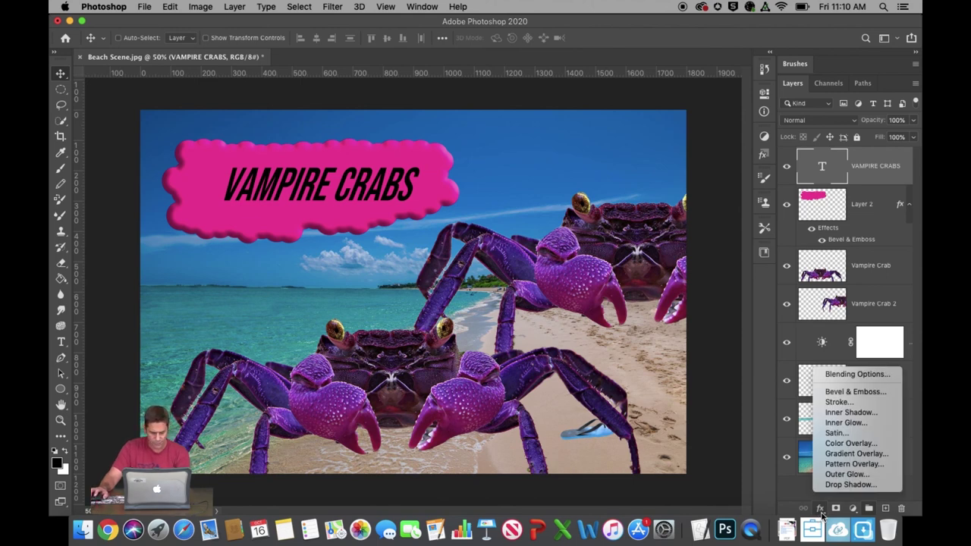
{"action": "left_click", "coordinate": [844, 474]}
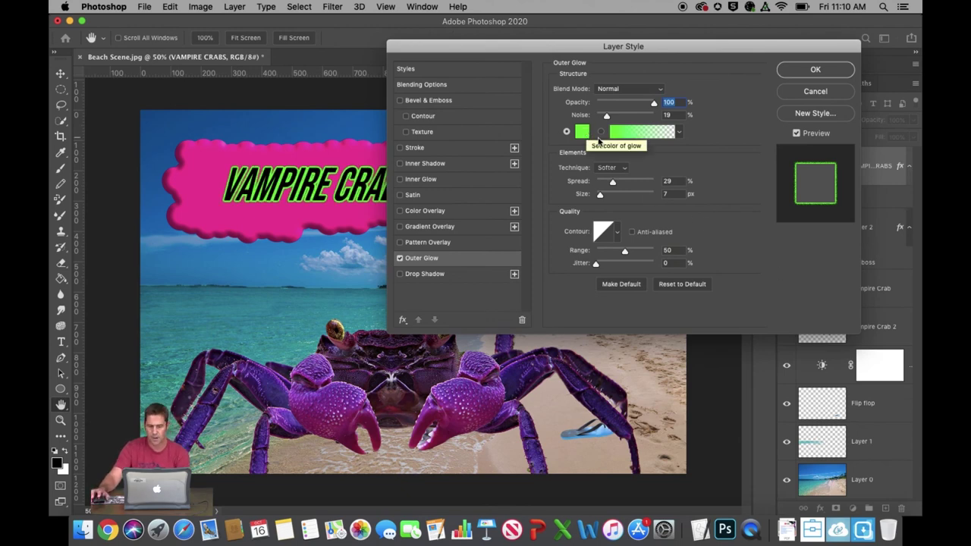
{"action": "left_click", "coordinate": [582, 132]}
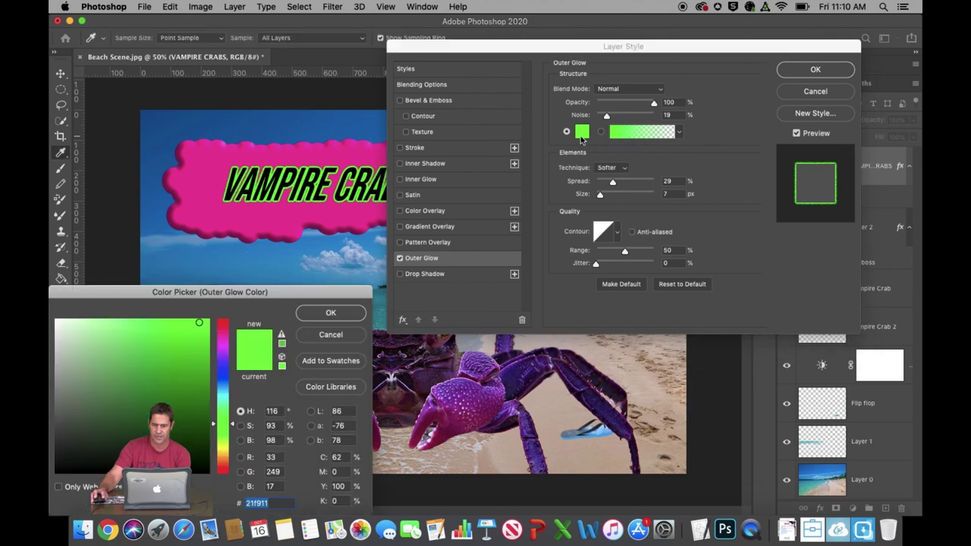
{"action": "left_click", "coordinate": [198, 324]}
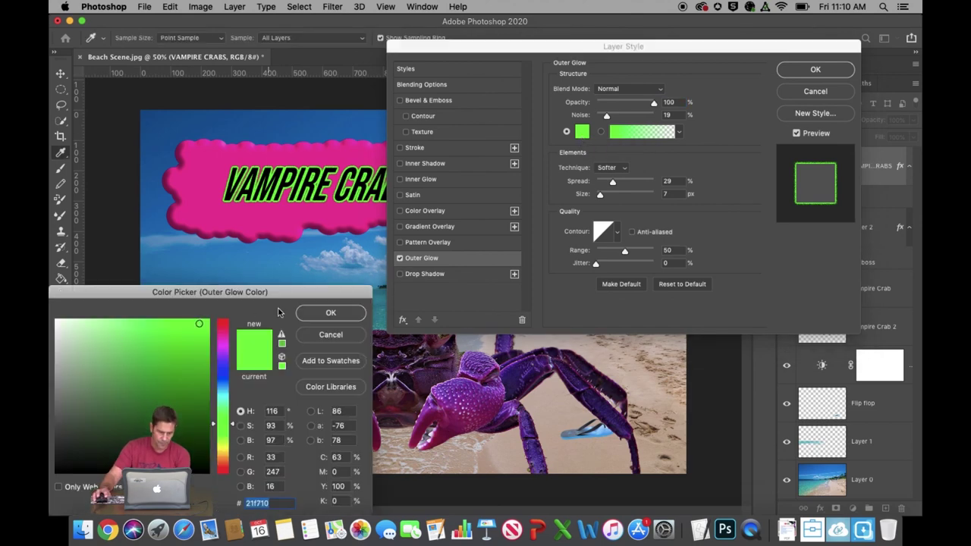
{"action": "left_click", "coordinate": [331, 312]}
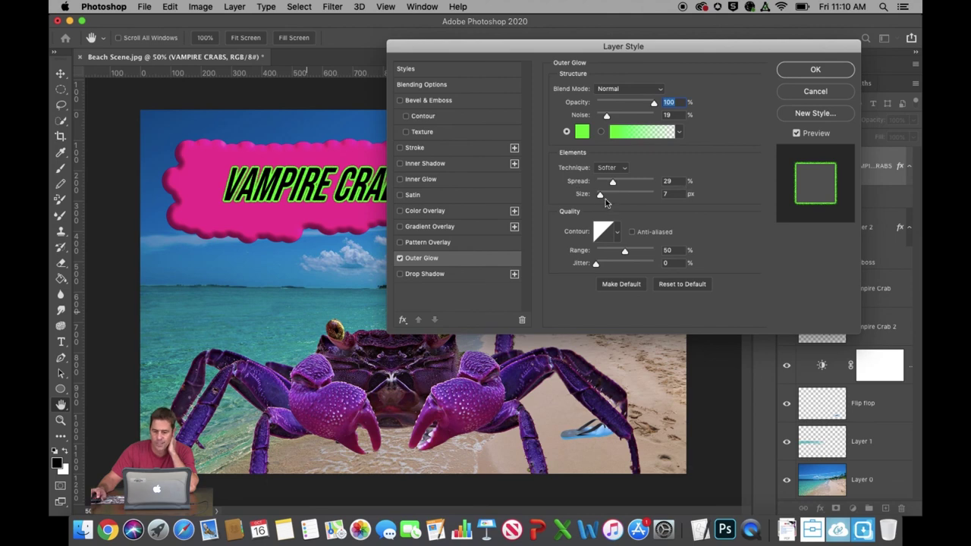
{"action": "left_click", "coordinate": [828, 70]}
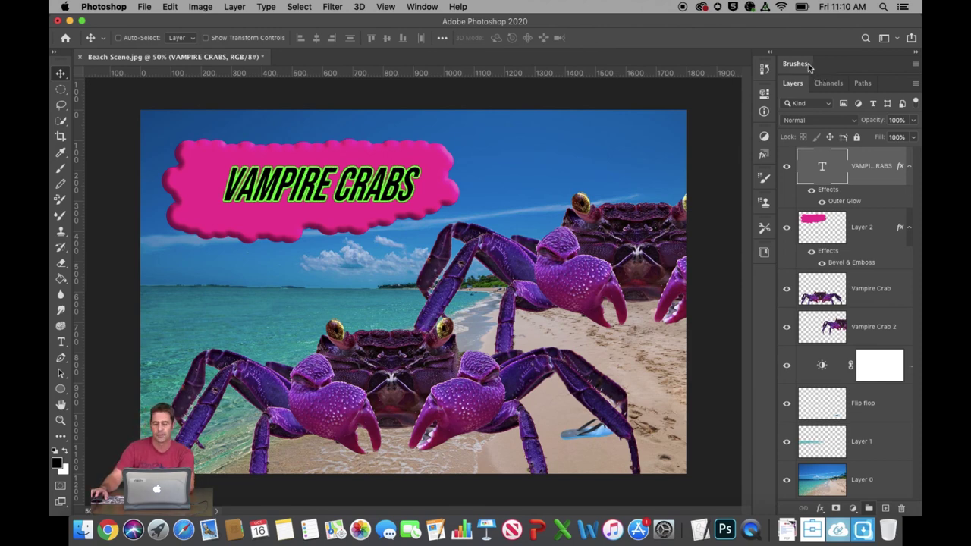
- Add a Drop Shadow to the VAMPIRE CRABS text with the off-white colour #fafaf6
{"action": "left_click", "coordinate": [820, 508]}
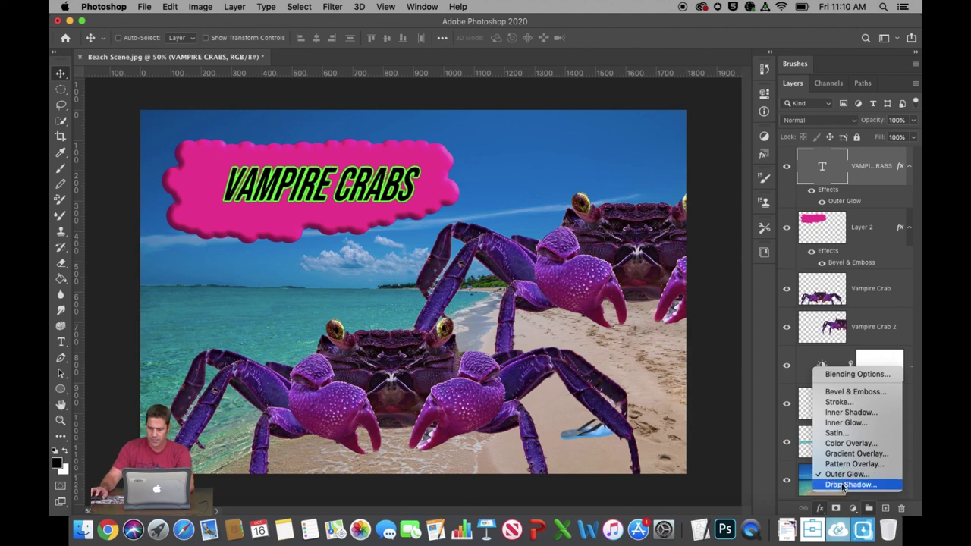
{"action": "left_click", "coordinate": [846, 485]}
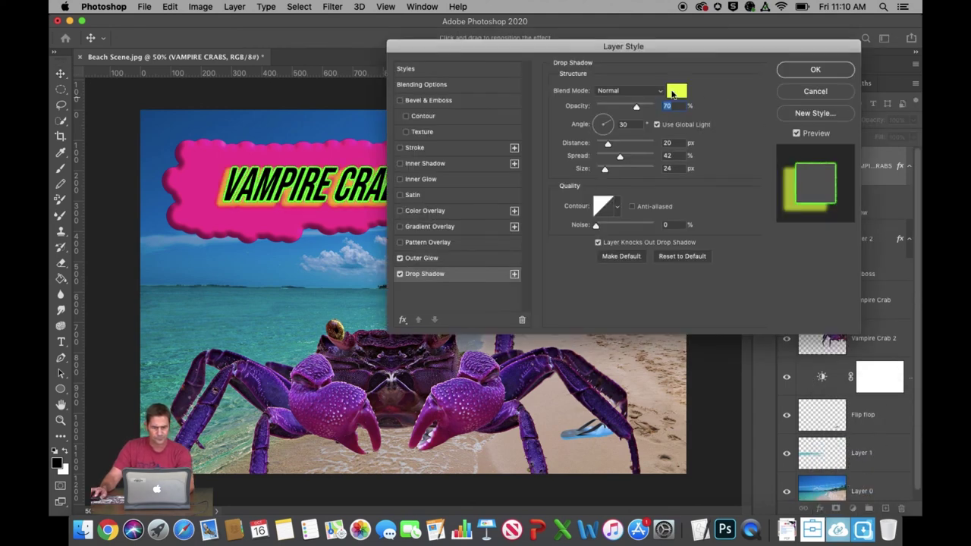
{"action": "left_click", "coordinate": [677, 92]}
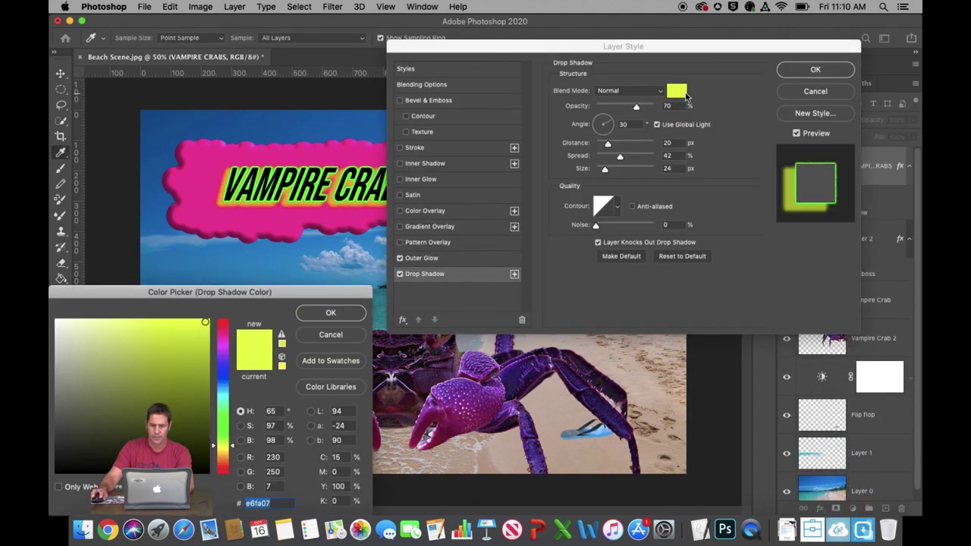
{"action": "left_click", "coordinate": [399, 271]}
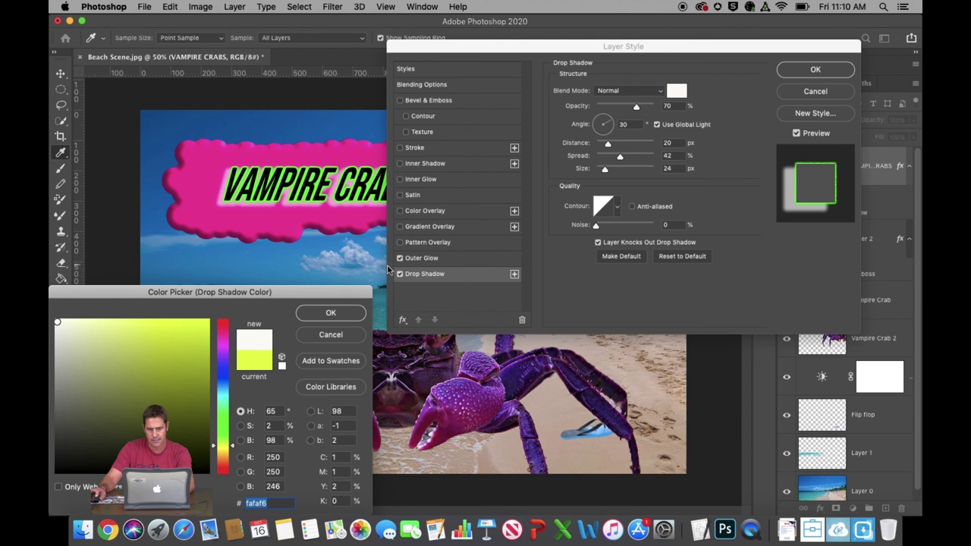
{"action": "left_click", "coordinate": [331, 313]}
- Set the text's drop shadow opacity to 80%
{"action": "left_click_drag", "start_coordinate": [637, 110], "coordinate": [644, 108]}
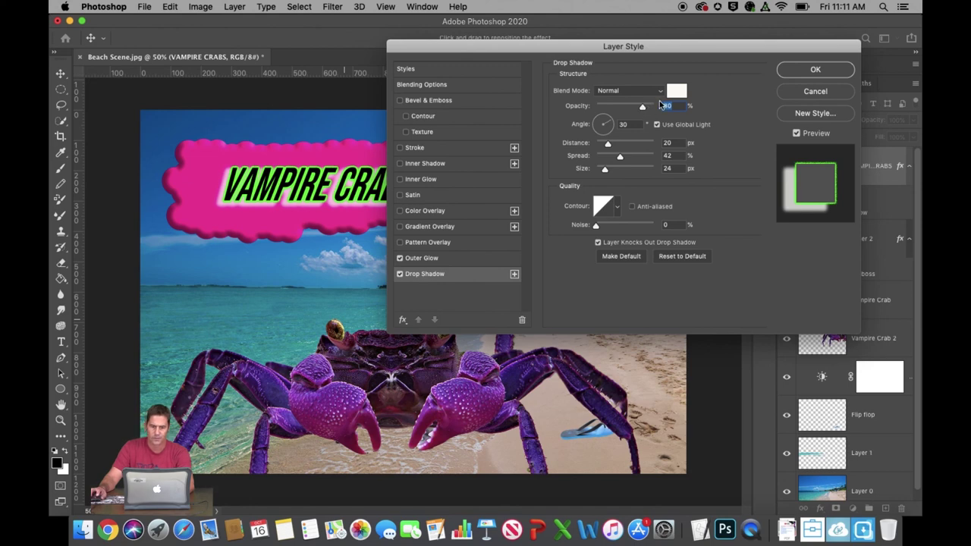
{"action": "type", "text": "85"}
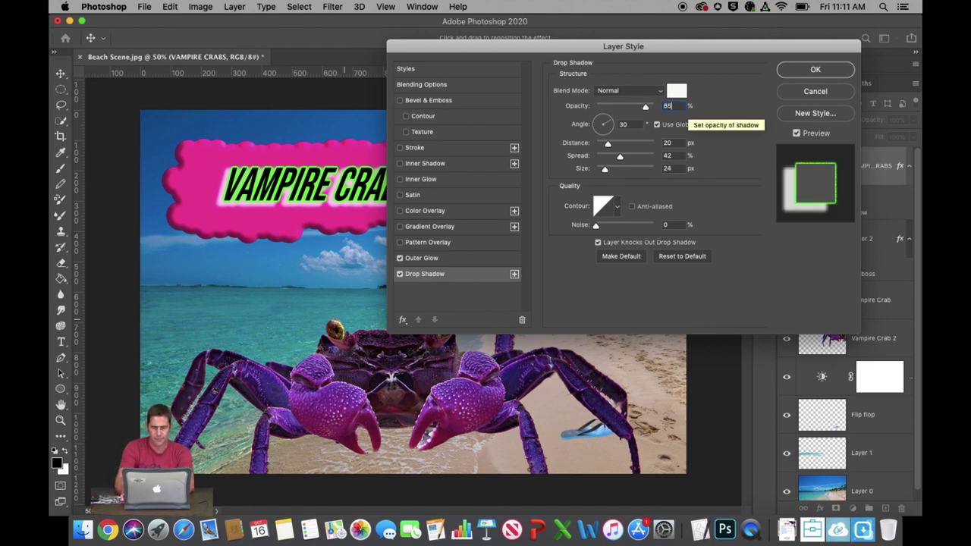
{"action": "key", "text": "BackSpace"}
{"action": "type", "text": "0"}
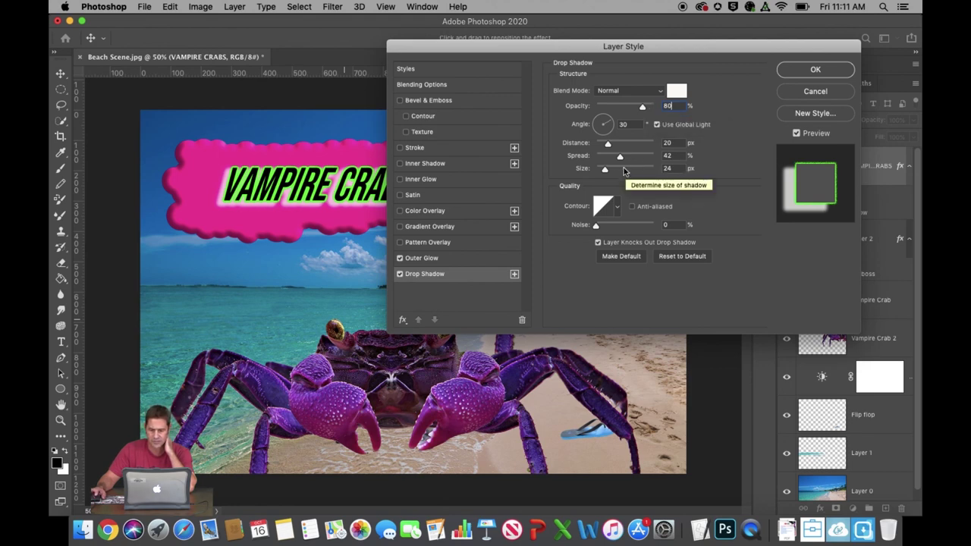
- Set the text's drop shadow spread to 32% and apply the layer style
{"action": "left_click_drag", "start_coordinate": [620, 159], "coordinate": [615, 159]}
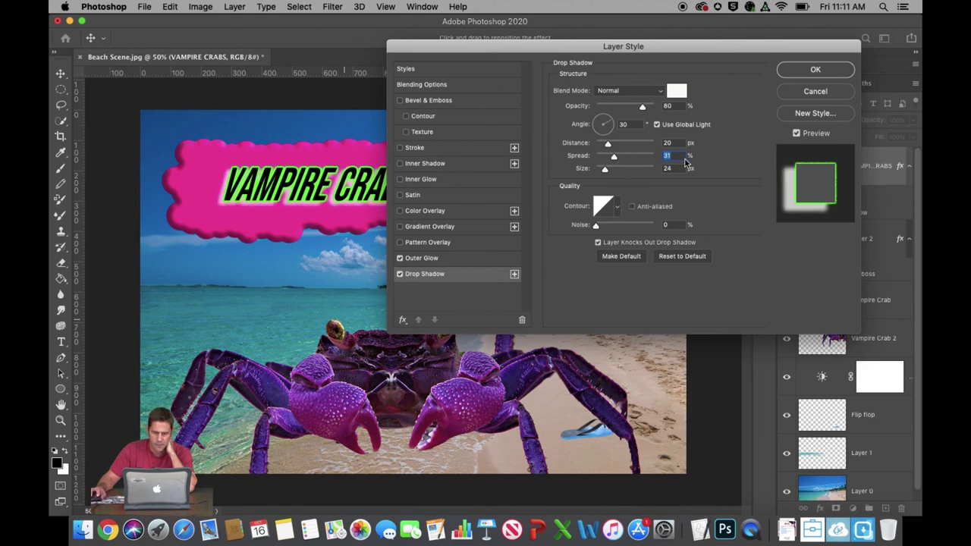
{"action": "type", "text": "32"}
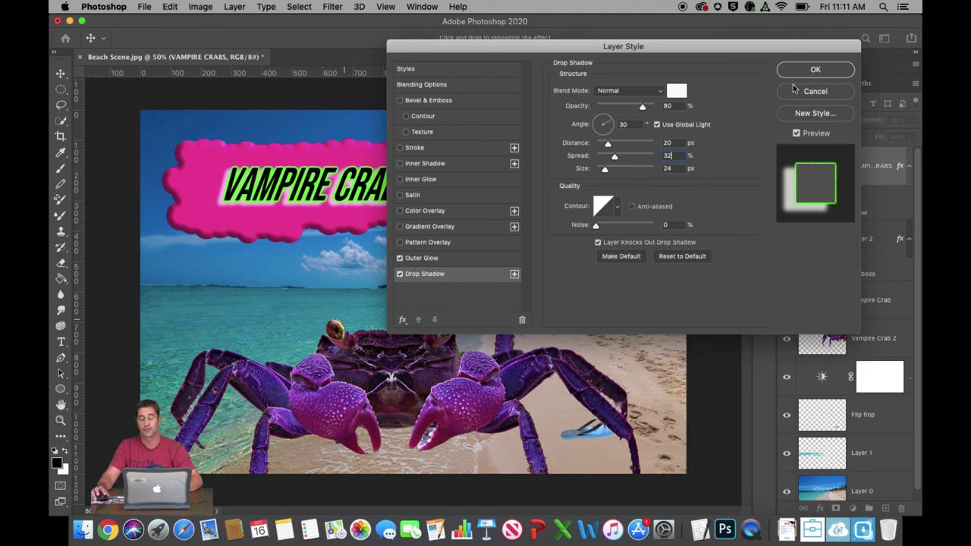
{"action": "left_click", "coordinate": [830, 70]}
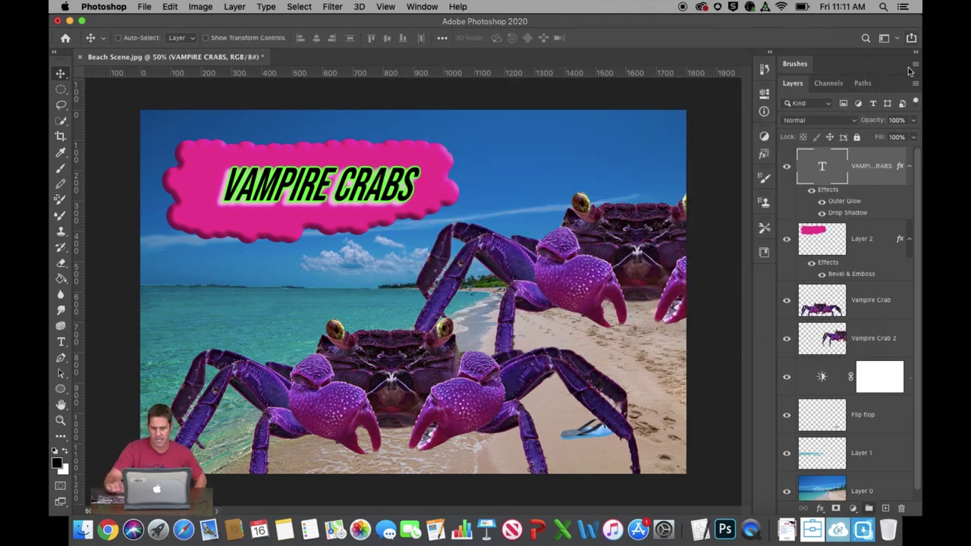
{"action": "left_click", "coordinate": [880, 302]}
{"action": "left_click_drag", "start_coordinate": [557, 293], "coordinate": [508, 319]}
{"action": "key", "text": "super+z"}
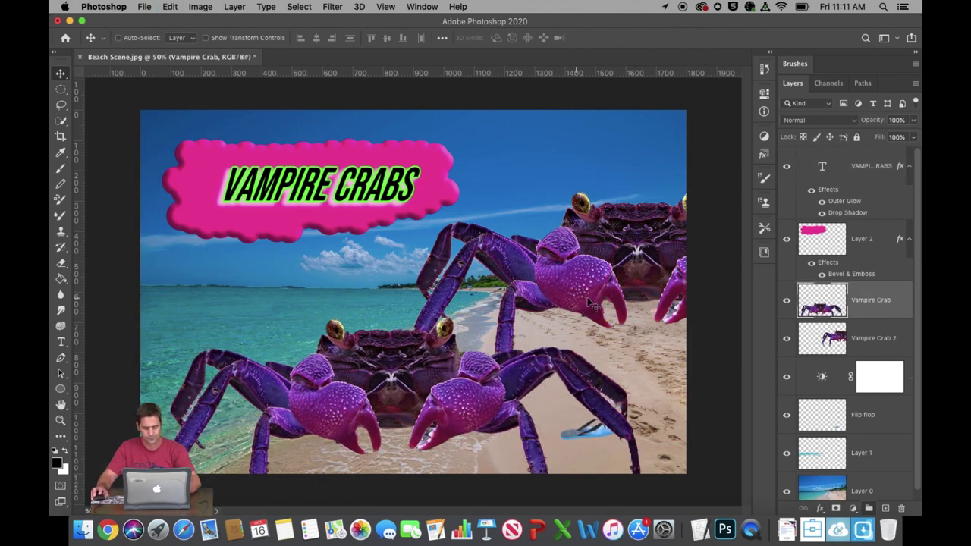
- Move the Vampire Crab 2 layer down onto the beach, close behind the front crab, and scale it proportionally to about 81%
{"action": "left_click", "coordinate": [877, 340]}
{"action": "left_click_drag", "start_coordinate": [612, 257], "coordinate": [519, 312]}
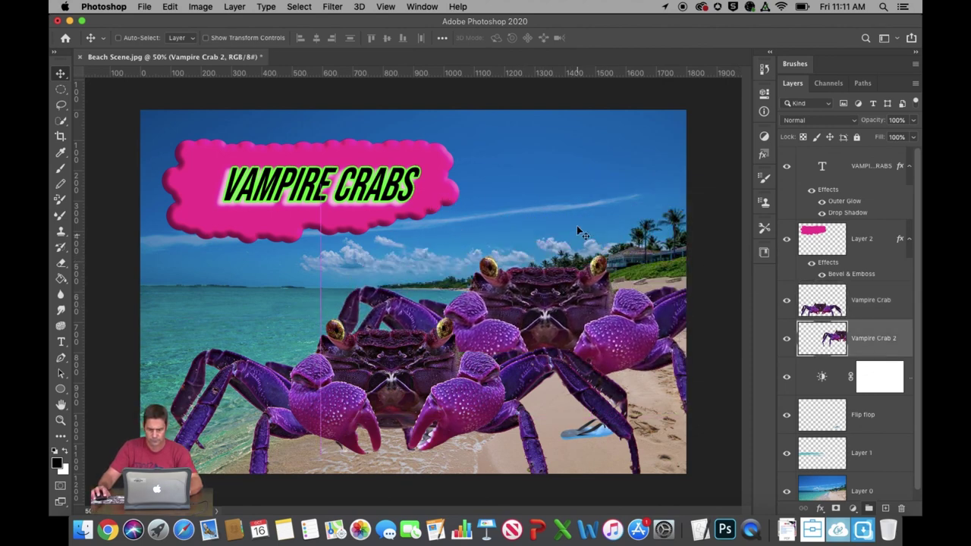
{"action": "left_click", "coordinate": [205, 38]}
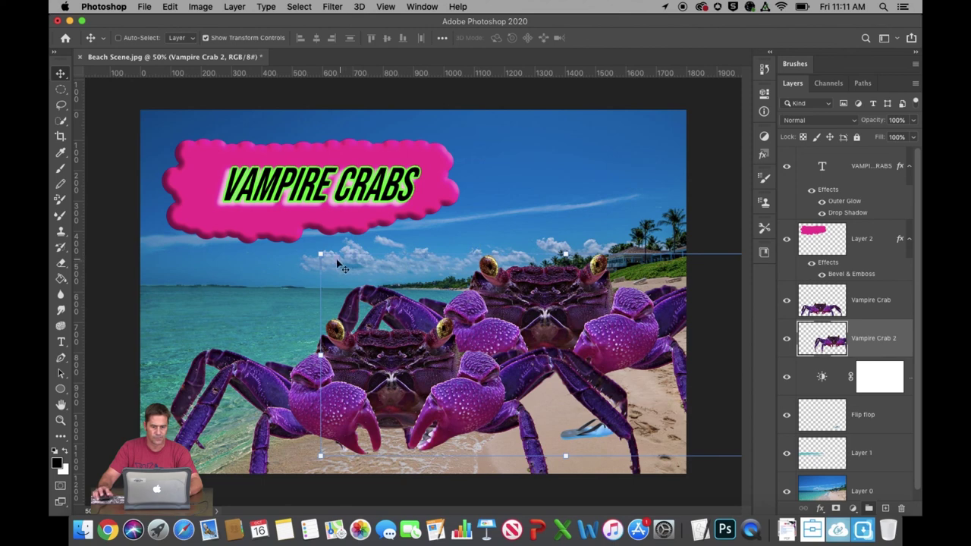
{"action": "left_click_drag", "start_coordinate": [322, 256], "coordinate": [414, 291]}
{"action": "left_click_drag", "start_coordinate": [651, 347], "coordinate": [583, 347]}
{"action": "left_click", "coordinate": [662, 38]}
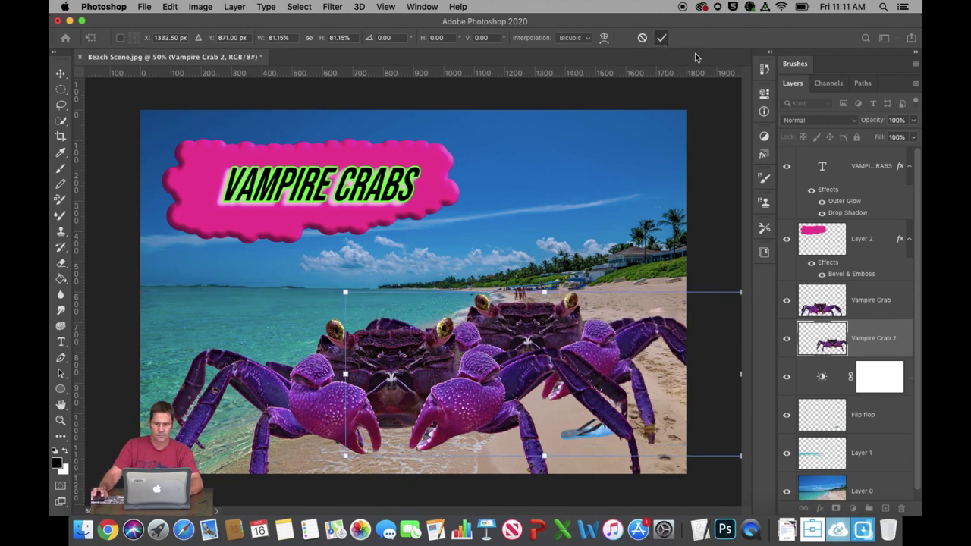
{"action": "left_click", "coordinate": [205, 38]}
{"action": "key", "text": "super+minus"}
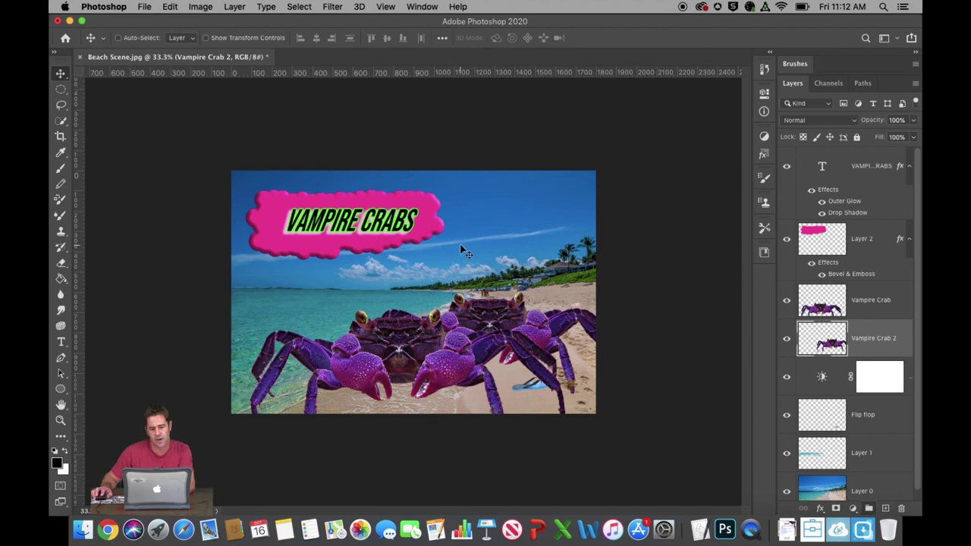
{"action": "key", "text": "super+equal"}
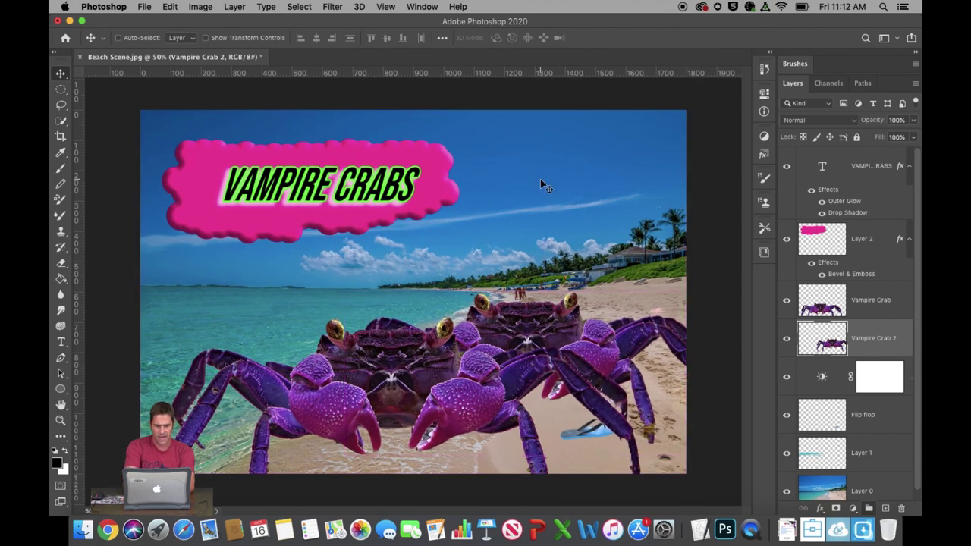